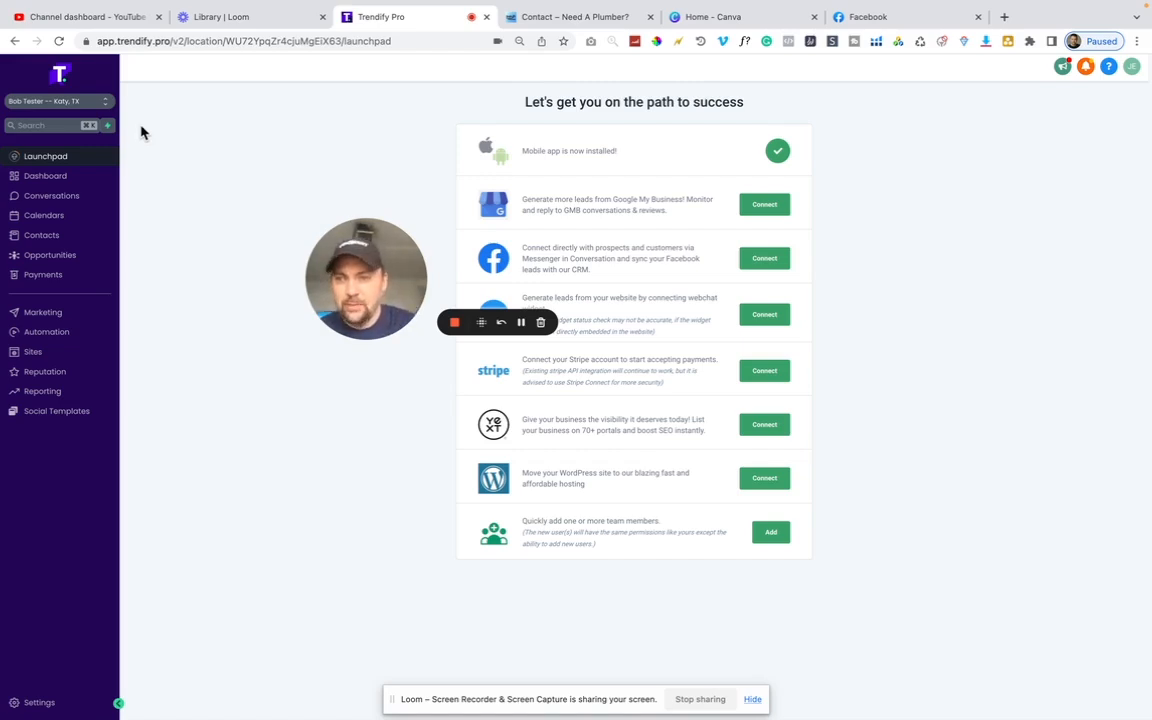
click(521, 322)
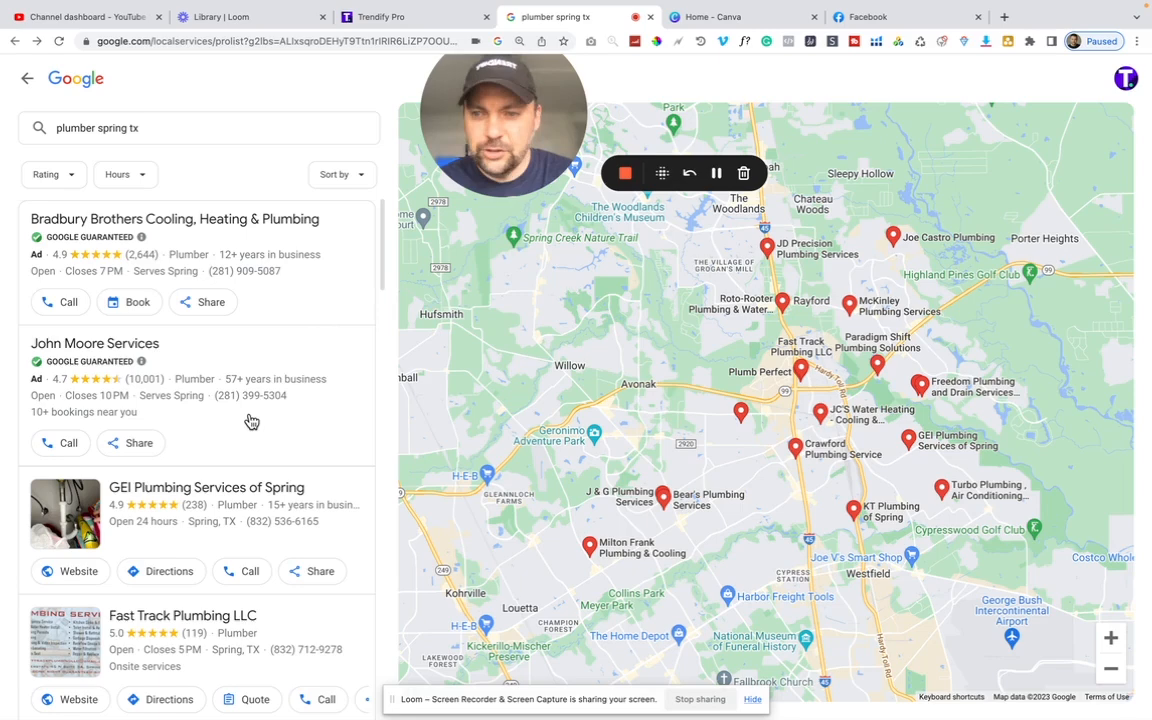
Browse the Google listings for "plumber spring tx" and open the website of Fast Track Plumbing LLC
scroll(251, 421, down, 2)
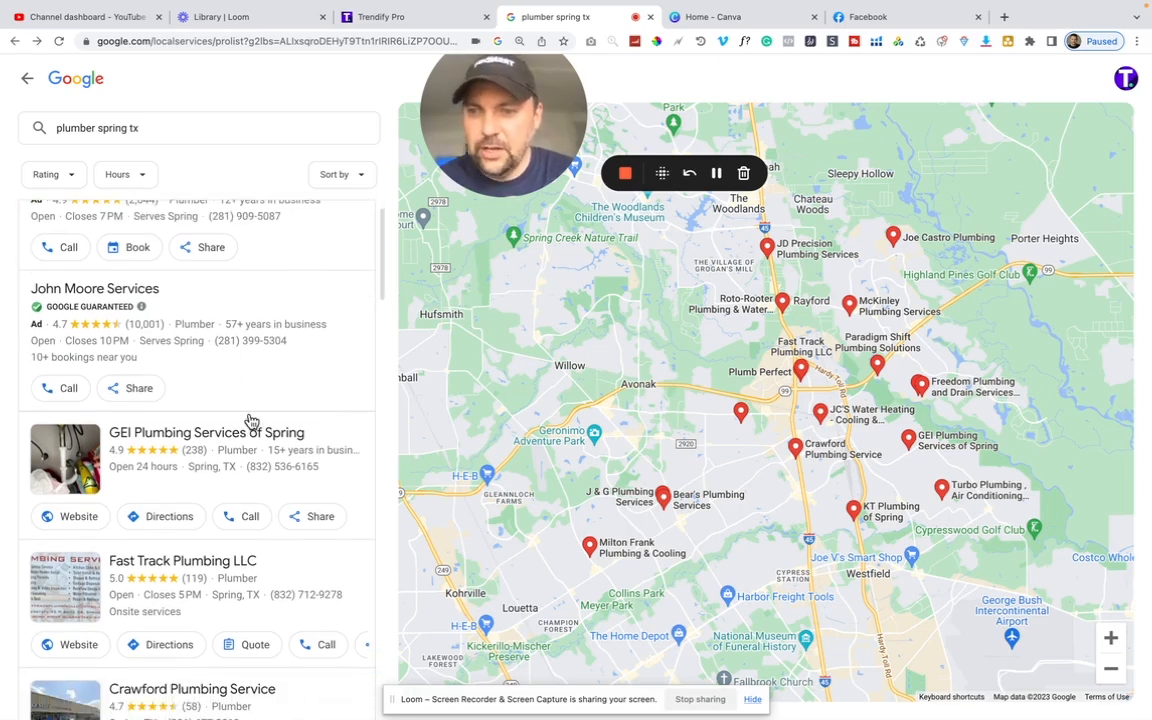
scroll(251, 422, down, 1)
scroll(250, 420, up, 1)
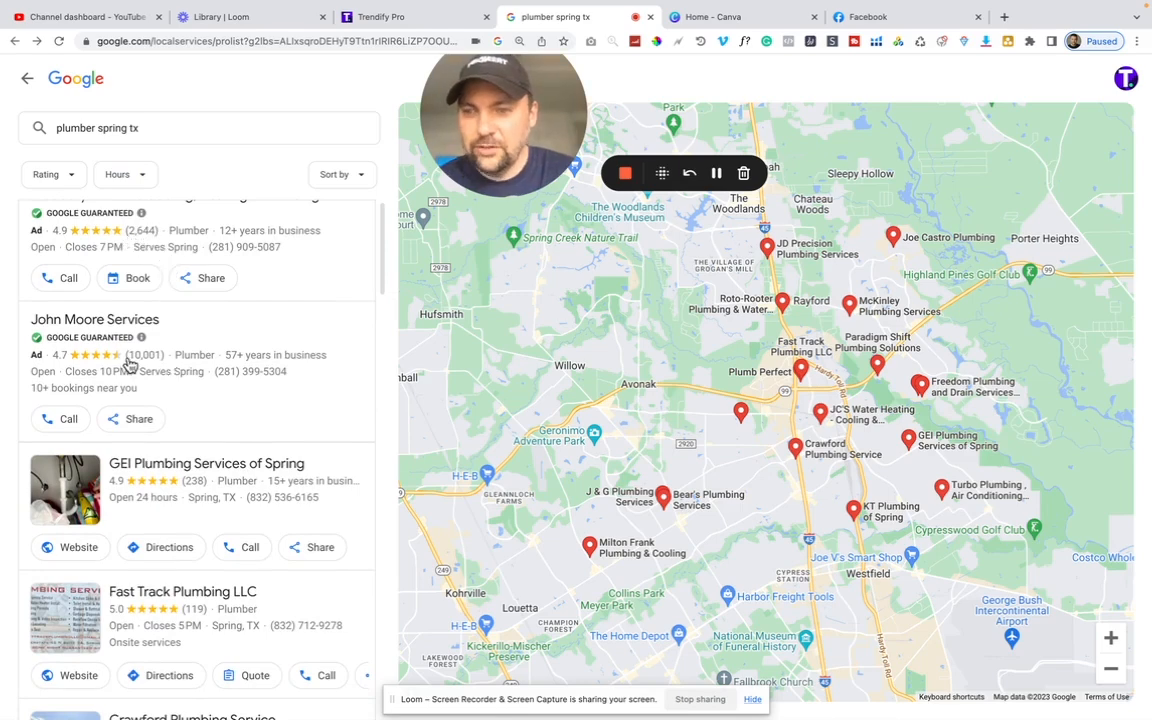
scroll(147, 368, down, 5)
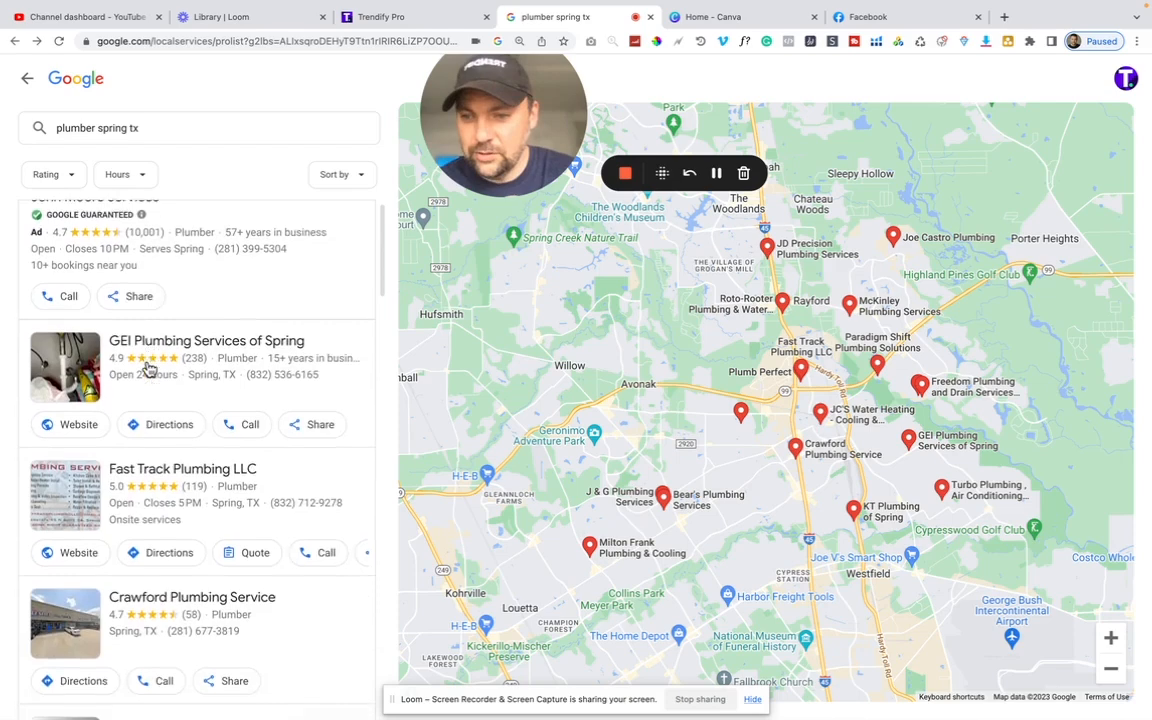
scroll(147, 368, down, 1)
scroll(147, 365, right, 1)
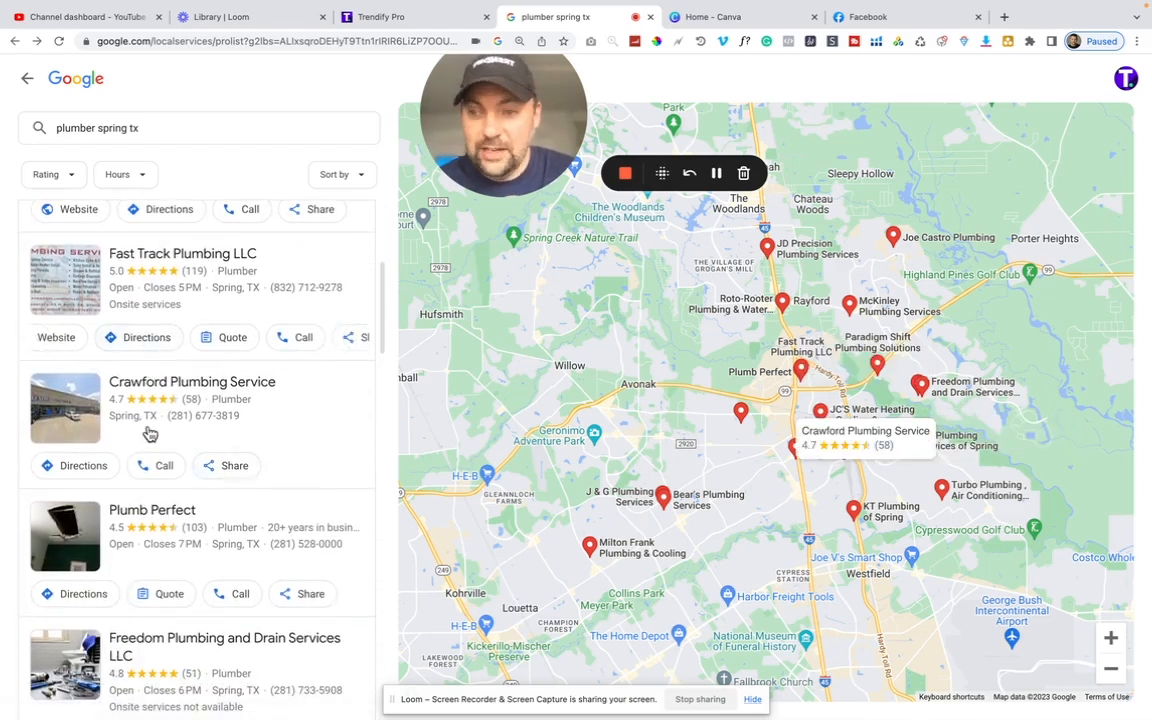
click(62, 338)
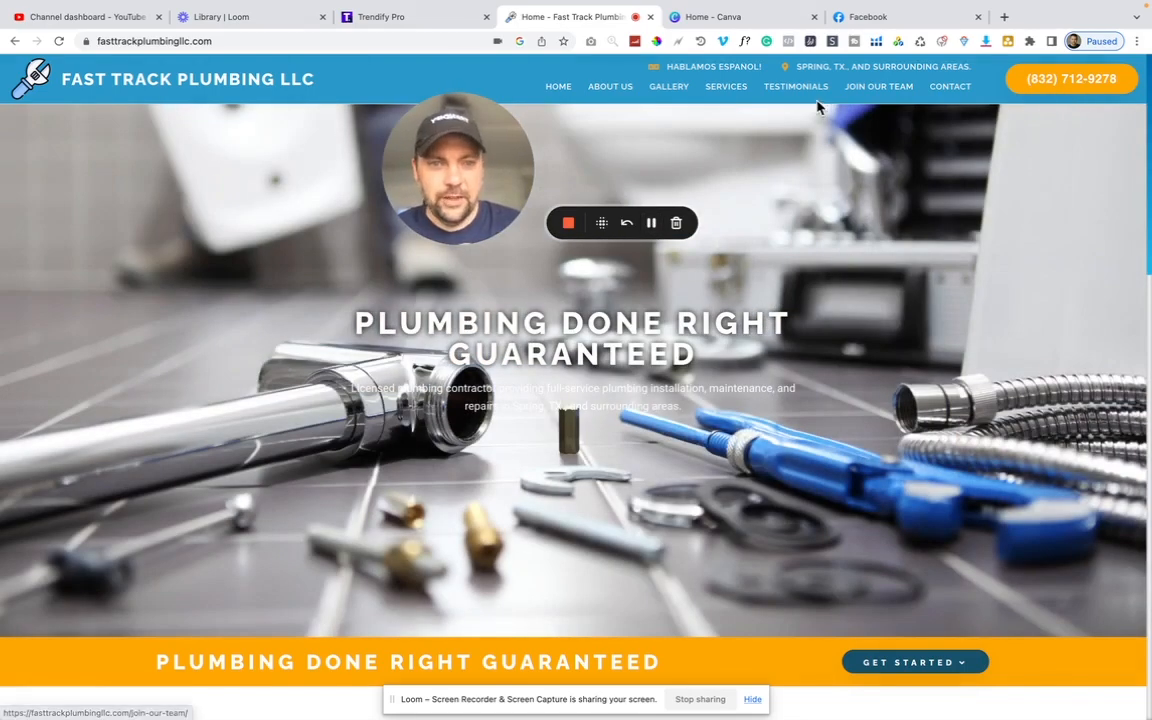
Review the Fast Track Plumbing homepage from its banner to the services sections, and return to the plumber listings
scroll(722, 498, down, 2)
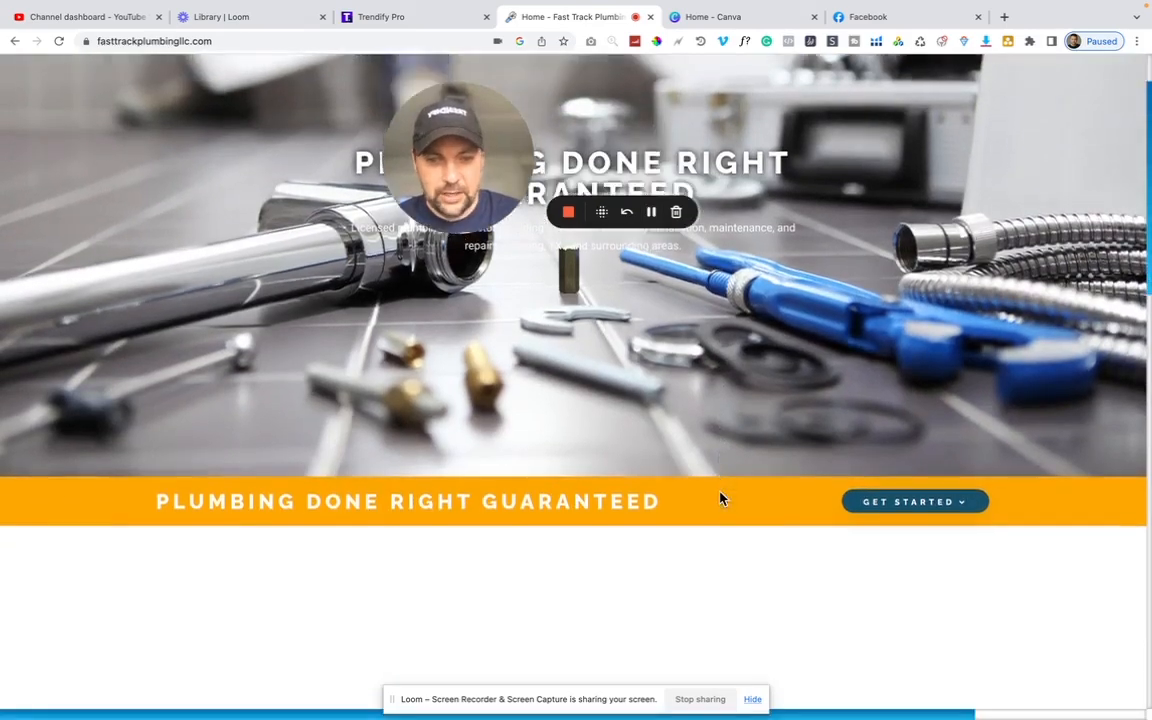
scroll(722, 498, down, 8)
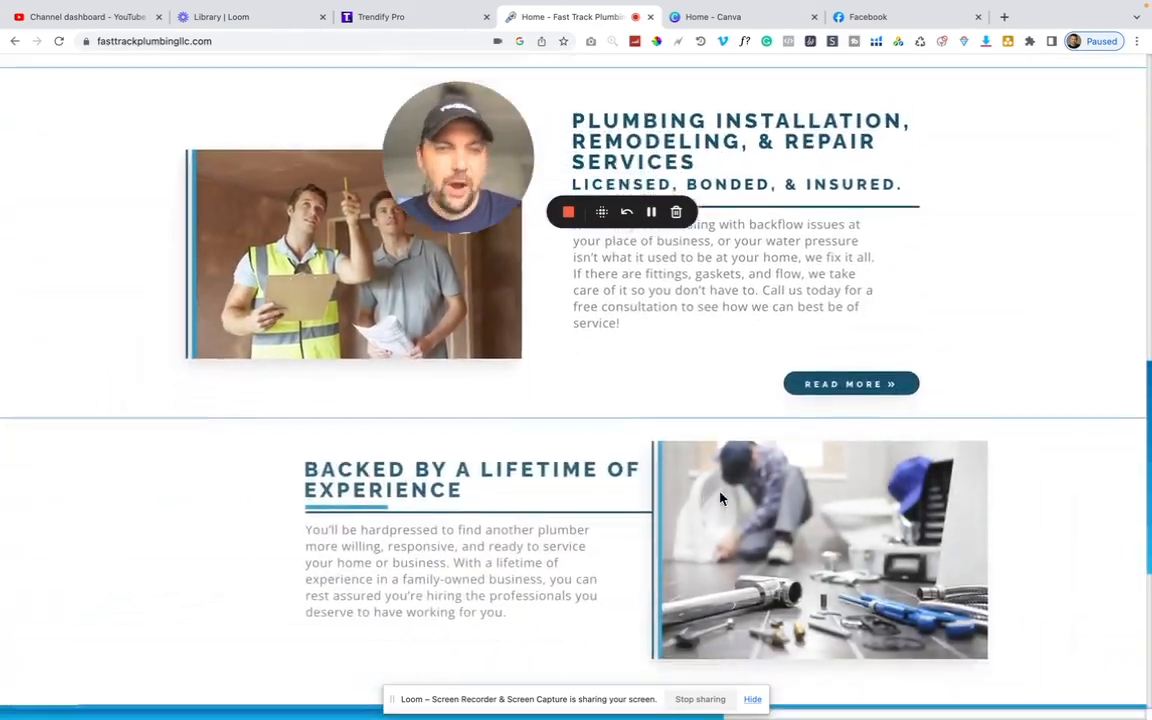
scroll(722, 498, up, 5)
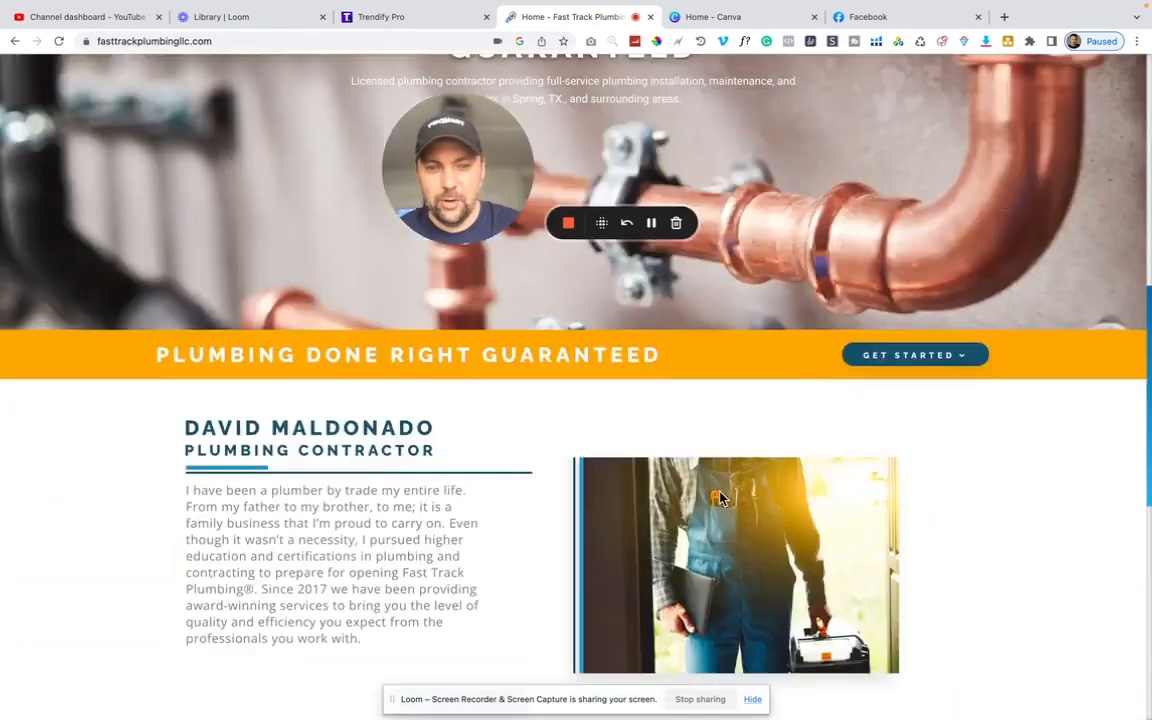
scroll(722, 498, up, 4)
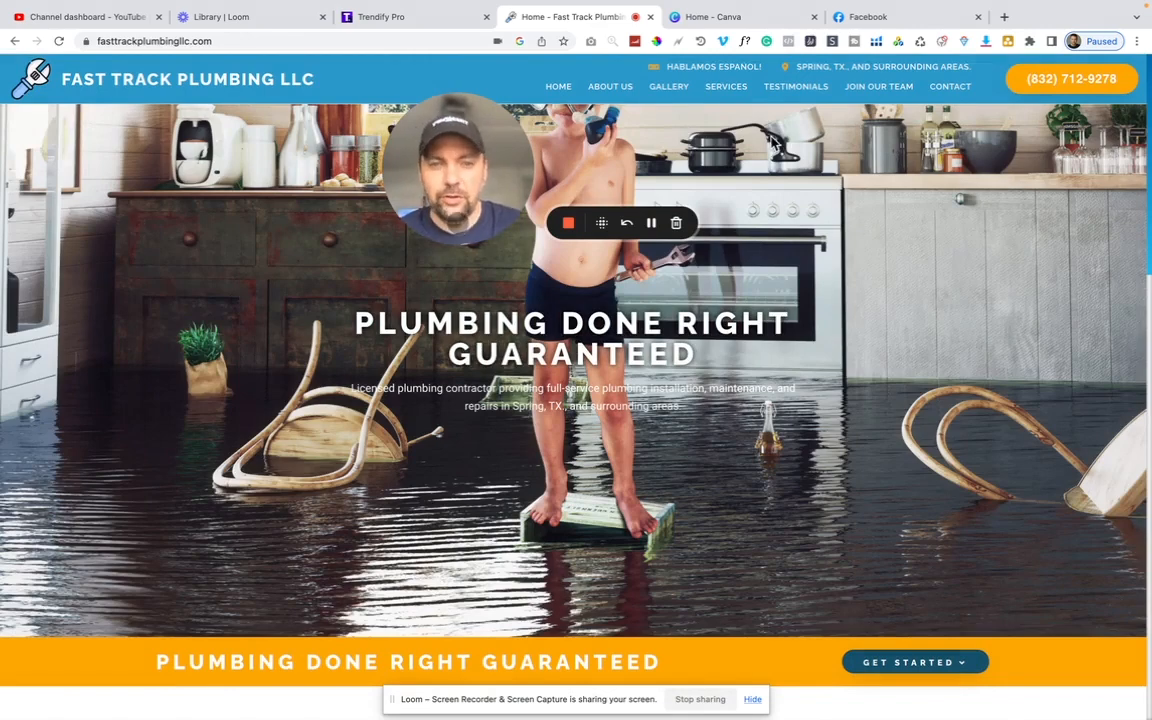
key(super+bracketleft)
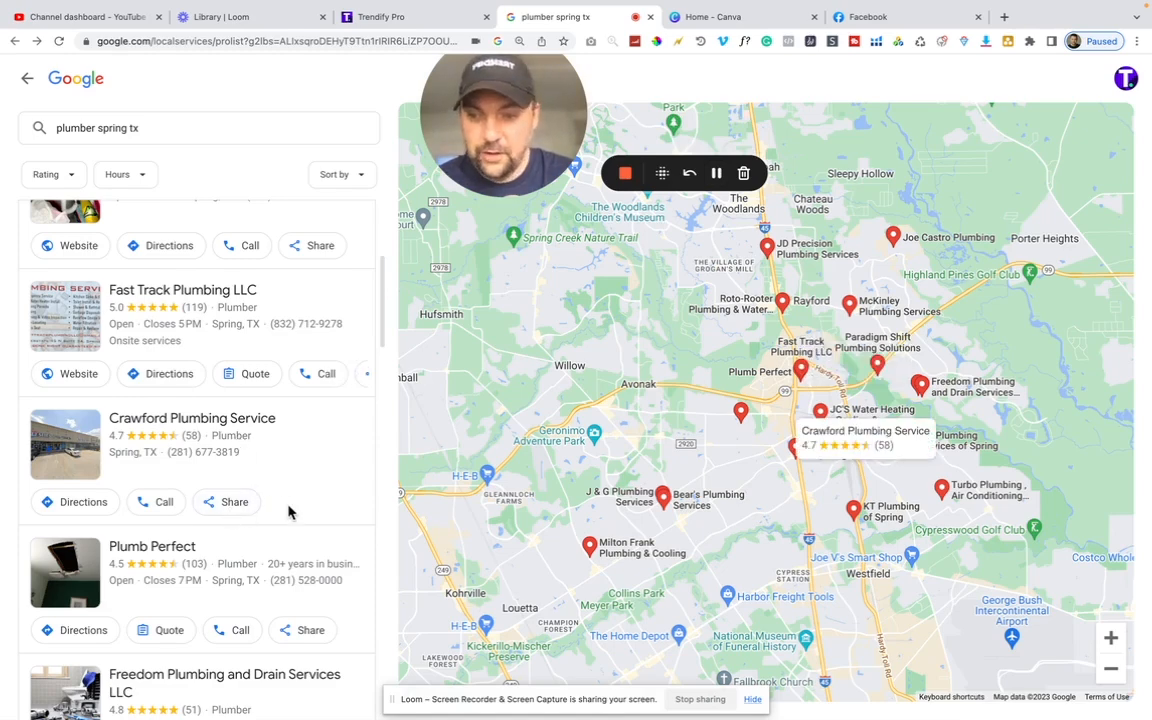
Look further through the plumber listings and open the website of Freedom Plumbing and Drain Services LLC
scroll(284, 500, down, 3)
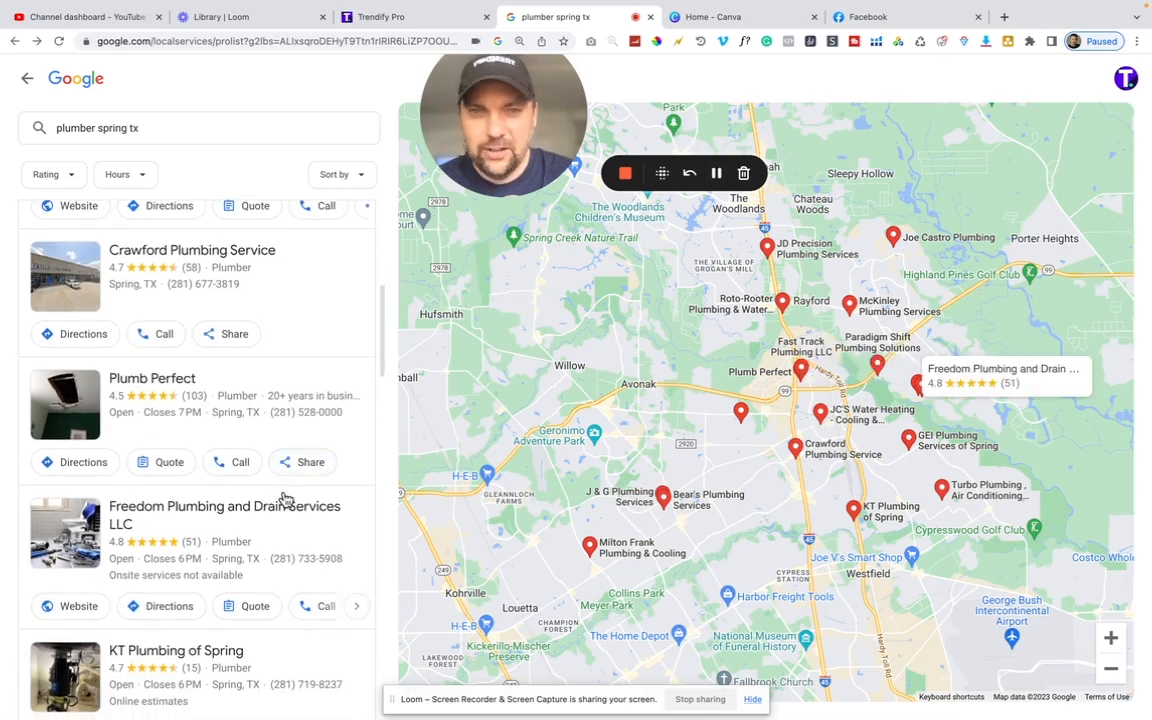
scroll(284, 500, down, 1)
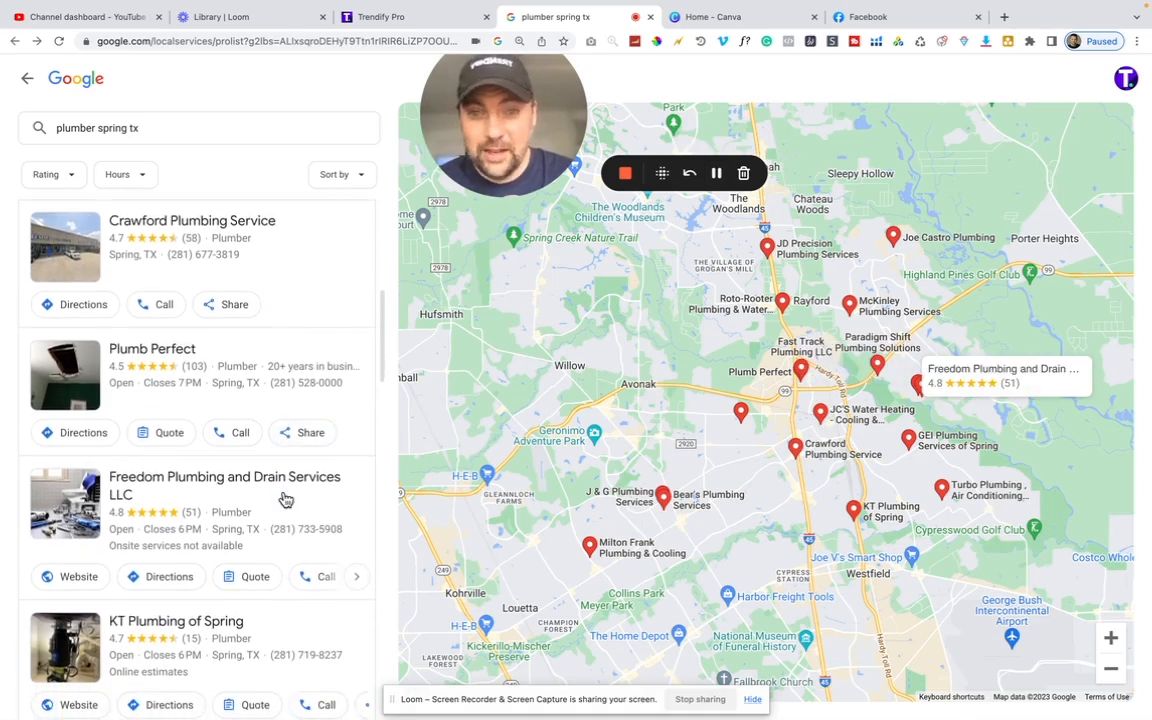
scroll(284, 500, down, 1)
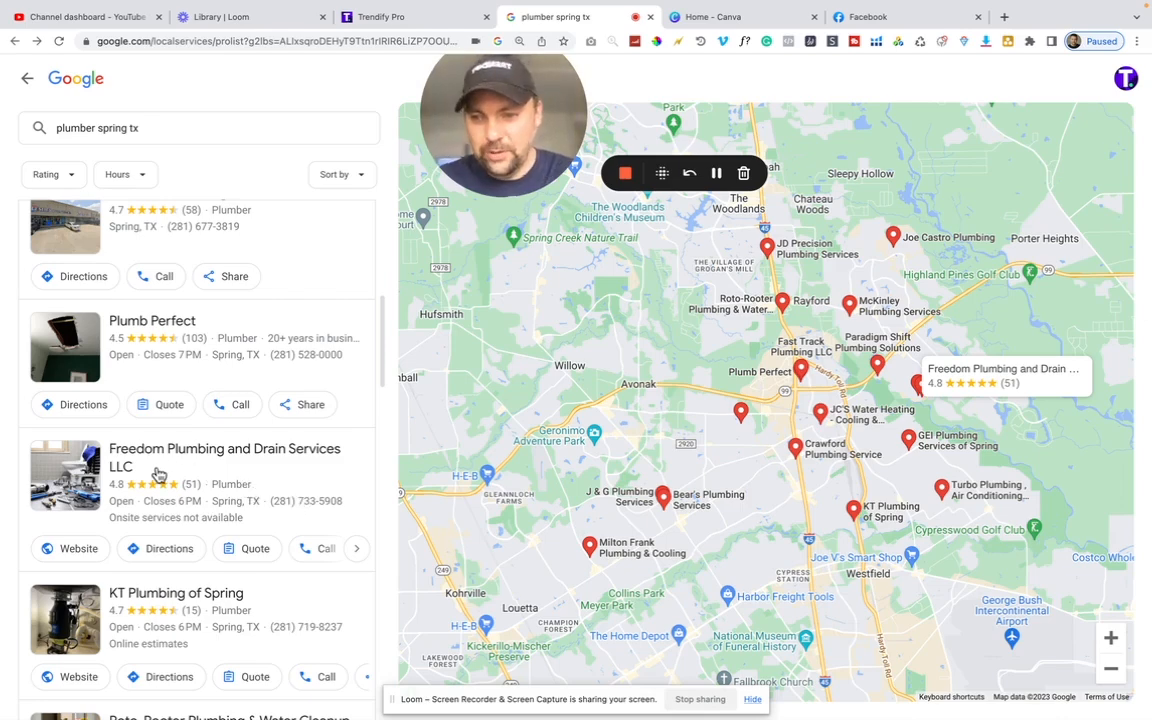
scroll(158, 478, down, 1)
scroll(158, 478, down, 2)
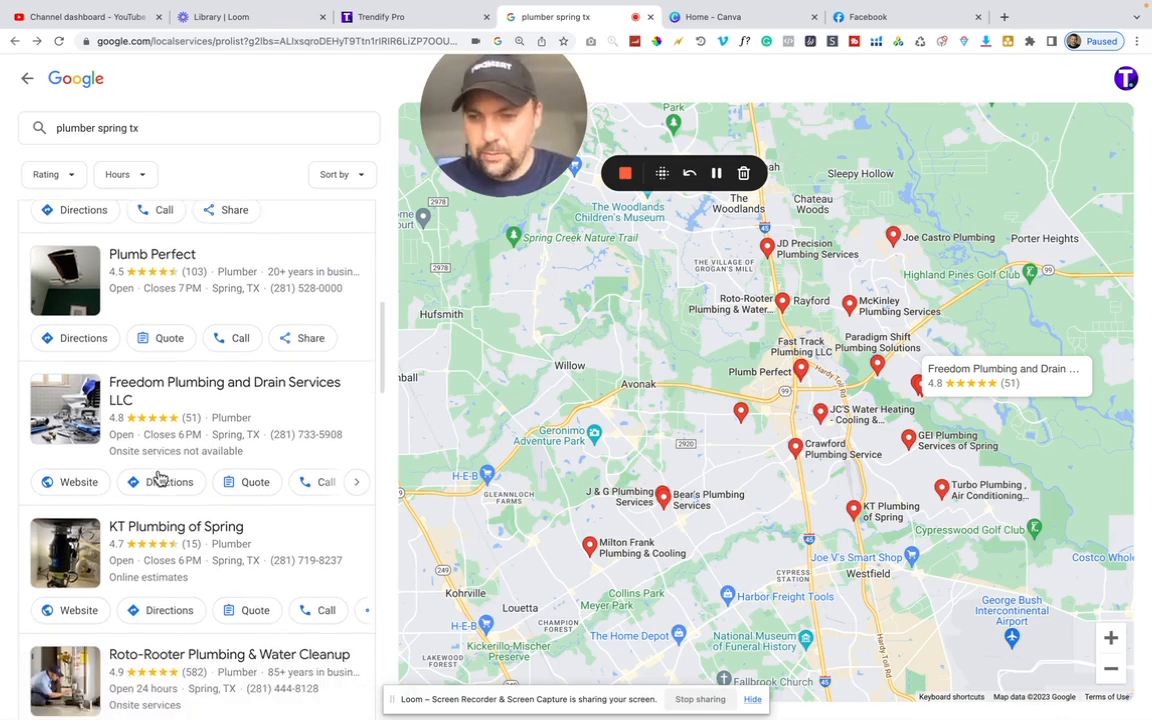
click(77, 484)
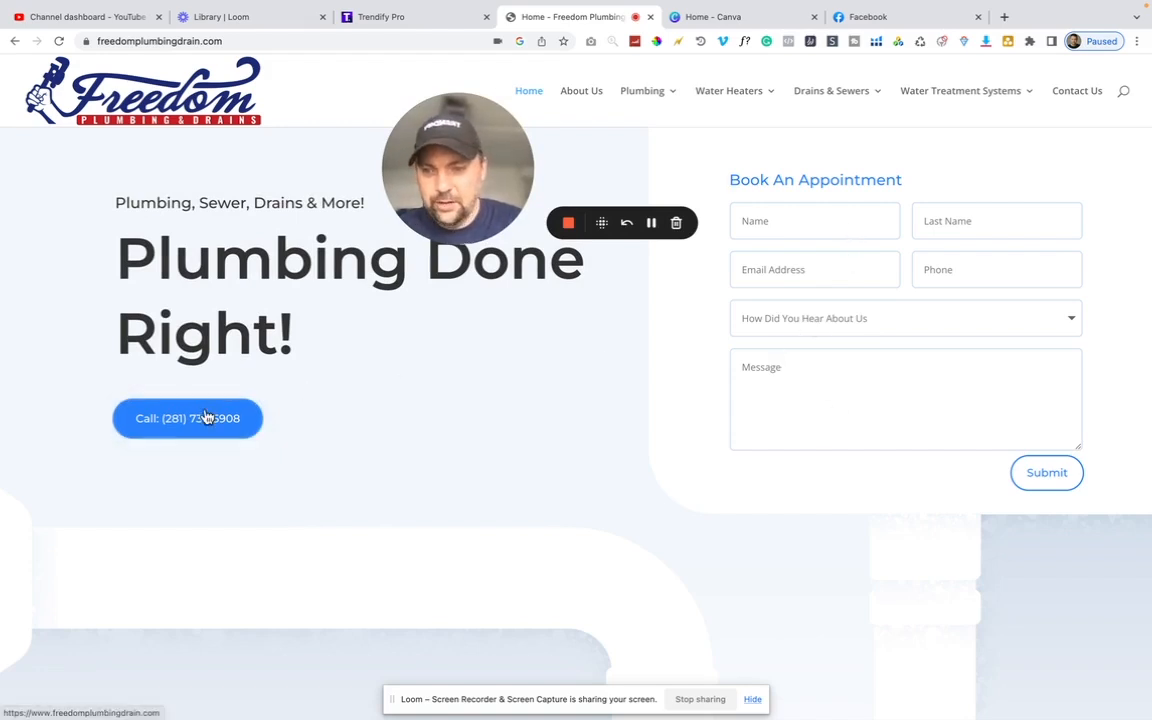
Review the Freedom Plumbing homepage, including its about text, services and appointment form
scroll(560, 427, down, 5)
scroll(561, 428, down, 6)
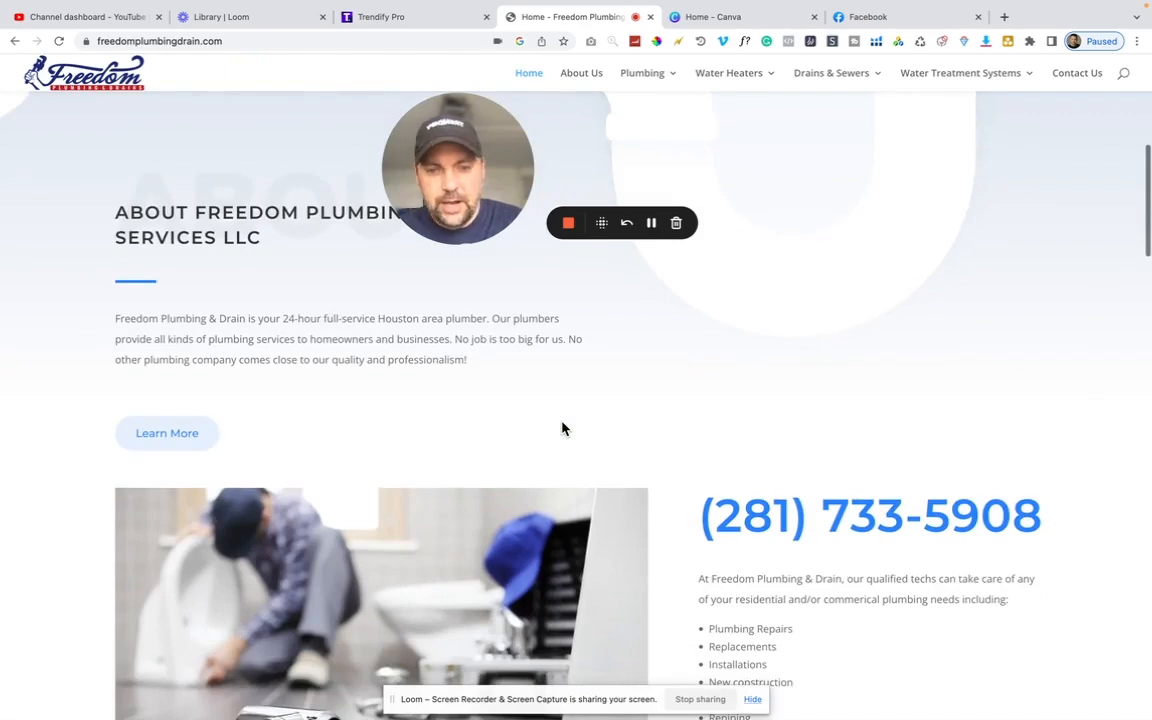
scroll(563, 429, down, 5)
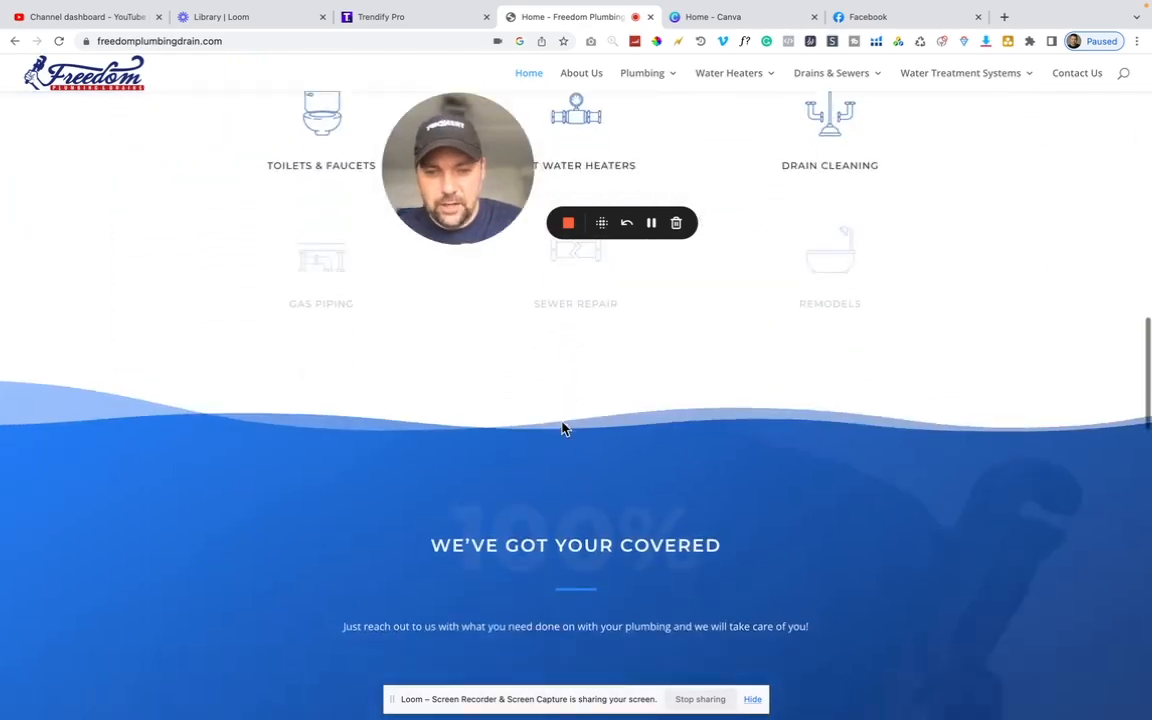
scroll(563, 429, up, 14)
scroll(561, 429, up, 2)
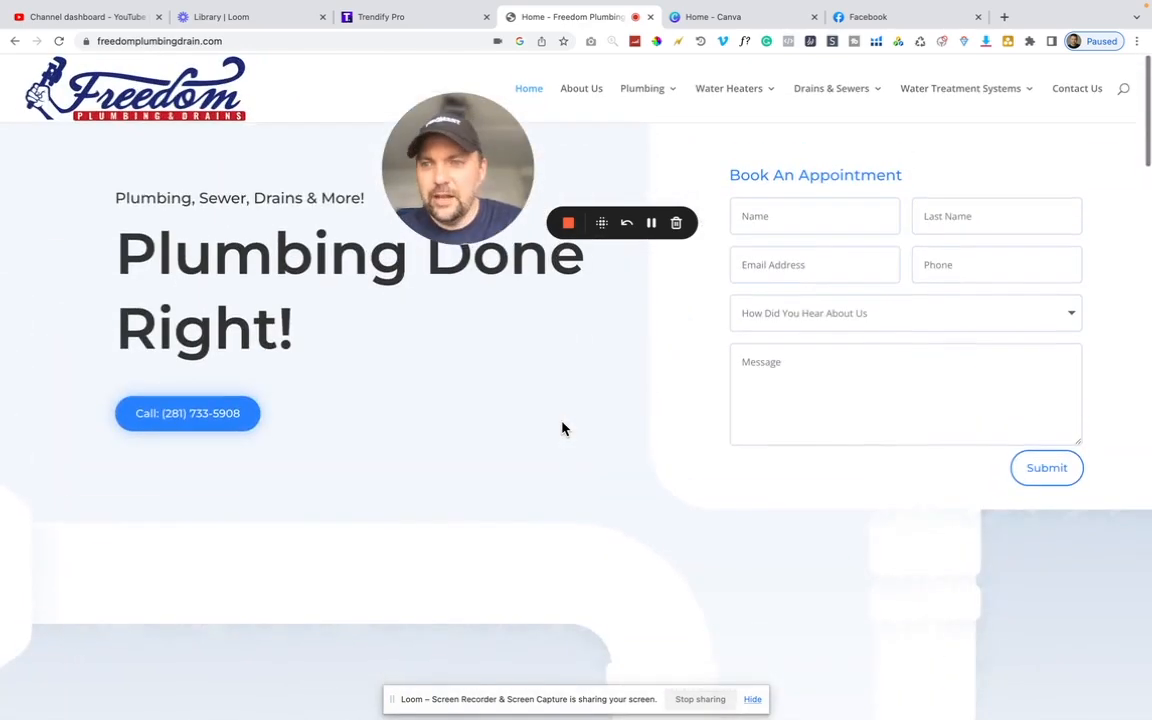
click(650, 225)
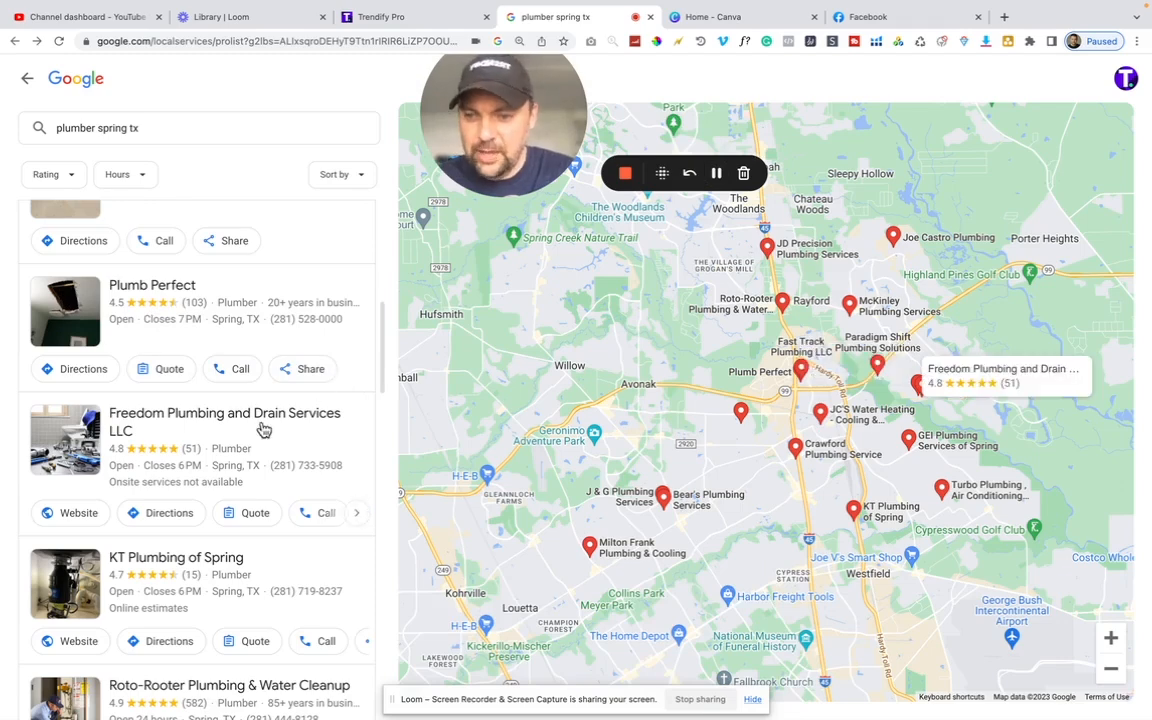
Check the remaining plumber listings with few reviews and open the website of Double J's Plumbing & Waterworks
scroll(262, 429, down, 1)
scroll(262, 429, down, 1)
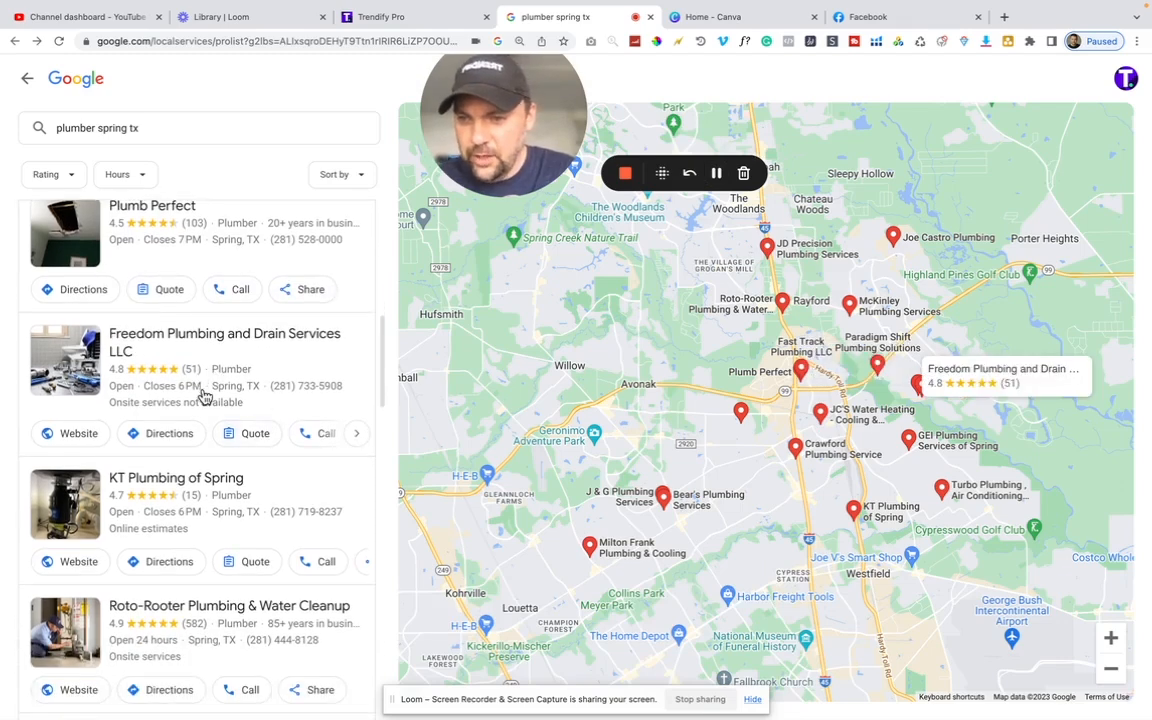
scroll(201, 395, down, 2)
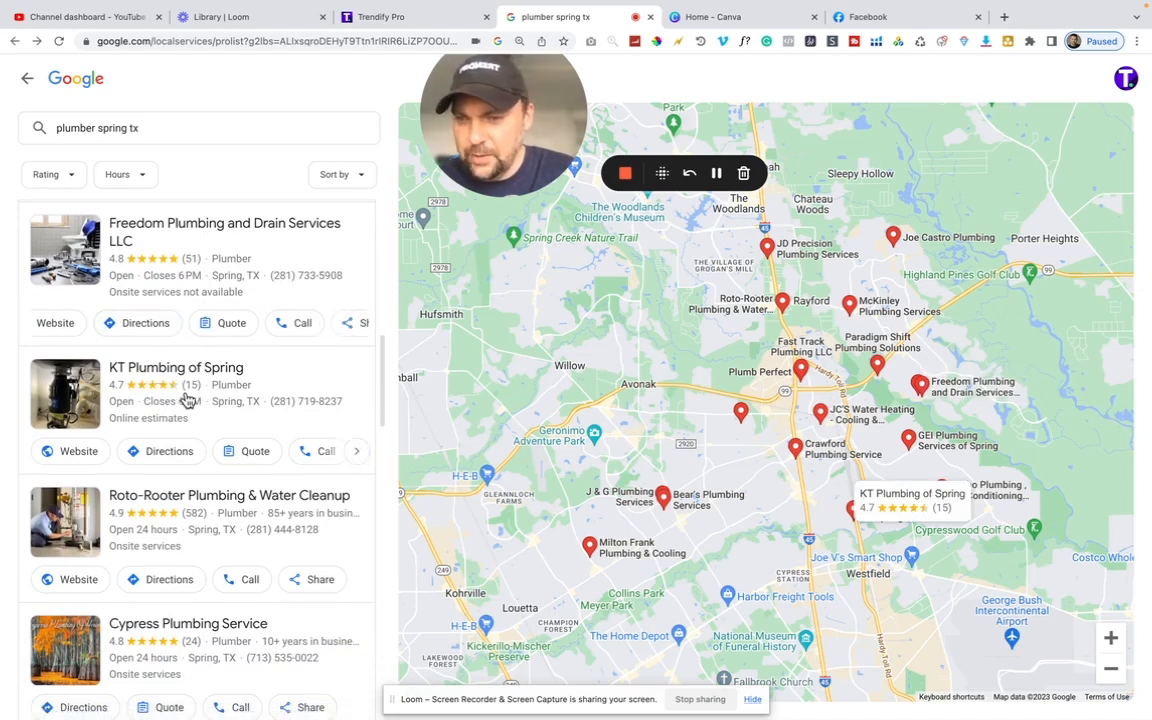
scroll(198, 444, down, 2)
scroll(198, 444, down, 5)
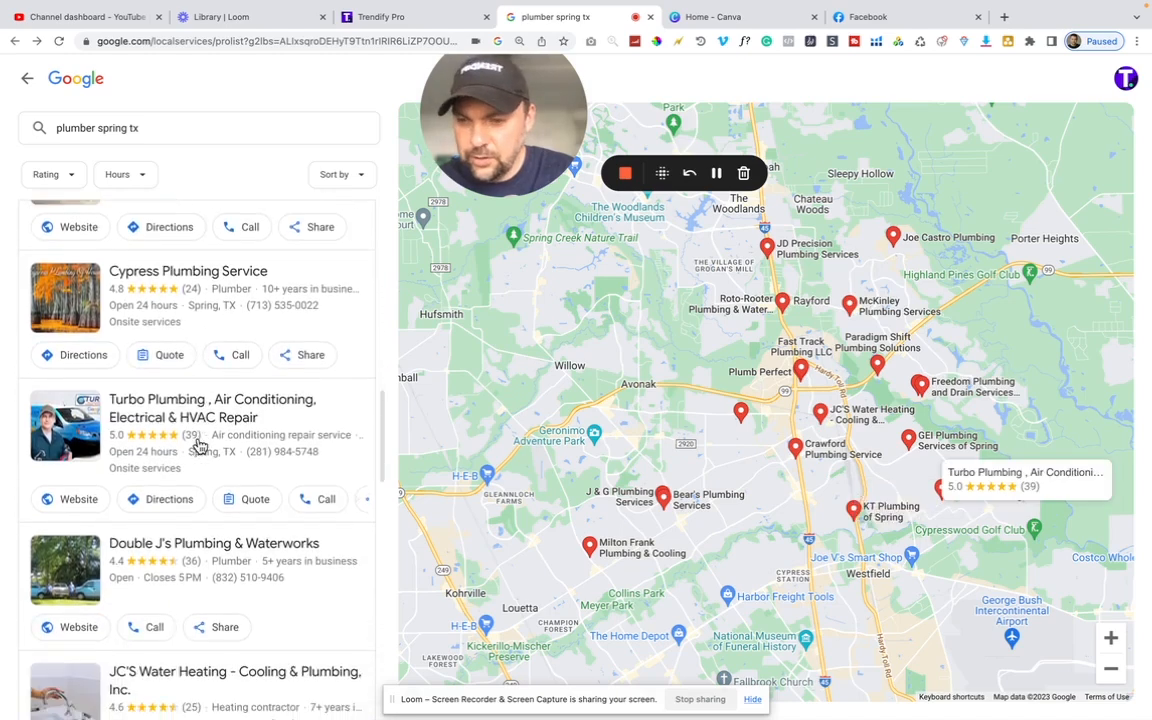
scroll(198, 444, down, 1)
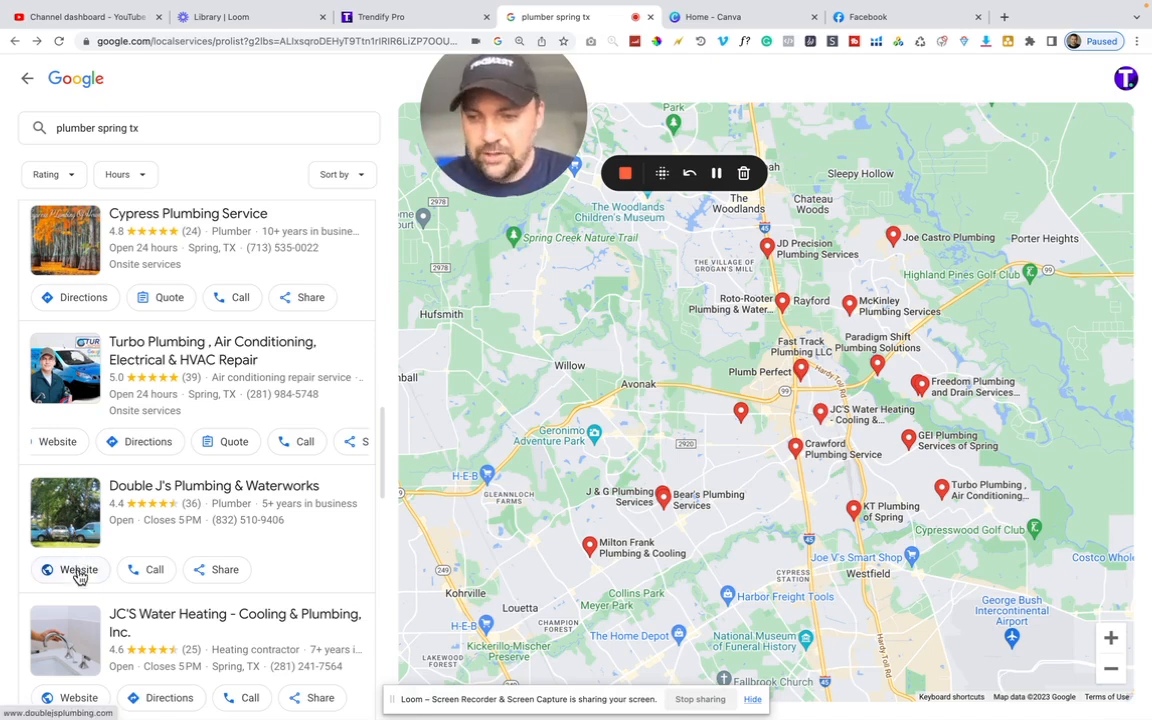
click(79, 572)
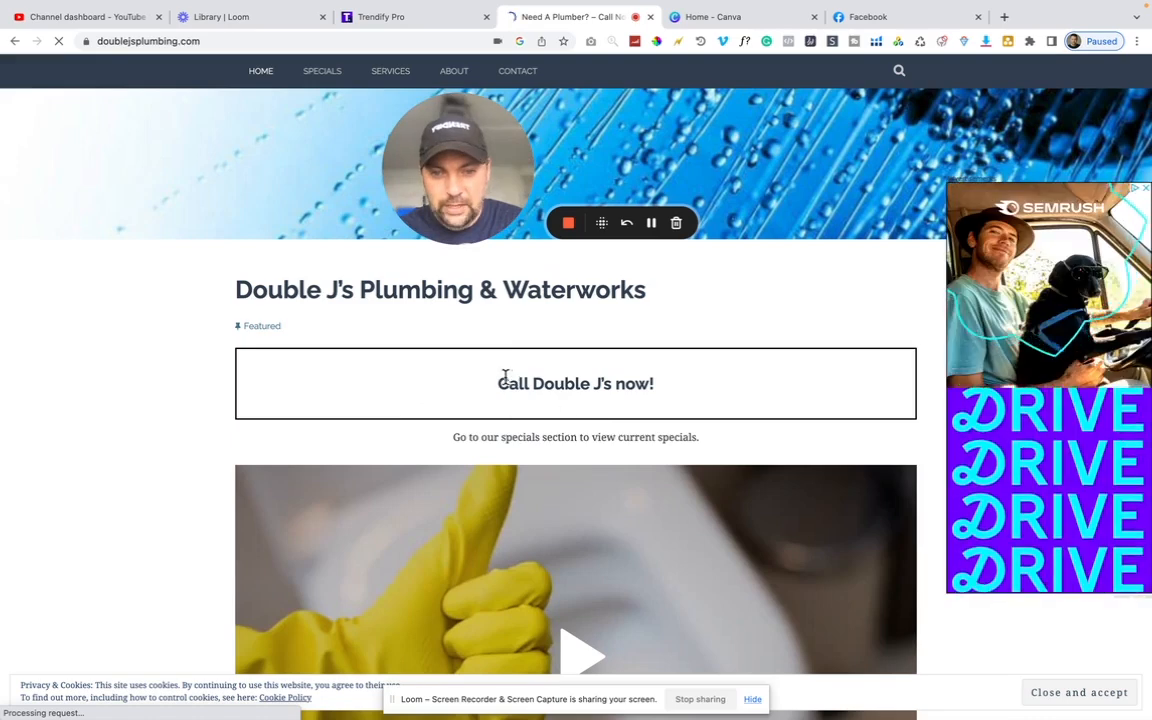
Examine the Double J's Plumbing homepage down to the footer, including its call-to-action box, video, review links and sponsored content
double_click(630, 384)
click(536, 377)
scroll(537, 380, down, 2)
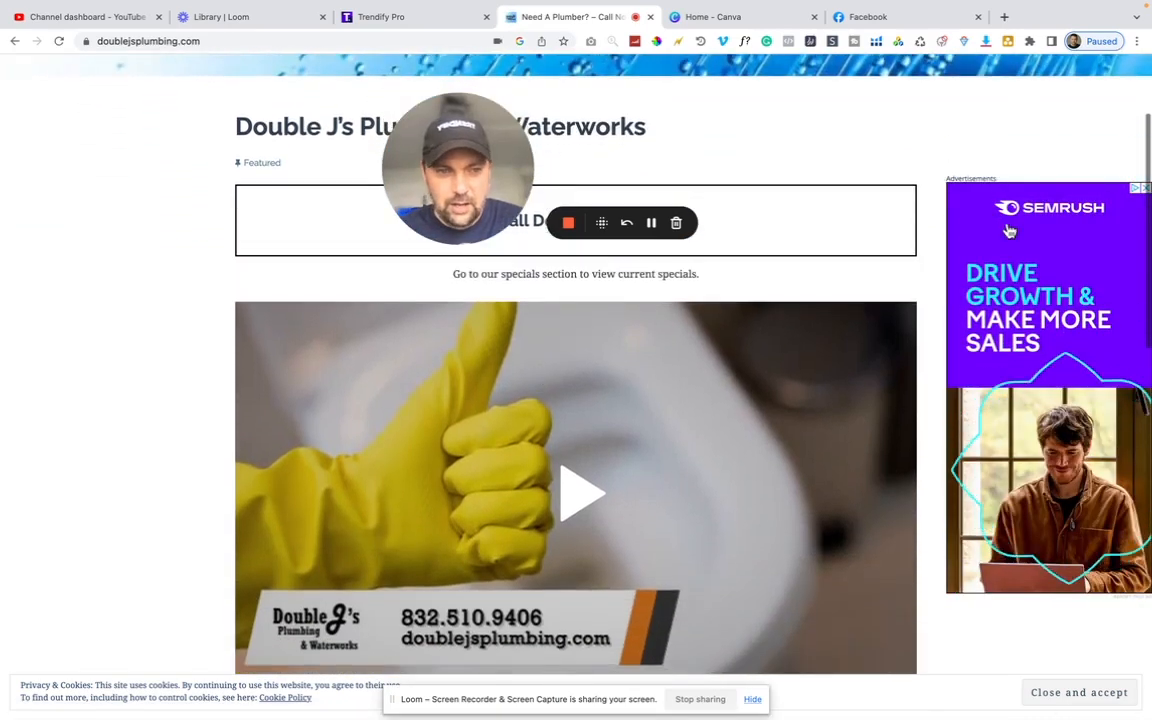
scroll(895, 424, down, 4)
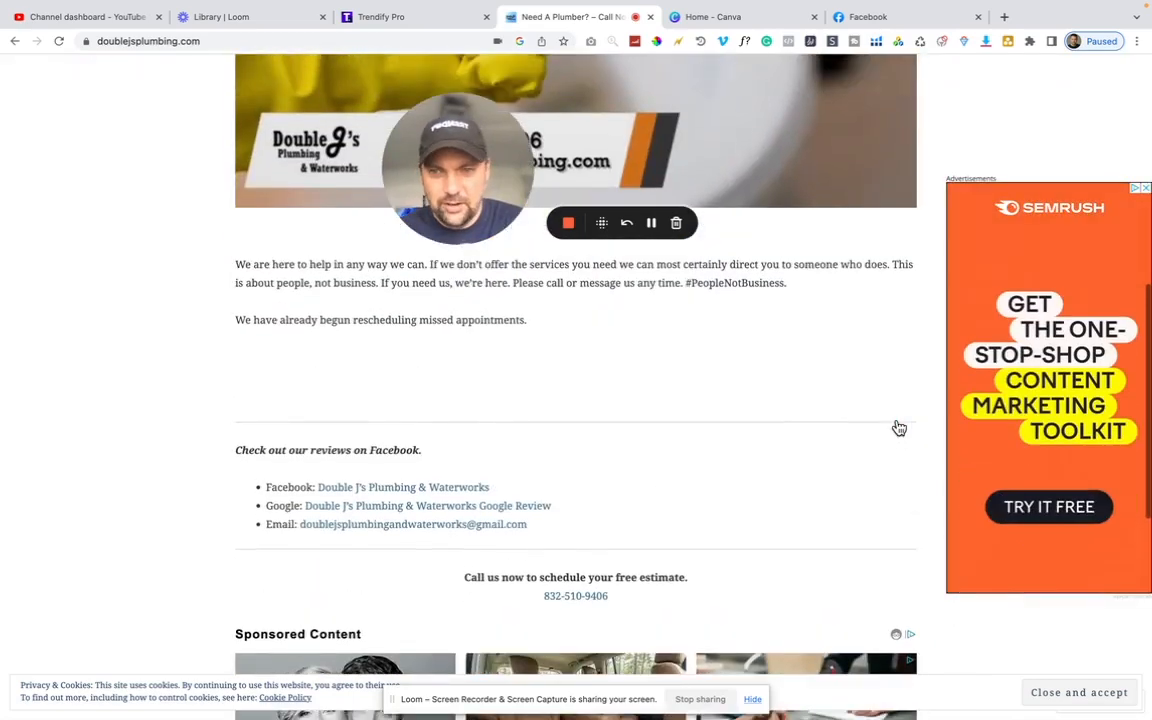
scroll(898, 427, up, 1)
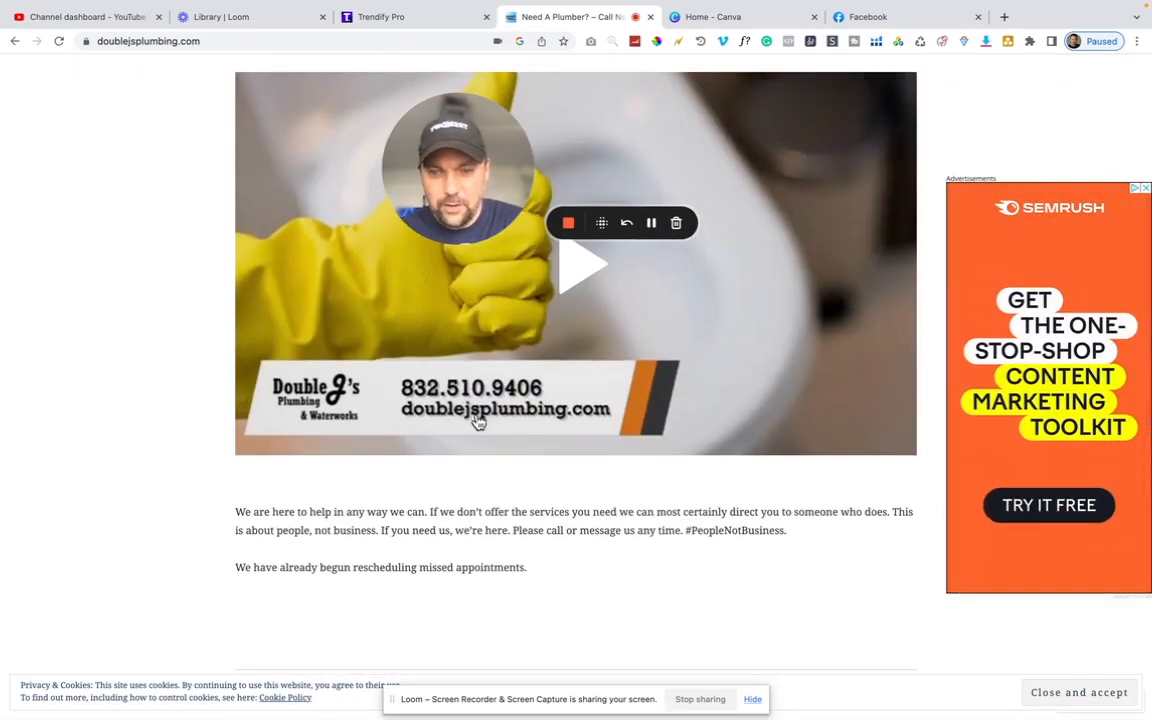
scroll(569, 556, down, 2)
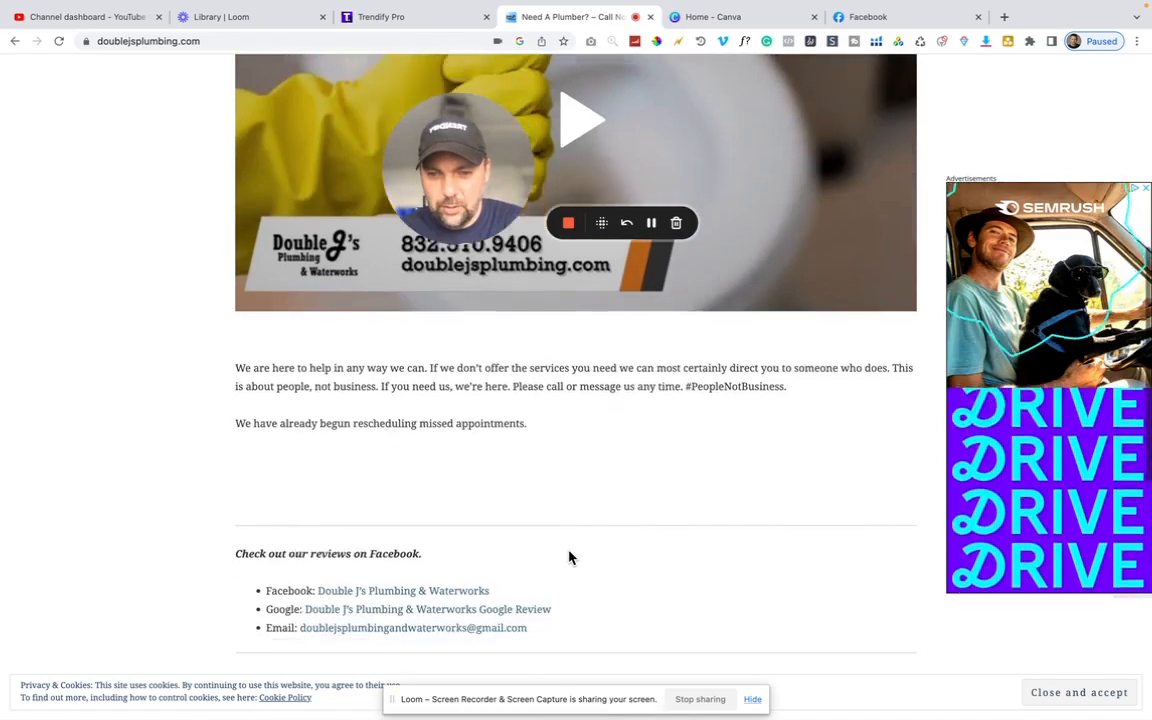
scroll(569, 556, down, 2)
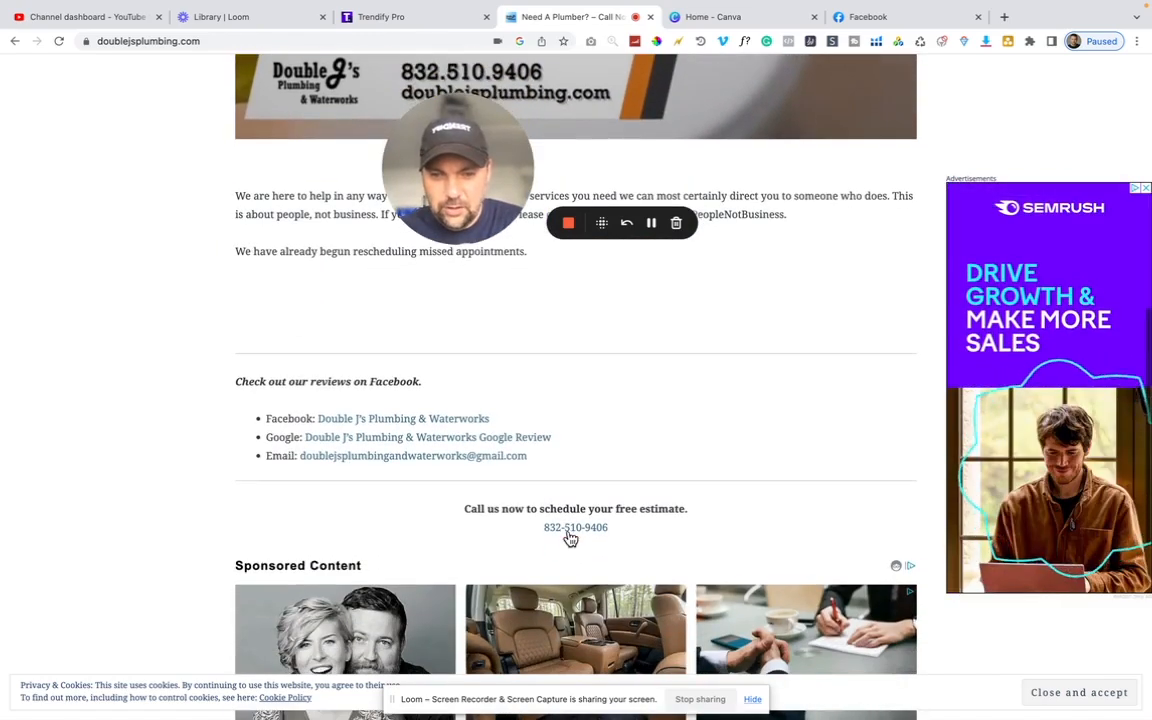
scroll(553, 537, down, 3)
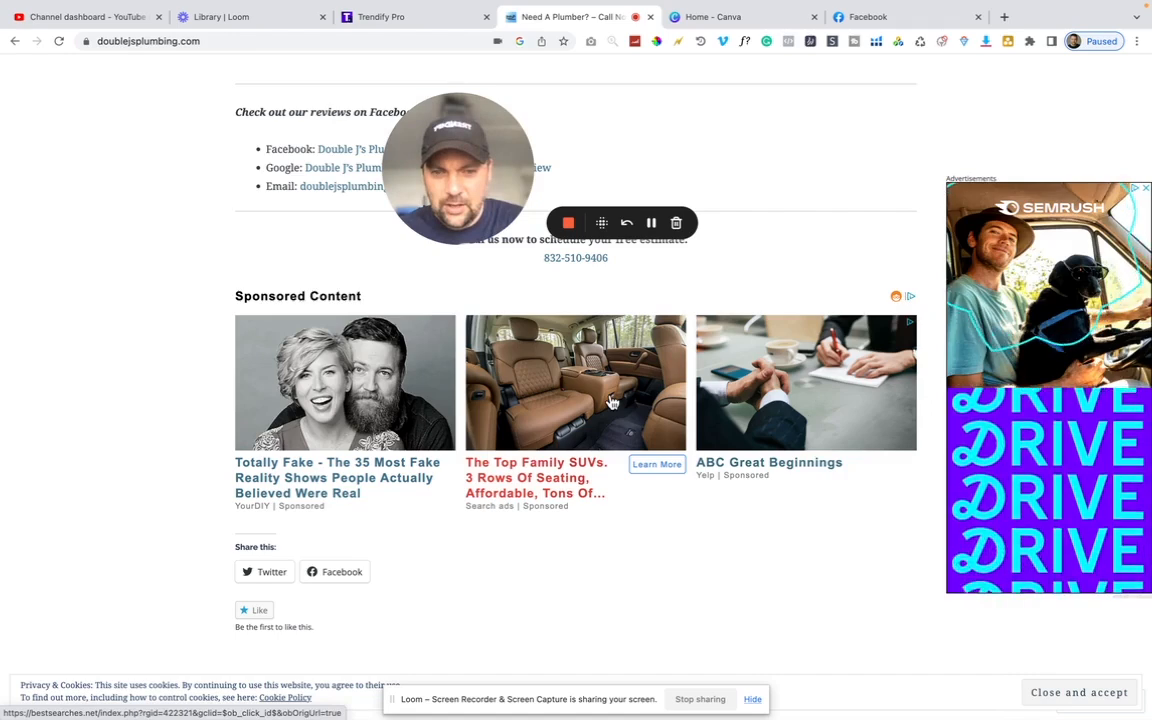
scroll(383, 427, down, 5)
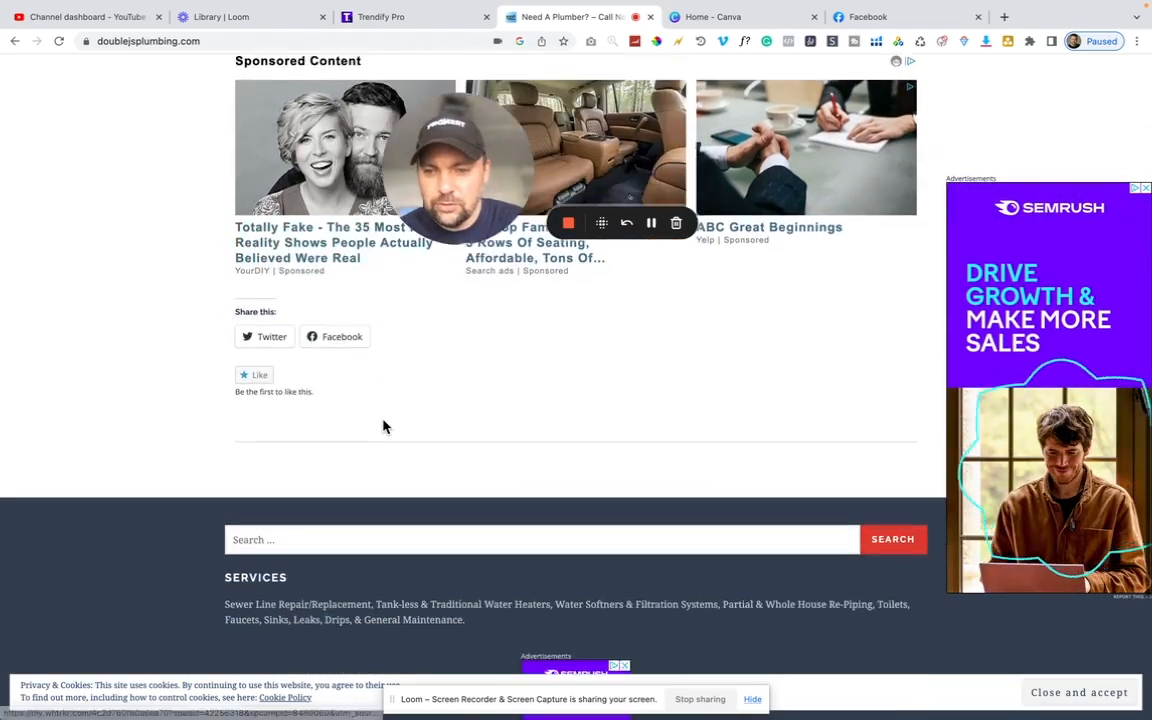
scroll(383, 427, down, 5)
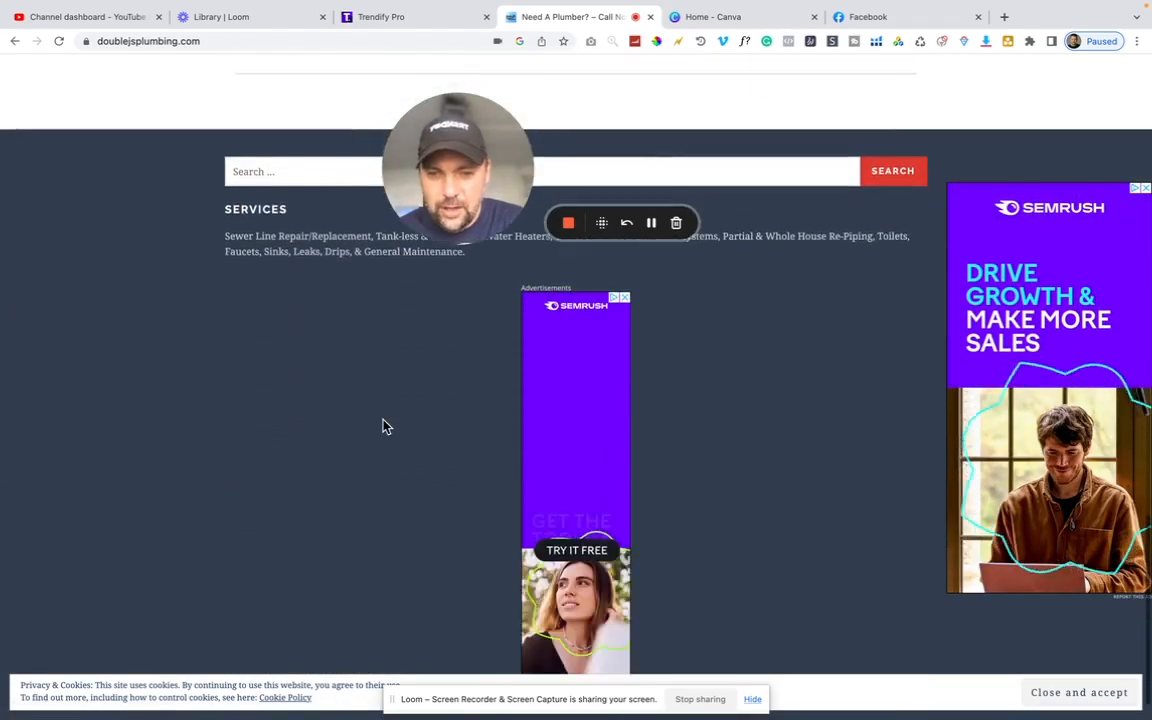
scroll(383, 427, up, 12)
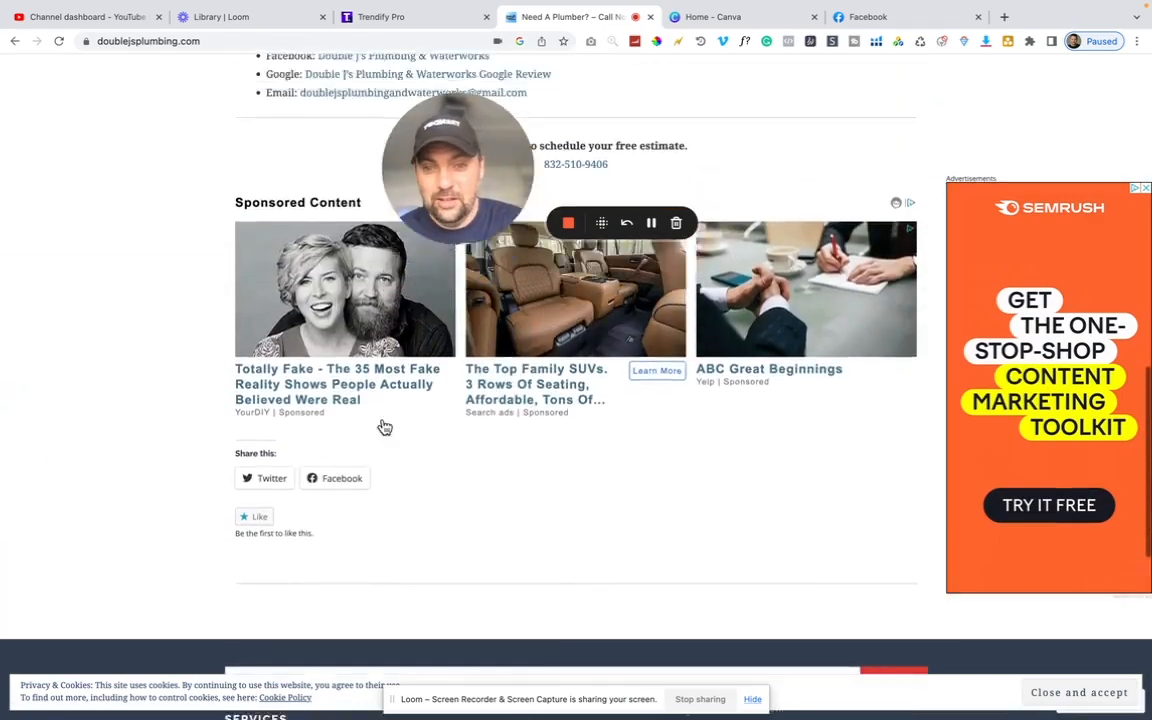
scroll(383, 427, up, 5)
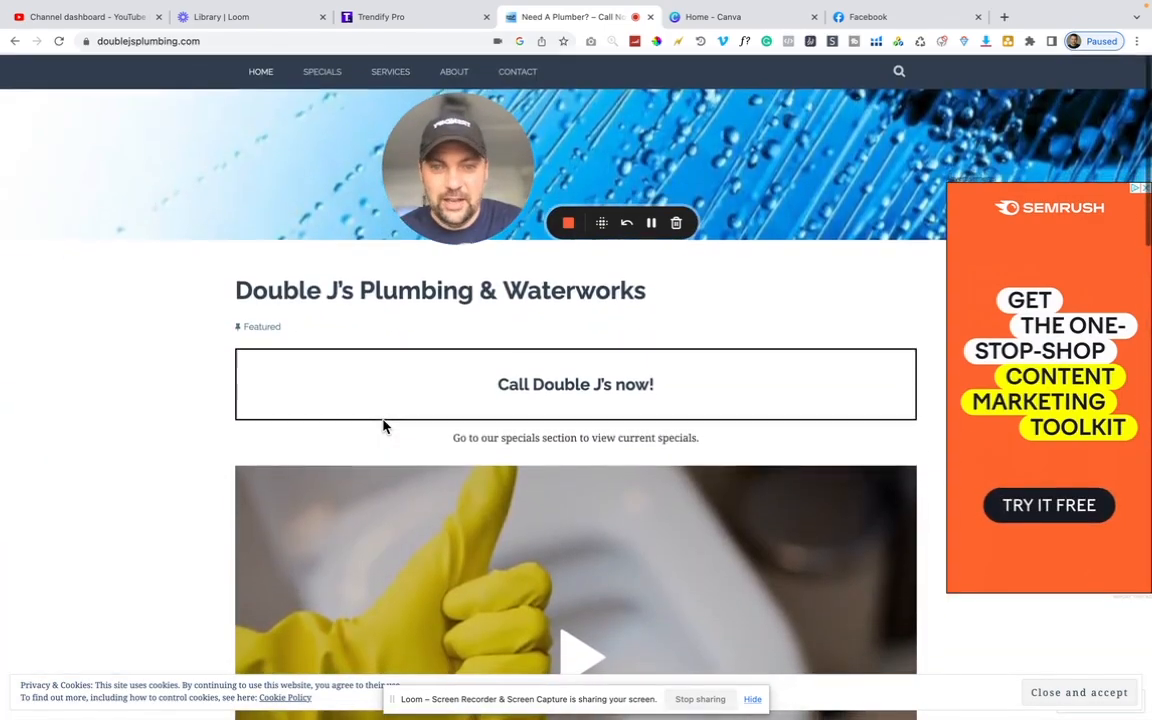
Look over the Double J's Plumbing homepage again, down to its review links and sponsored content
scroll(383, 427, down, 7)
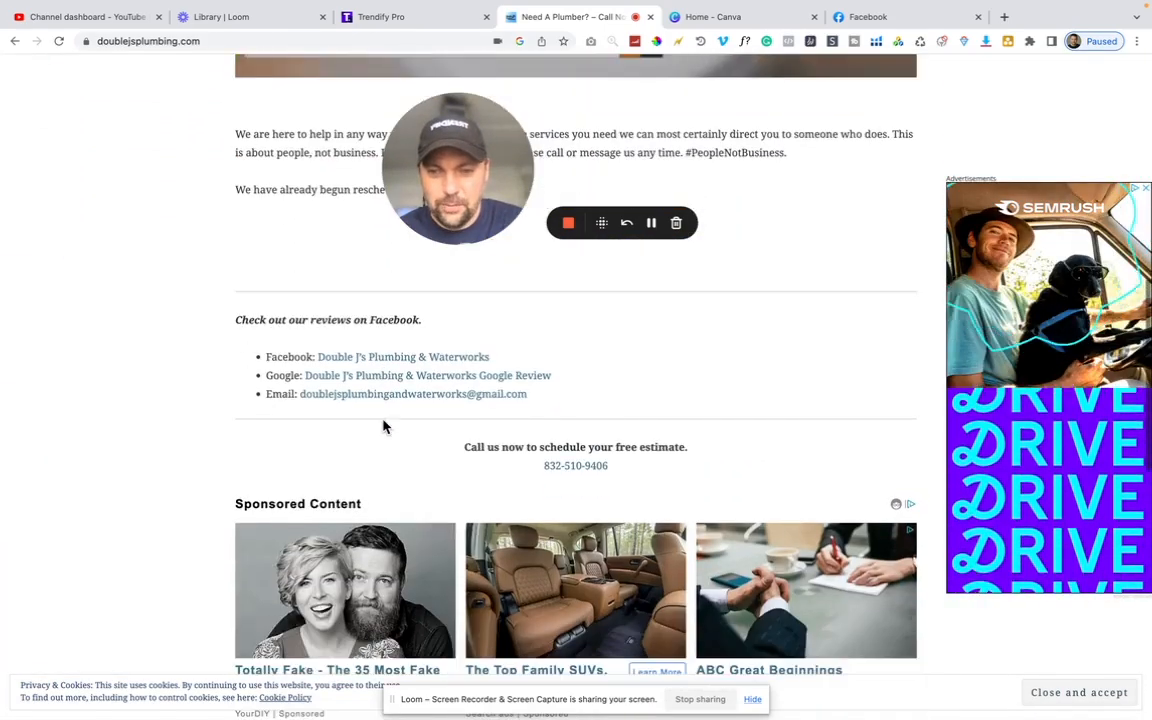
scroll(383, 427, up, 1)
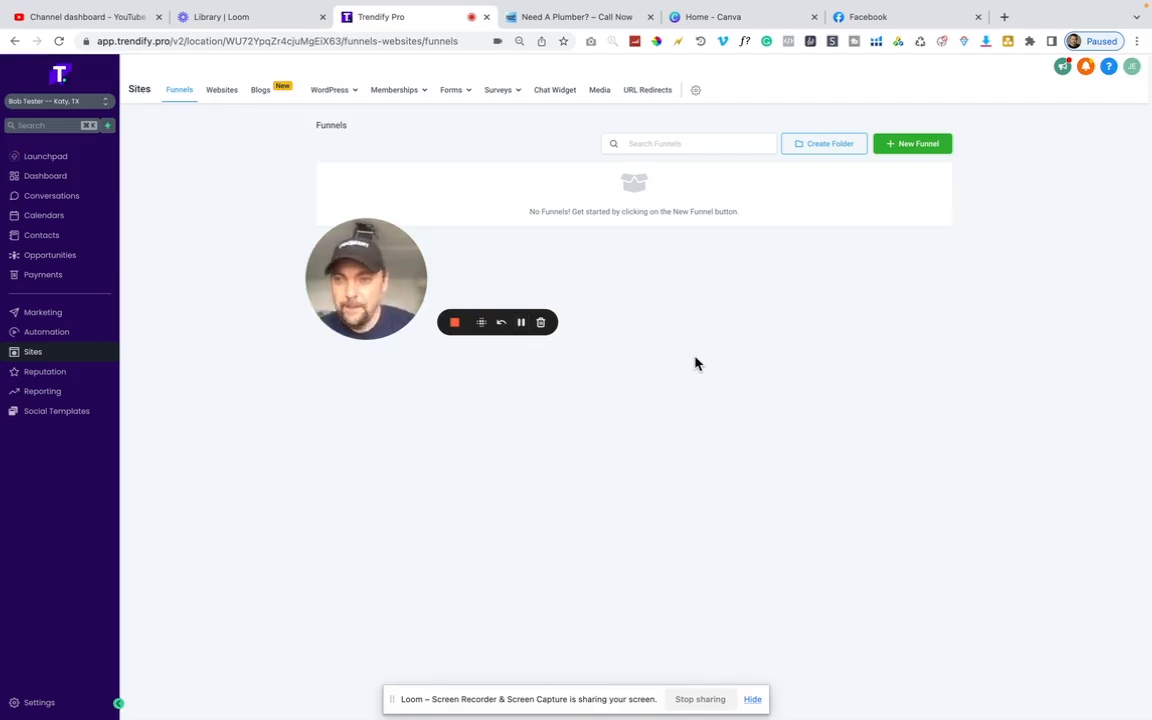
In Trendify Pro, start a new website from the template library and search the templates for "plumbing"
click(222, 92)
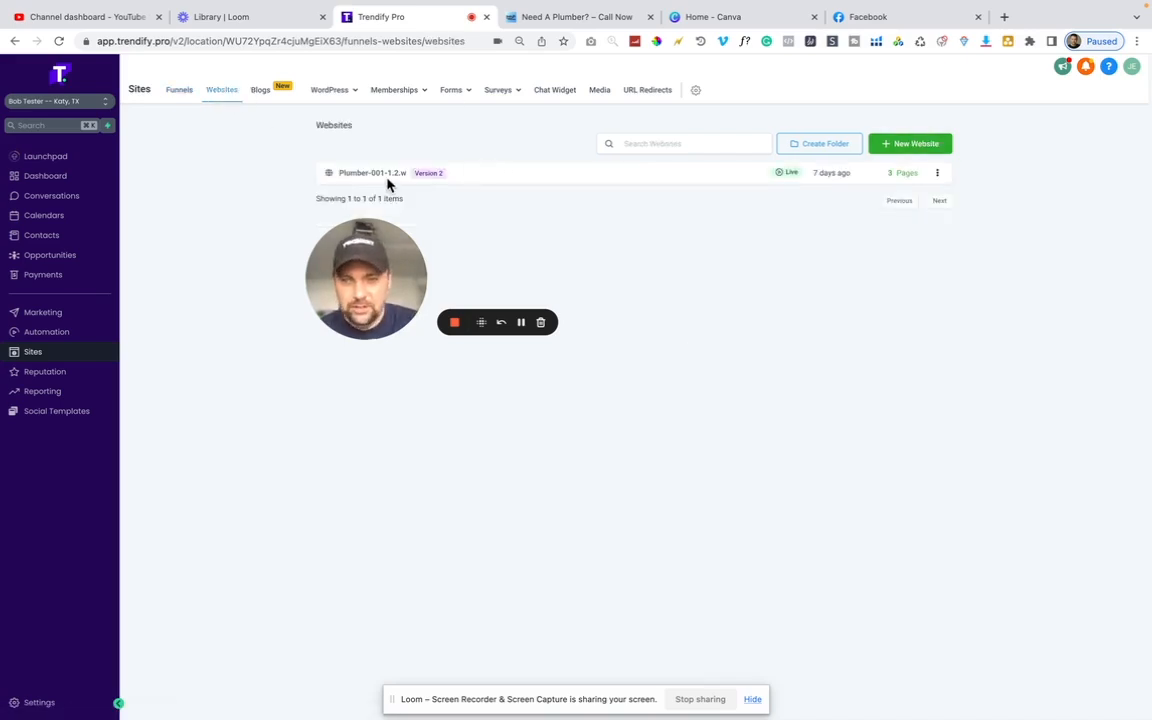
click(906, 149)
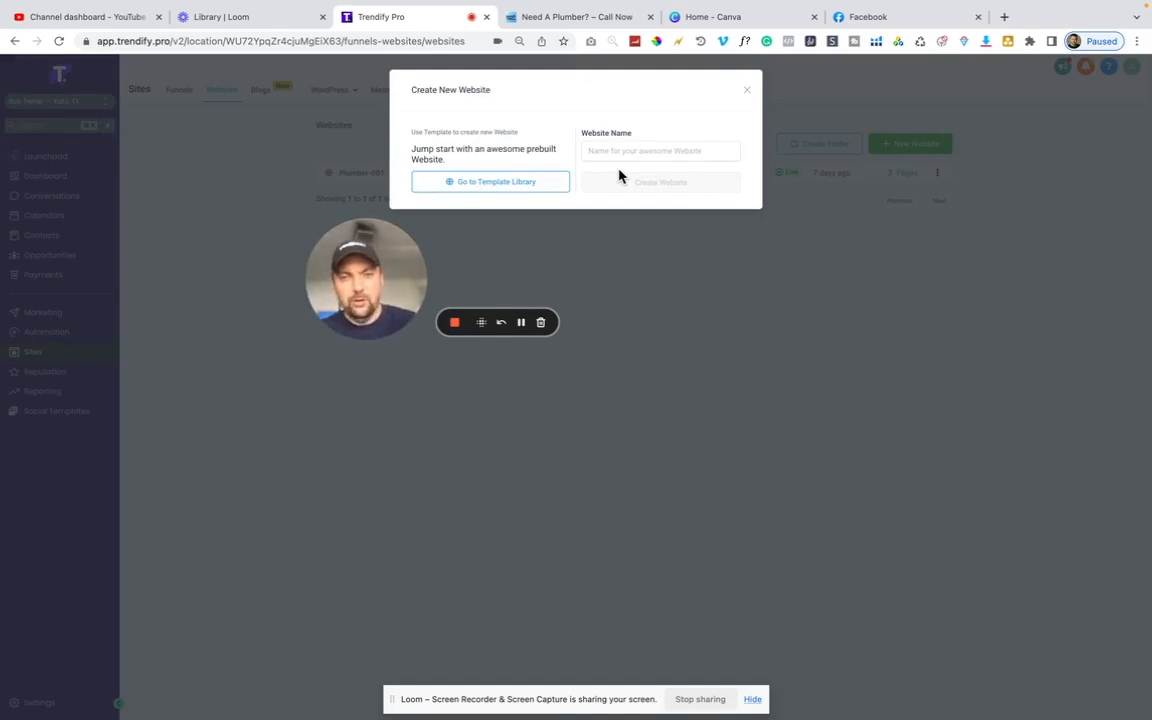
click(482, 191)
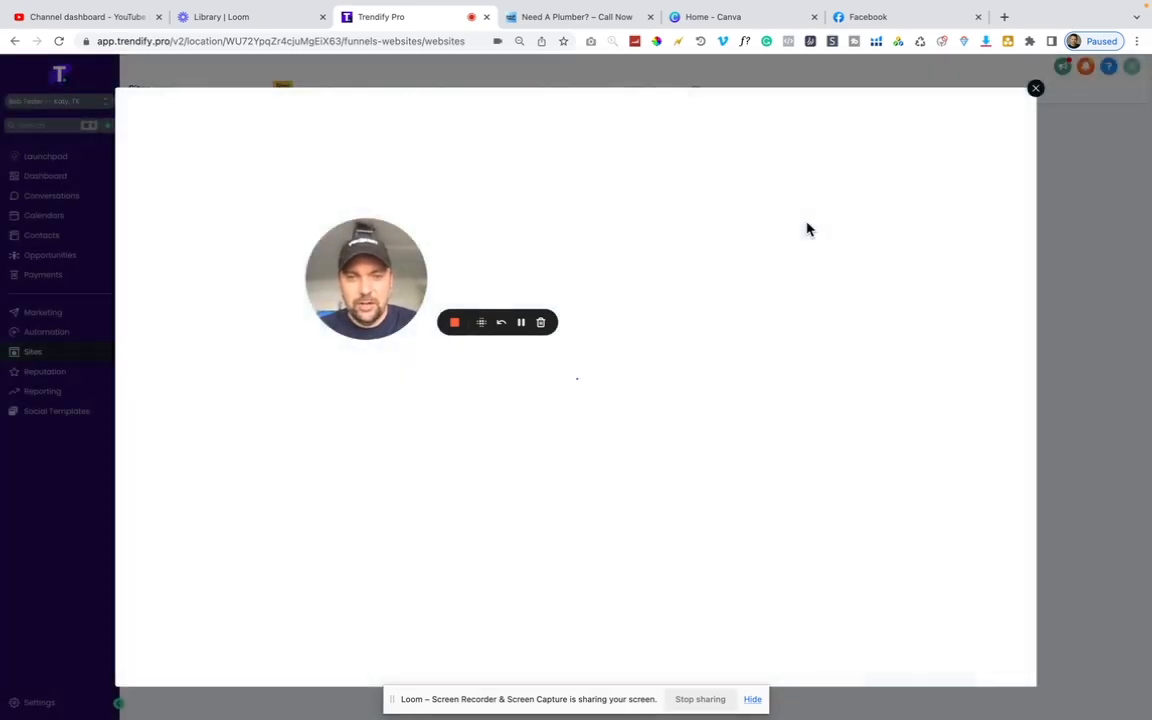
click(777, 162)
text(plumbing)
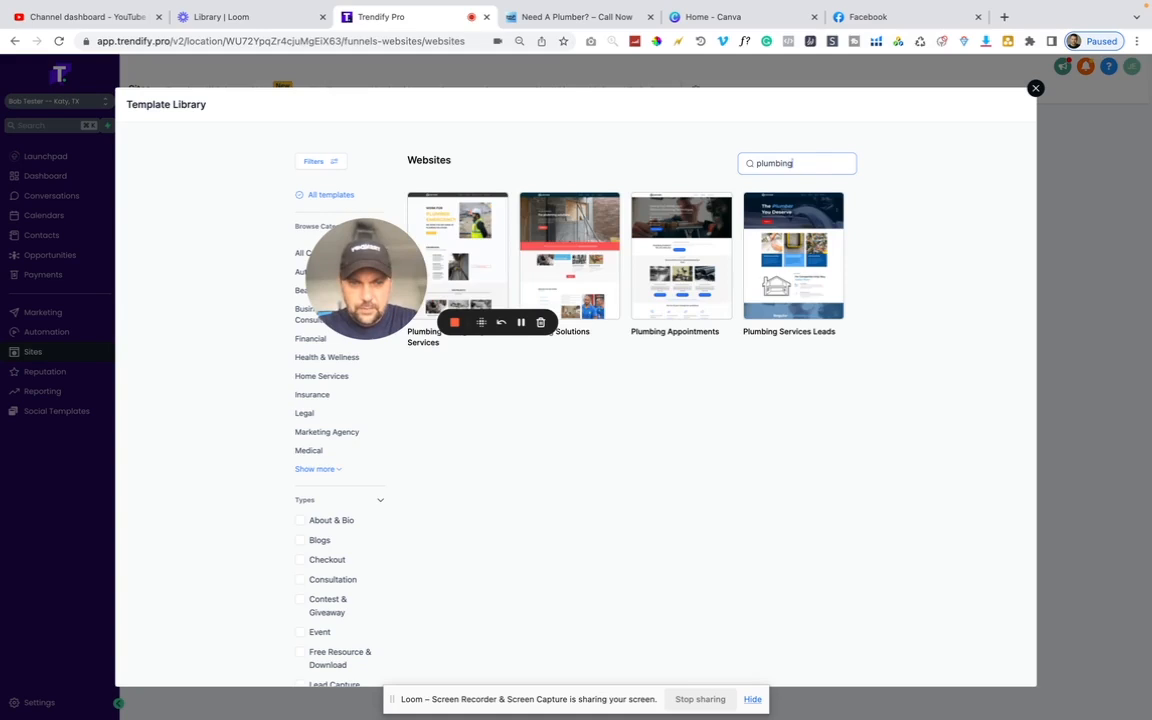
Preview the Plumbing Services Leads template and create a new website from it
mouse_move(791, 263)
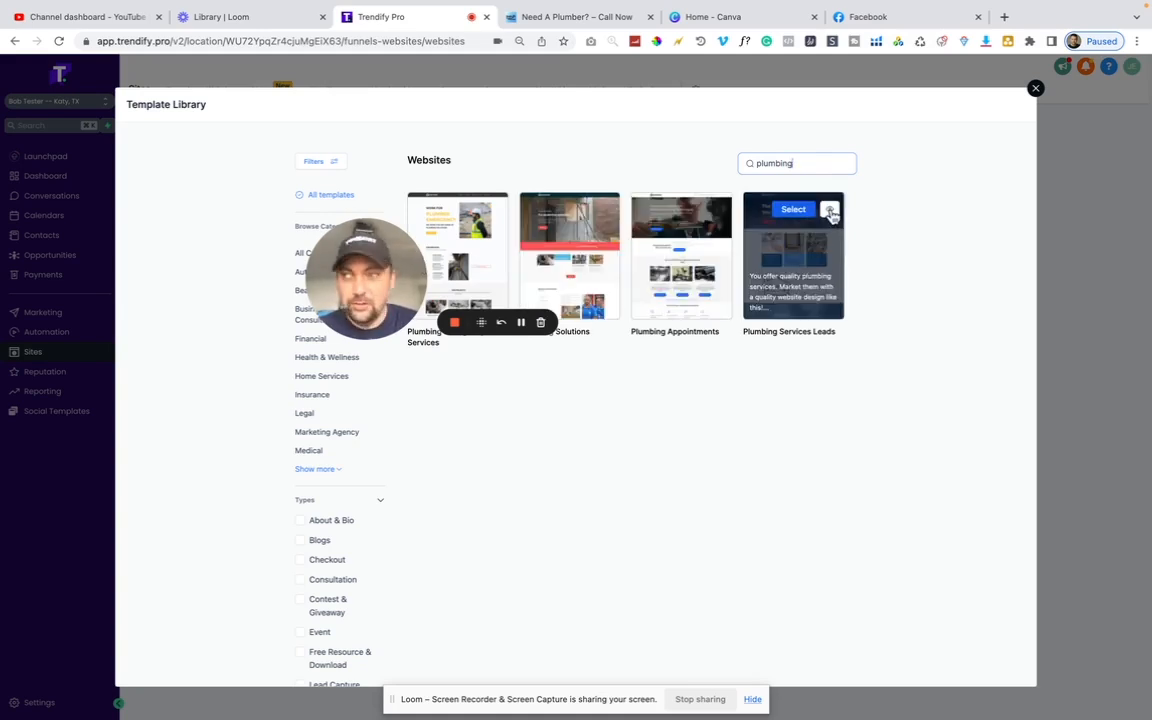
click(830, 213)
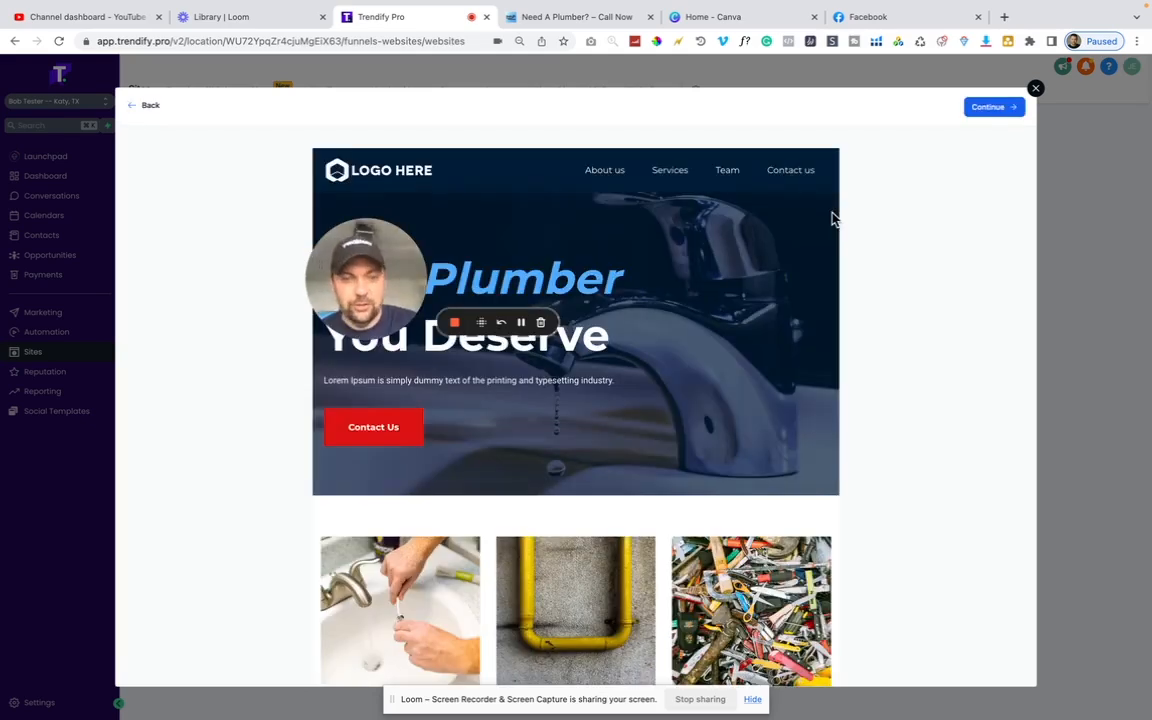
scroll(560, 374, down, 4)
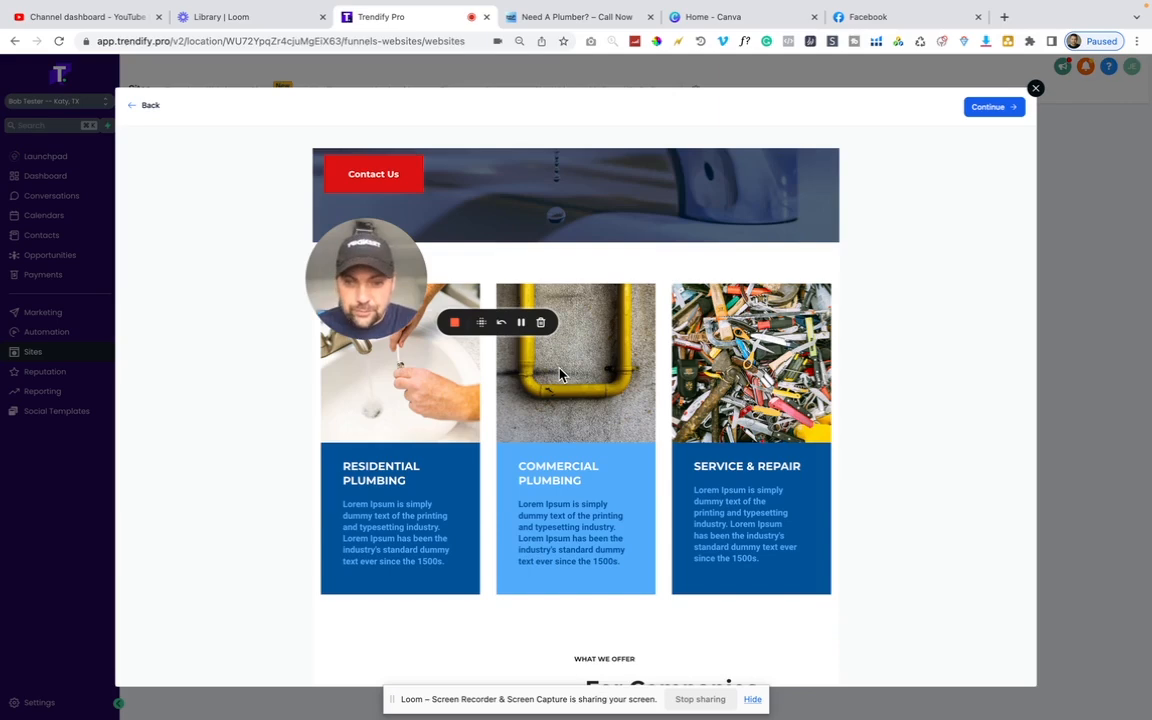
scroll(560, 374, up, 3)
scroll(560, 374, down, 4)
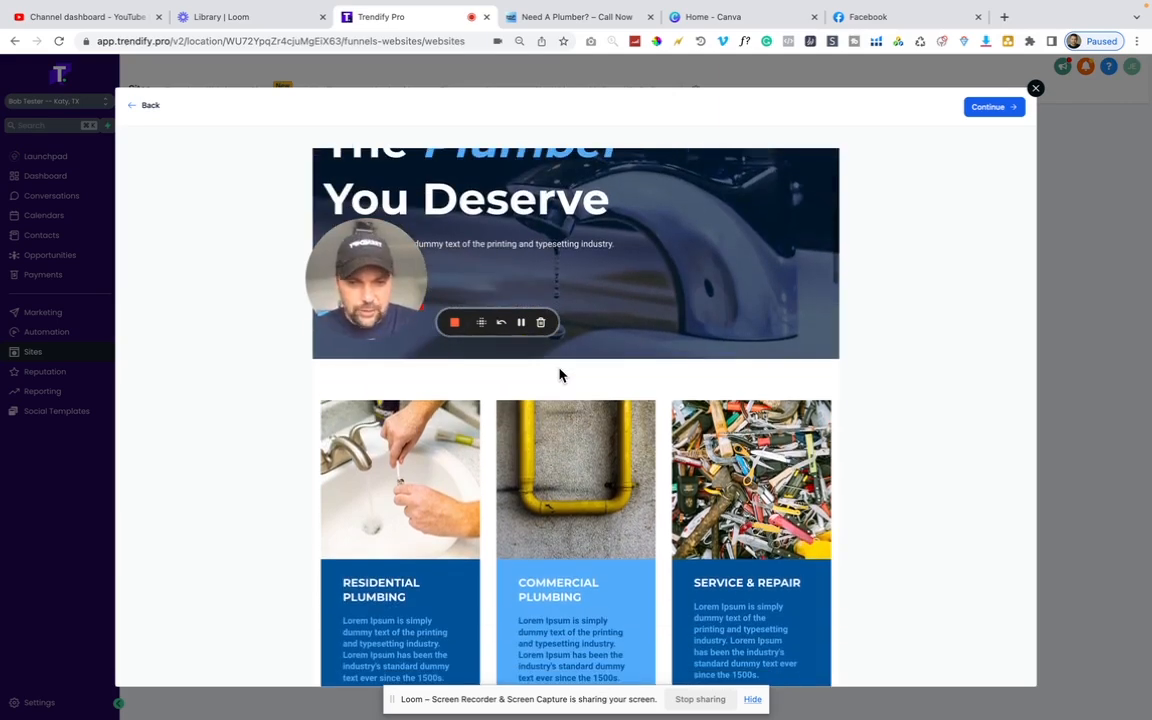
scroll(560, 374, up, 5)
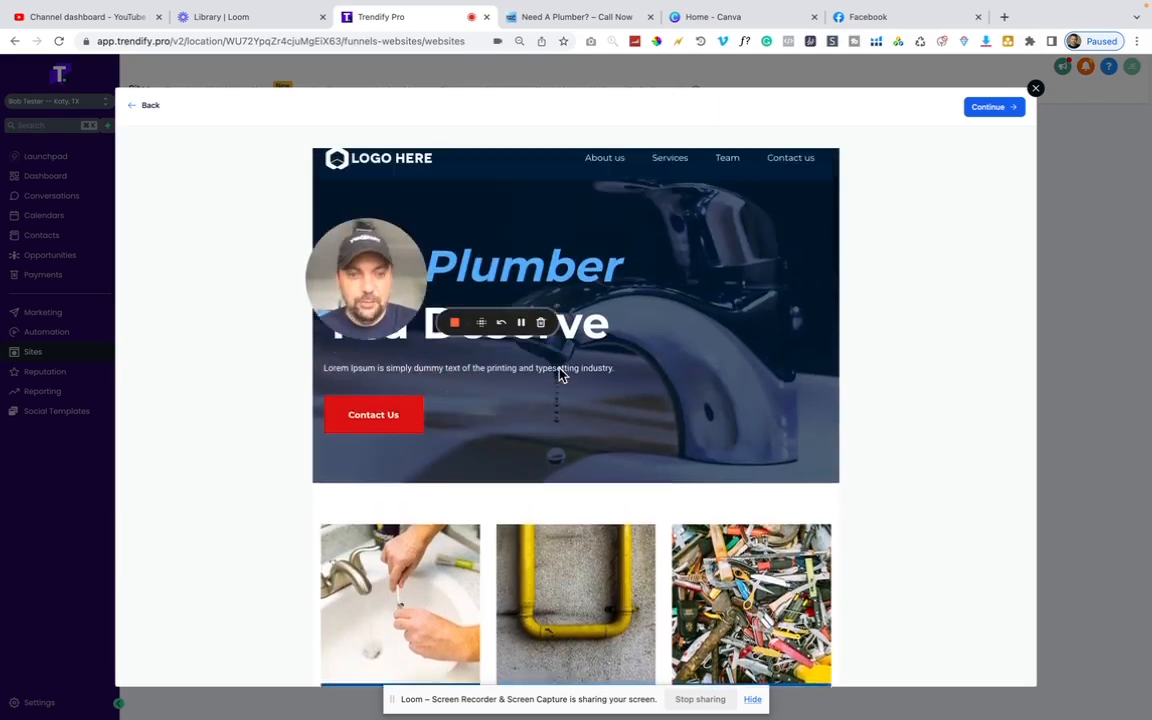
click(988, 108)
click(815, 210)
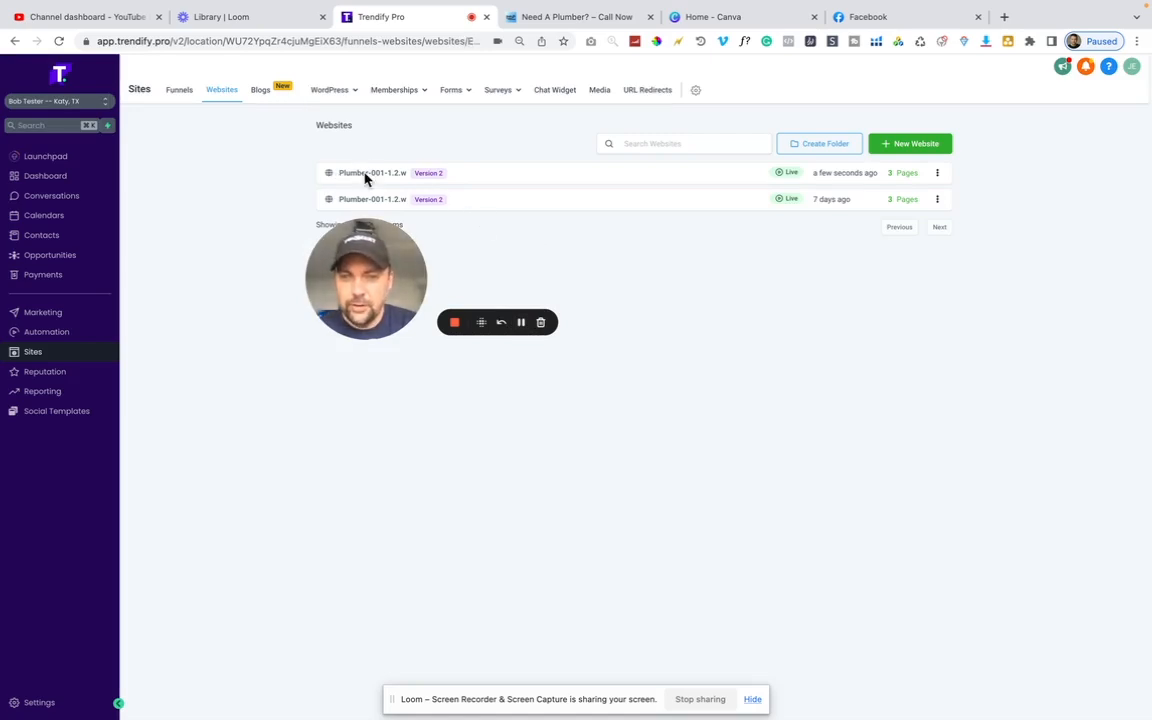
Open the newly created Plumber-001-1.2.w website and bring its Home page up in the page builder
click(366, 178)
drag(503, 408, 816, 505)
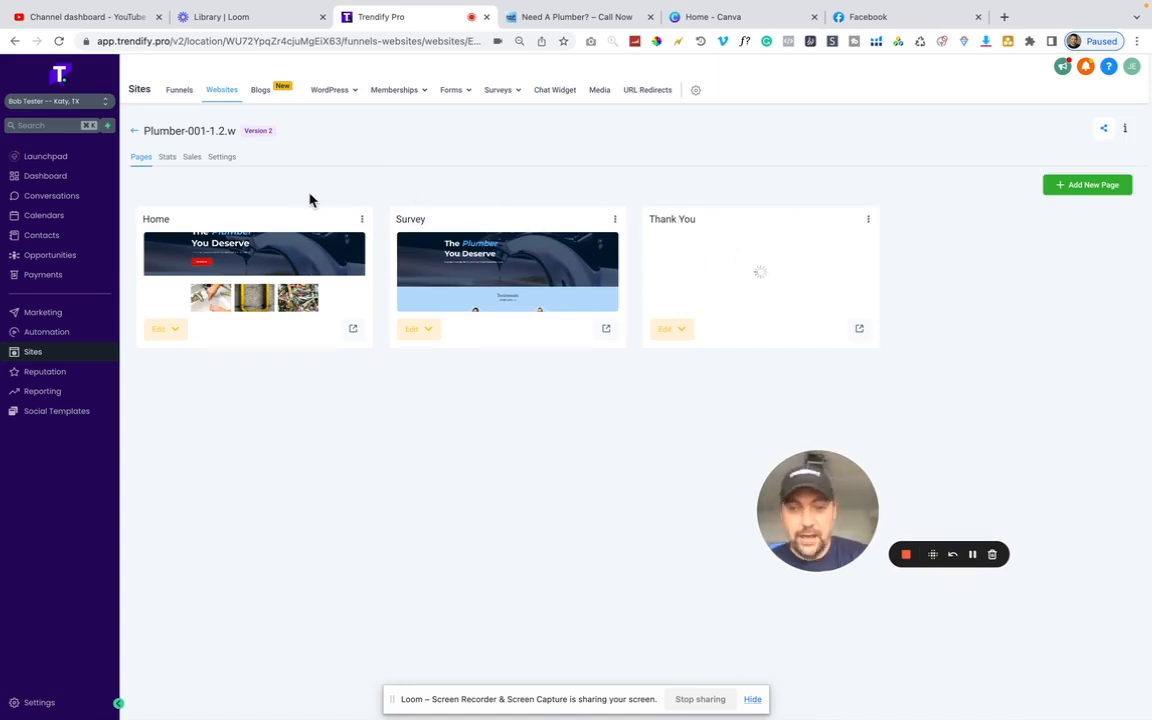
click(168, 335)
click(187, 364)
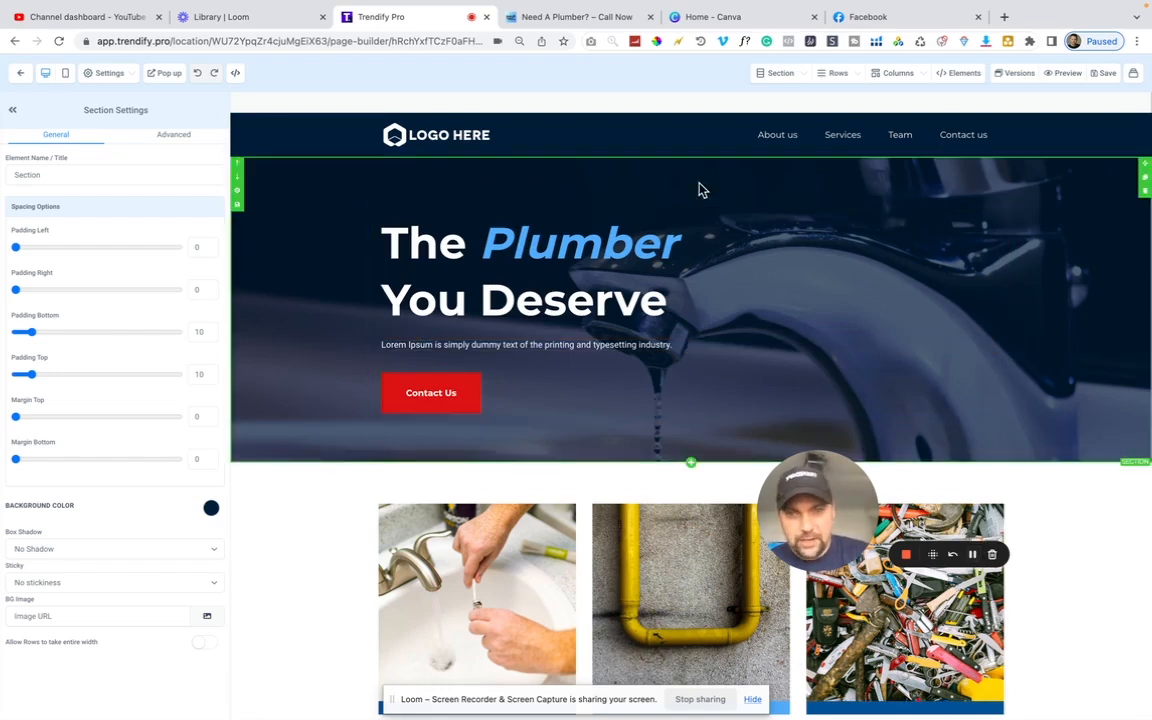
Return to the Double J's Plumbing website and review its Services page, including the services and service locations
click(565, 20)
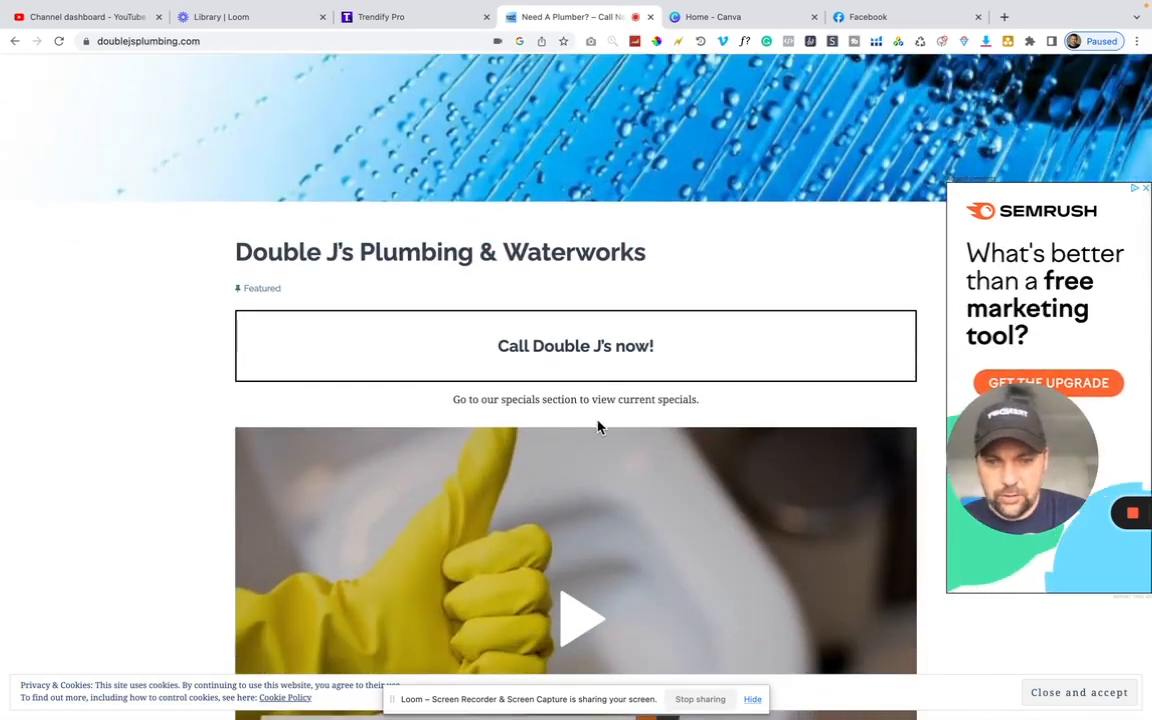
scroll(598, 427, up, 1)
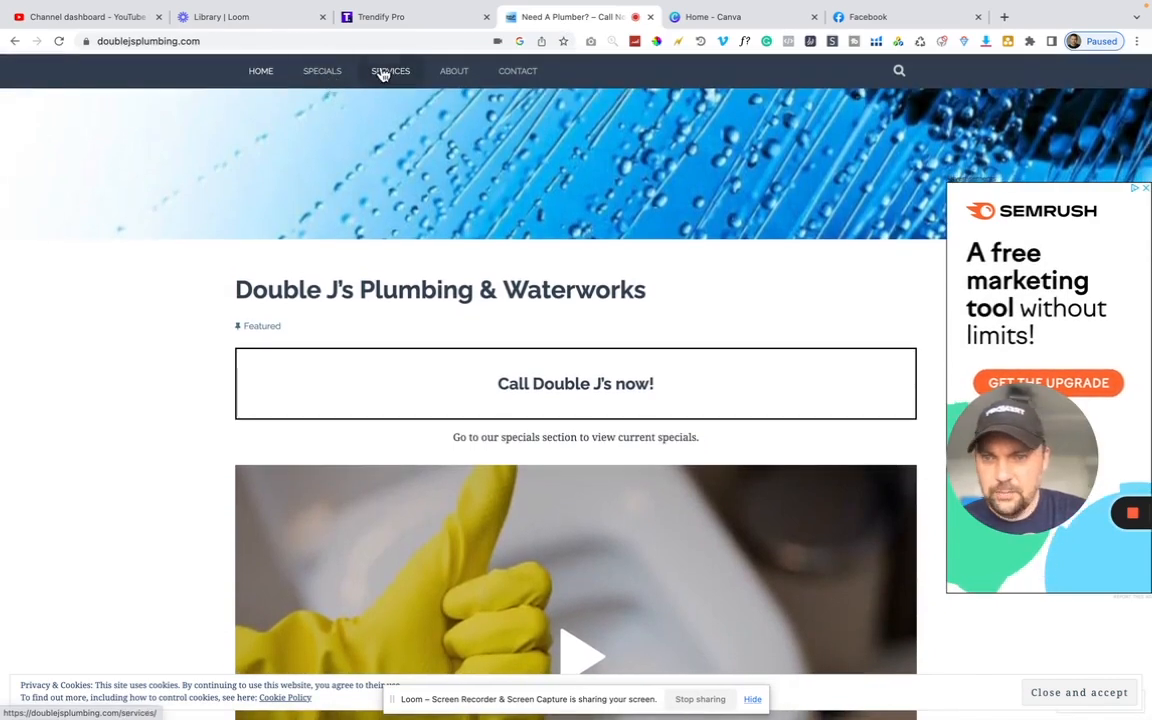
click(387, 74)
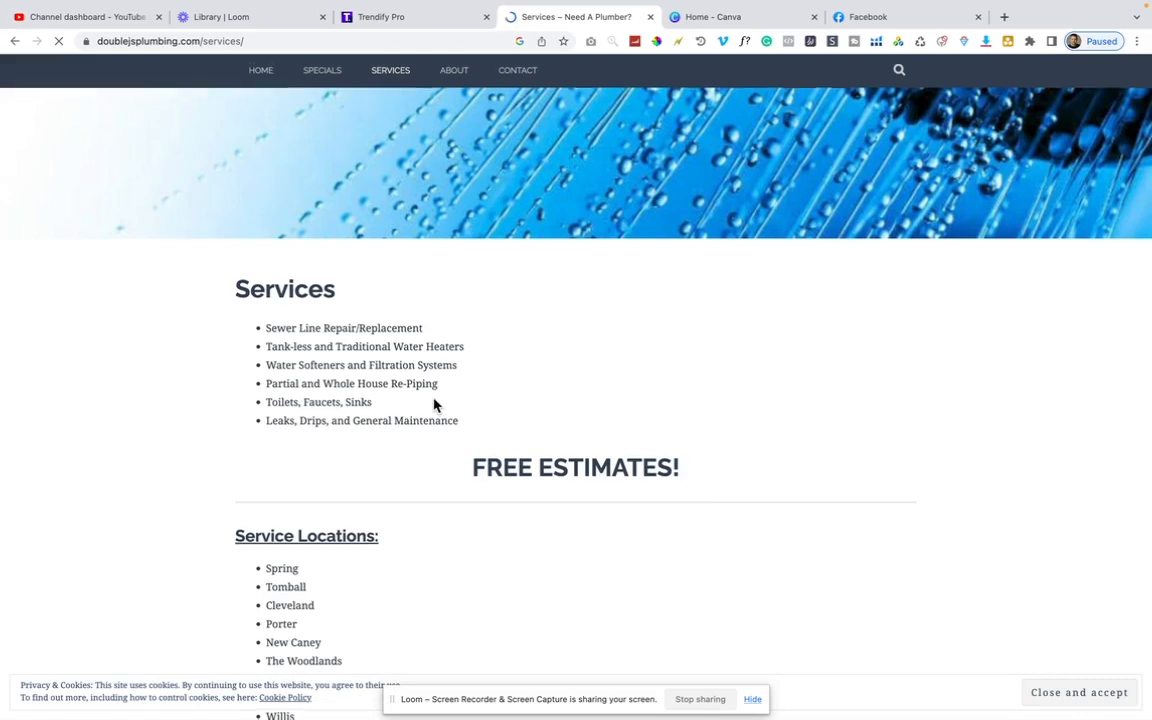
scroll(435, 405, down, 3)
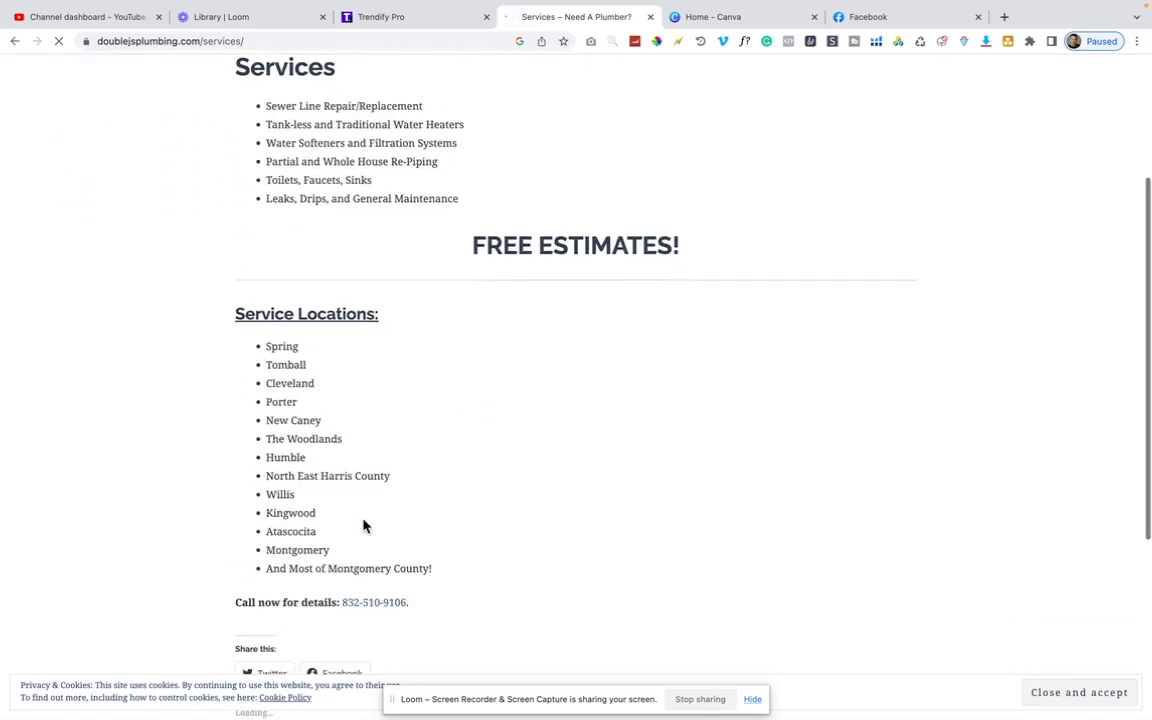
scroll(363, 525, up, 5)
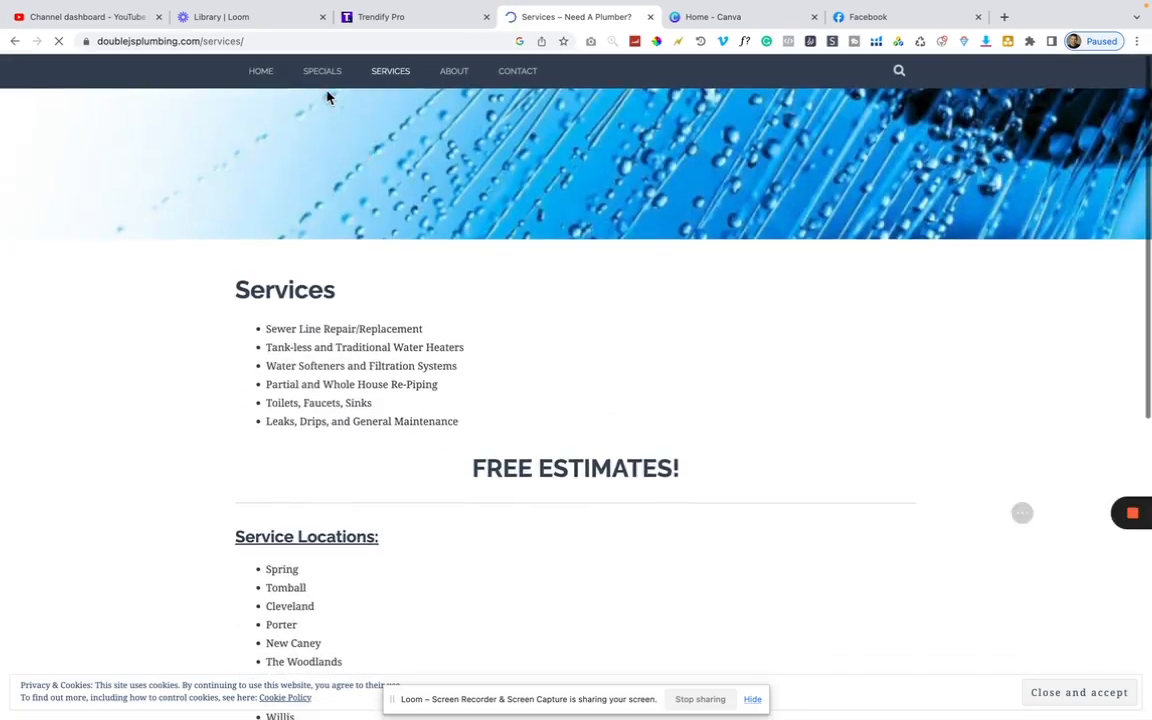
Review the Specials and Contact pages of the Double J's Plumbing website, including discounts and hours of operation
click(320, 74)
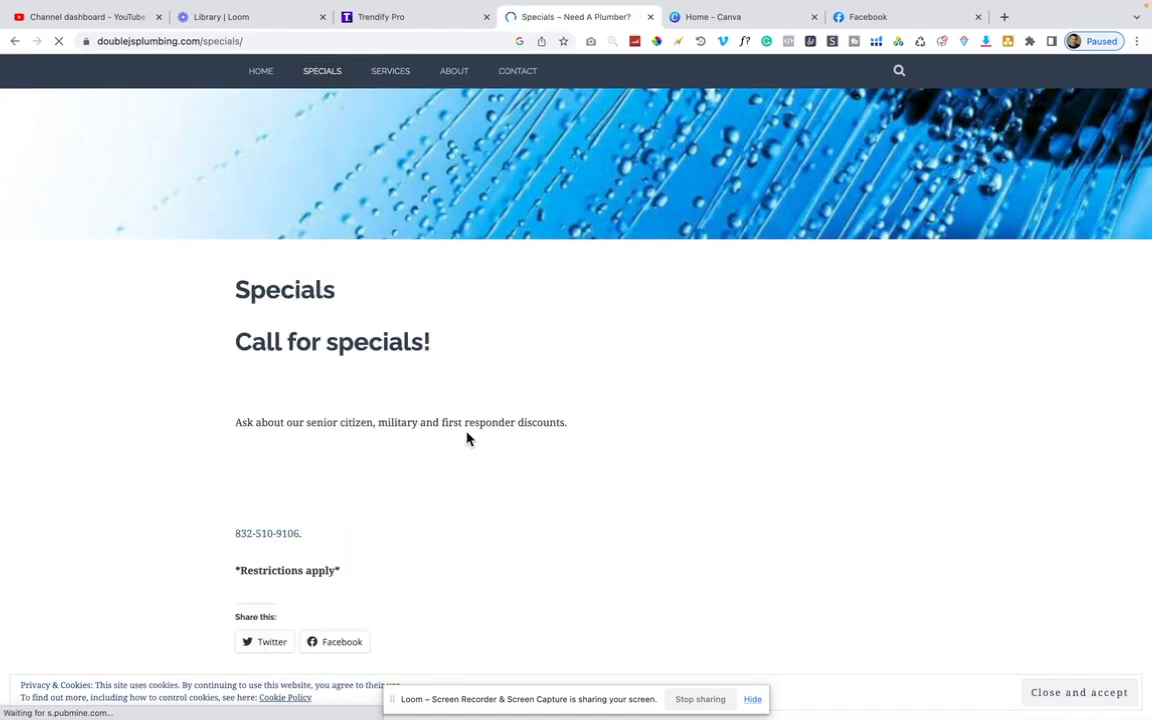
scroll(465, 437, down, 3)
scroll(465, 437, up, 3)
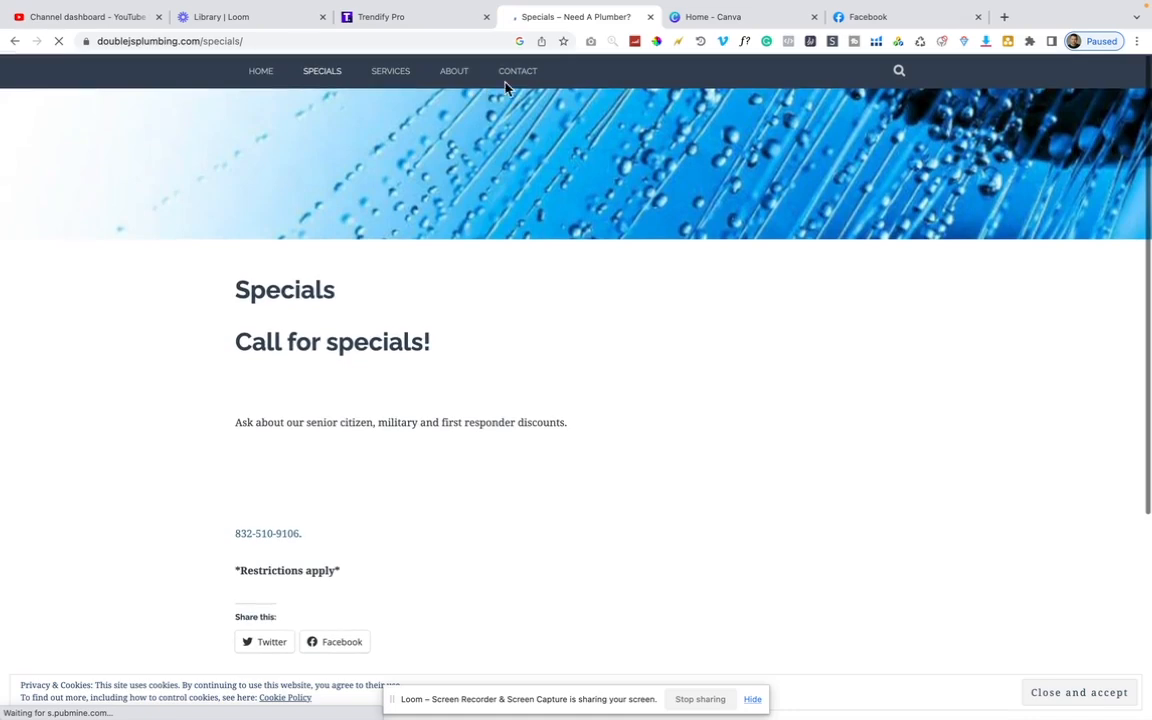
click(512, 73)
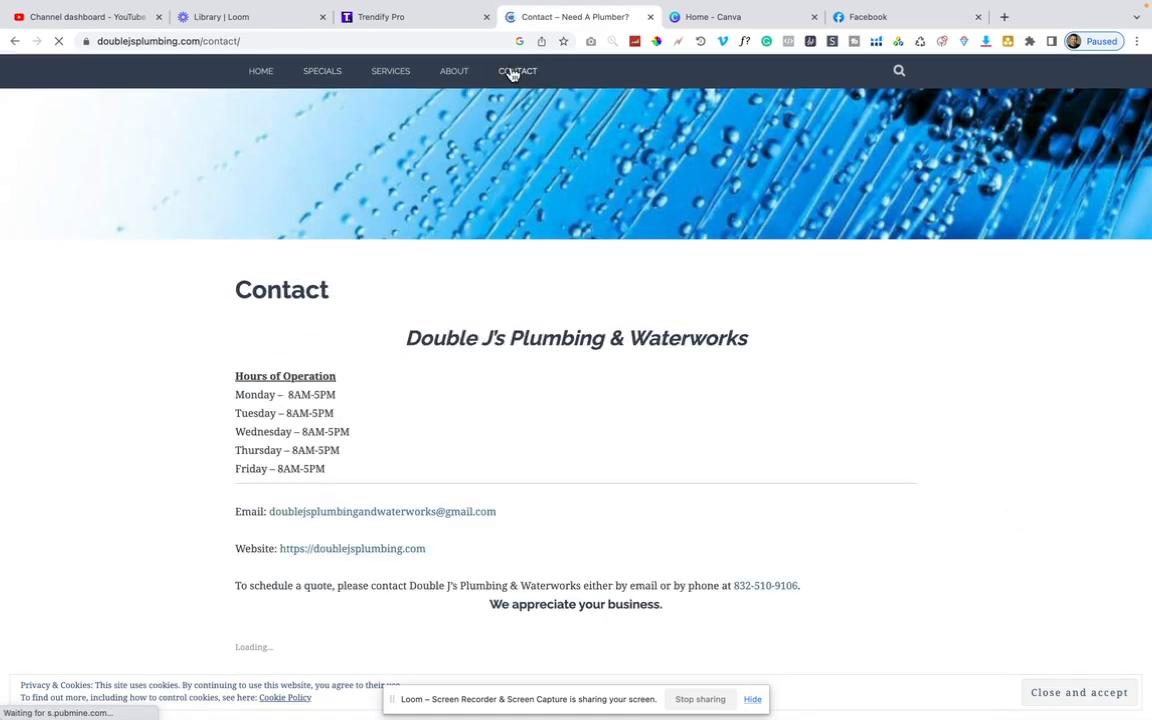
scroll(491, 390, down, 1)
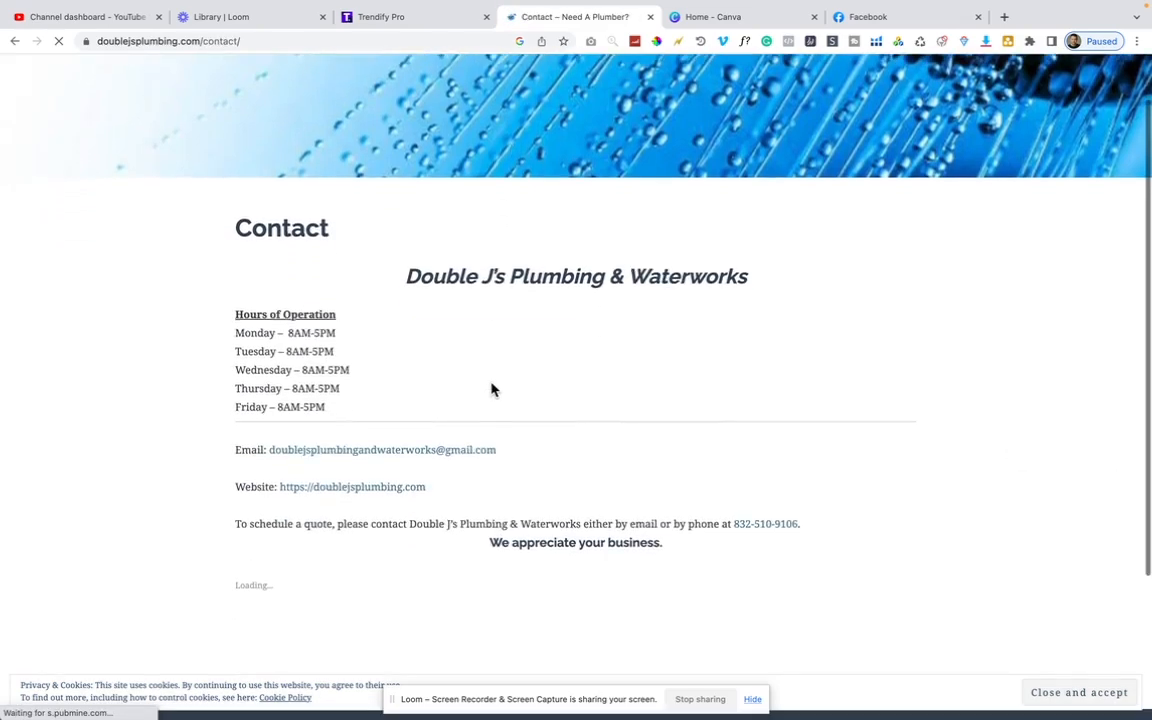
scroll(491, 390, down, 3)
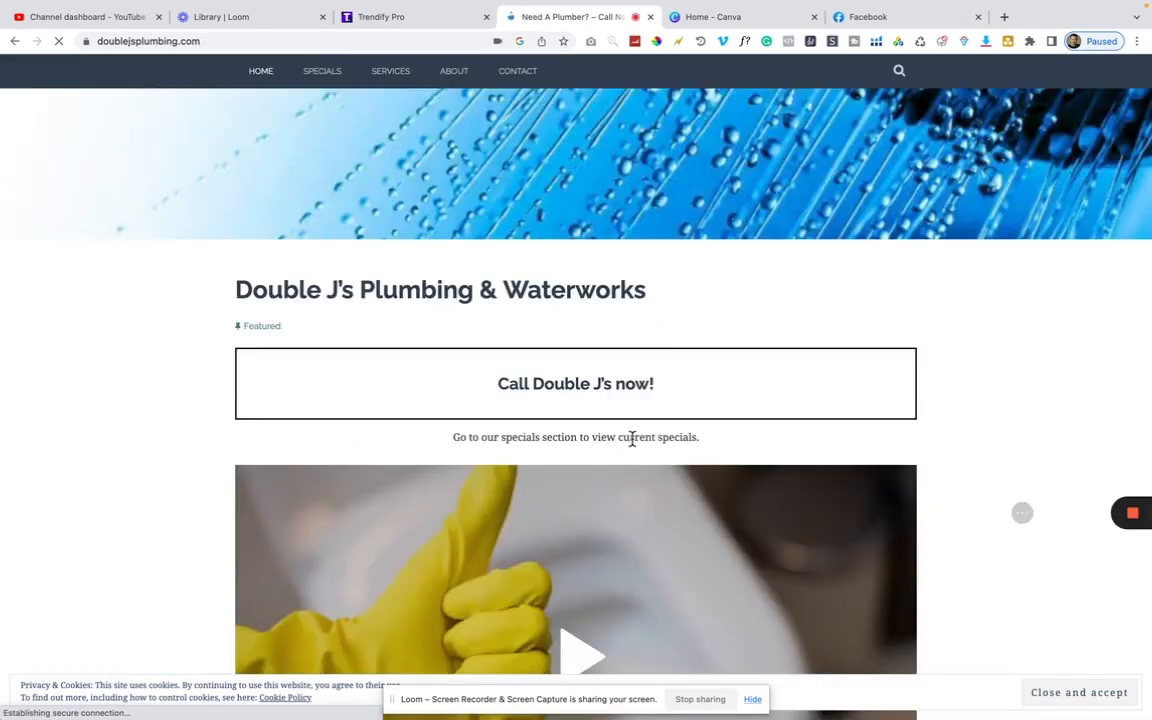
drag(960, 443, 686, 406)
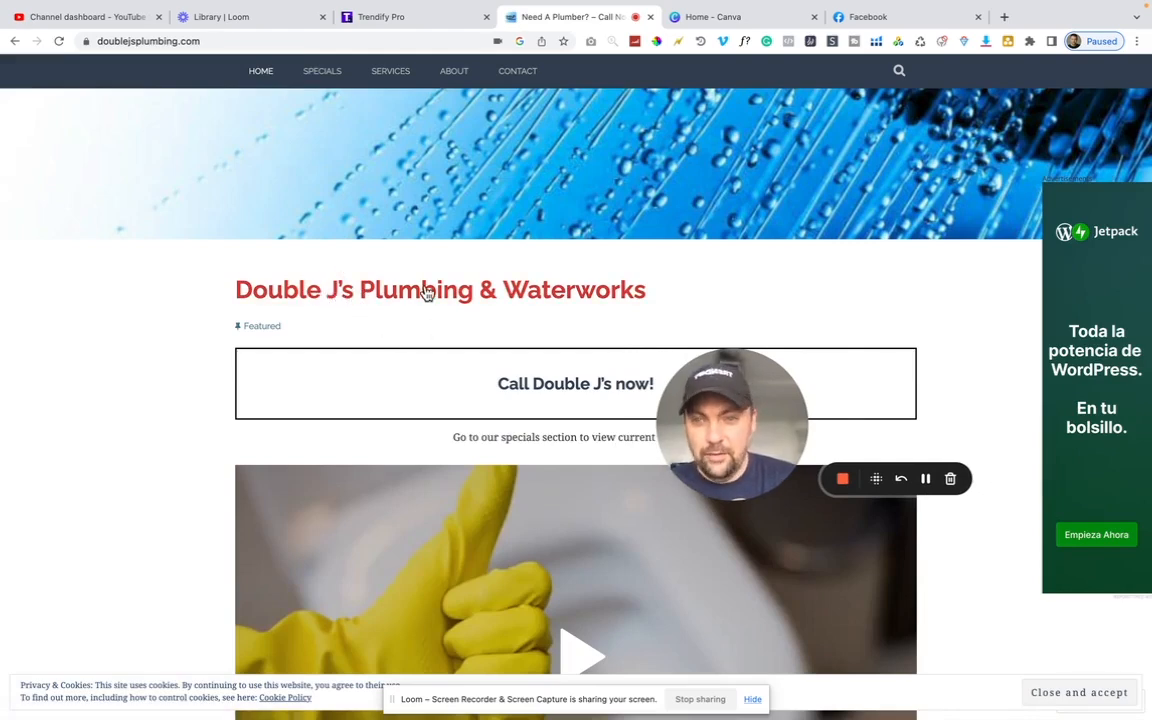
drag(729, 401, 794, 339)
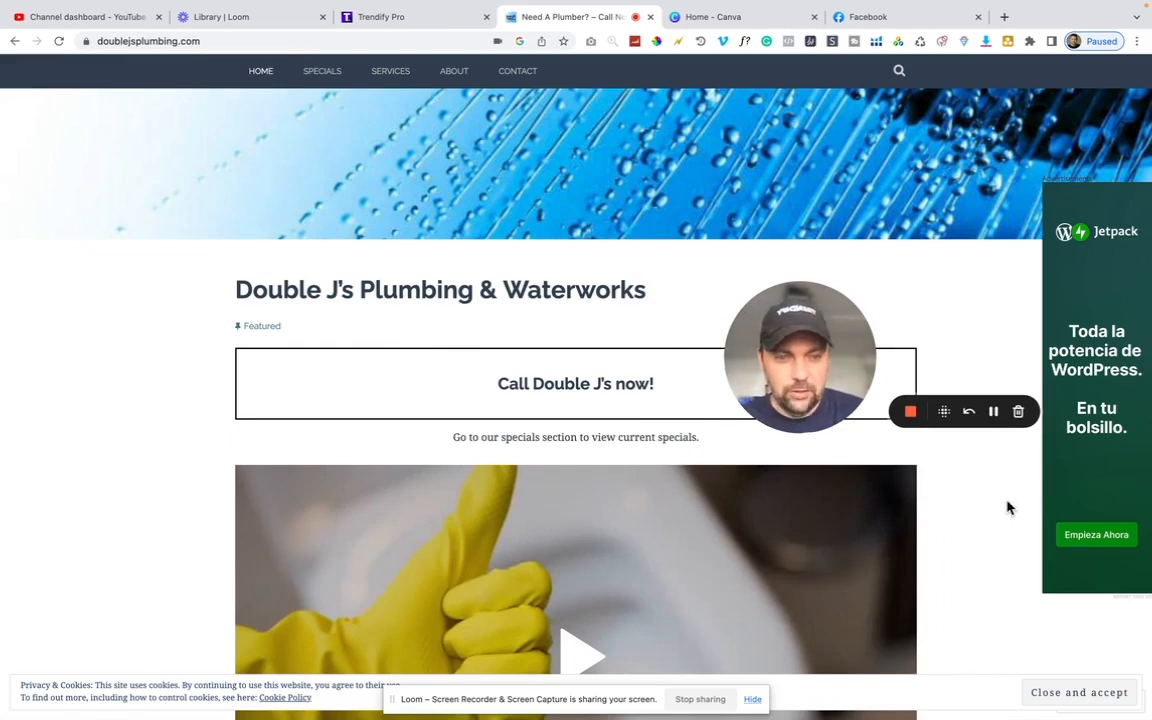
click(993, 413)
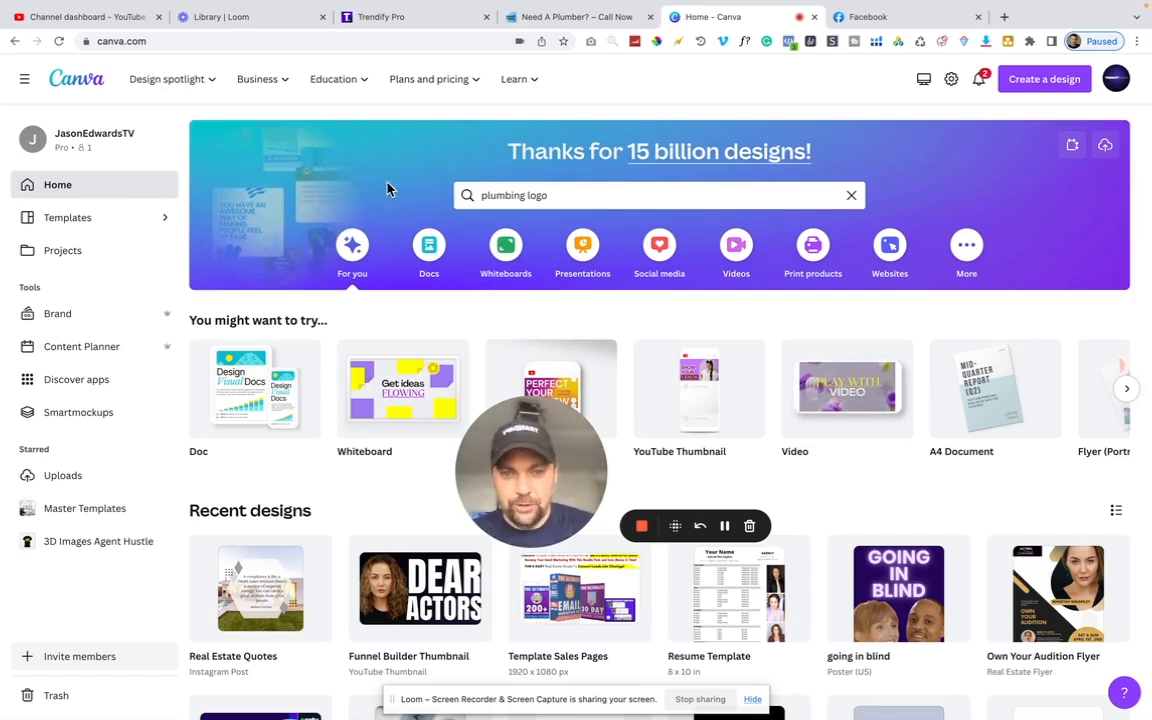
Search the Canva templates for "plumbing logo"
click(557, 195)
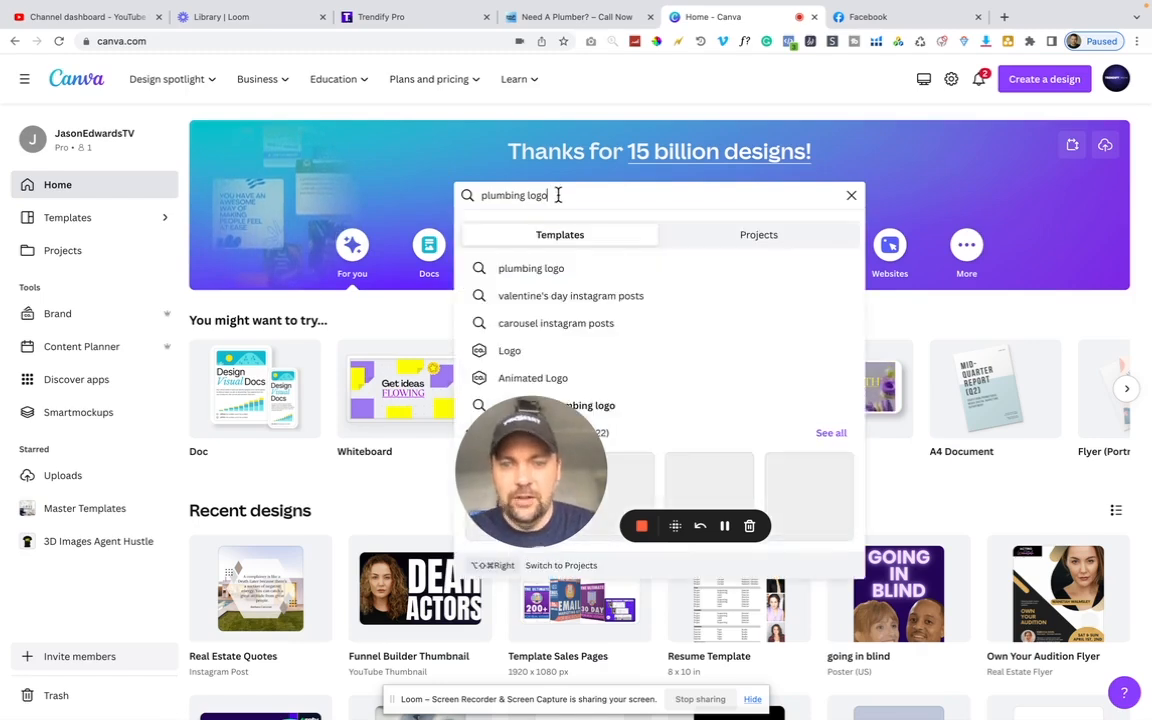
key(Return)
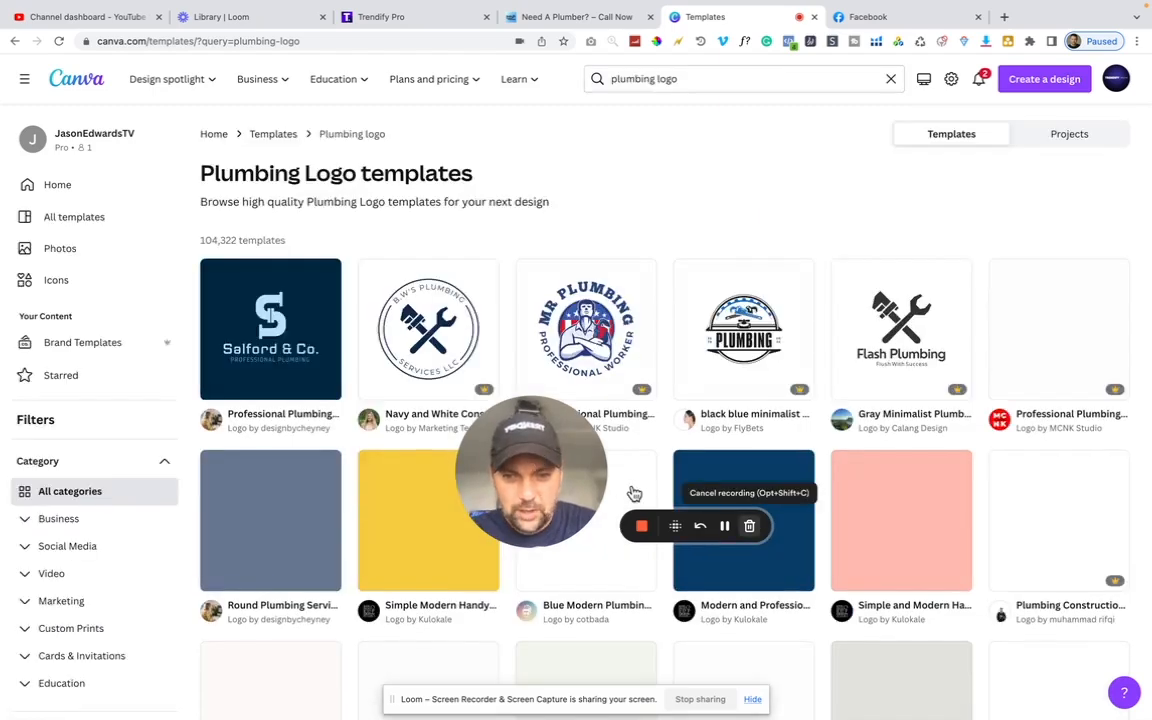
drag(556, 492, 712, 165)
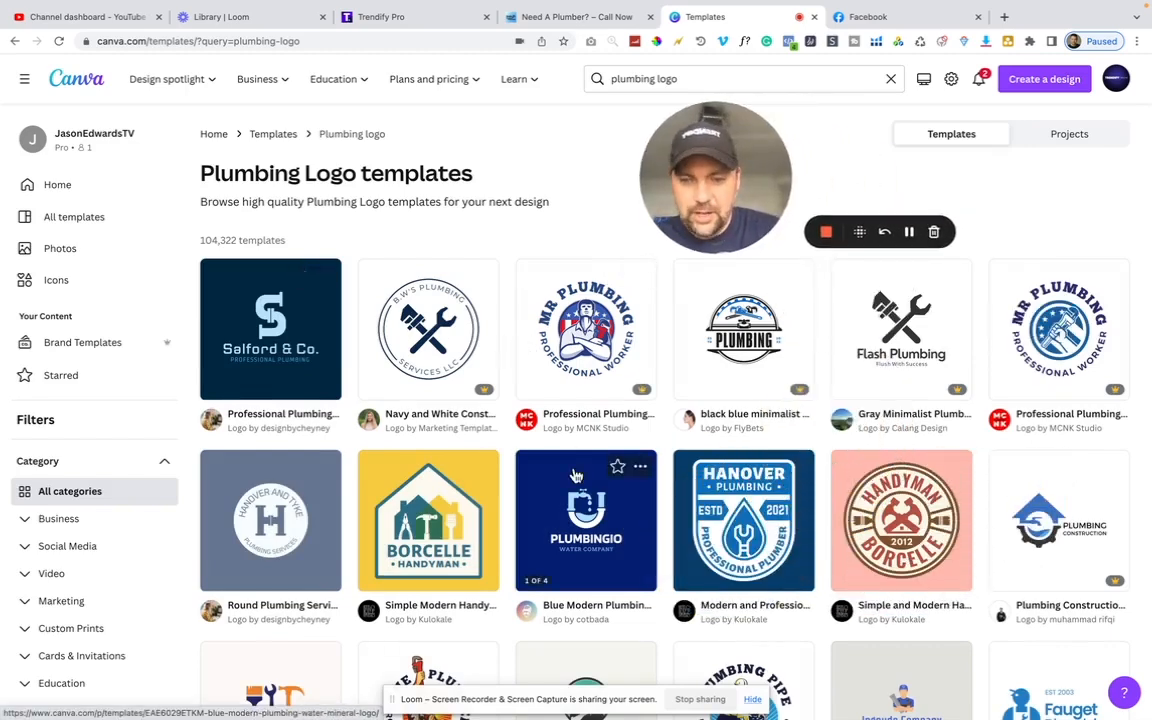
Browse the plumbing logo templates for a design that suits the plumbing company
scroll(575, 478, down, 1)
scroll(520, 430, up, 1)
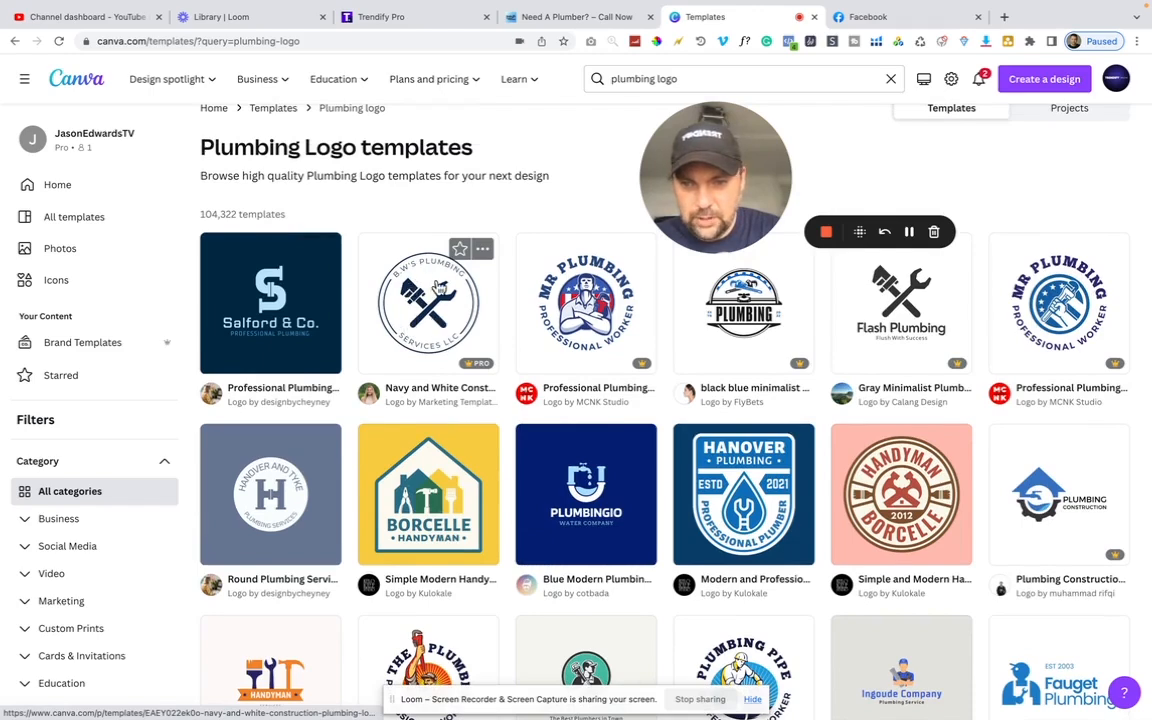
scroll(562, 405, down, 3)
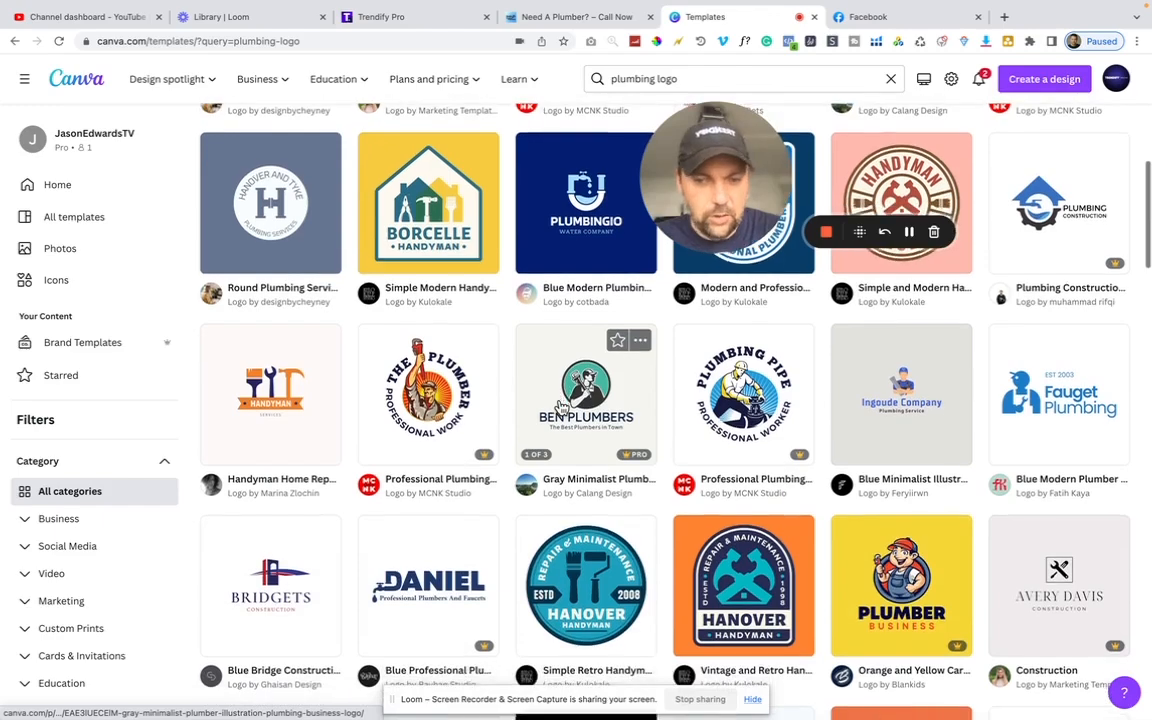
scroll(562, 405, down, 1)
scroll(562, 405, down, 2)
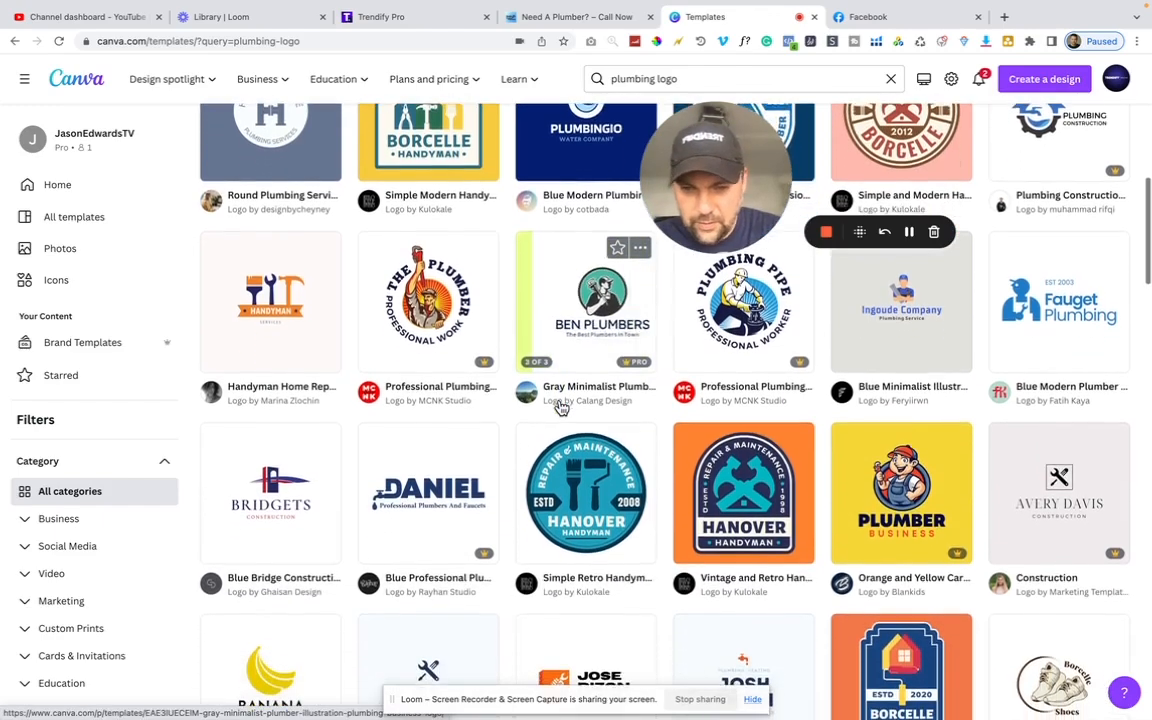
scroll(562, 405, down, 1)
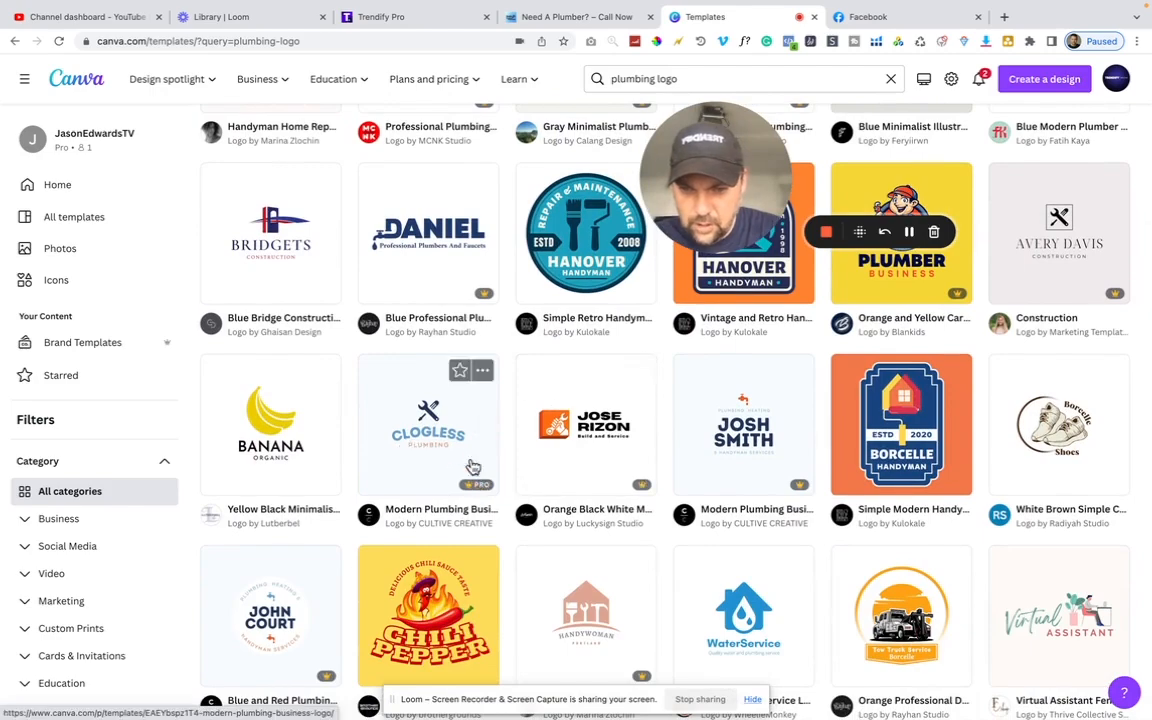
scroll(452, 432, down, 3)
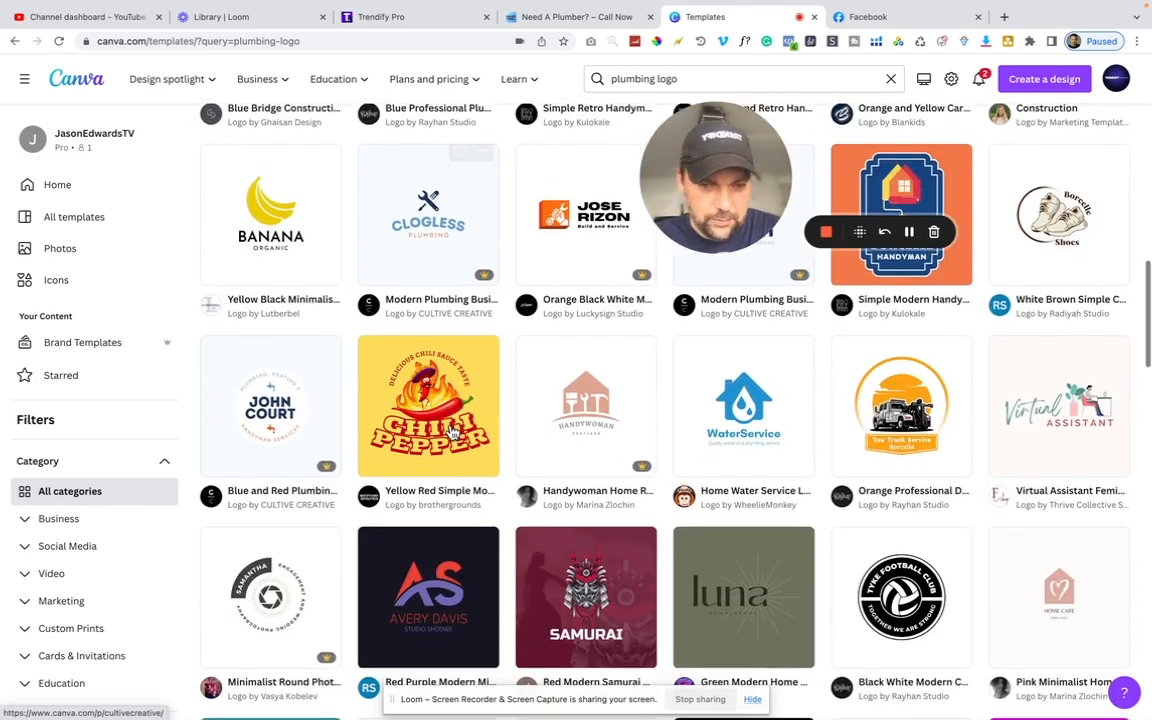
scroll(452, 432, down, 4)
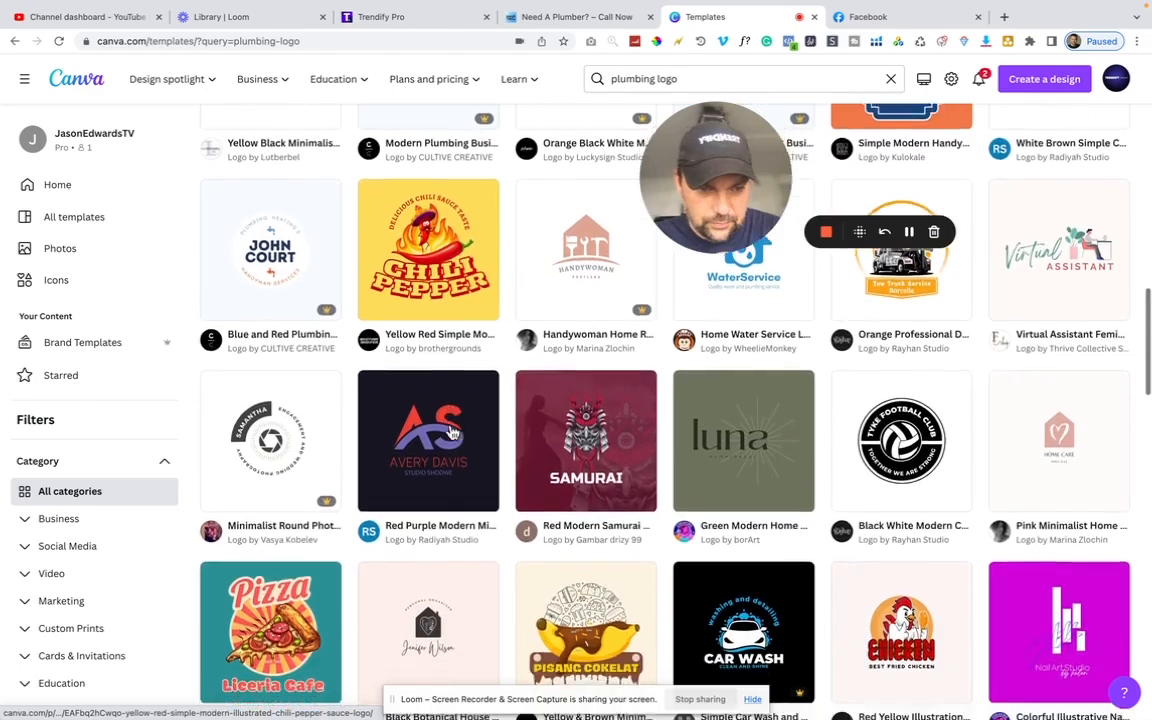
scroll(452, 432, up, 10)
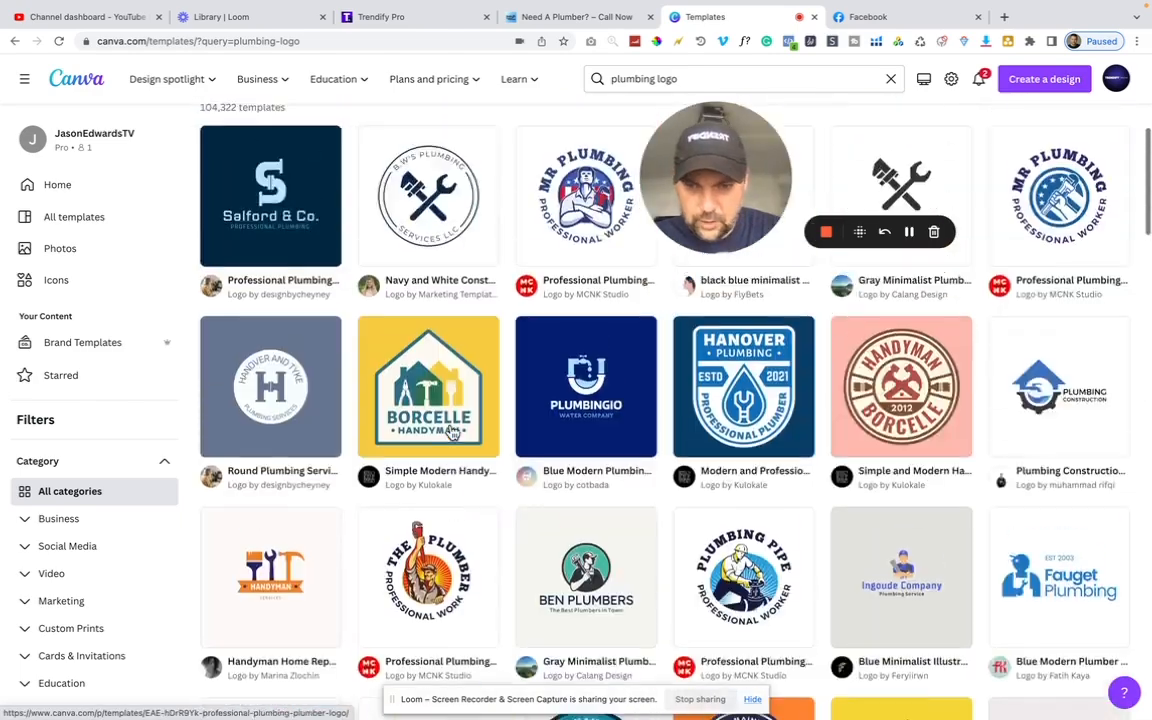
scroll(452, 432, up, 1)
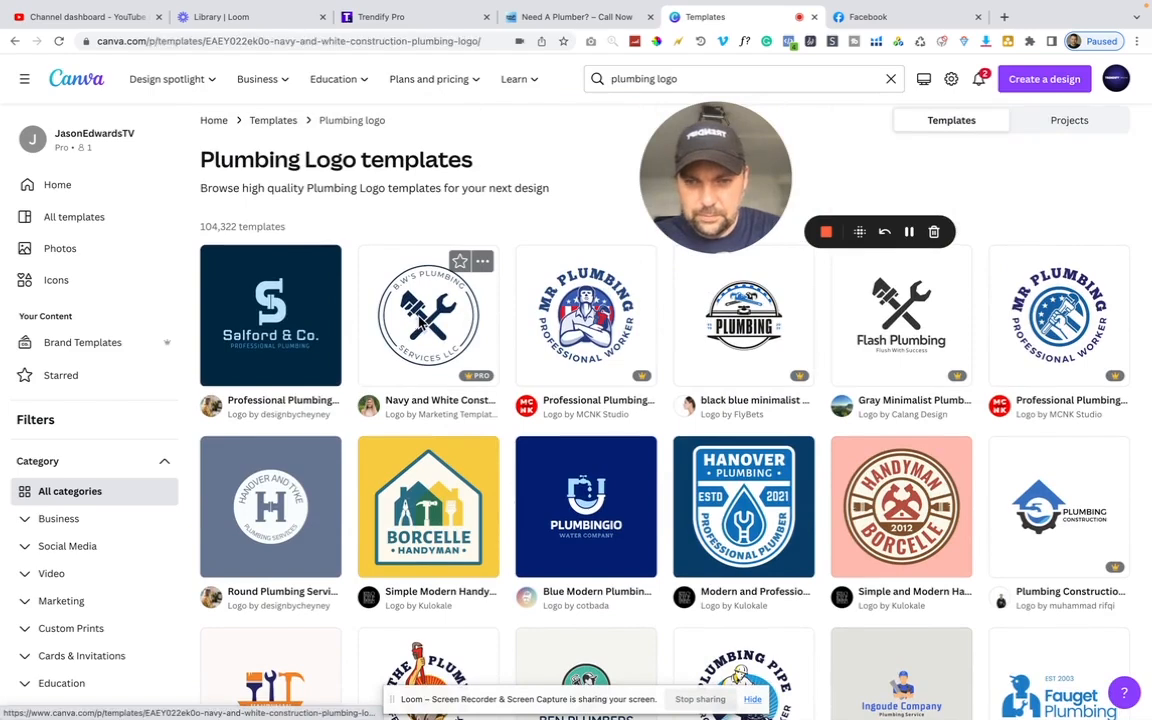
Preview the Navy and White Construction Plumbing Logo template and return to the template results
click(421, 322)
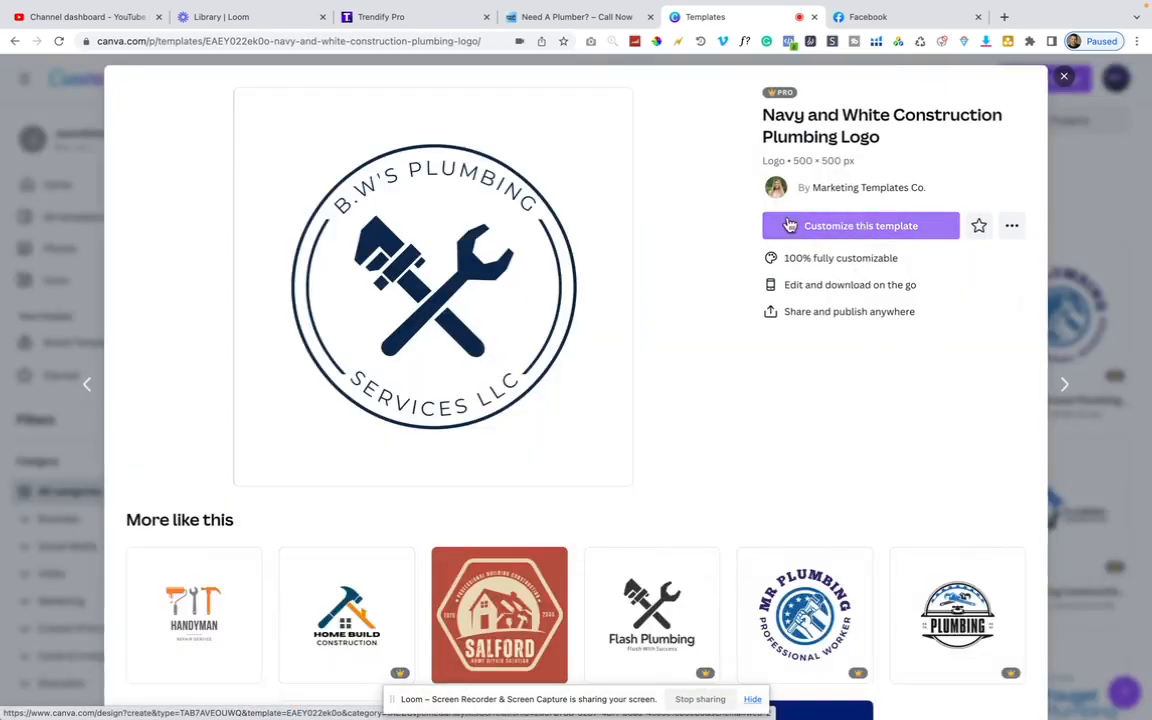
mouse_move(778, 97)
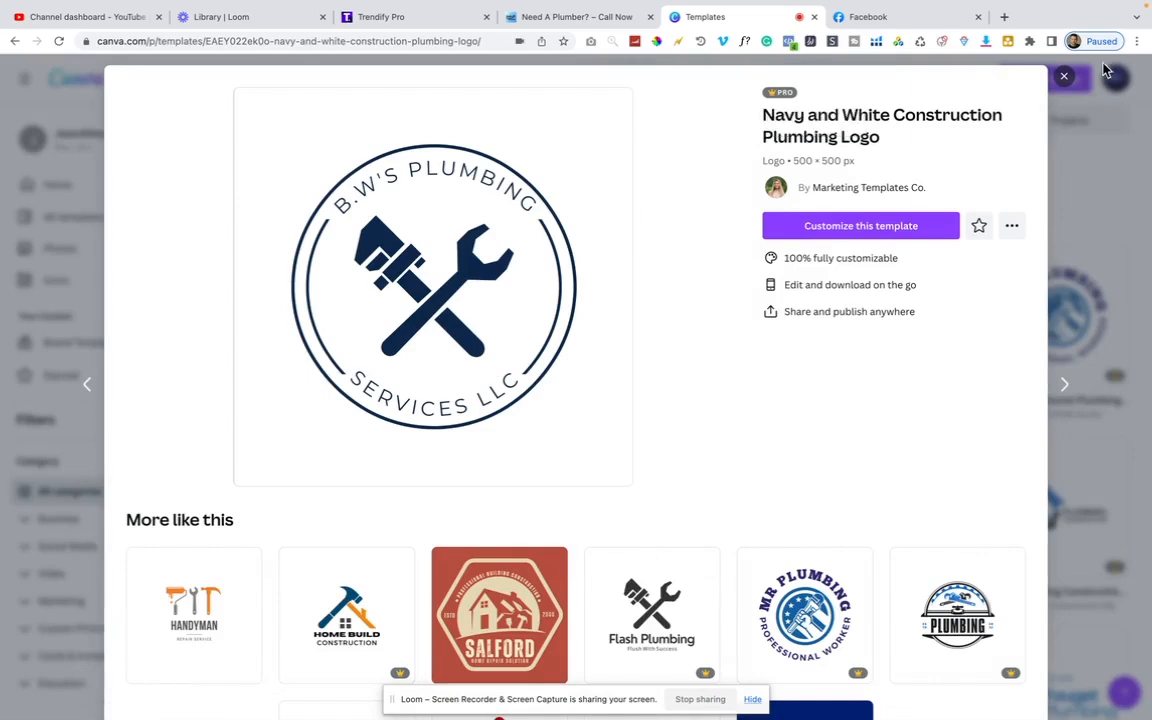
click(1063, 78)
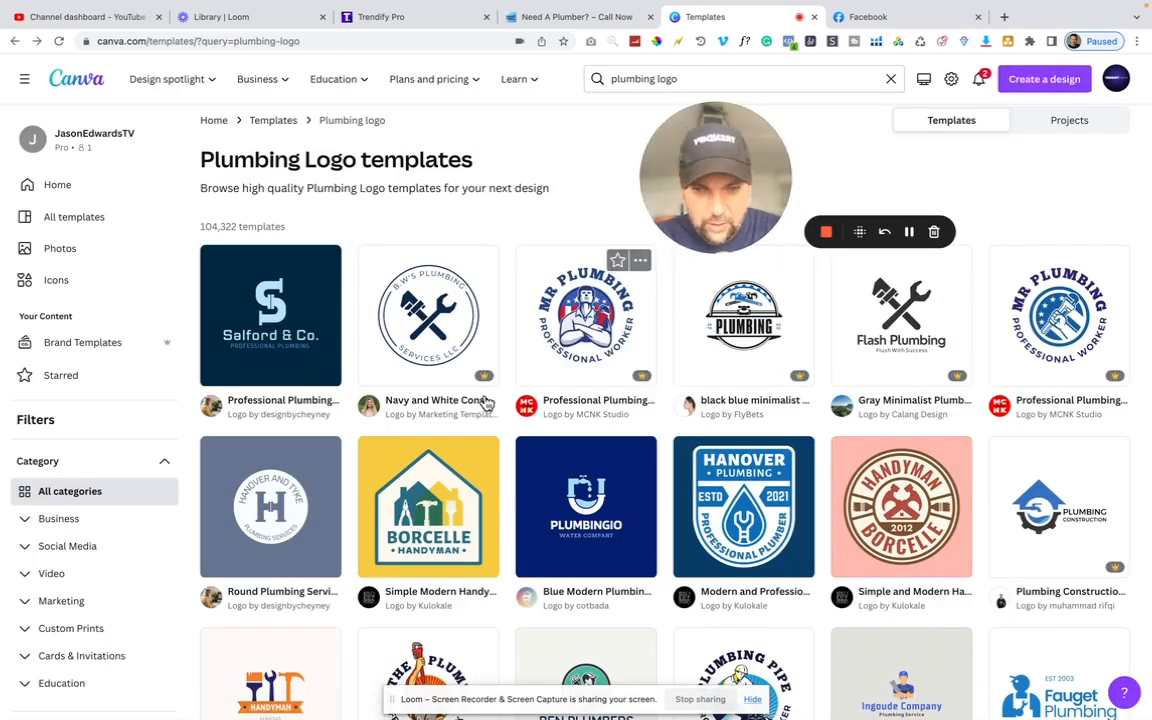
mouse_move(488, 383)
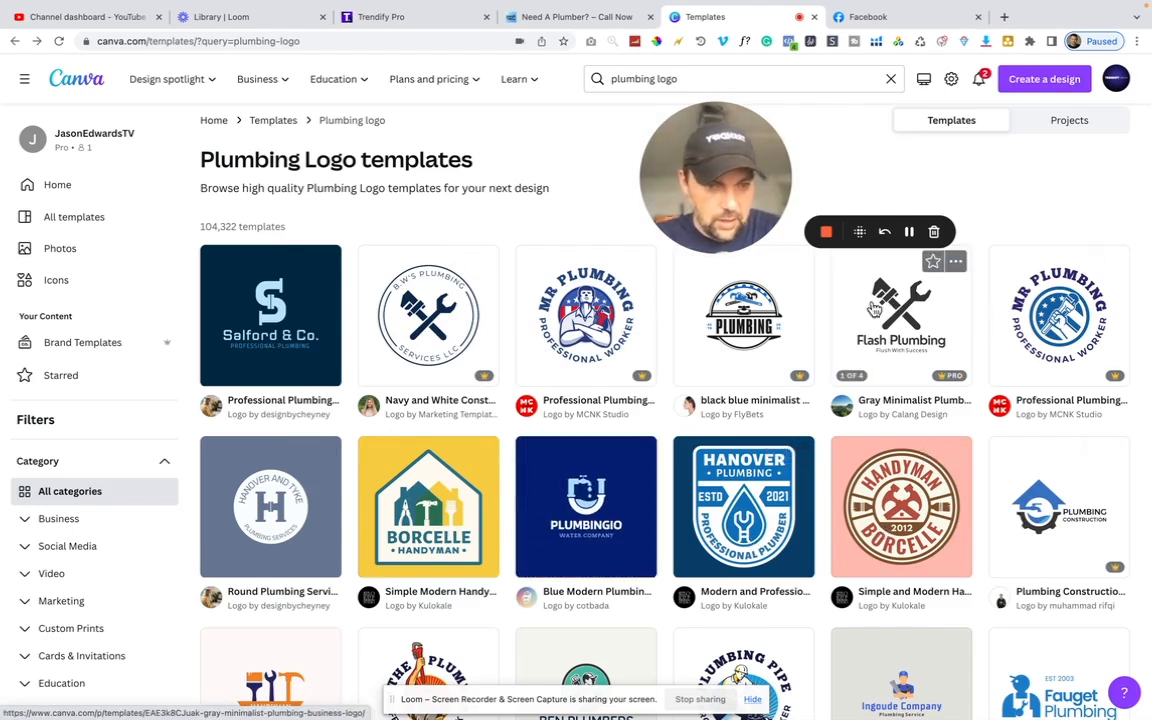
Open the Navy and White Construction Plumbing Logo template for customizing in the Canva editor
click(437, 323)
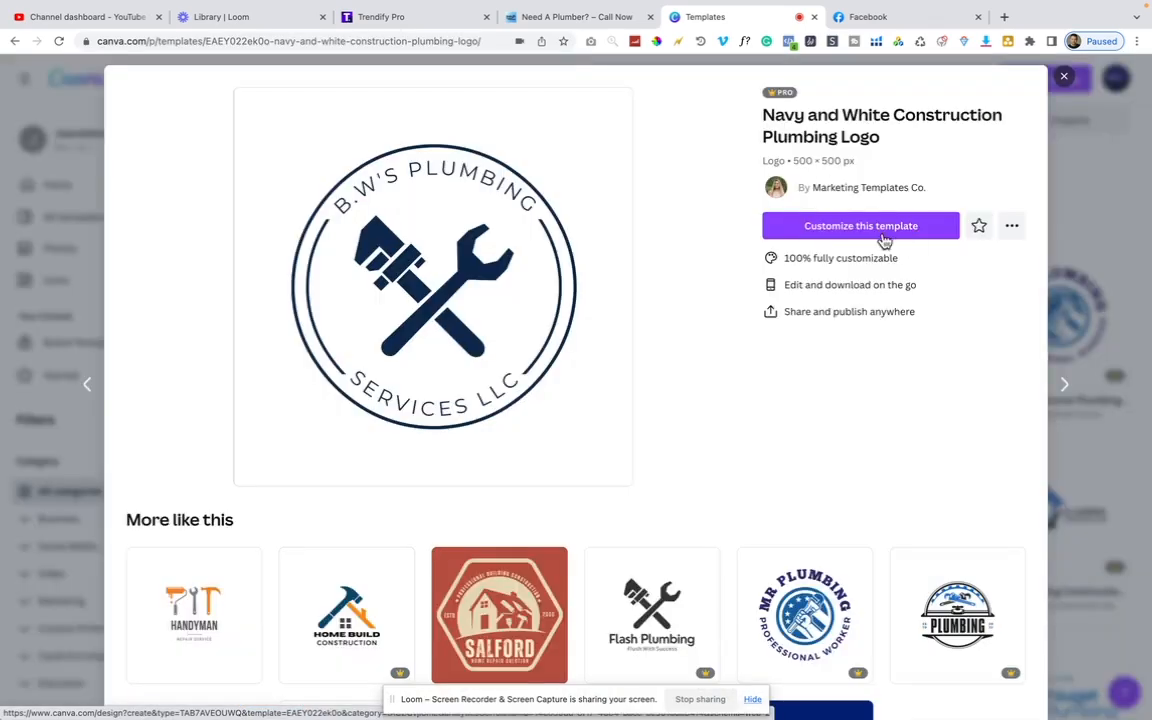
click(862, 228)
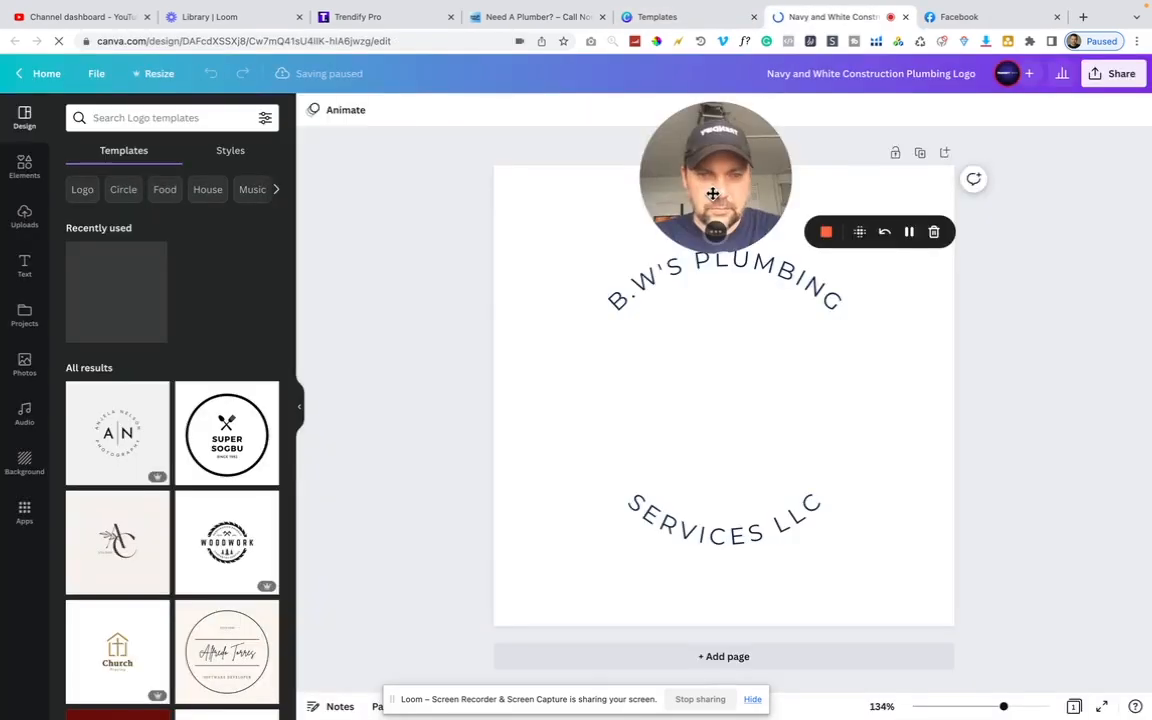
drag(715, 193, 449, 136)
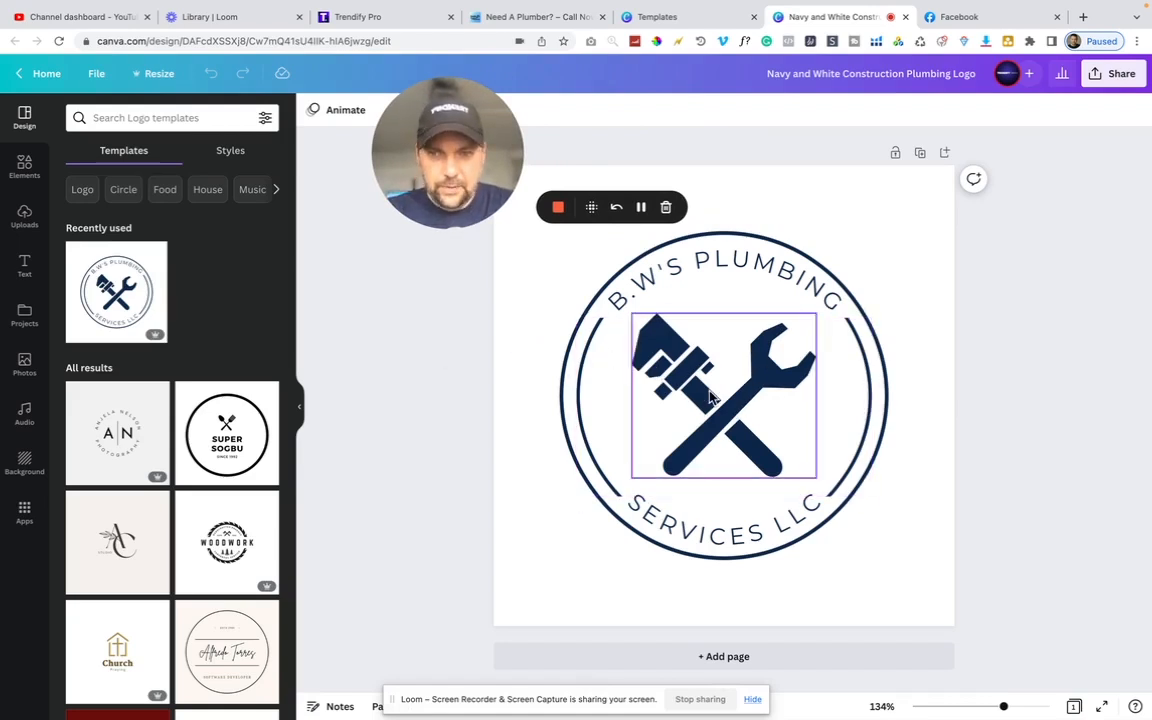
Check the logo placeholder in the website header in Trendify Pro and return to the Canva logo design
click(650, 370)
drag(445, 130, 1057, 184)
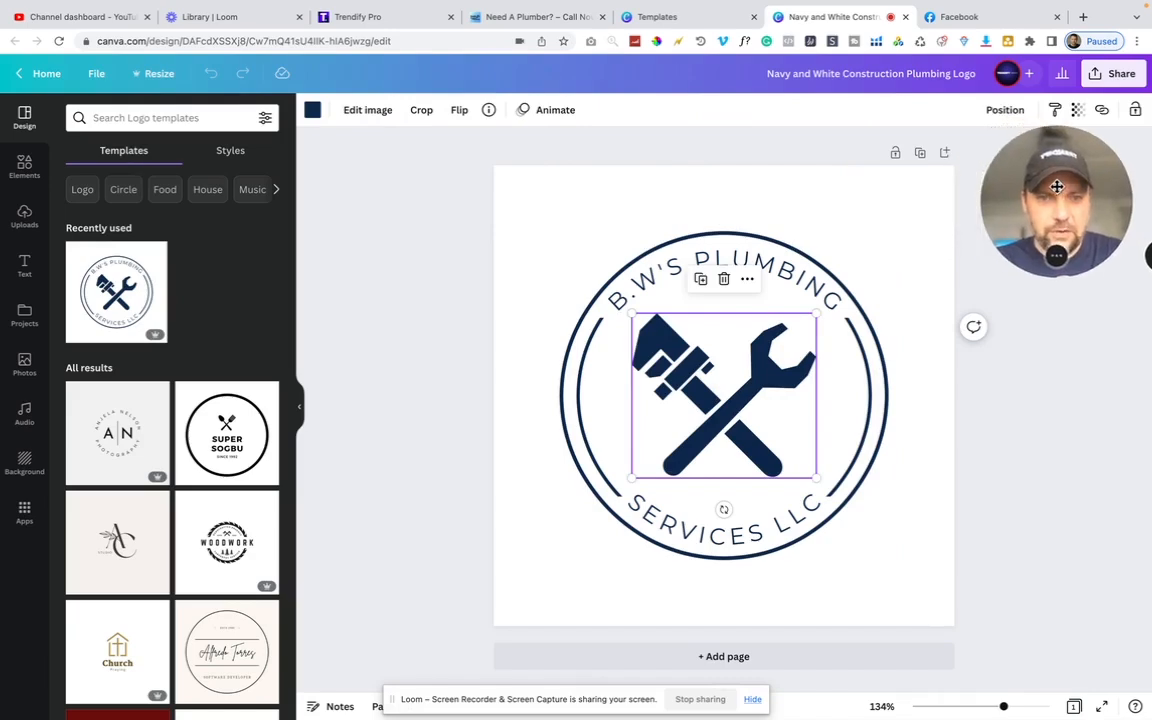
click(373, 18)
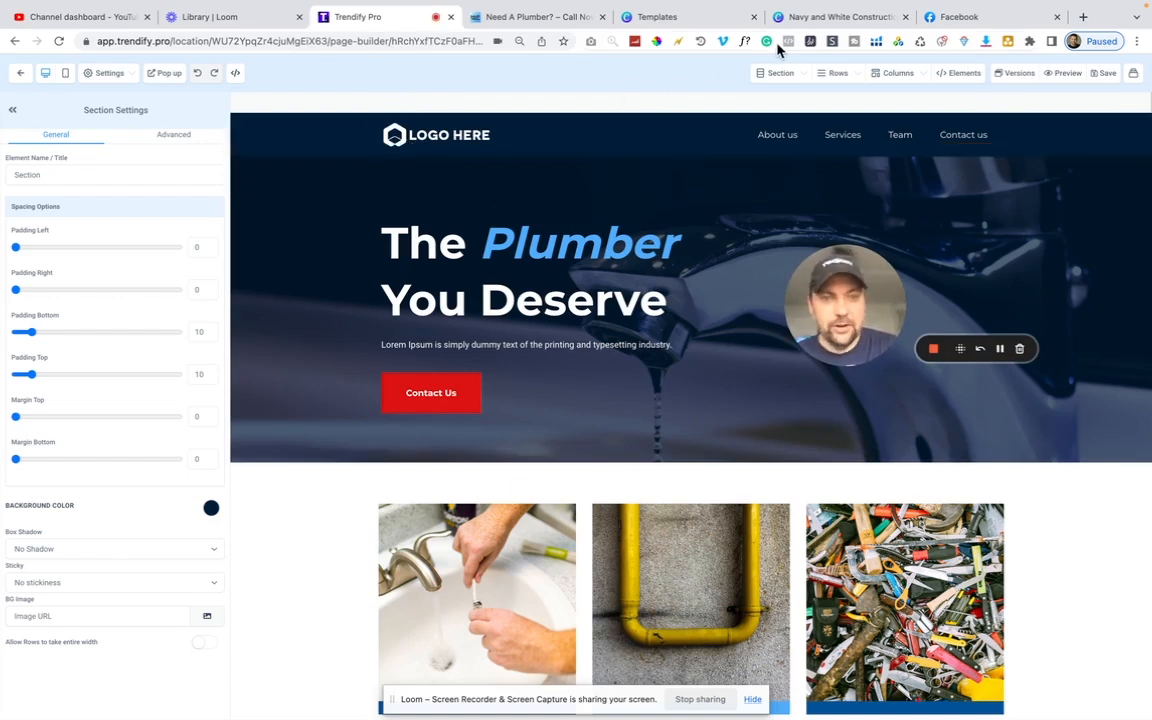
click(830, 17)
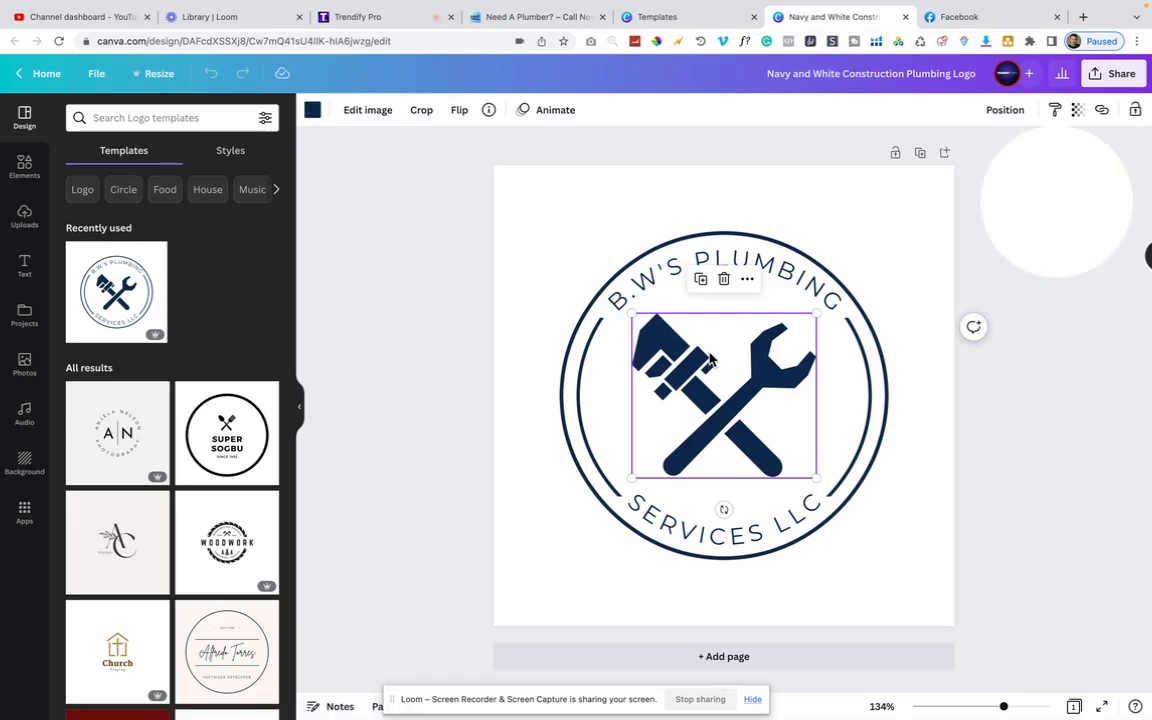
Replace the logo's upper curved text with "DOUBLE J'S PLUMBING", checking the company name on the Double J's website
click(638, 288)
click(638, 286)
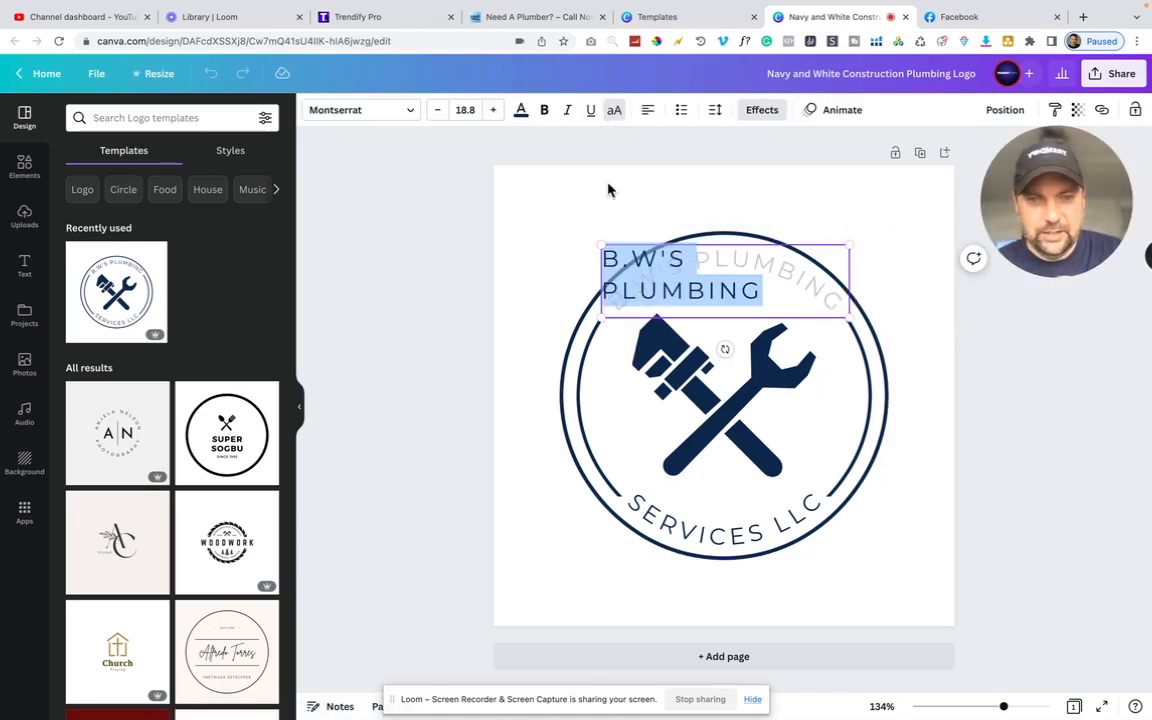
click(530, 18)
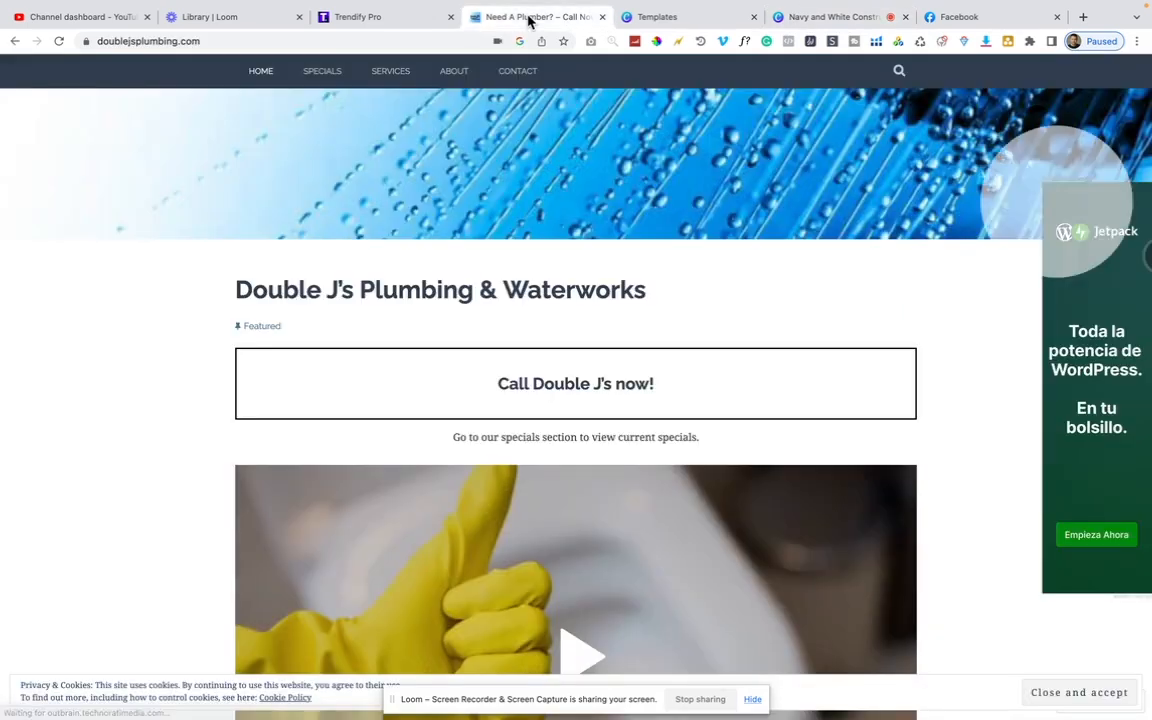
click(359, 22)
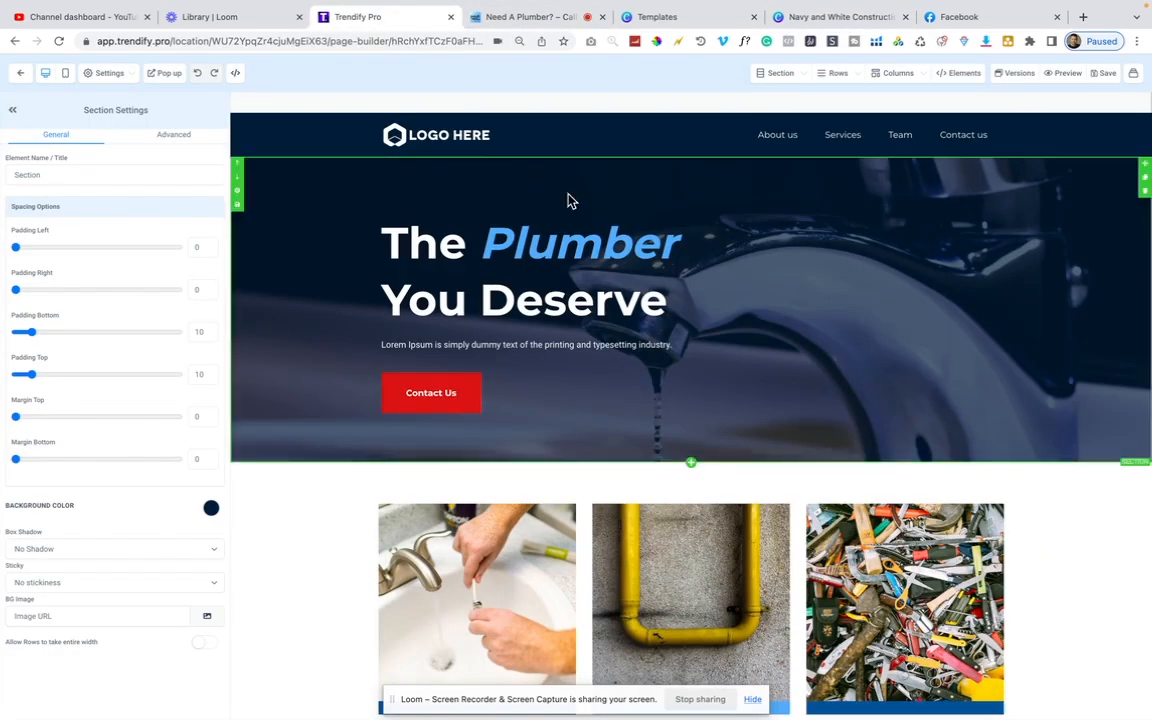
click(688, 22)
click(815, 22)
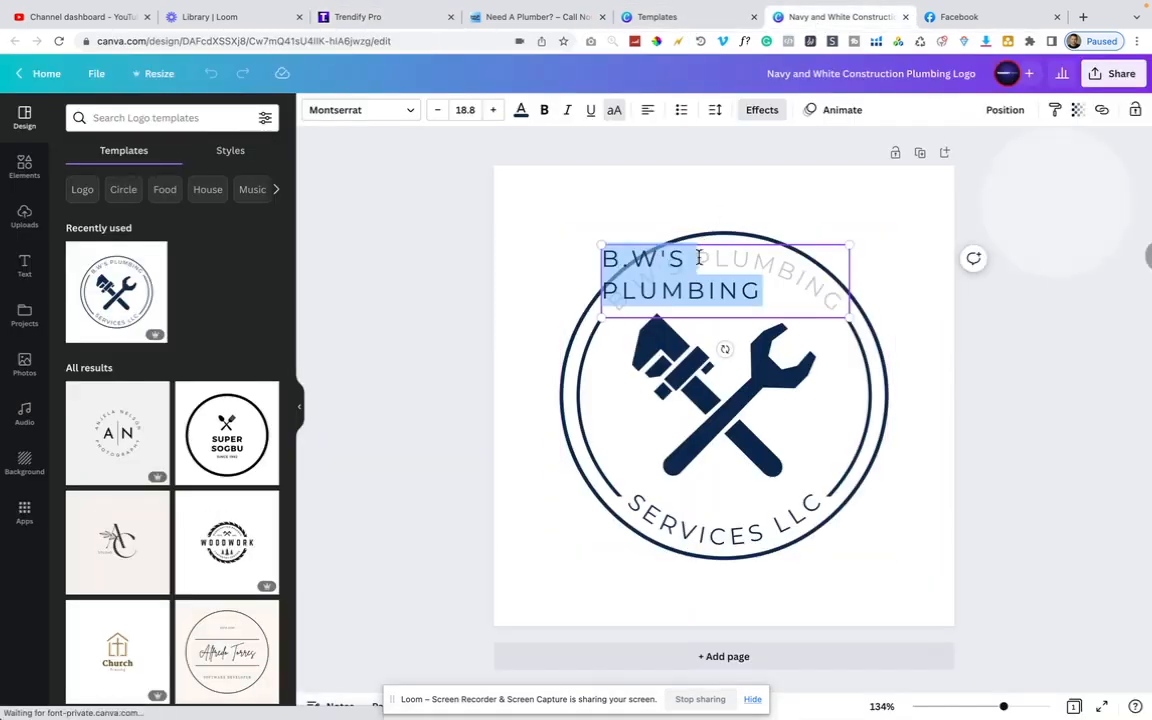
text(D)
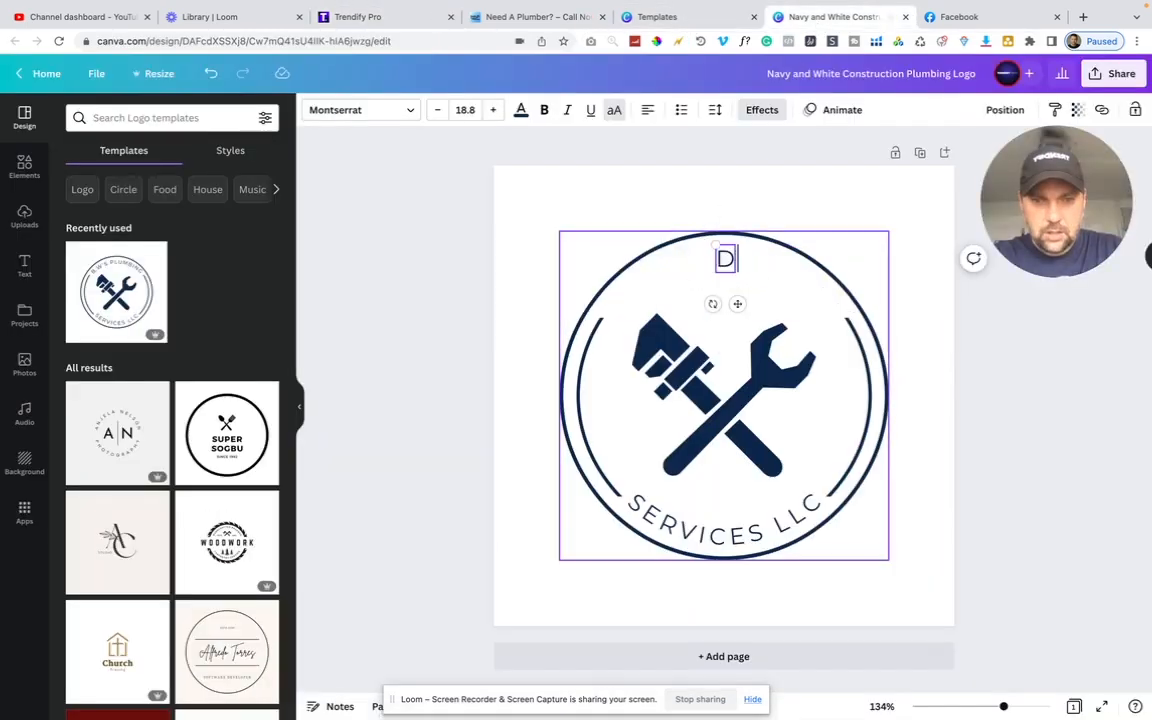
text(OUBLE J)
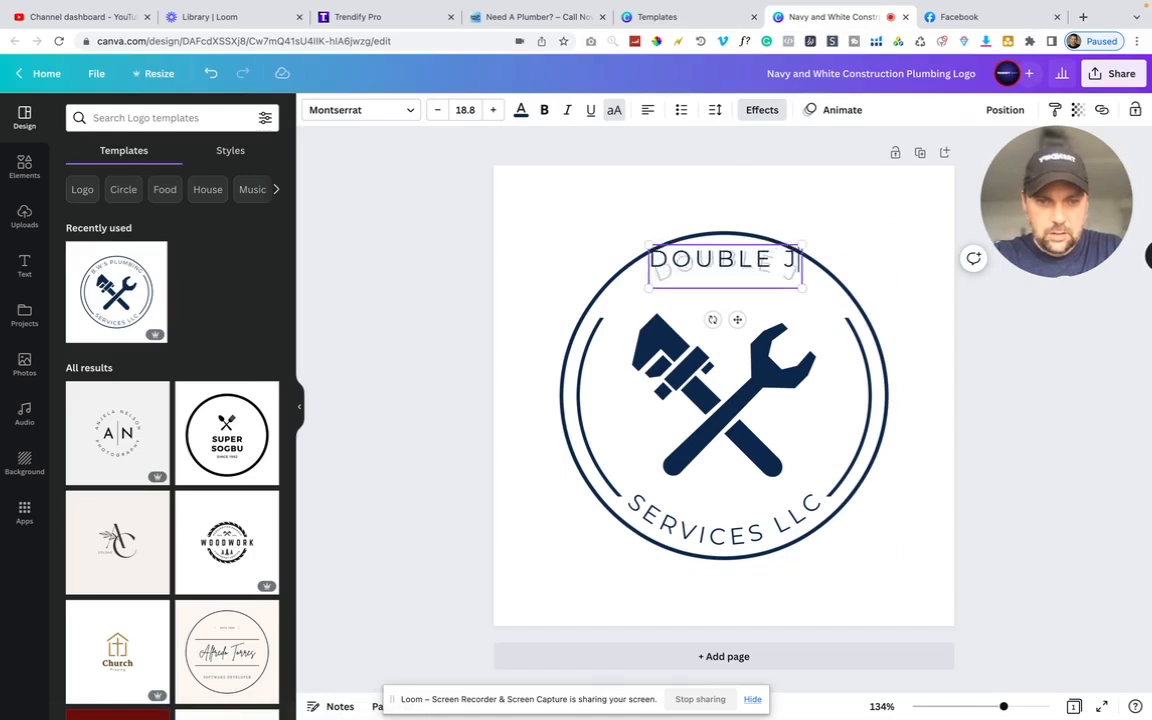
text('S)
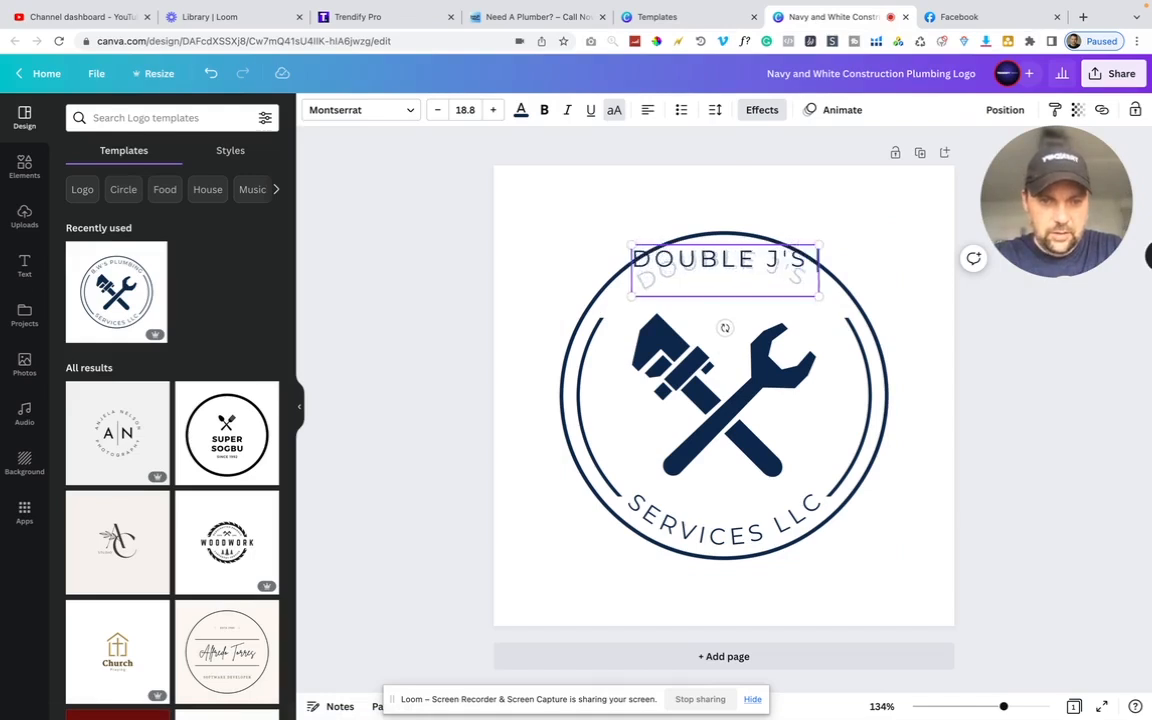
text( PLUMBING)
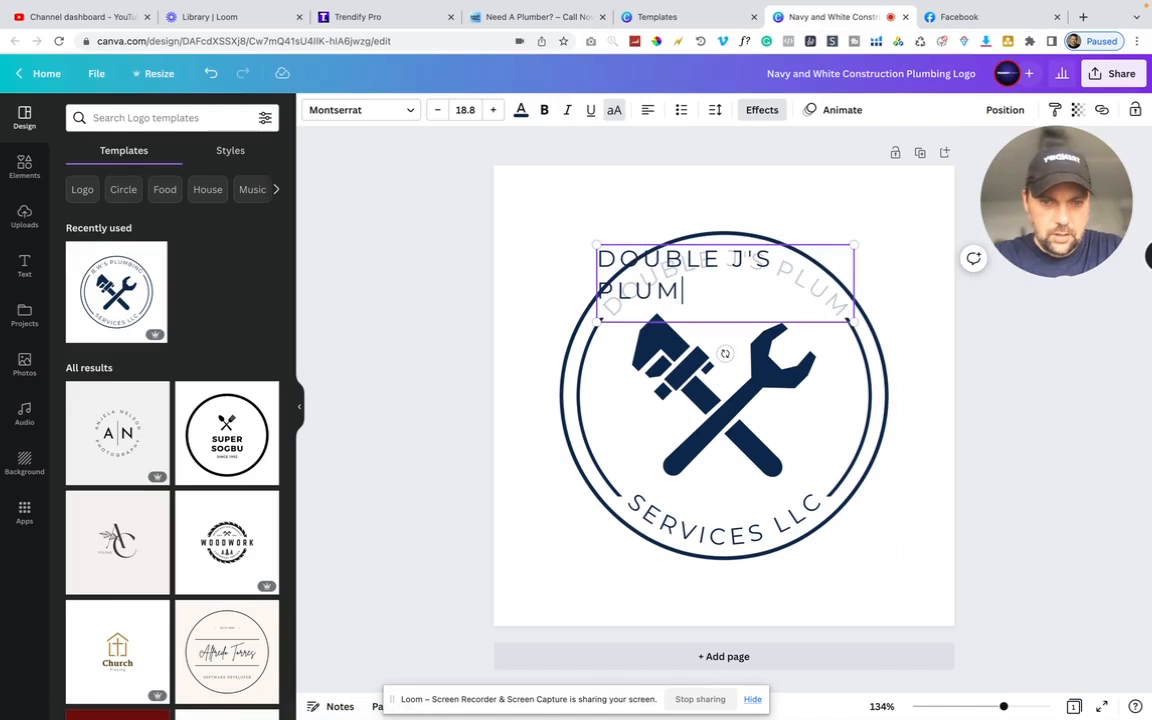
Replace the logo's lower curved text with "AND WATERWORKS"
click(722, 532)
click(722, 532)
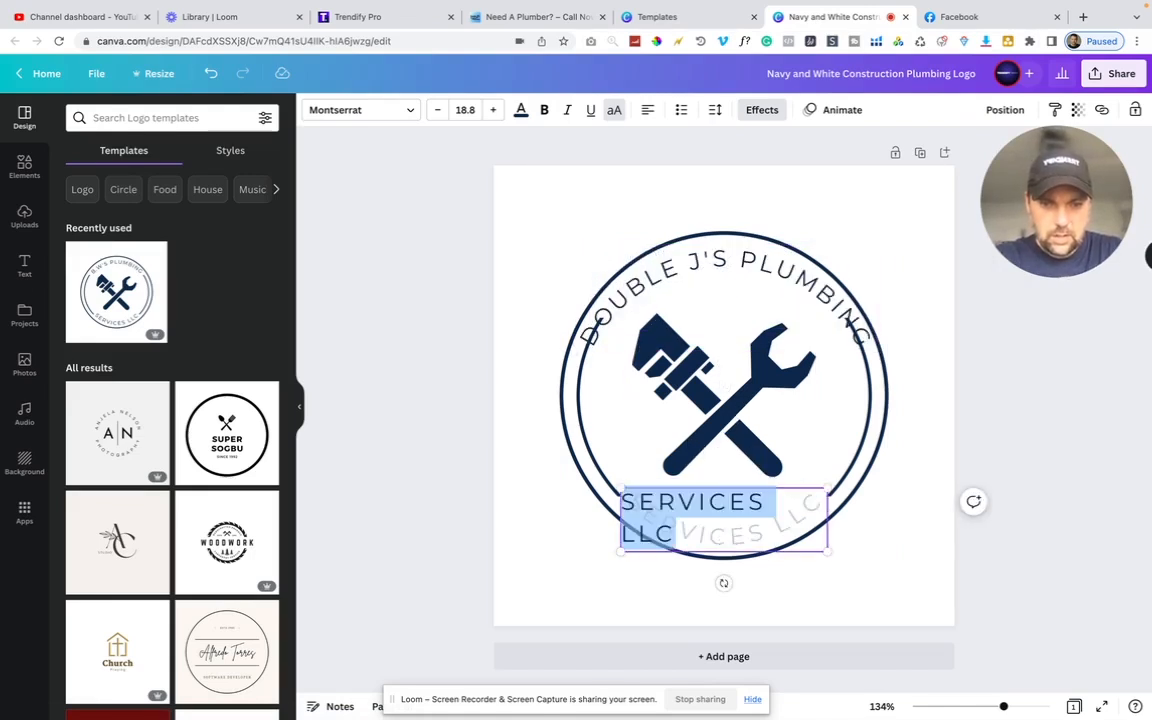
text(AND WATER)
text(WRO)
key(BackSpace)
key(BackSpace)
text(ORK)
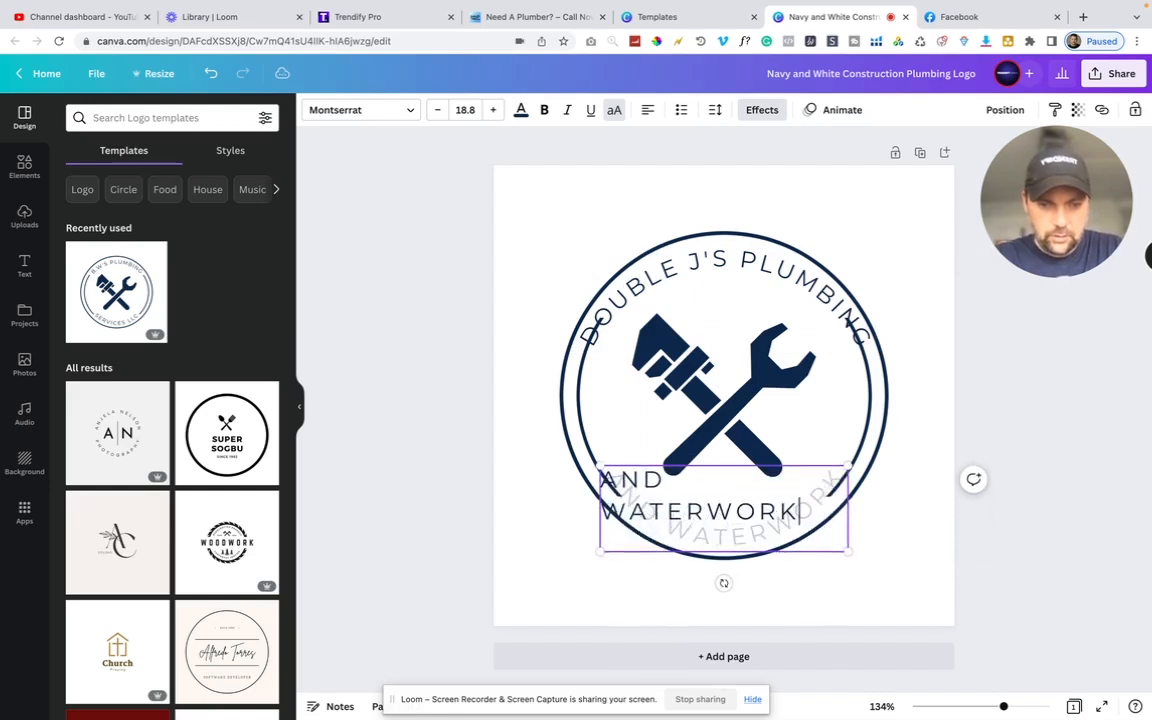
text(S)
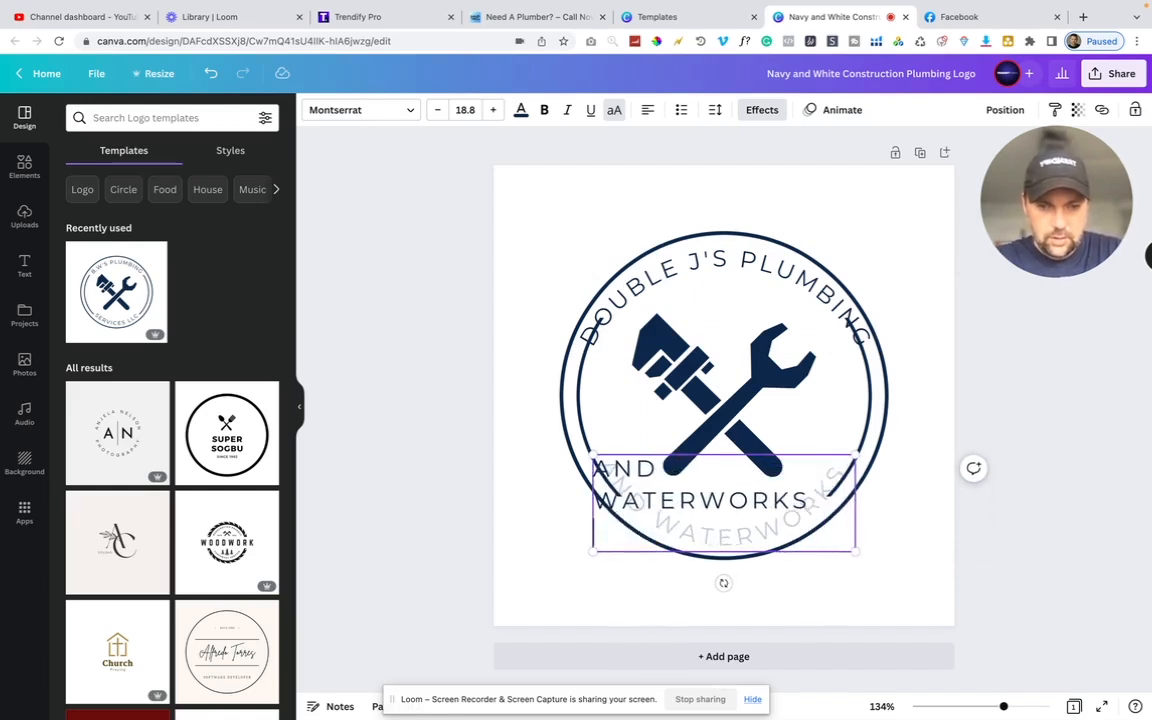
click(907, 553)
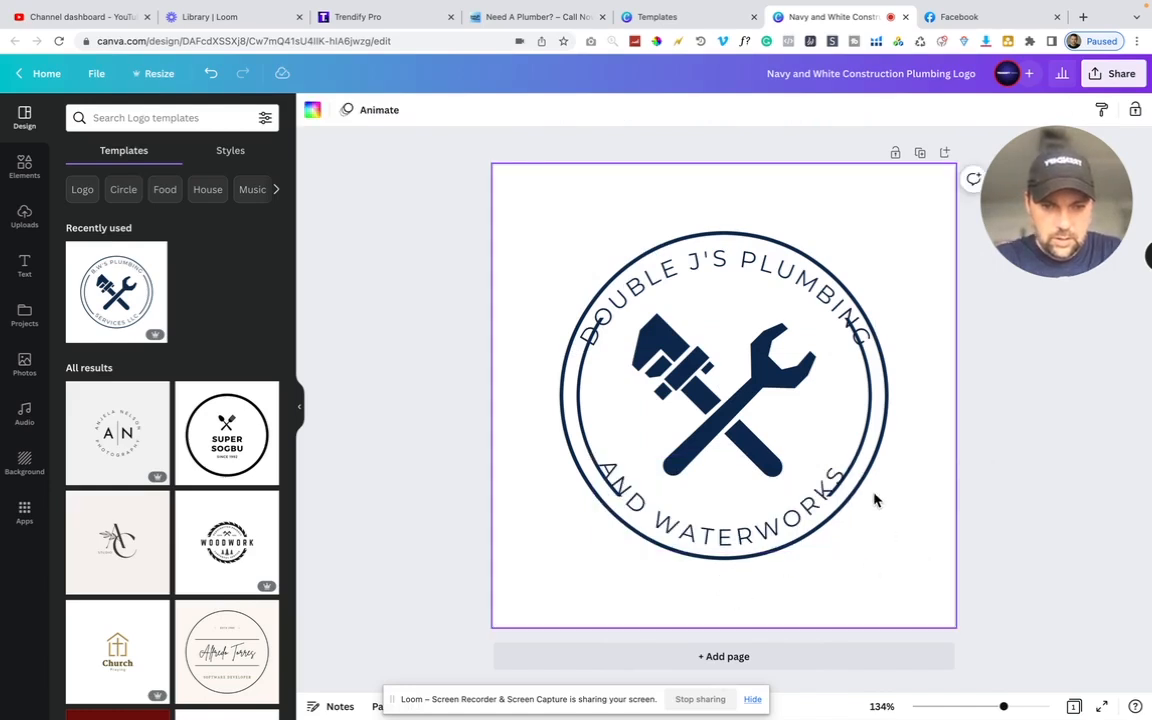
Reduce the upper curved text to font size 13.8 and move it slightly up toward the outer circle
click(697, 263)
click(439, 112)
click(439, 112)
click(439, 112)
click(439, 112)
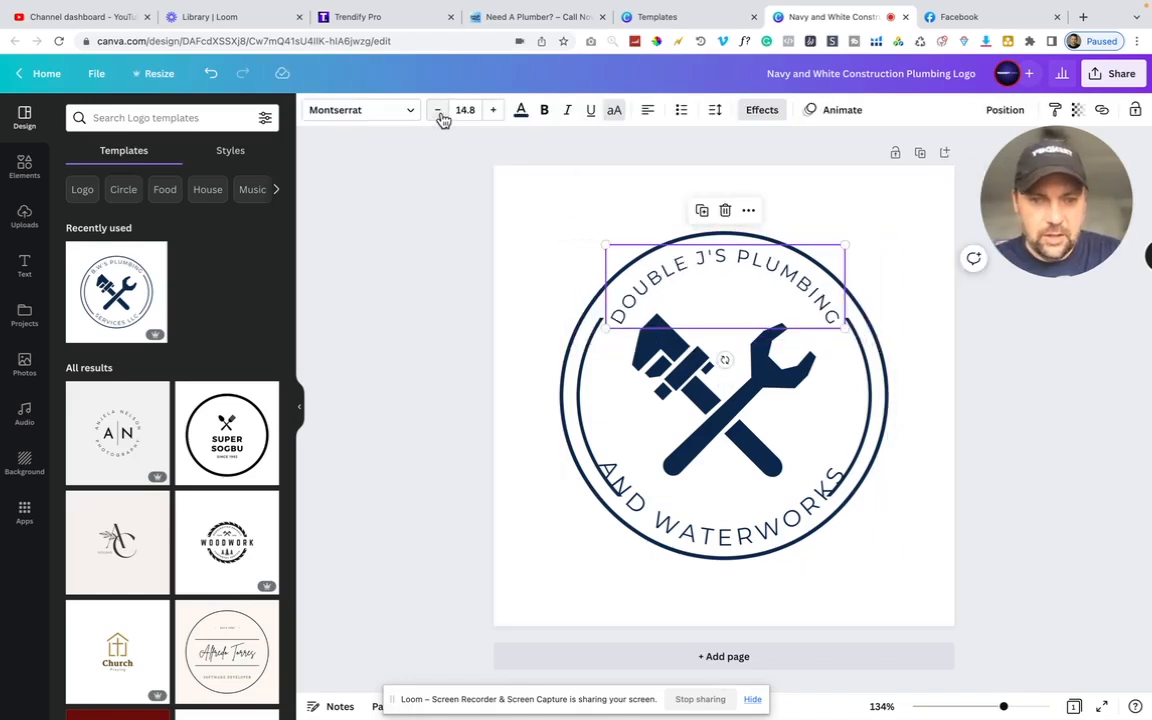
click(439, 112)
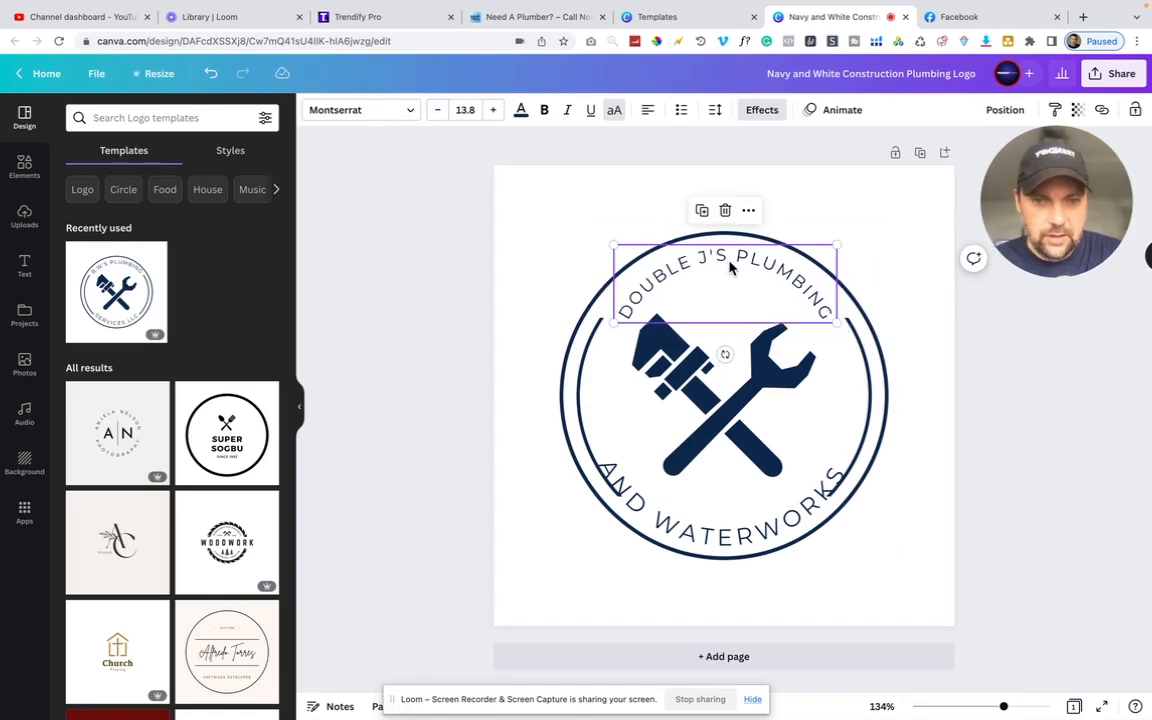
drag(727, 263, 724, 256)
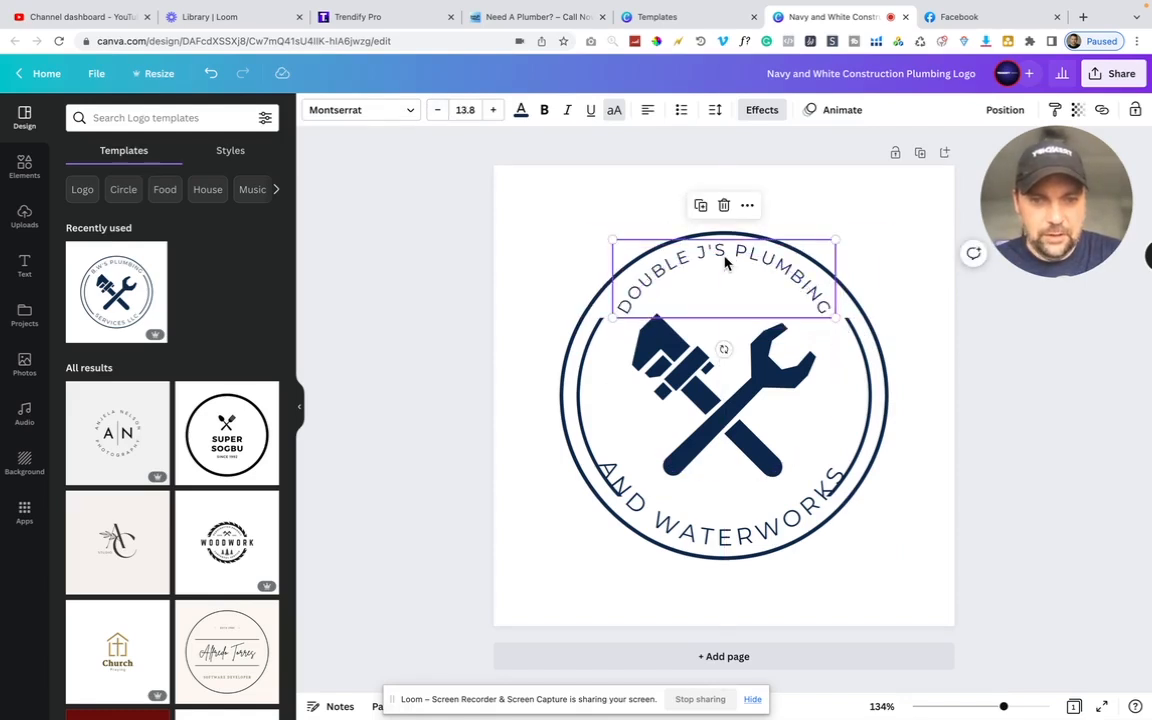
Reduce the "AND WATERWORKS" text to font size 11.8
click(668, 537)
click(437, 110)
click(437, 110)
click(437, 110)
click(437, 110)
click(437, 110)
click(437, 110)
click(437, 110)
click(437, 110)
click(437, 110)
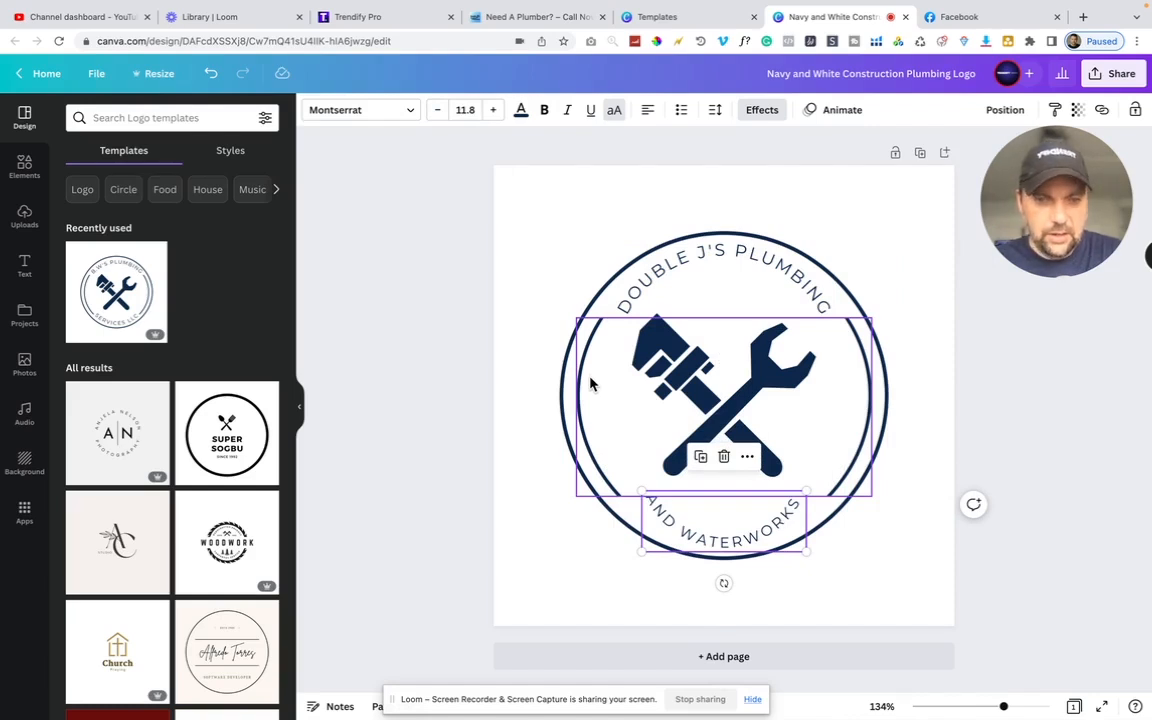
Delete the inner circle arcs from the logo, leaving the outer circle in place
click(867, 380)
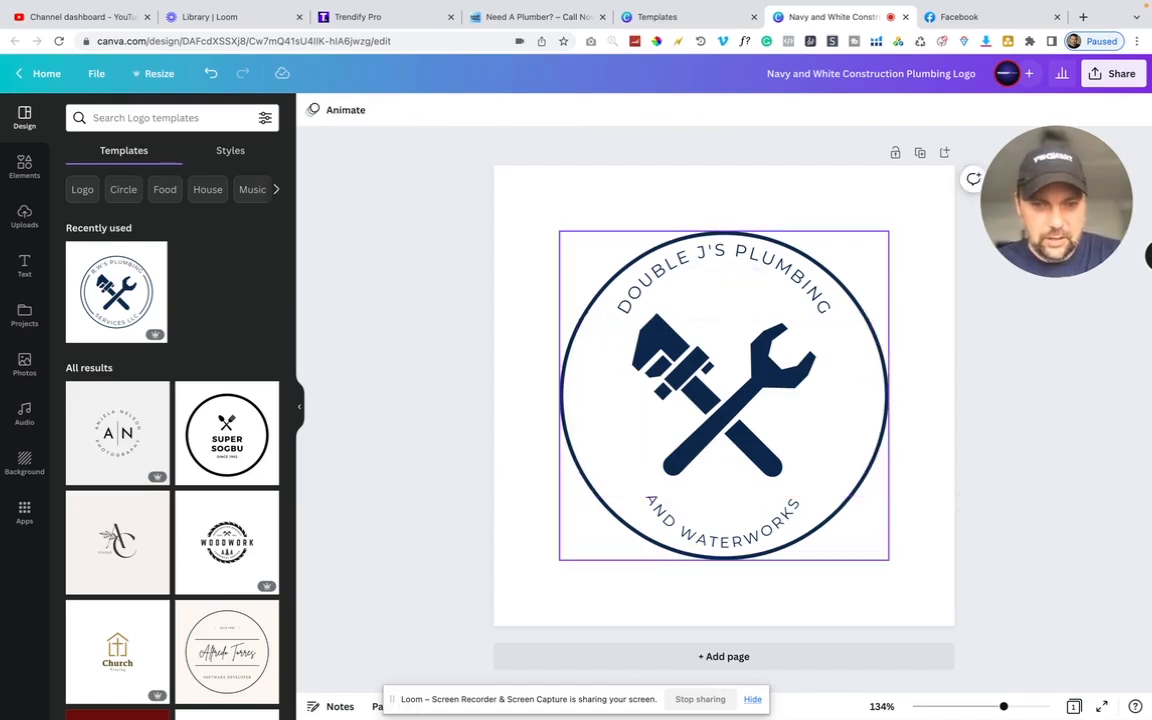
Increase the font size of the logo's upper "DOUBLE J'S PLUMBING" curved text by 4 points
click(697, 200)
click(700, 265)
click(494, 110)
click(494, 110)
click(494, 110)
click(494, 110)
Increase the lower "AND WATERWORKS" curved text to font size 21.8
click(709, 543)
click(492, 111)
click(492, 111)
click(492, 111)
click(492, 111)
click(492, 111)
click(492, 111)
click(492, 111)
click(492, 111)
click(492, 111)
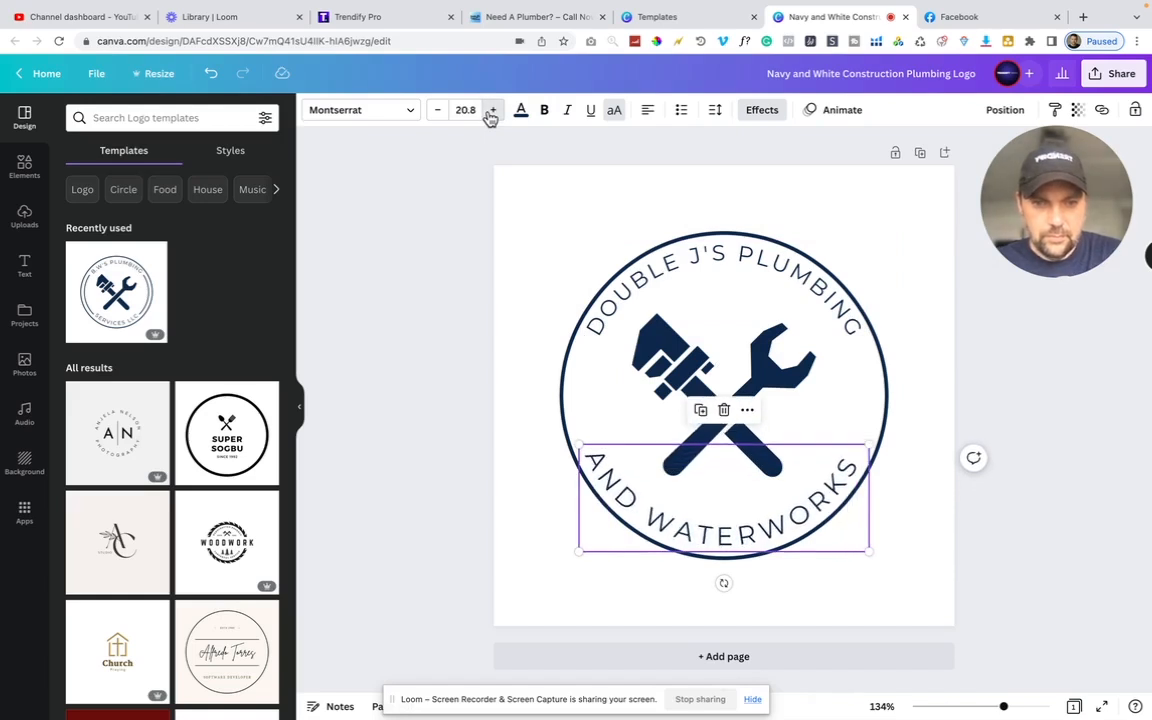
click(492, 111)
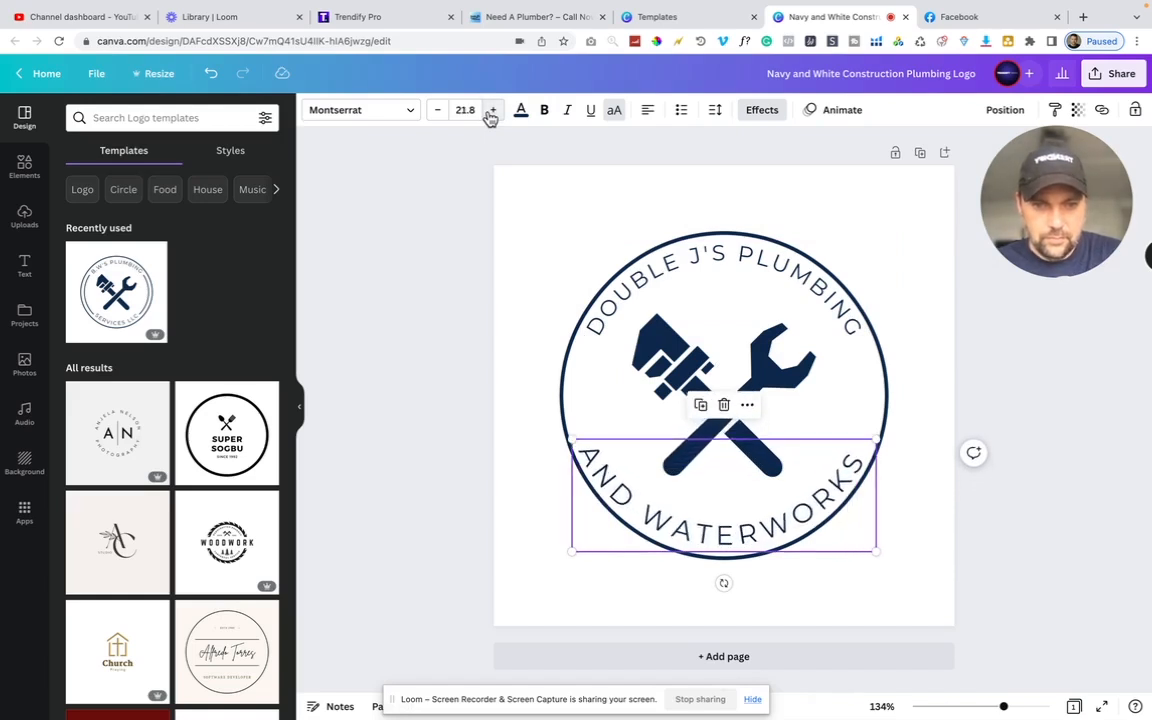
Set the upper curved text to font size 18.8 and move it slightly down inside the circle
click(720, 262)
click(493, 111)
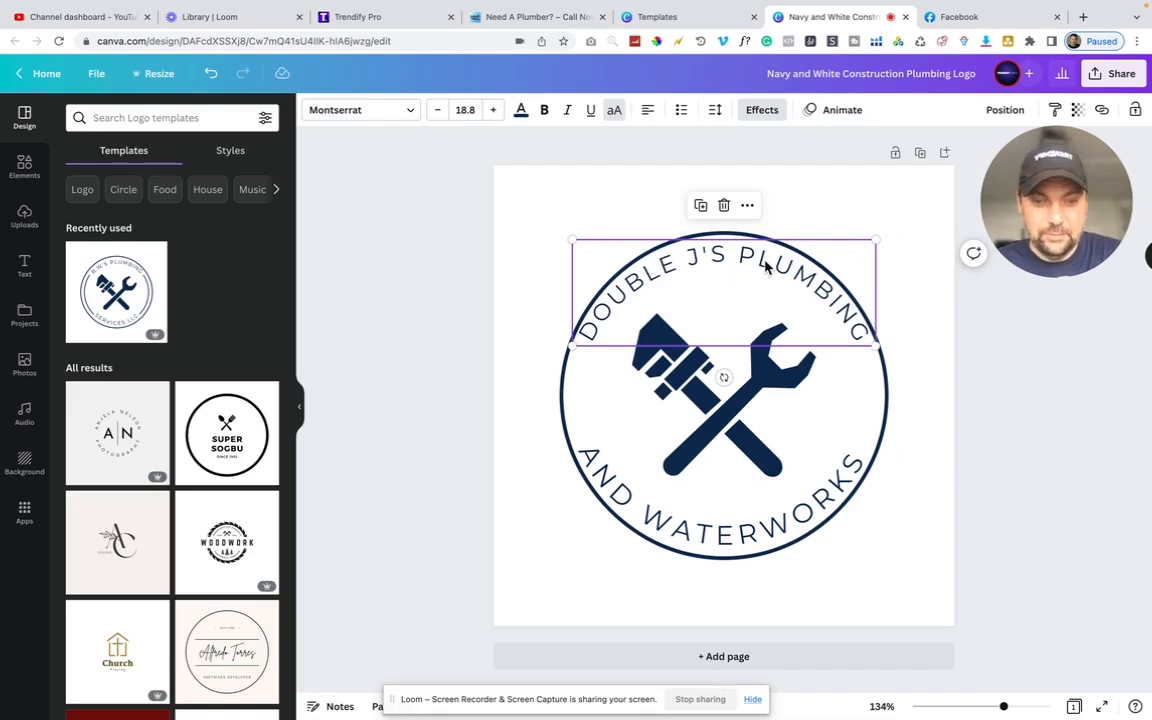
click(897, 226)
click(755, 266)
drag(755, 266, 757, 268)
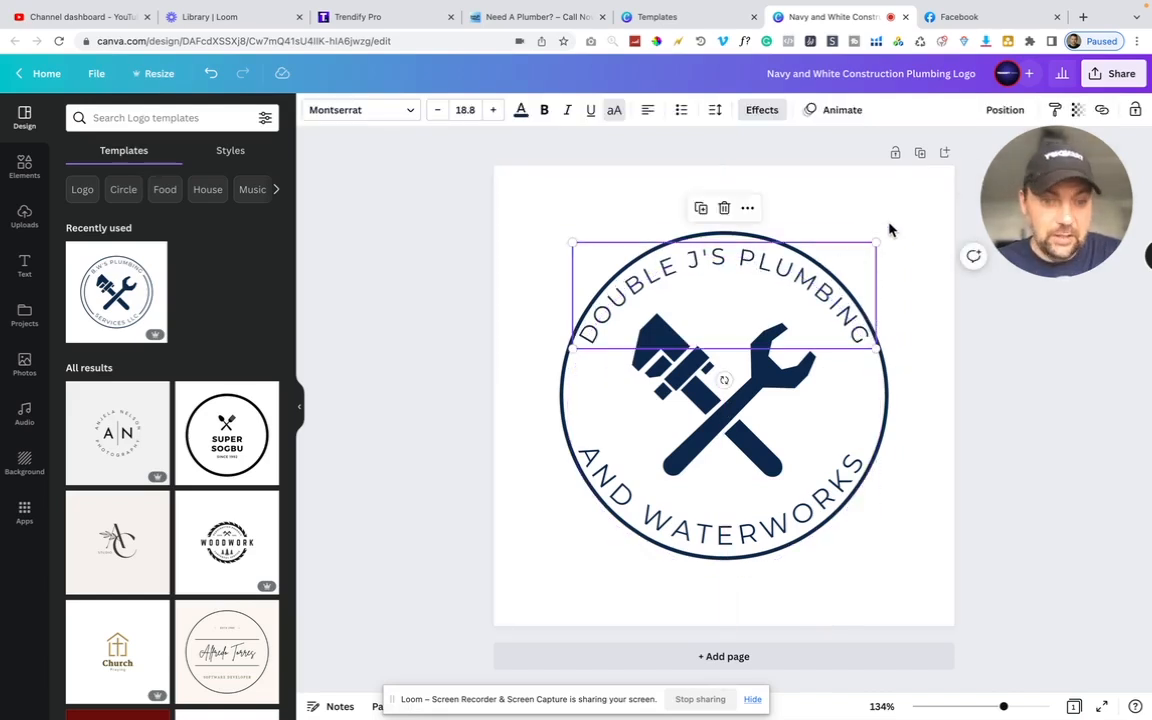
double_click(760, 266)
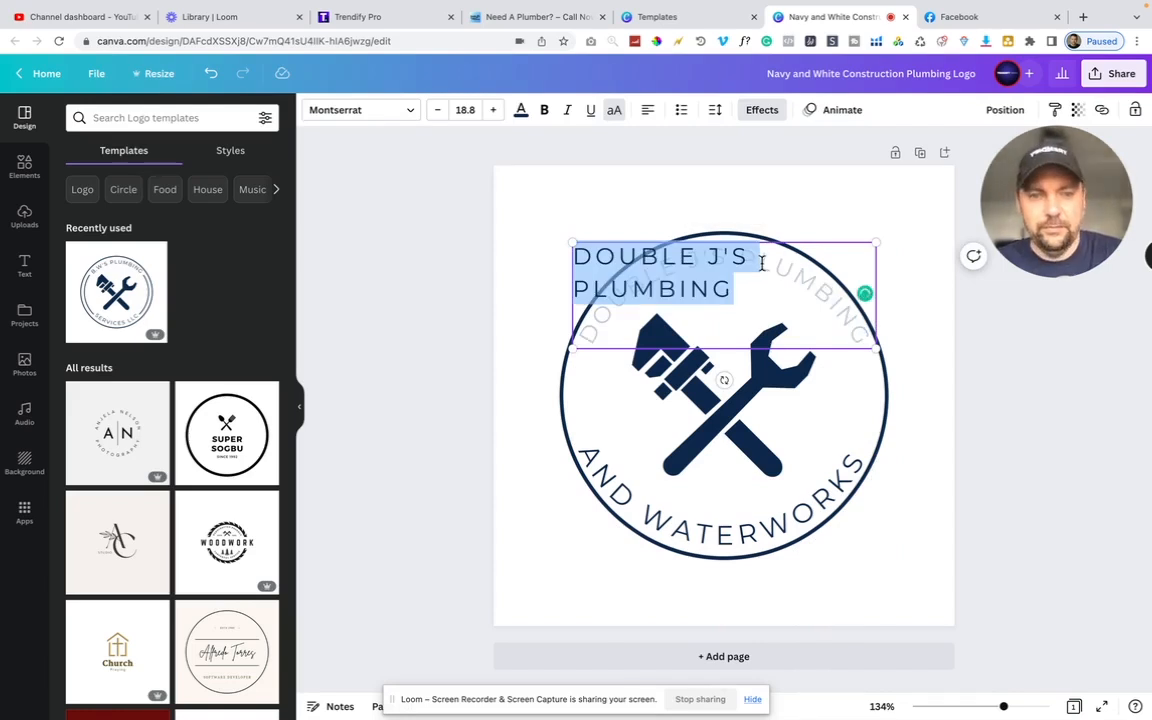
click(520, 112)
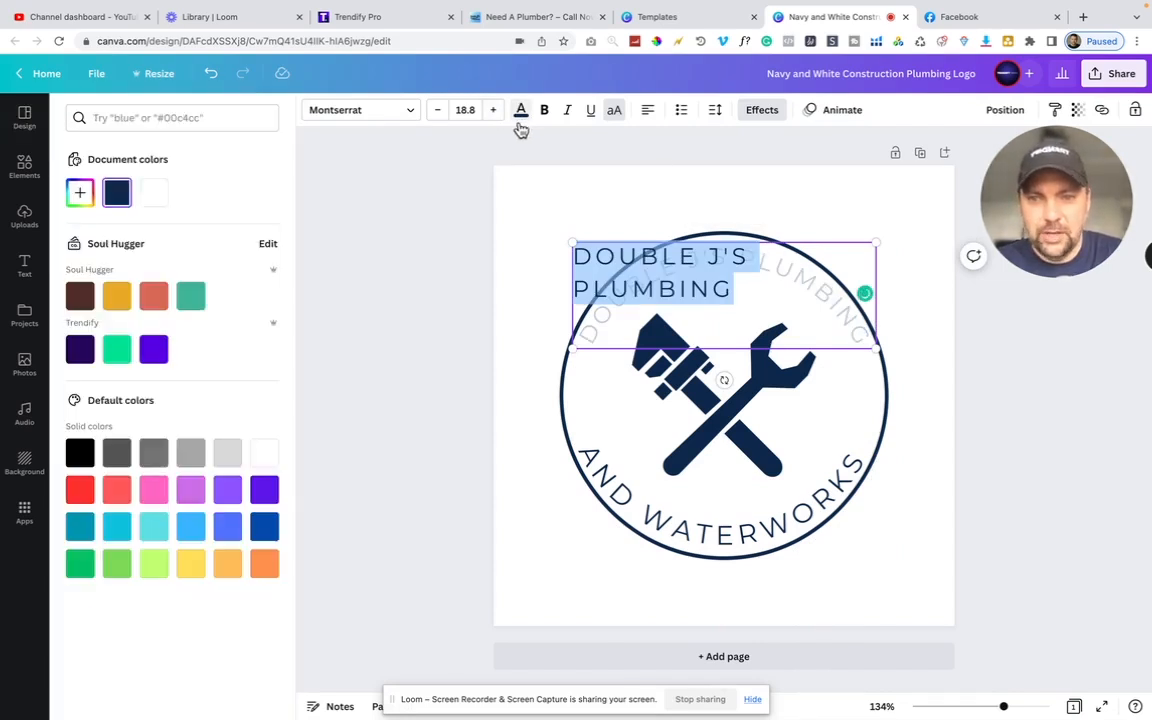
click(475, 248)
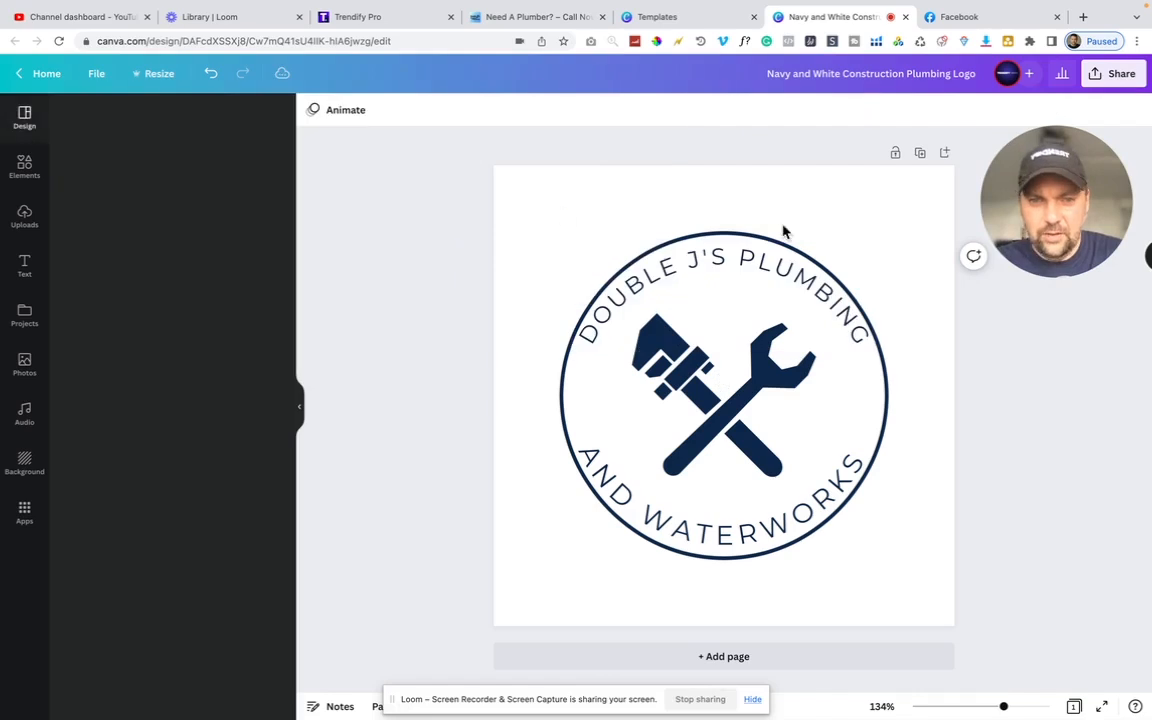
Duplicate the logo page and recolor the crossed tools graphic on the copy to white
click(922, 154)
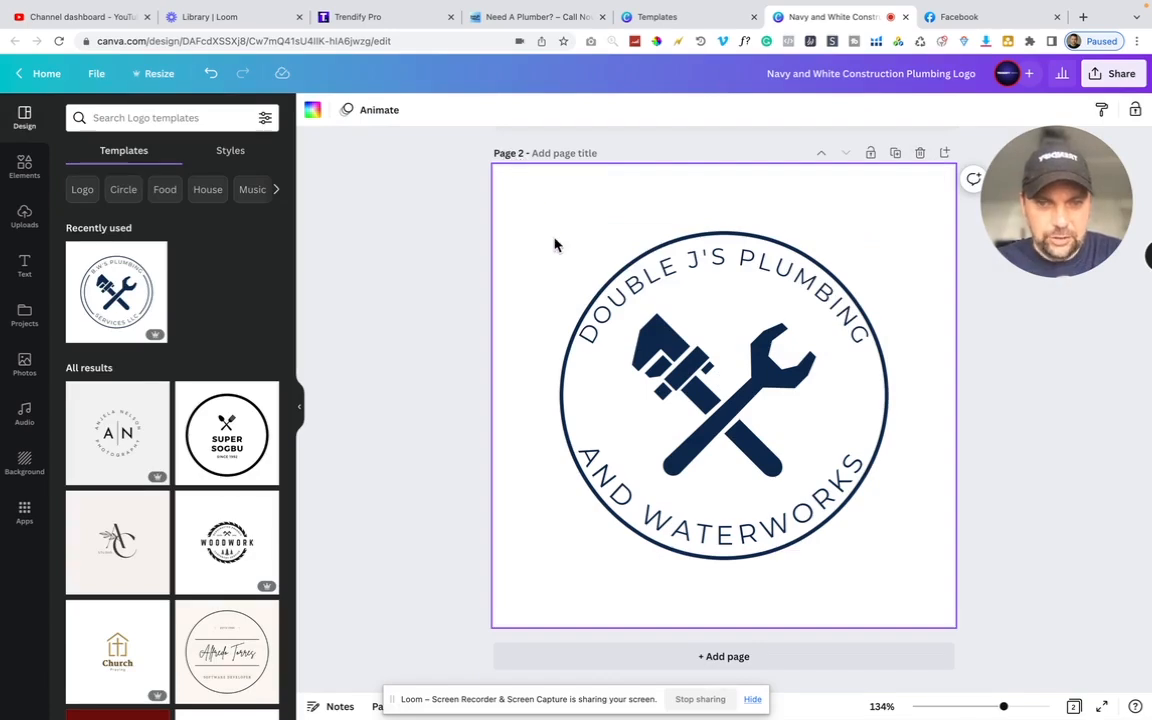
scroll(555, 245, up, 5)
scroll(555, 245, down, 5)
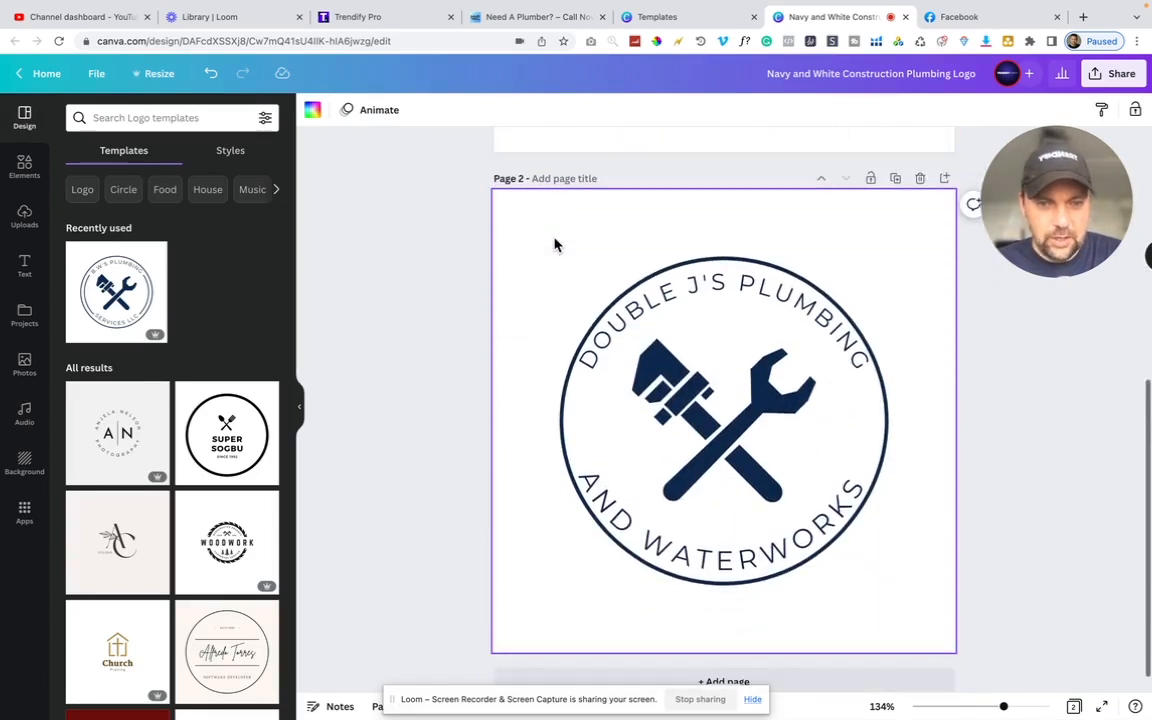
click(652, 368)
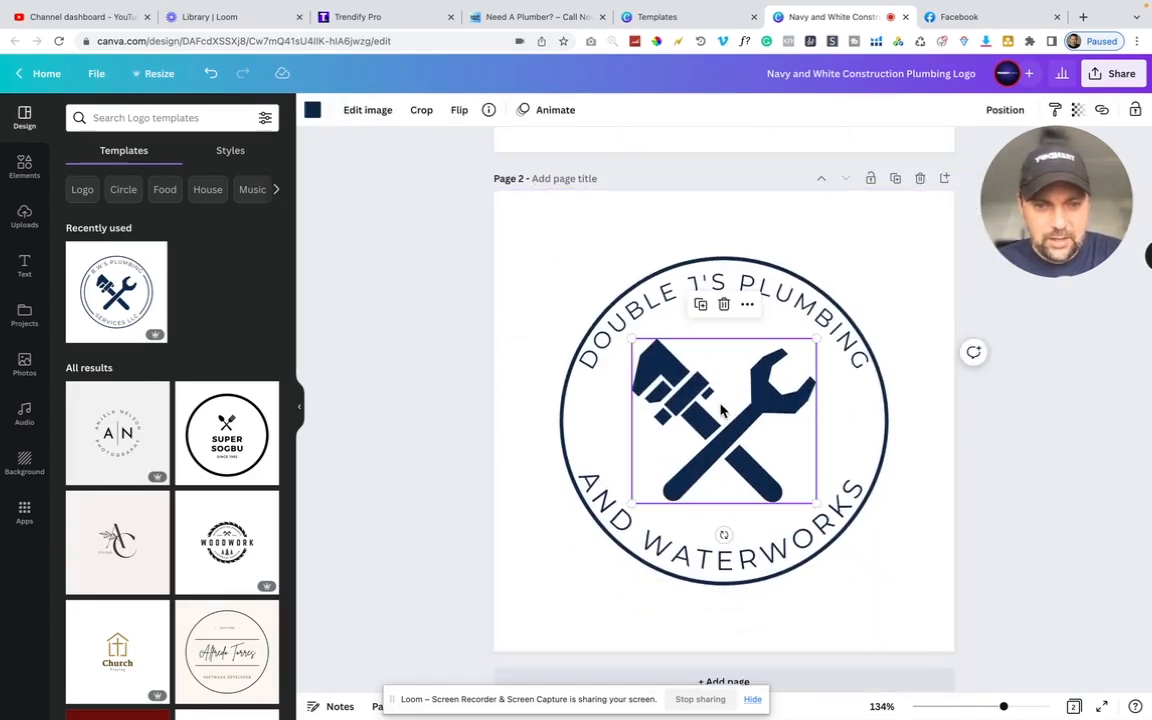
click(313, 110)
click(155, 193)
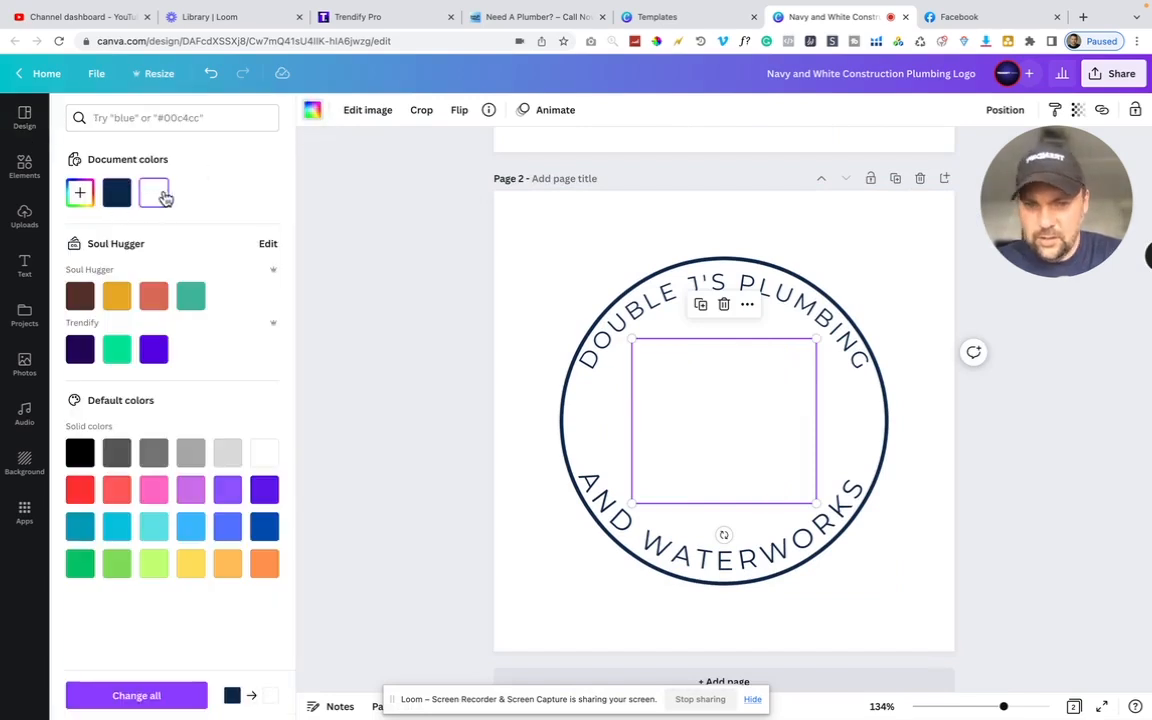
Recolor both curved texts on page 2, "DOUBLE J'S PLUMBING" and "AND WATERWORKS", to white
click(600, 336)
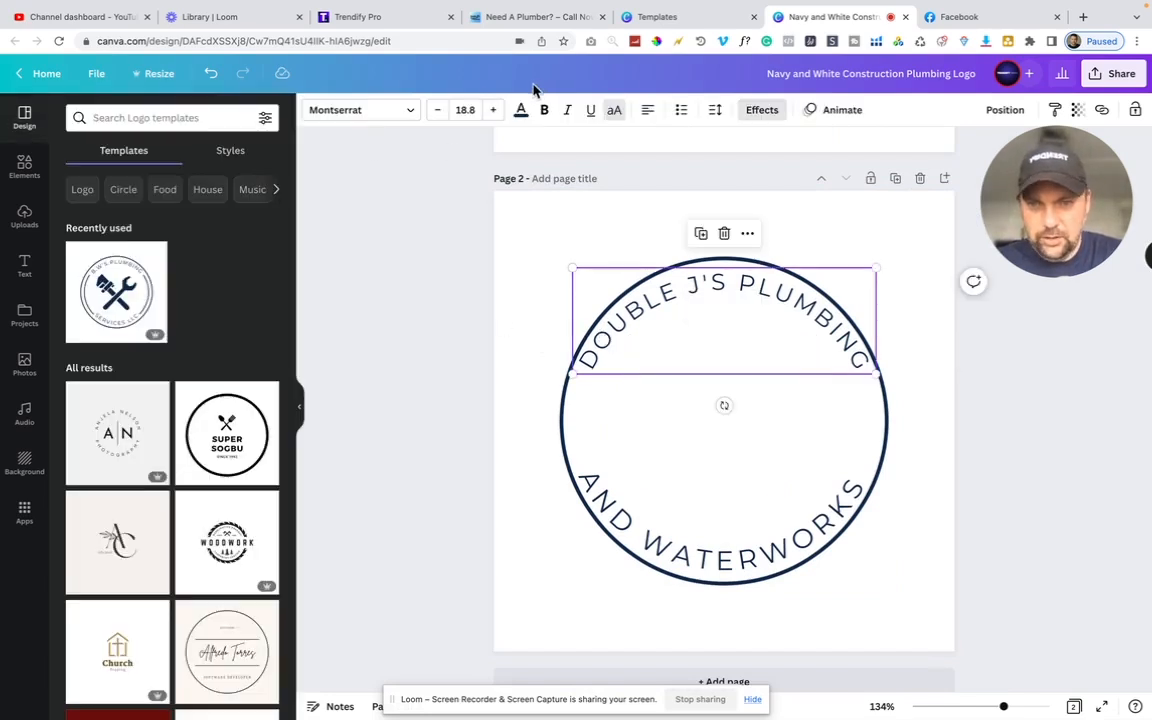
click(380, 110)
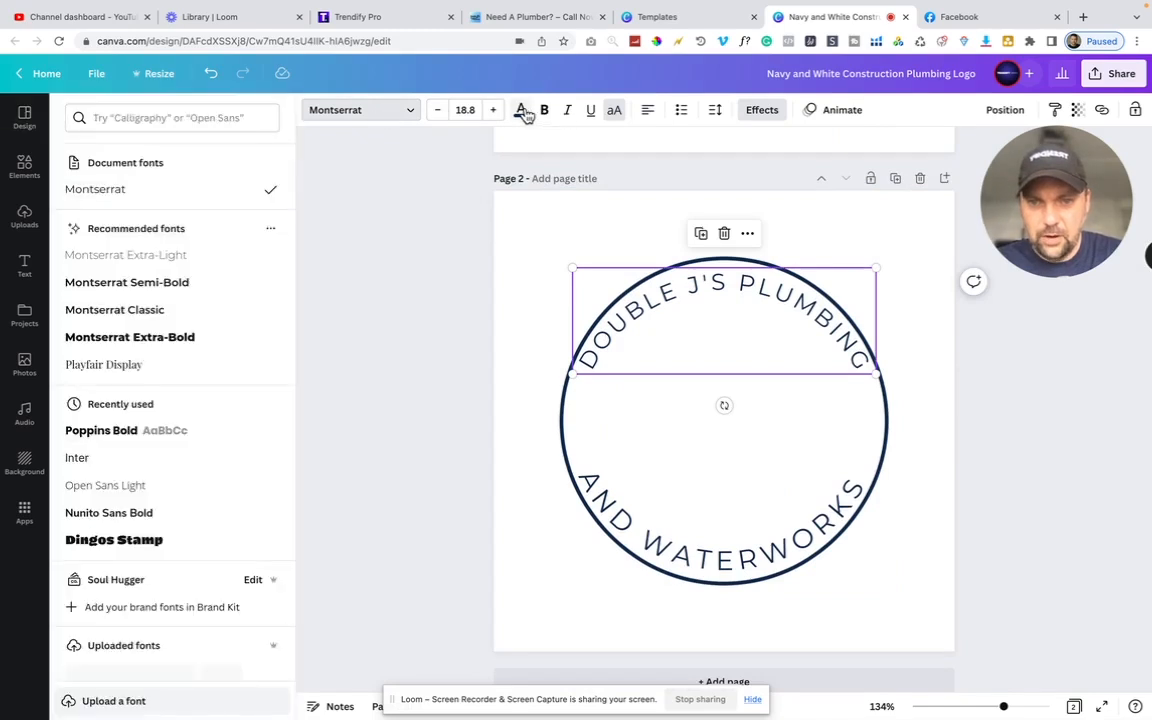
click(521, 110)
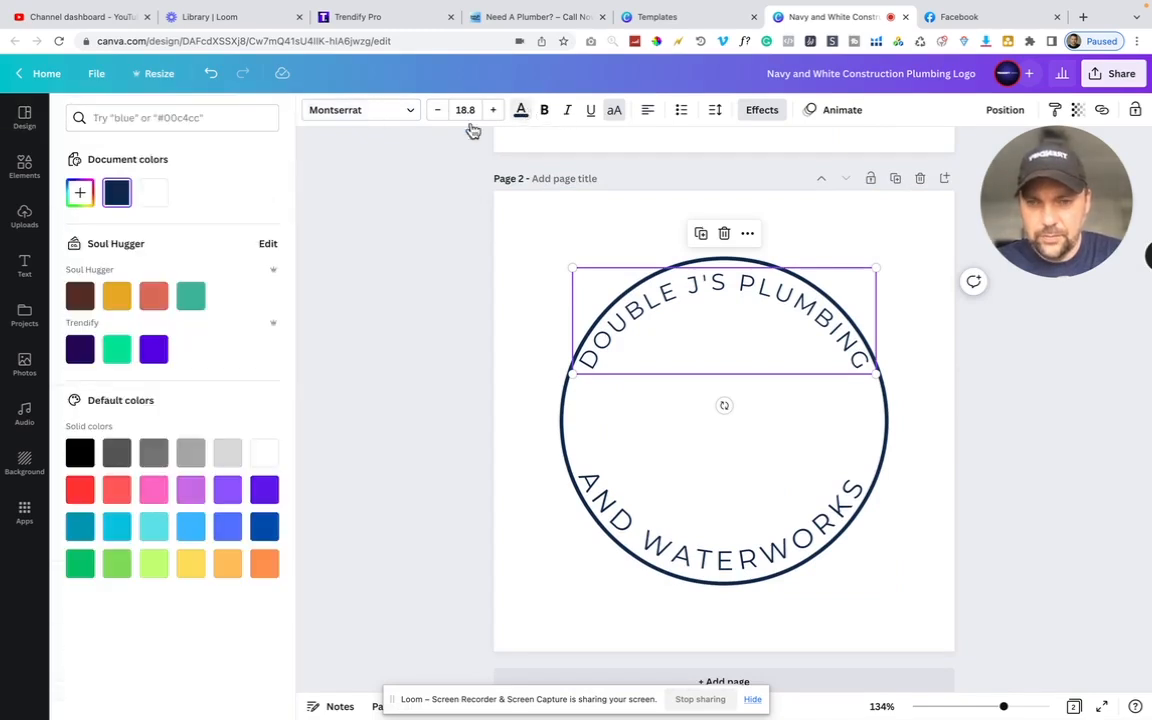
click(155, 193)
click(648, 537)
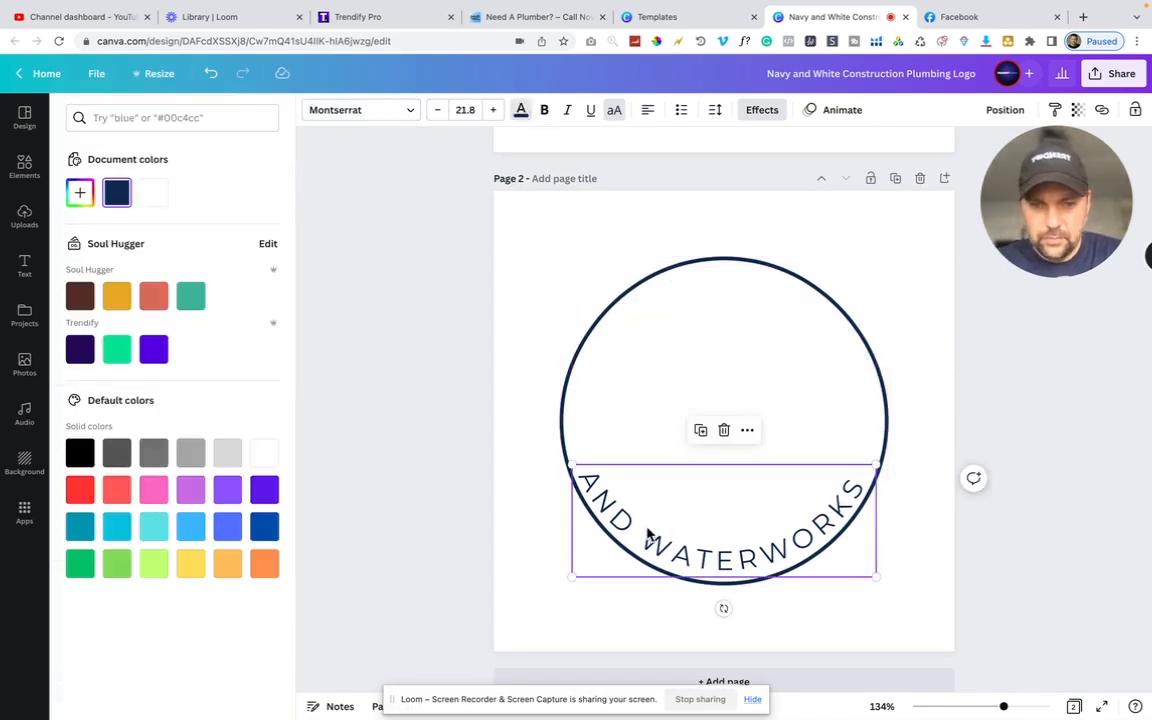
click(154, 193)
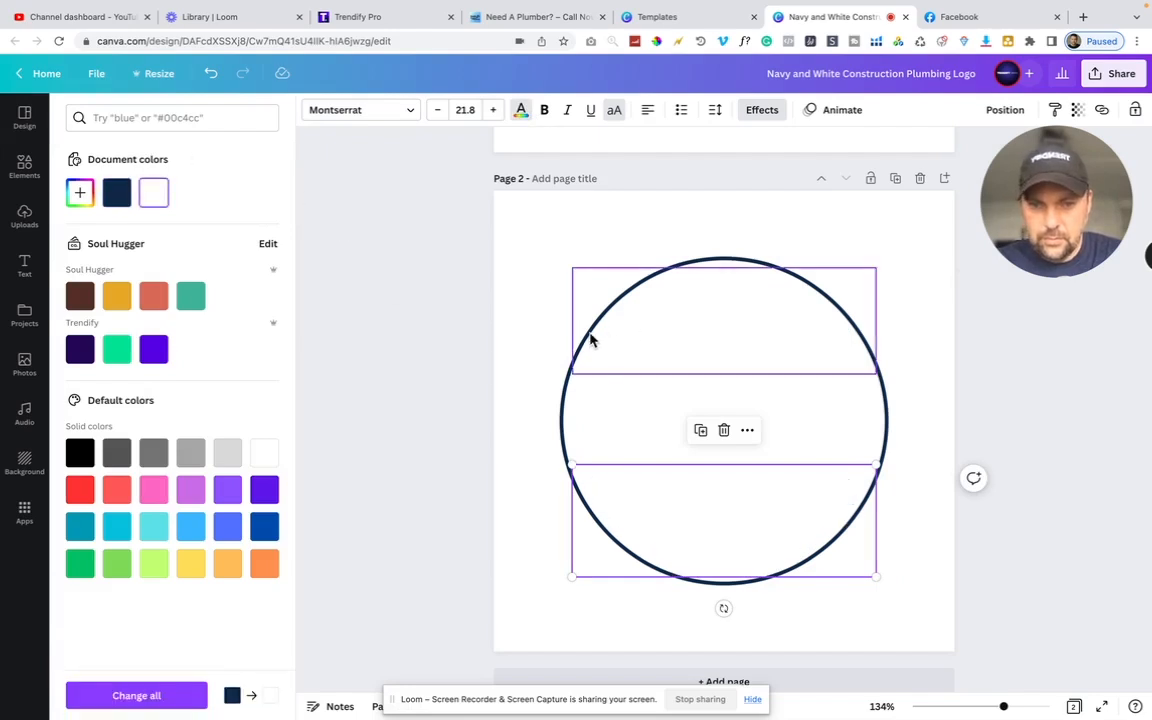
Recolor the outer circle of the logo on page 2 to white
click(563, 399)
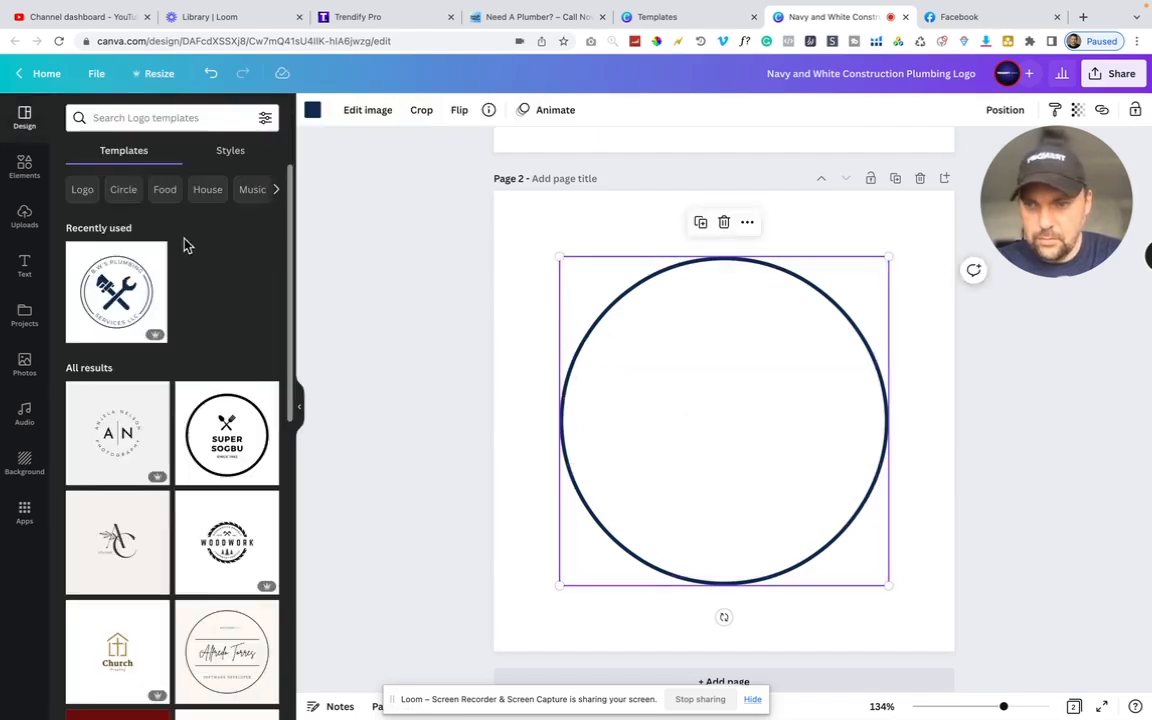
click(313, 111)
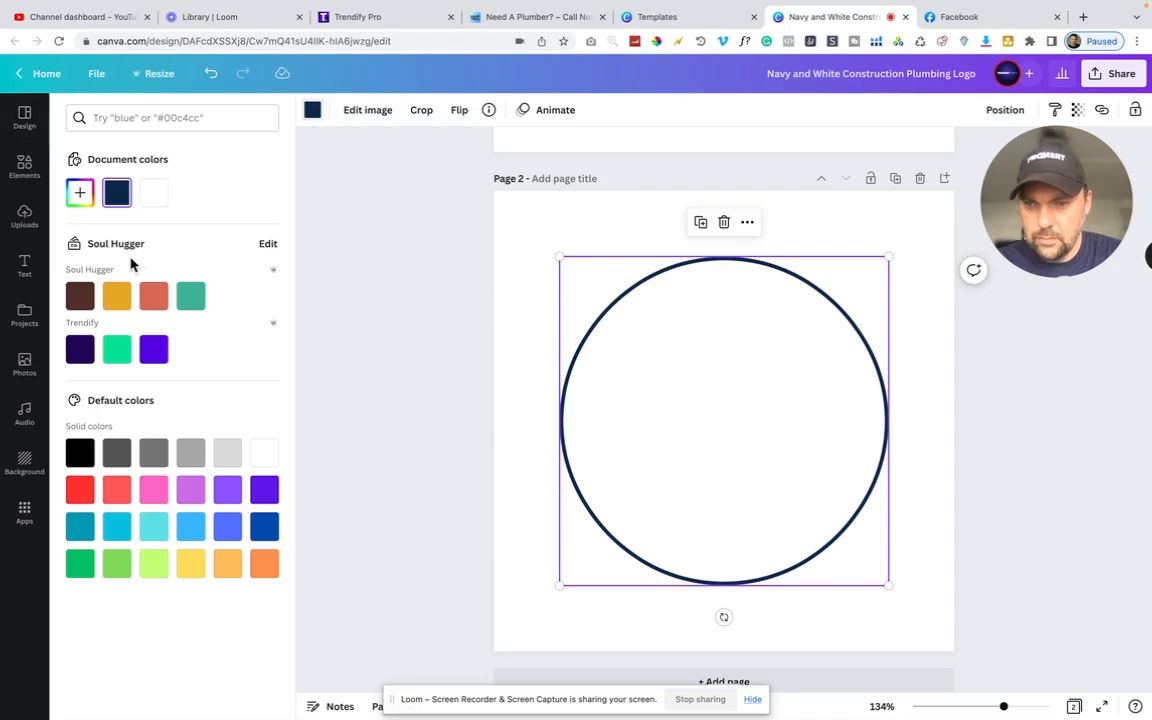
click(155, 193)
key(Escape)
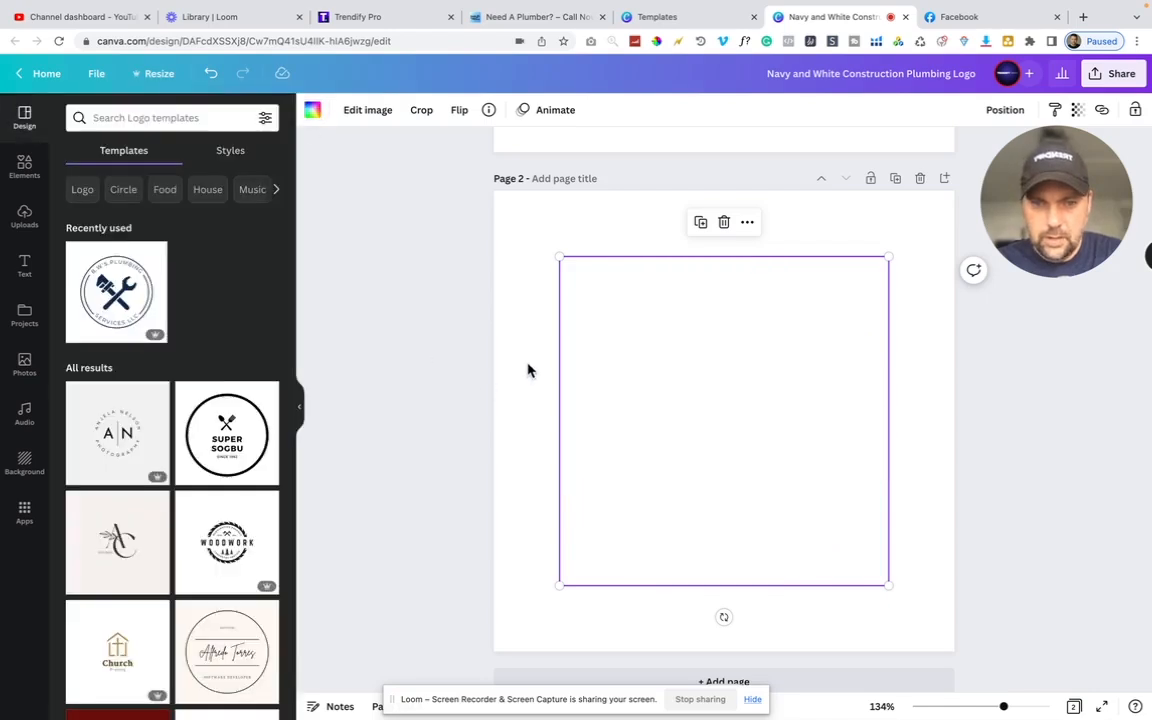
Rename the design as "Double J's Logo"
click(914, 72)
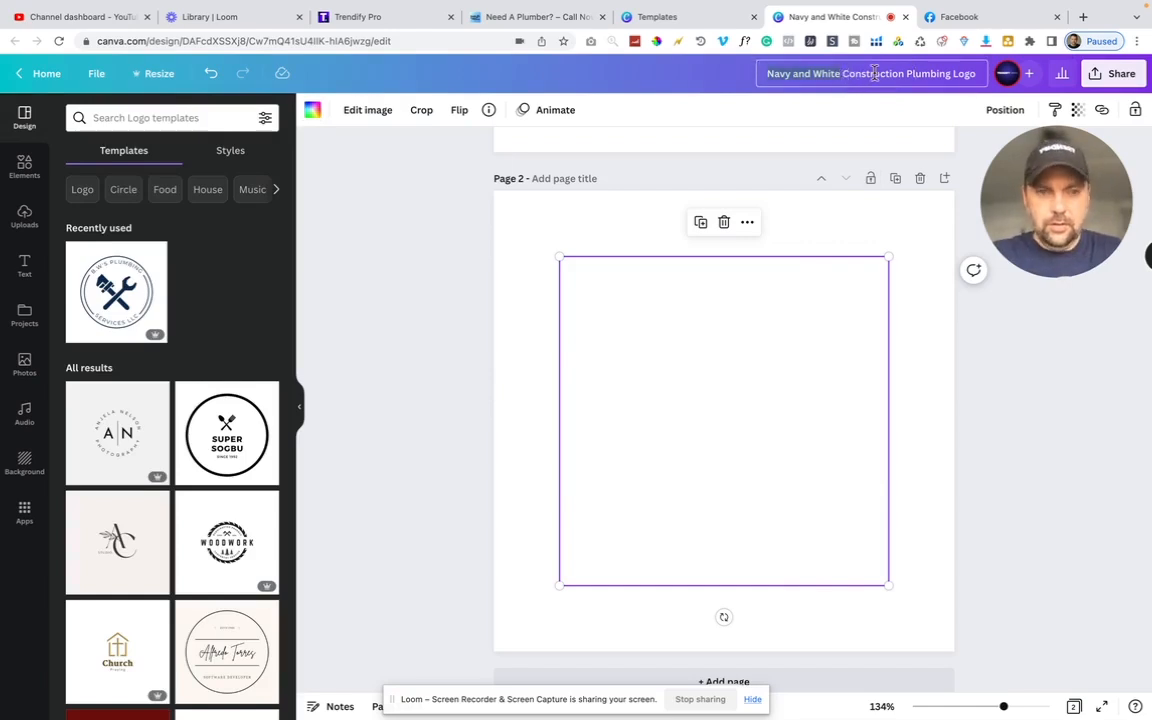
text(Doubl)
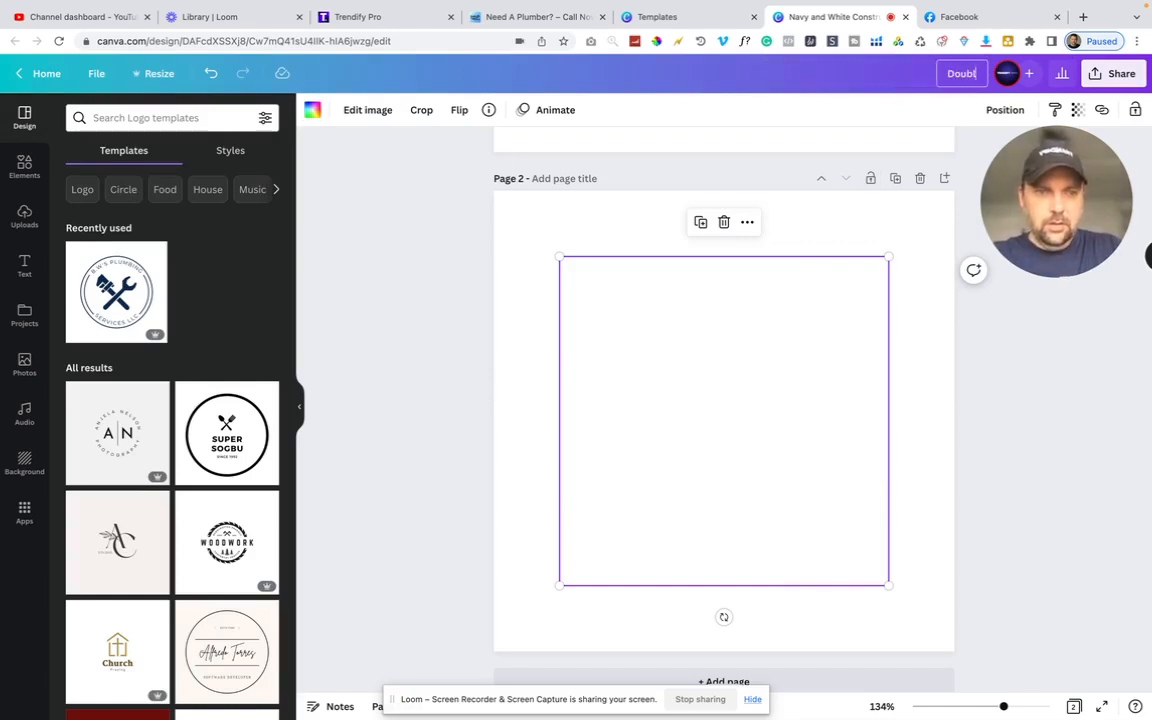
text(e J's)
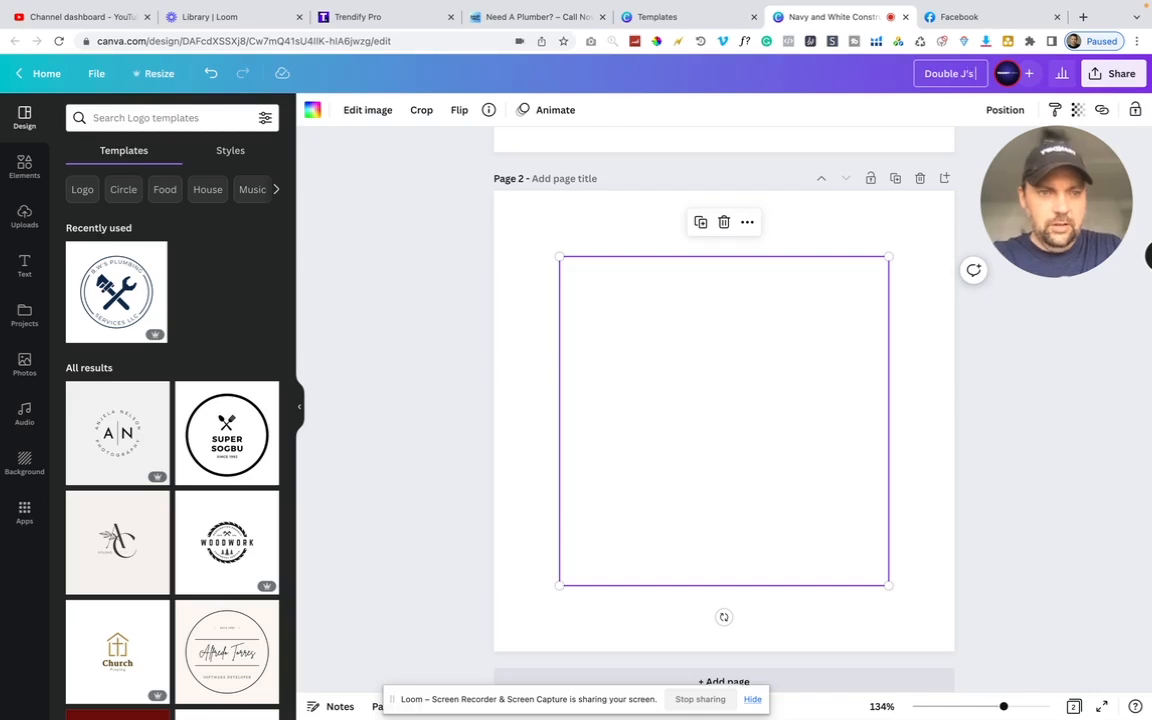
text( Logo)
Download only page 2, the white logo, as a PNG with a transparent background
click(1118, 78)
click(964, 406)
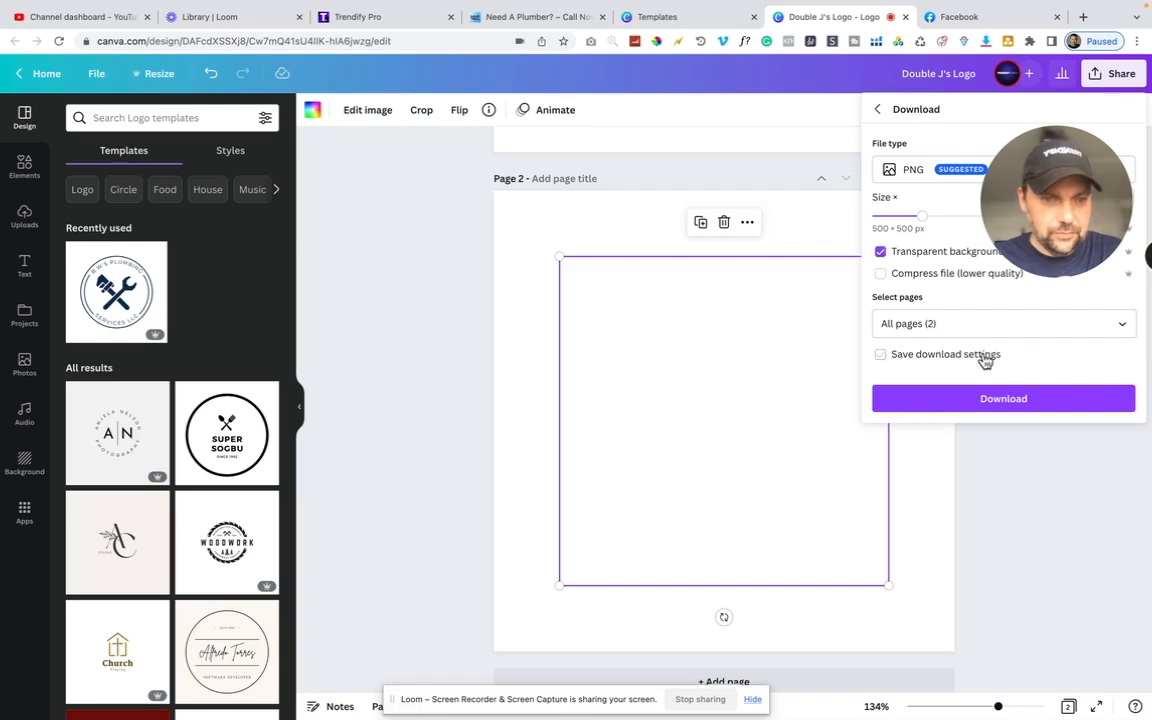
click(1128, 335)
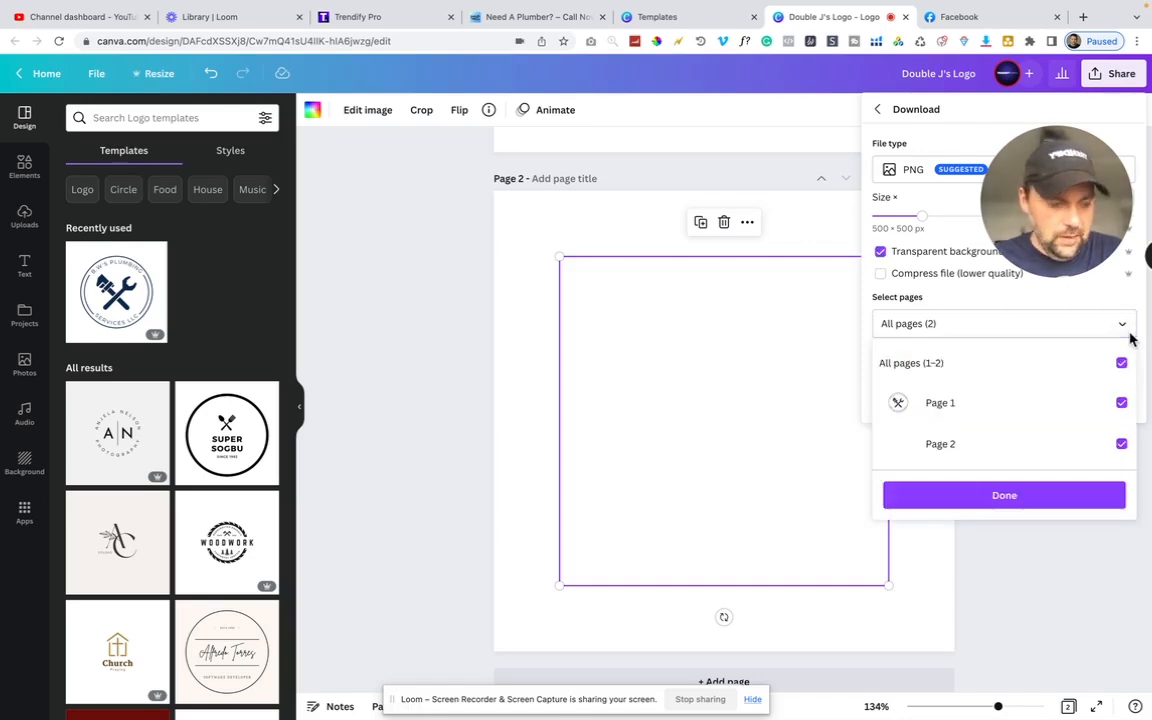
click(1121, 363)
click(1121, 444)
click(990, 500)
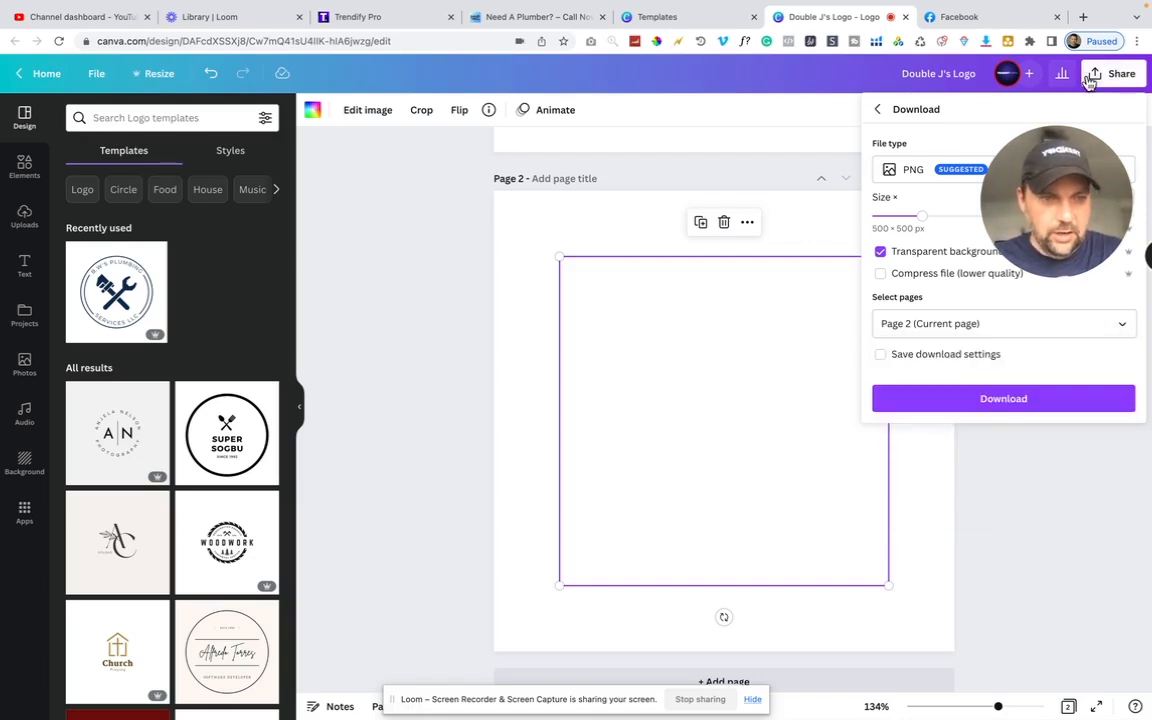
click(995, 406)
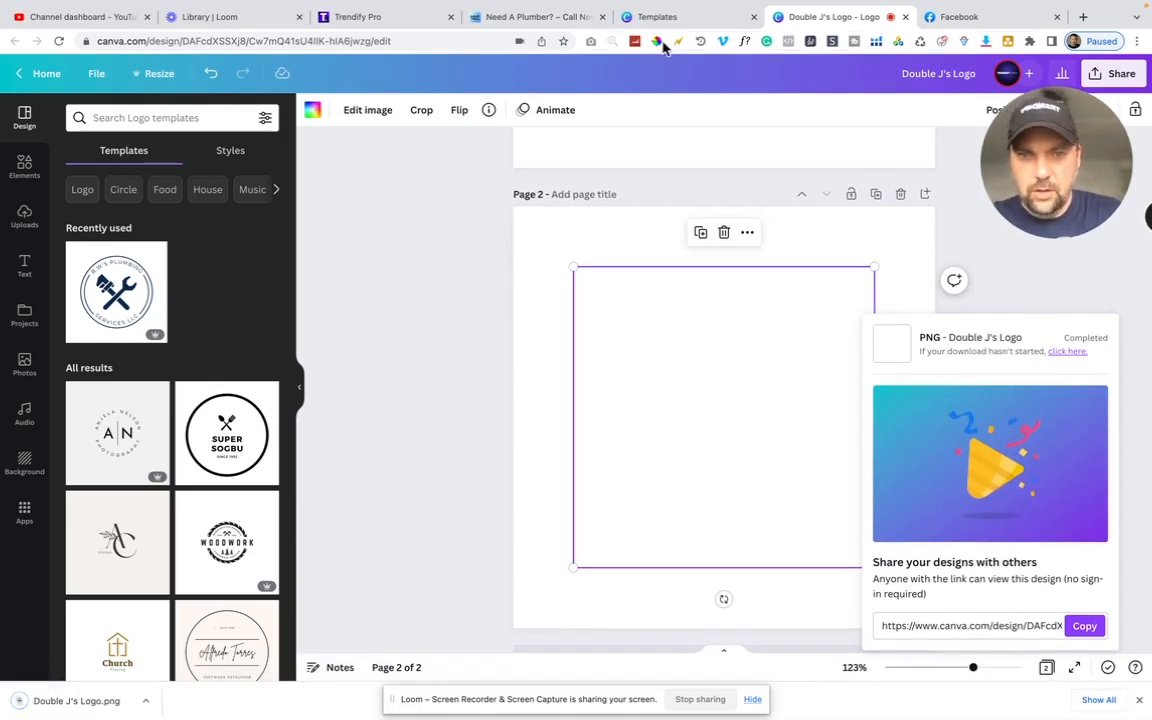
Switch to the Trendify Pro page builder and open the media library for the navigation menu's brand logo image
drag(1097, 124, 563, 175)
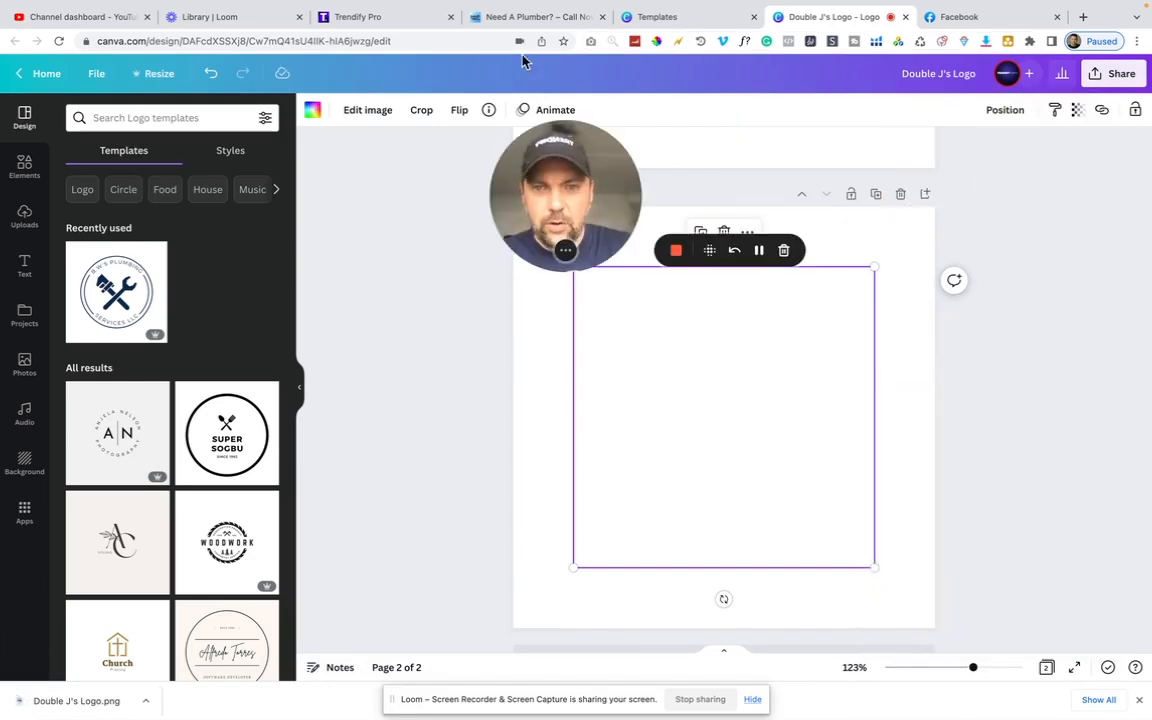
click(386, 22)
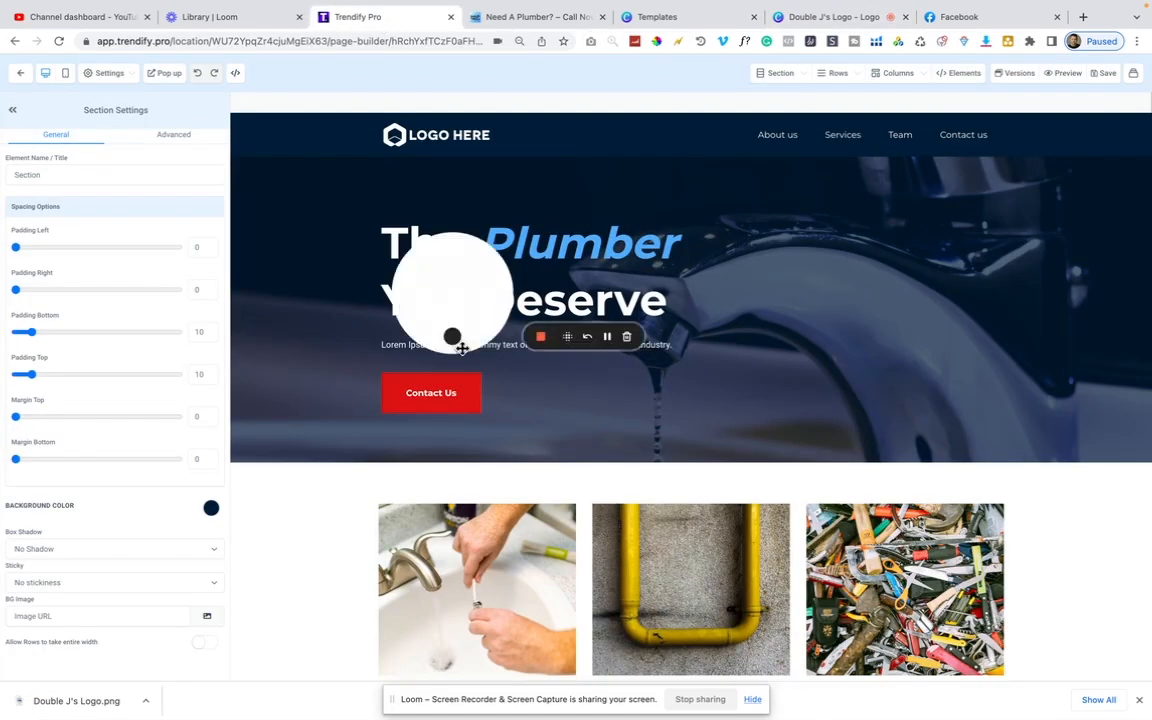
drag(471, 296, 342, 514)
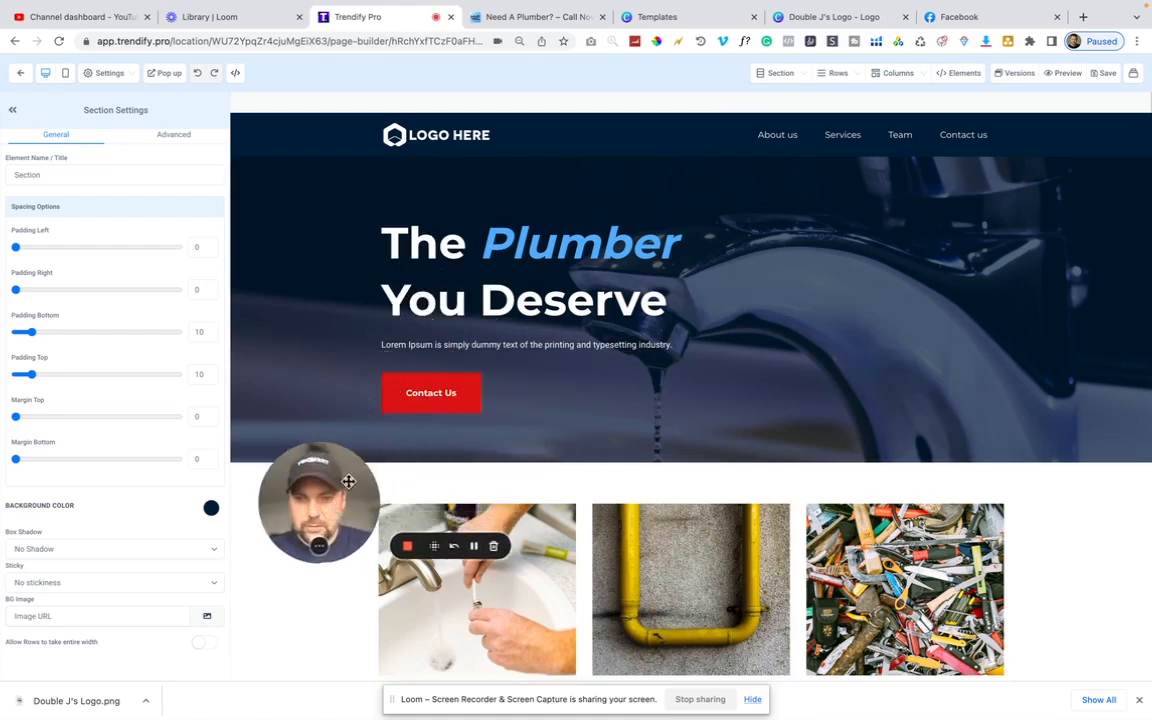
click(432, 139)
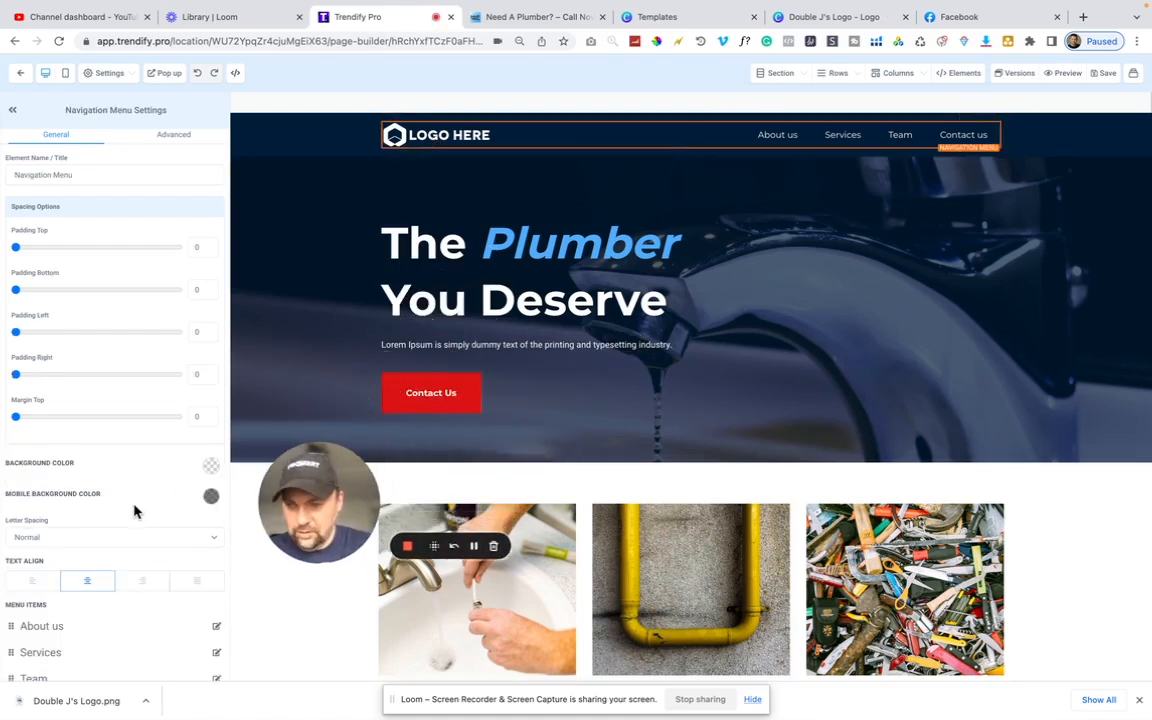
scroll(135, 512, down, 5)
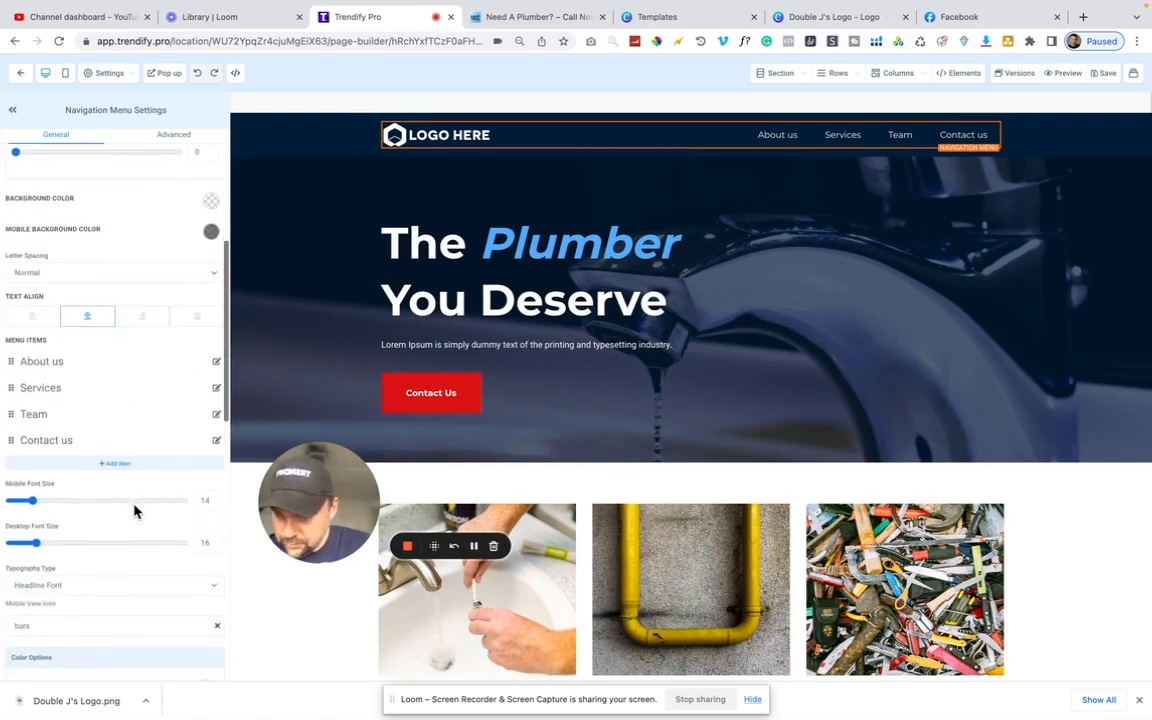
scroll(135, 512, up, 2)
scroll(135, 512, down, 10)
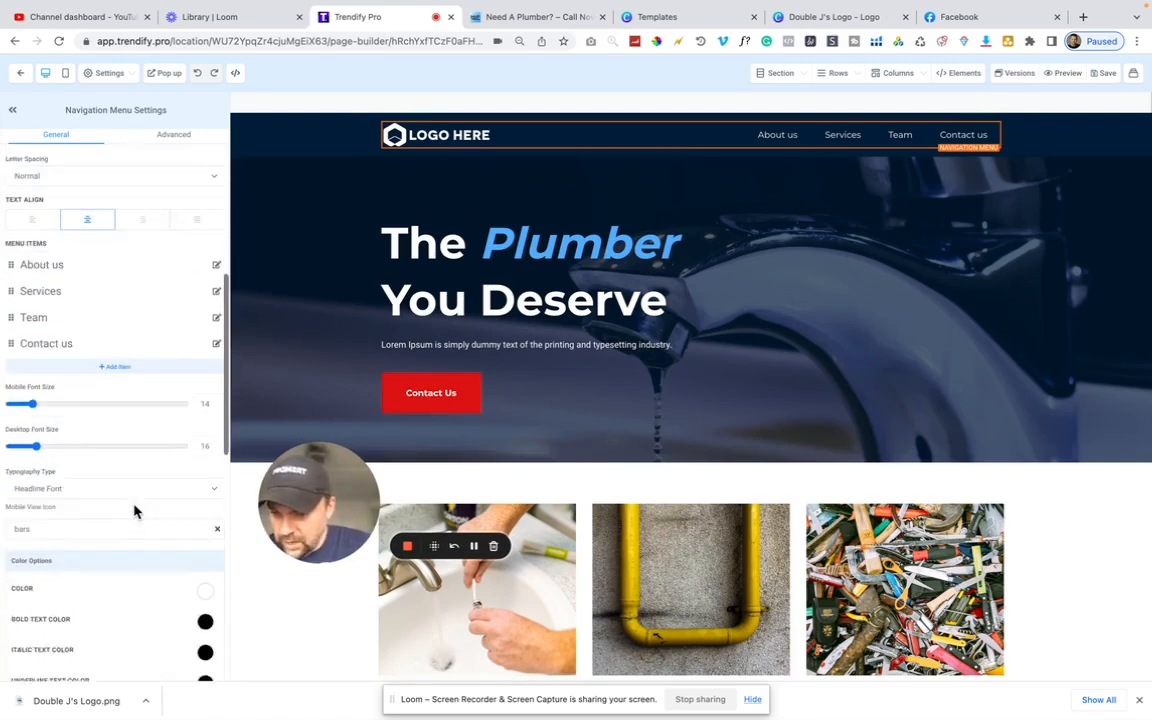
scroll(135, 512, down, 3)
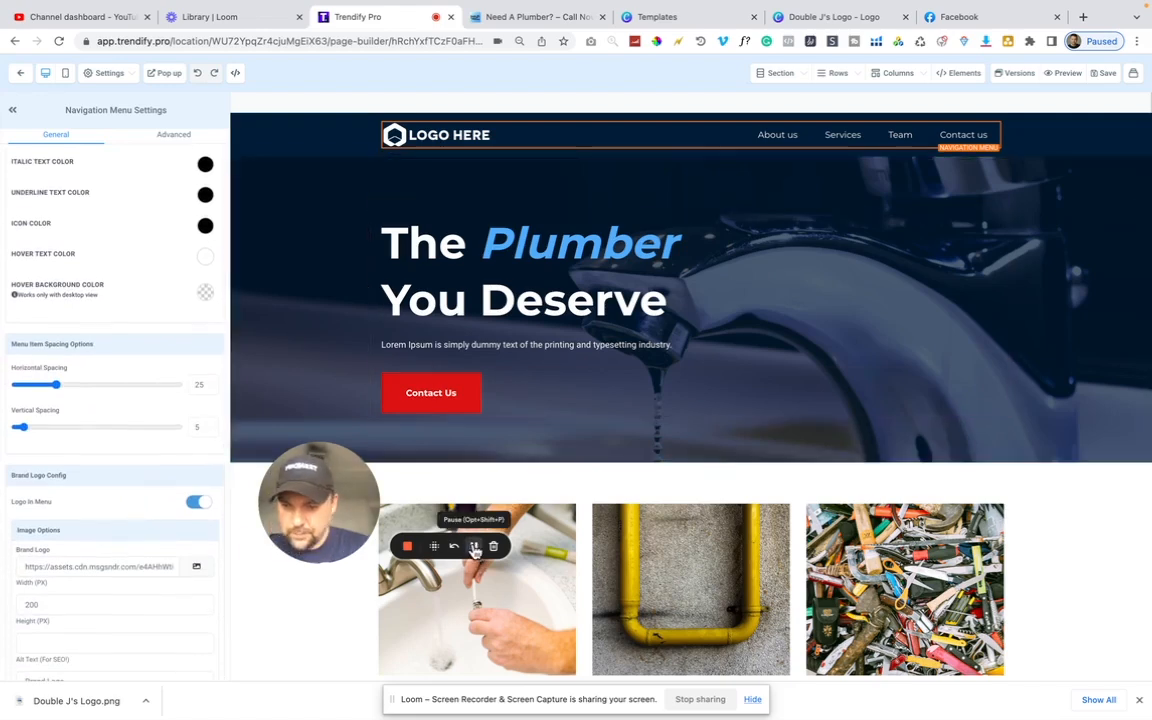
scroll(153, 532, down, 1)
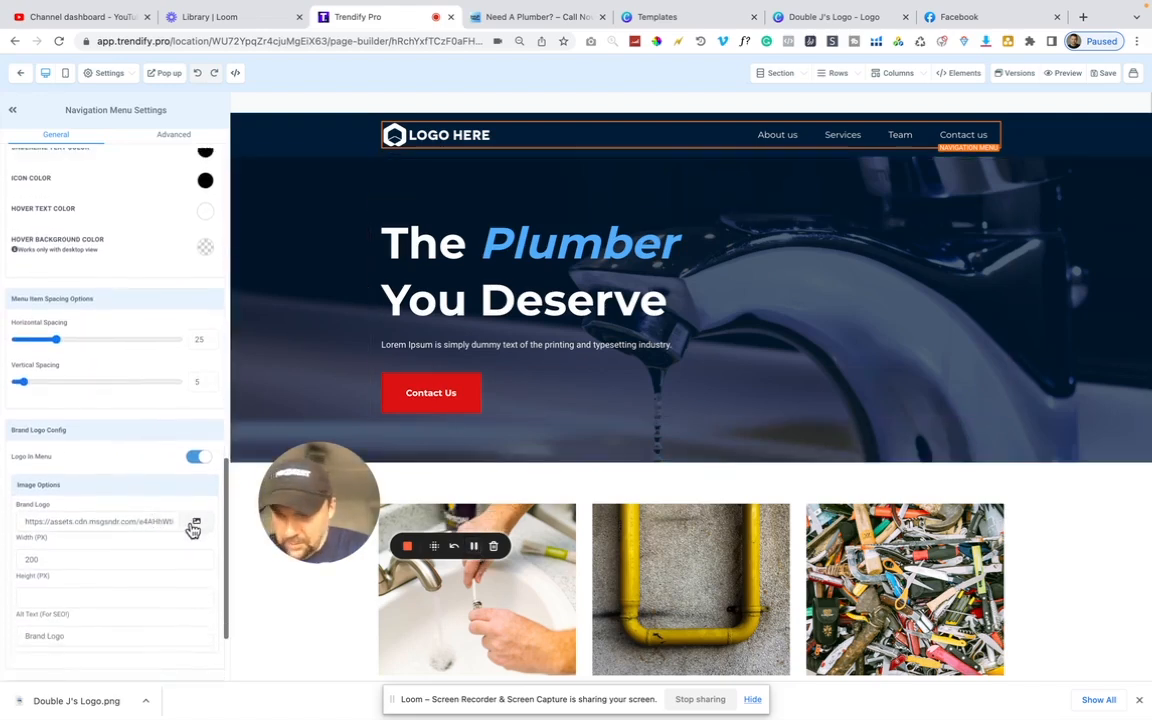
click(197, 528)
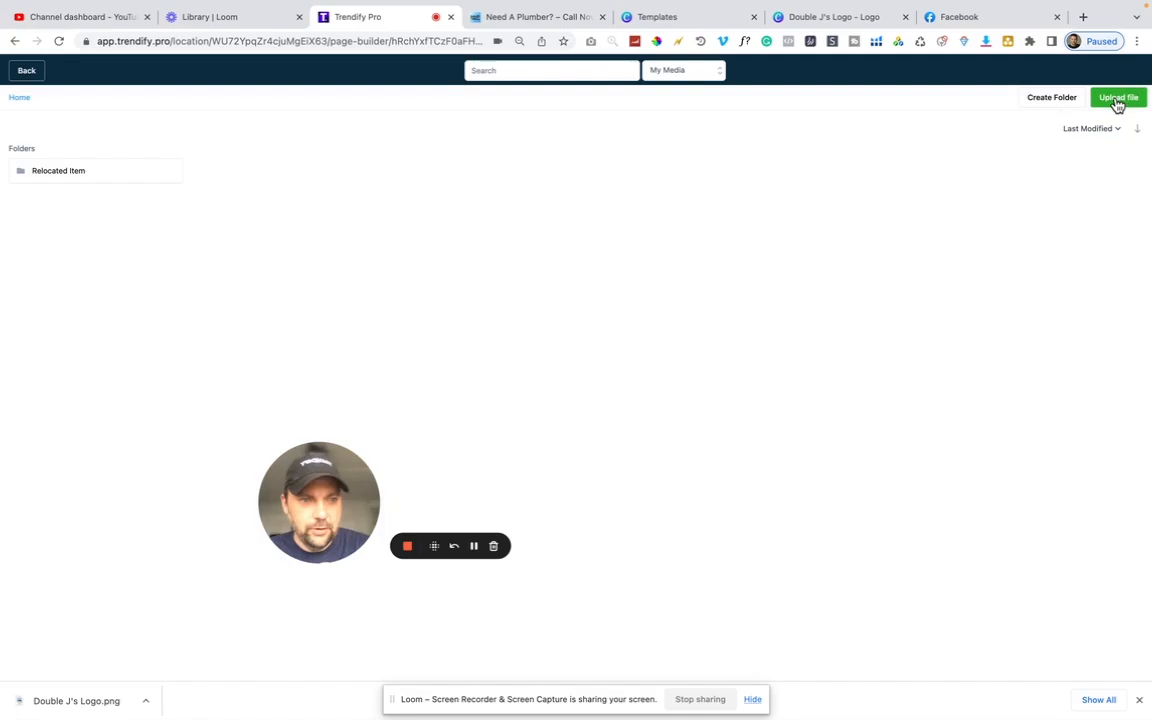
Upload "Double J's Logo.png" from Downloads to the media library and use it as the navigation menu's brand logo
click(1118, 99)
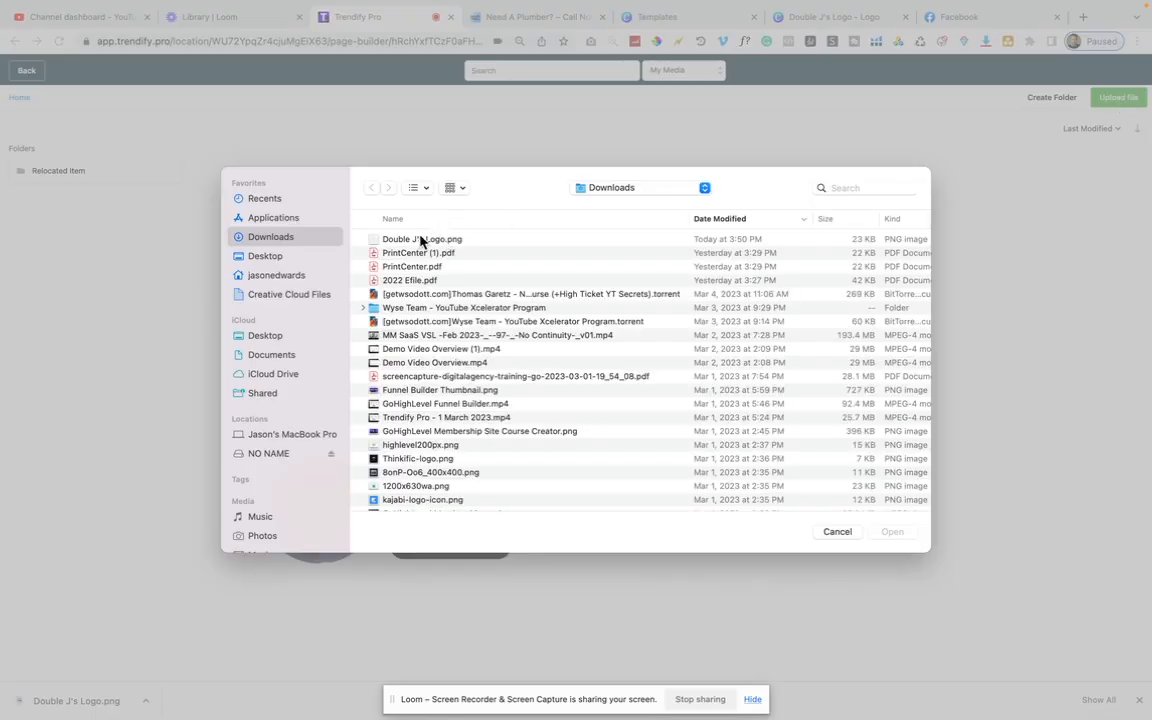
click(420, 240)
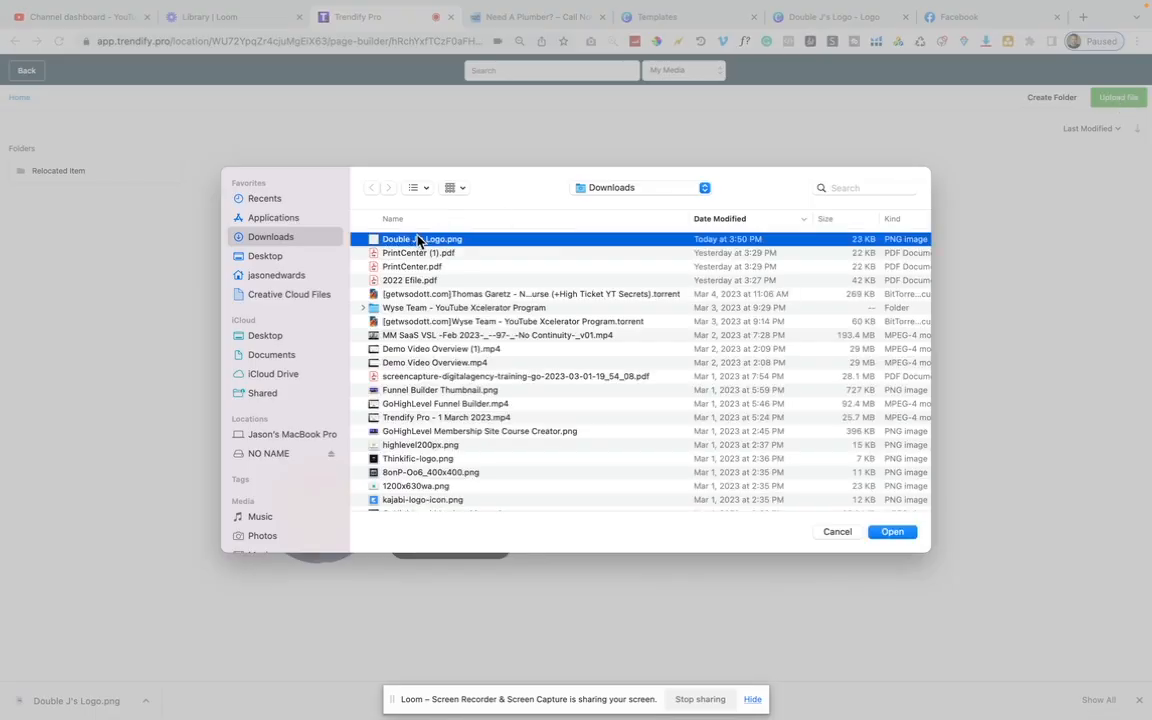
click(889, 533)
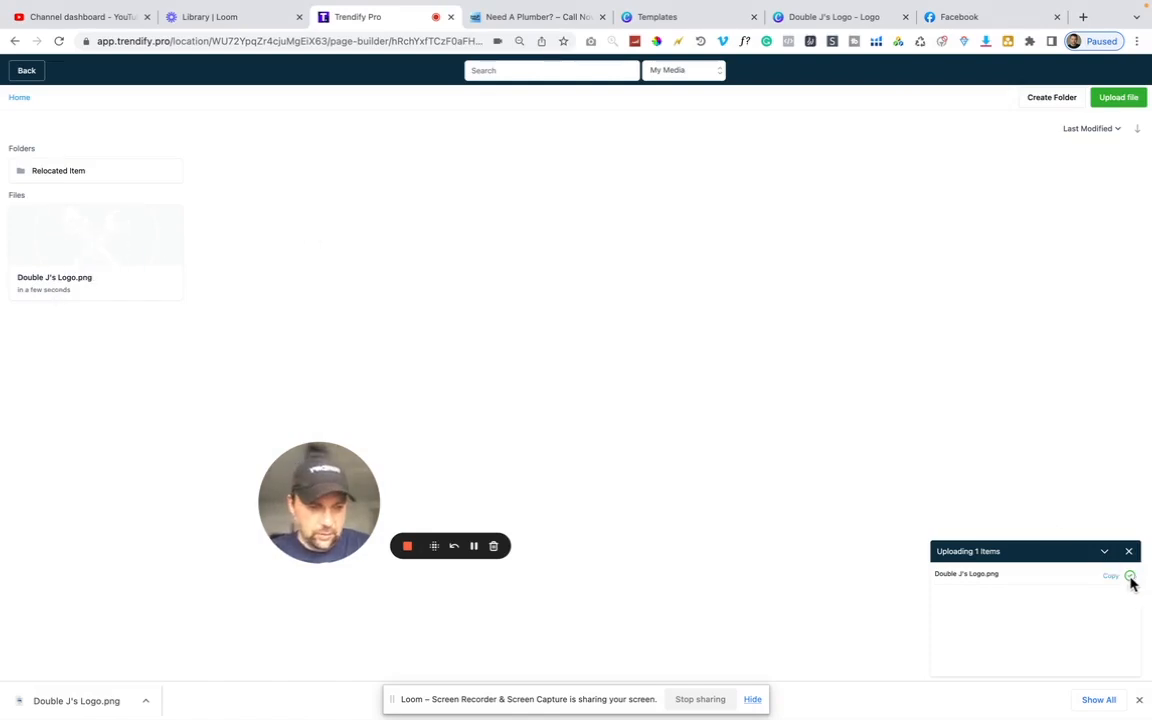
click(113, 239)
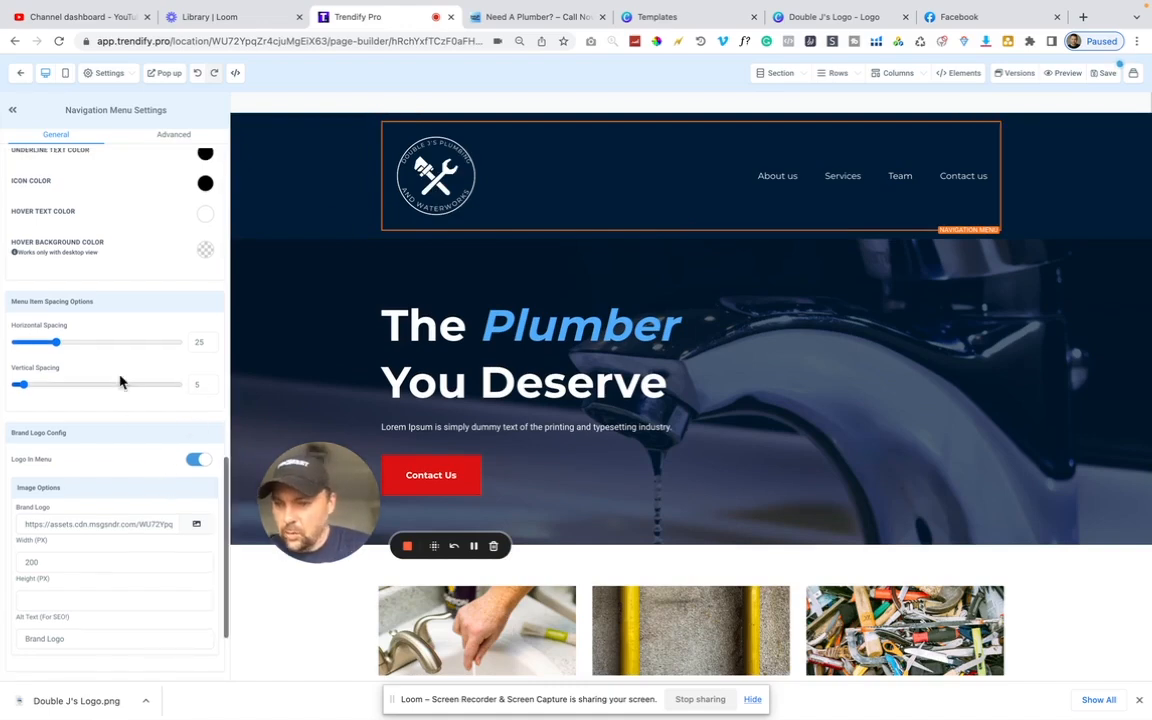
Set the navigation menu's brand logo width to 150 px
scroll(120, 381, up, 3)
scroll(120, 381, up, 2)
scroll(120, 381, down, 5)
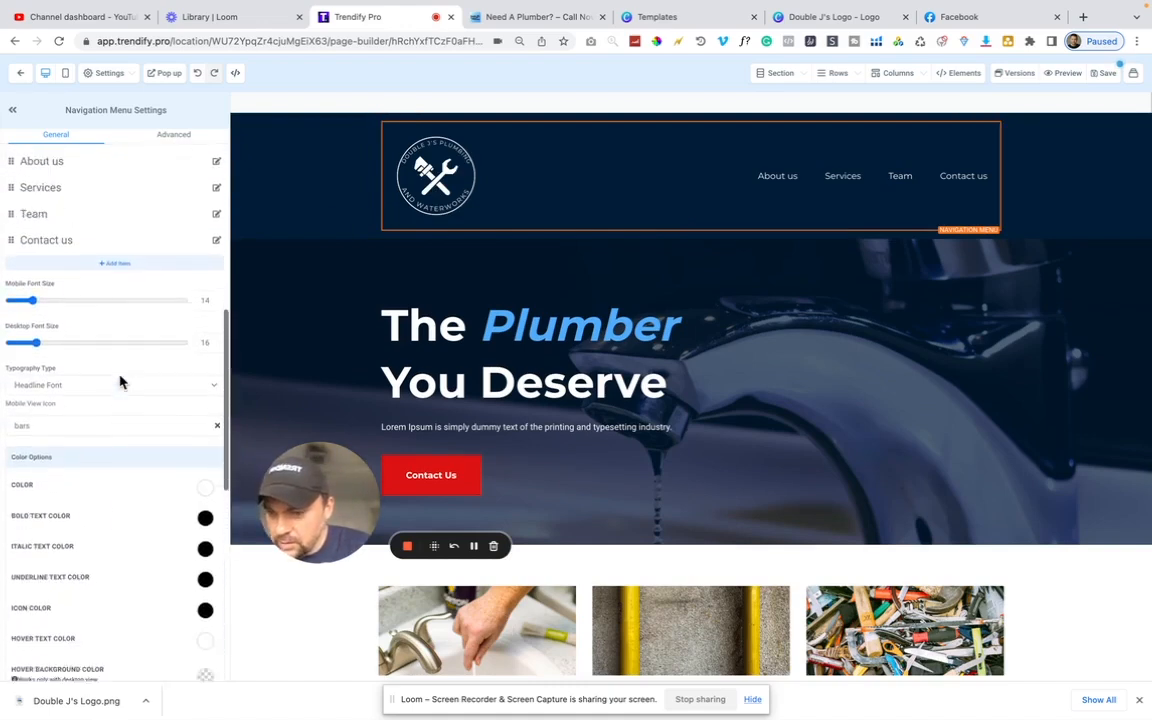
scroll(120, 381, down, 1)
click(48, 511)
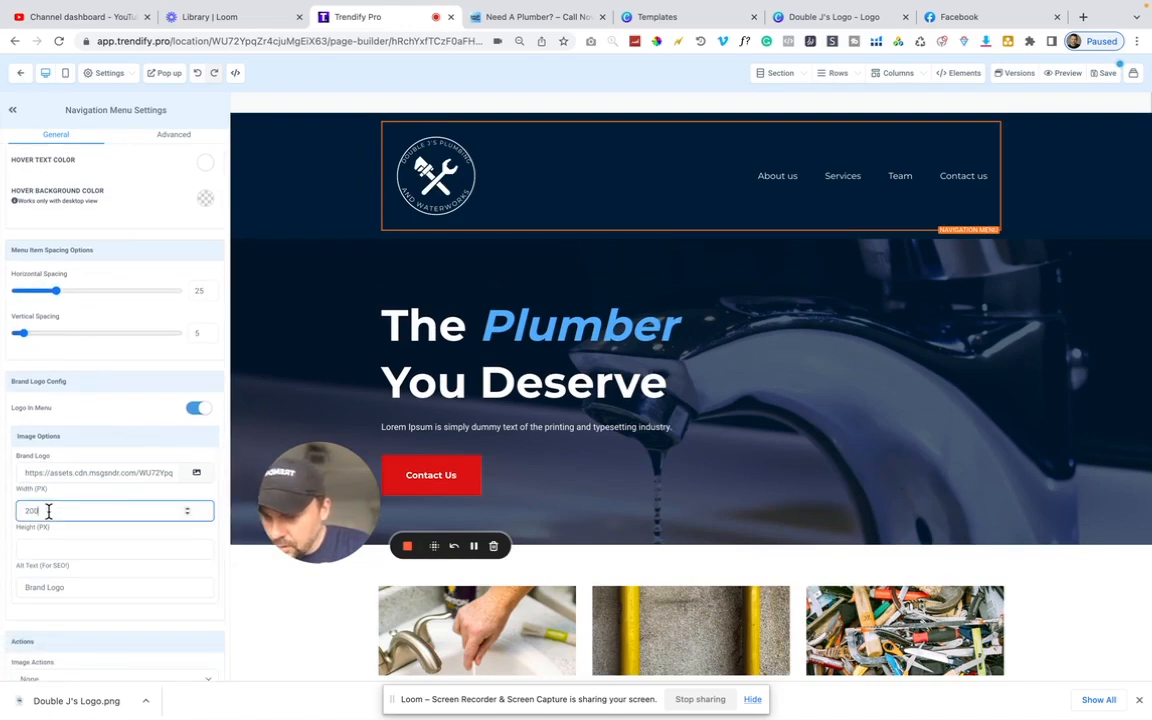
click(187, 515)
click(187, 515)
click(187, 515)
click(187, 515)
click(187, 515)
click(187, 515)
click(187, 515)
click(187, 515)
click(187, 515)
click(187, 515)
click(187, 515)
click(187, 515)
click(187, 515)
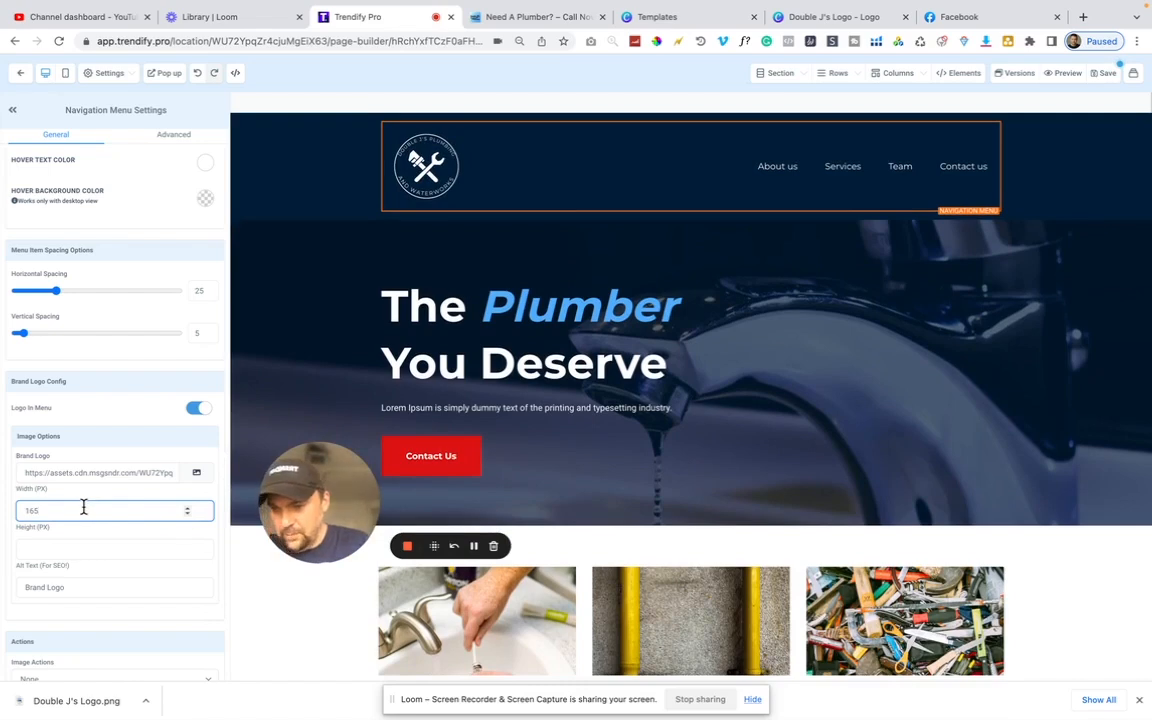
text(100)
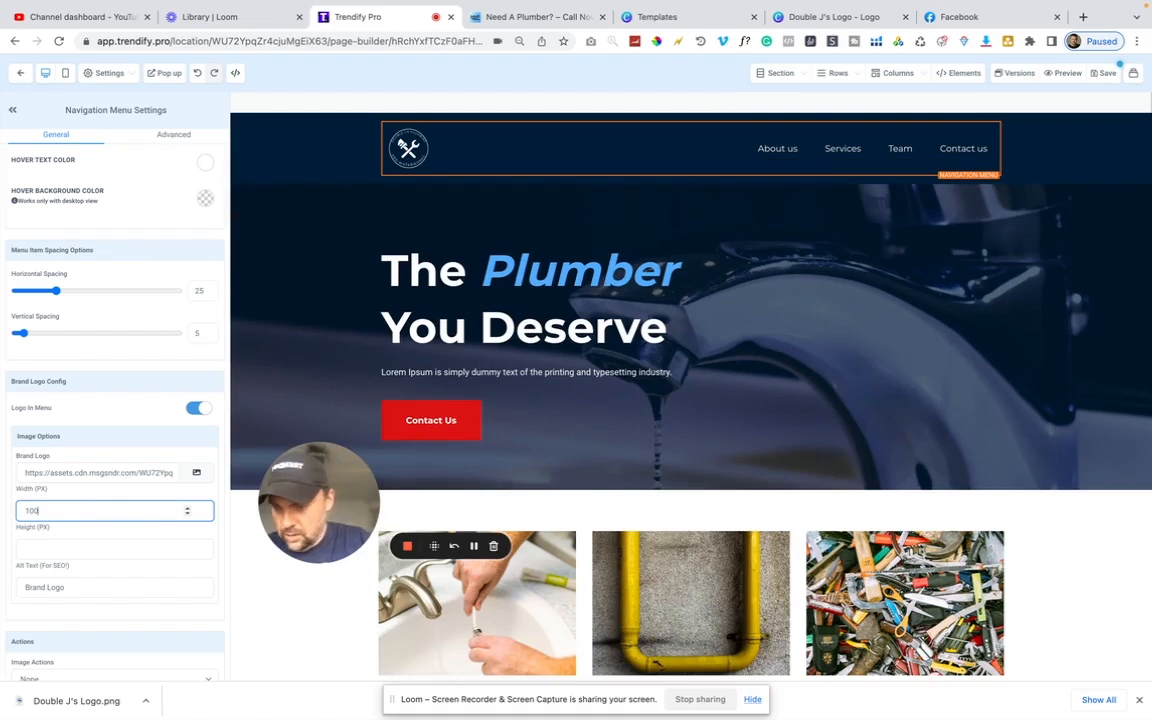
key(BackSpace)
key(BackSpace)
text(50)
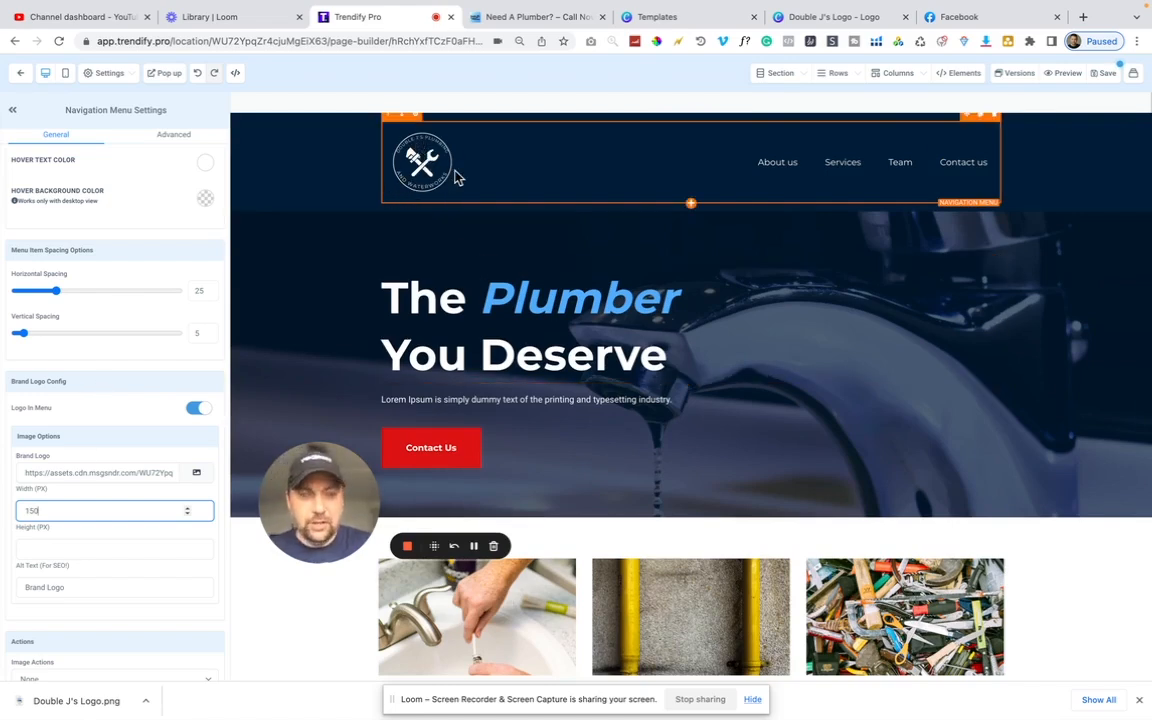
Change the first line of the hero headline to "Double J's Plumbing", keeping "Plumbing" in the blue italic style
click(544, 318)
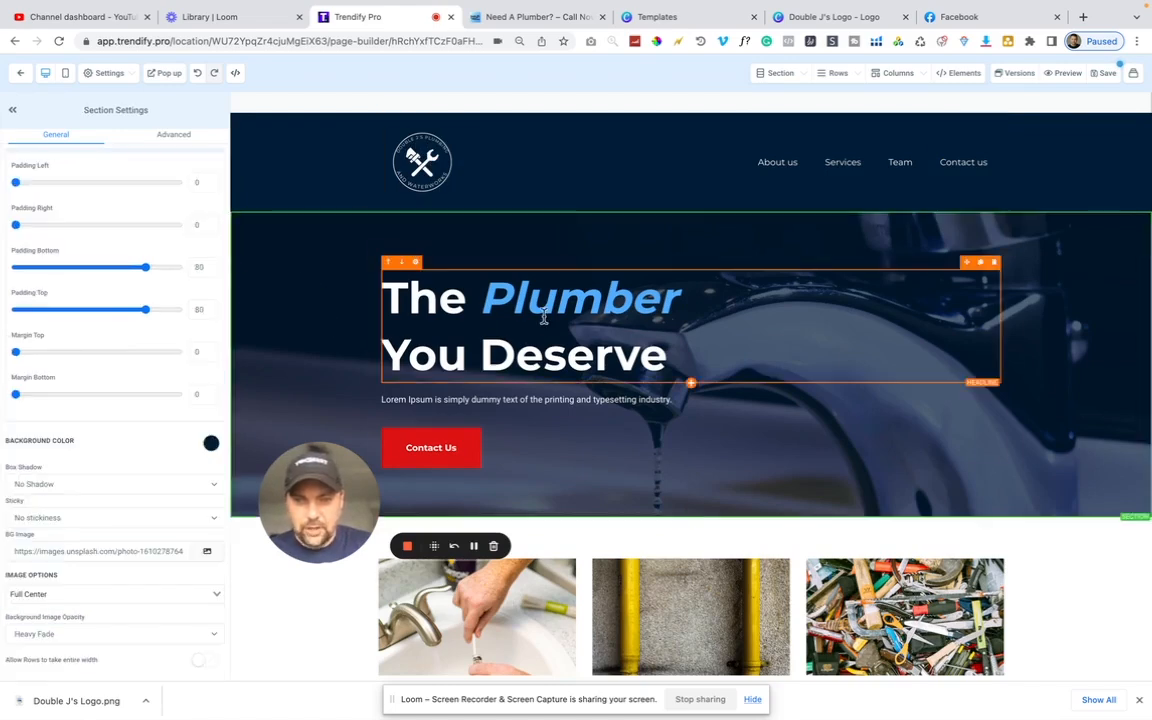
drag(673, 363, 383, 290)
click(383, 295)
double_click(383, 297)
text(Double J)
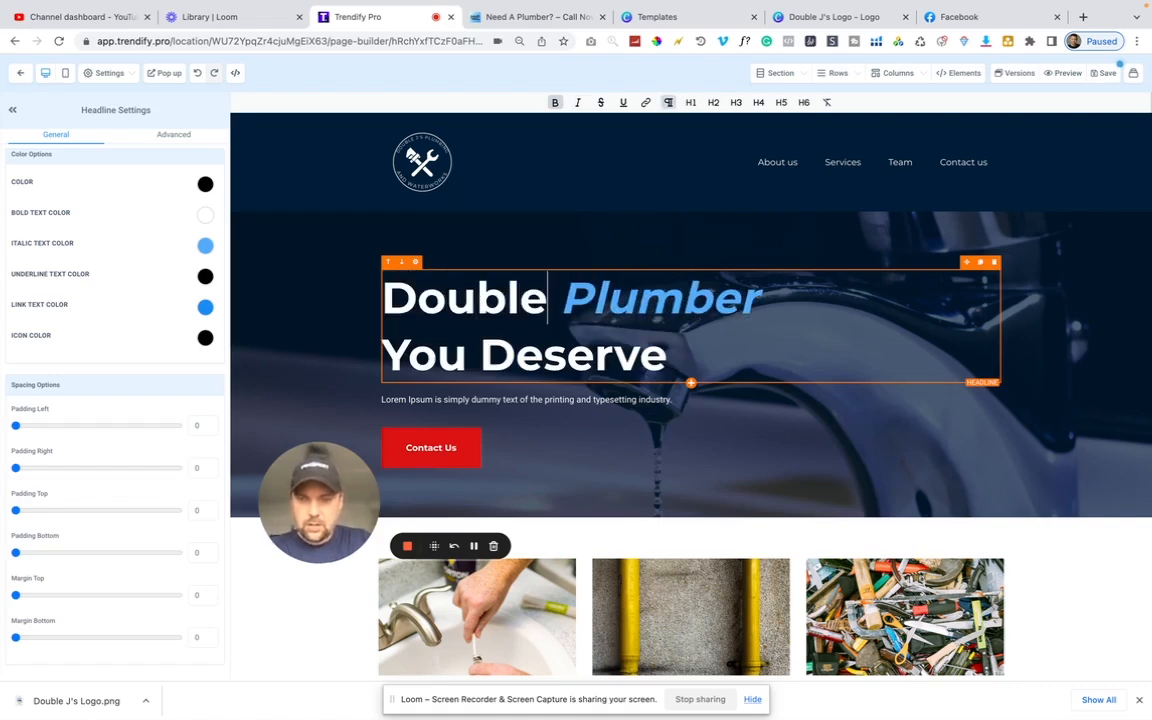
text('s)
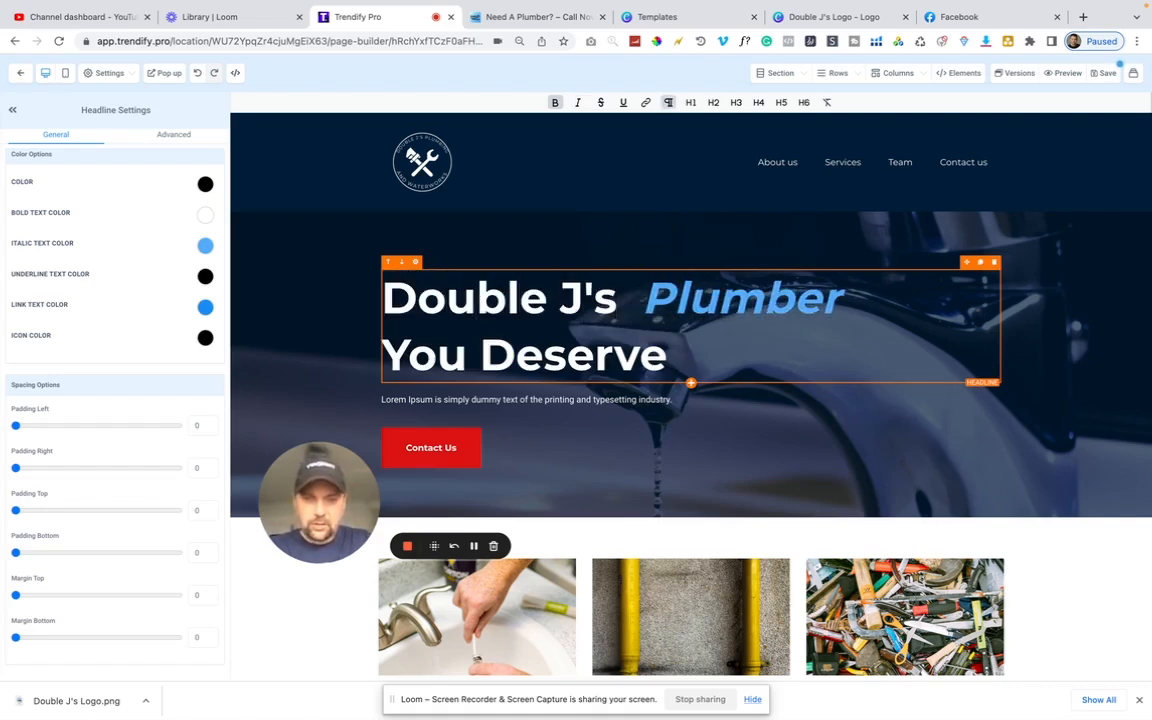
key(Delete)
drag(829, 297, 785, 296)
text(ing)
Change the headline's second line to "Is Here For You!" and the paragraph below it to "Serving the greater Spring, TX area"
drag(666, 354, 382, 358)
key(BackSpace)
text(Is)
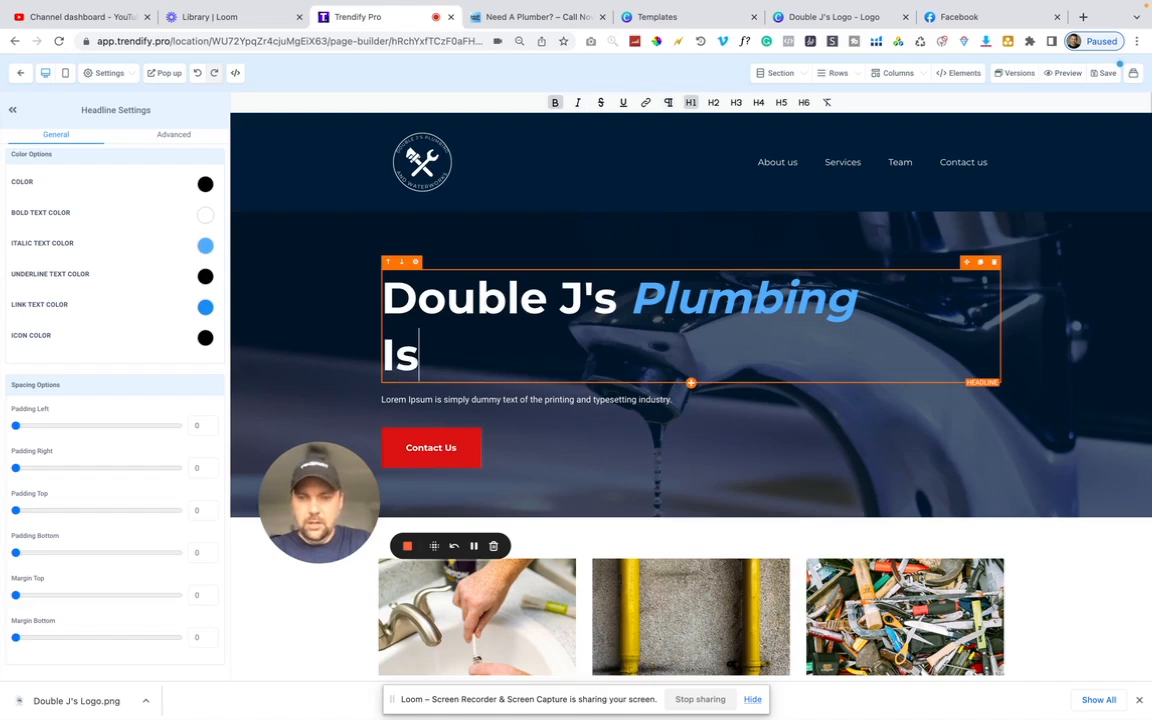
text( Here For You)
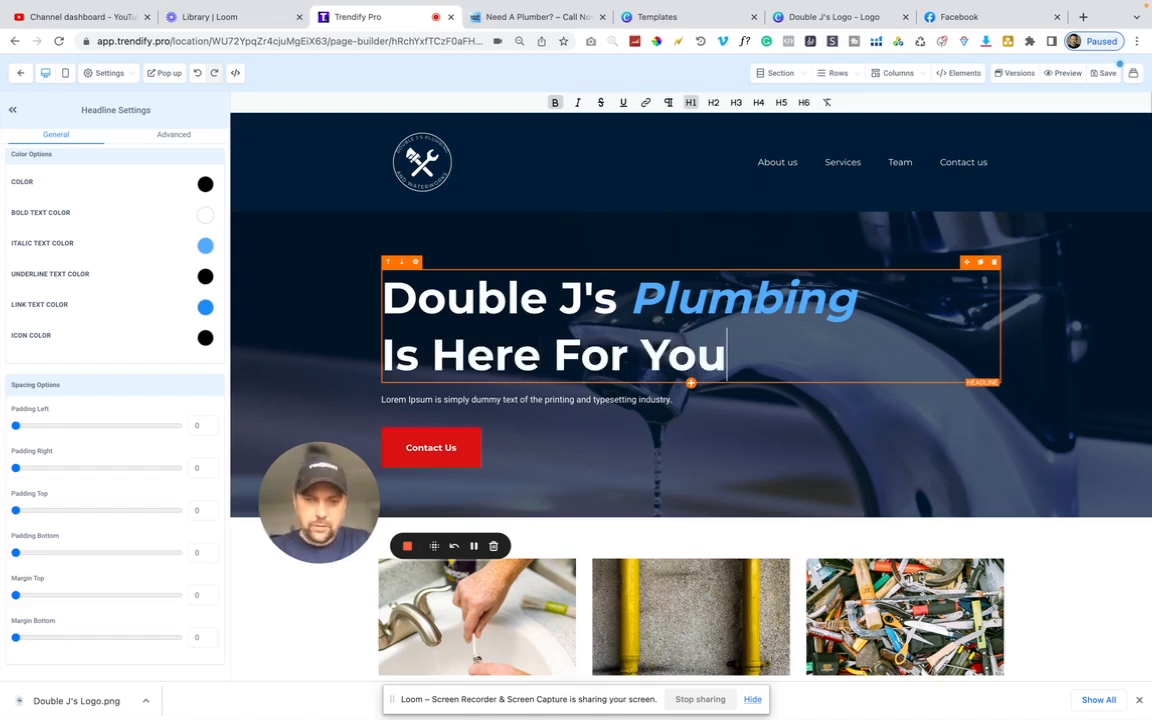
text(!)
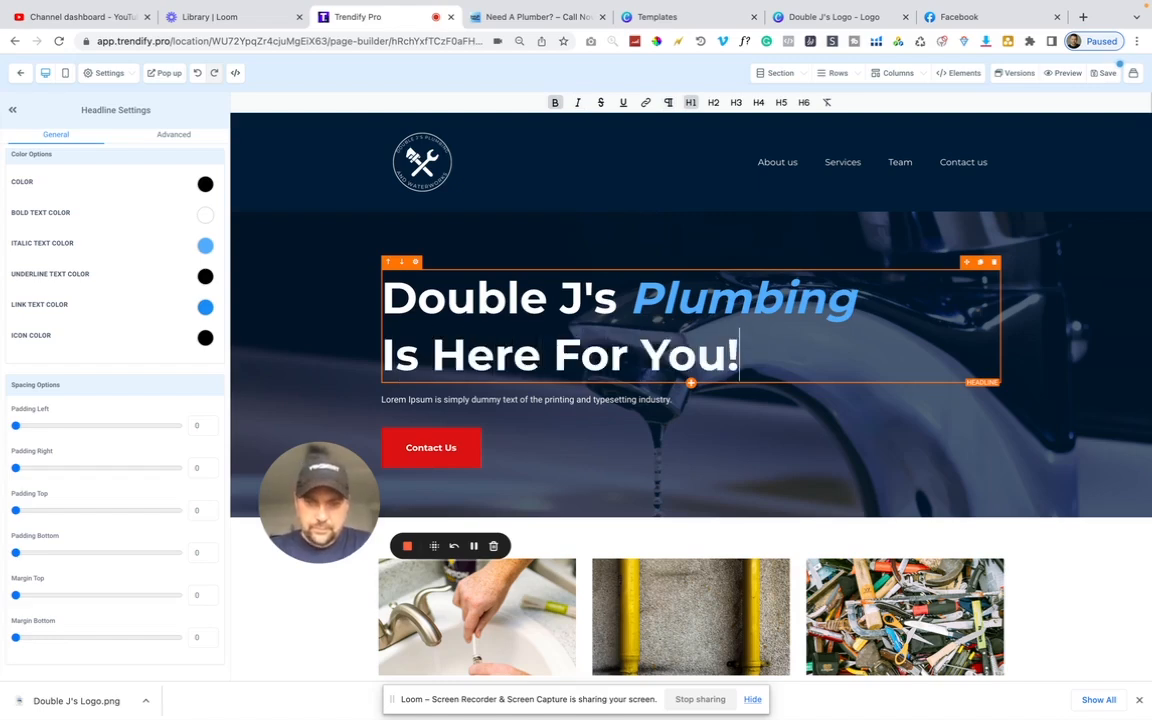
click(434, 399)
text(S)
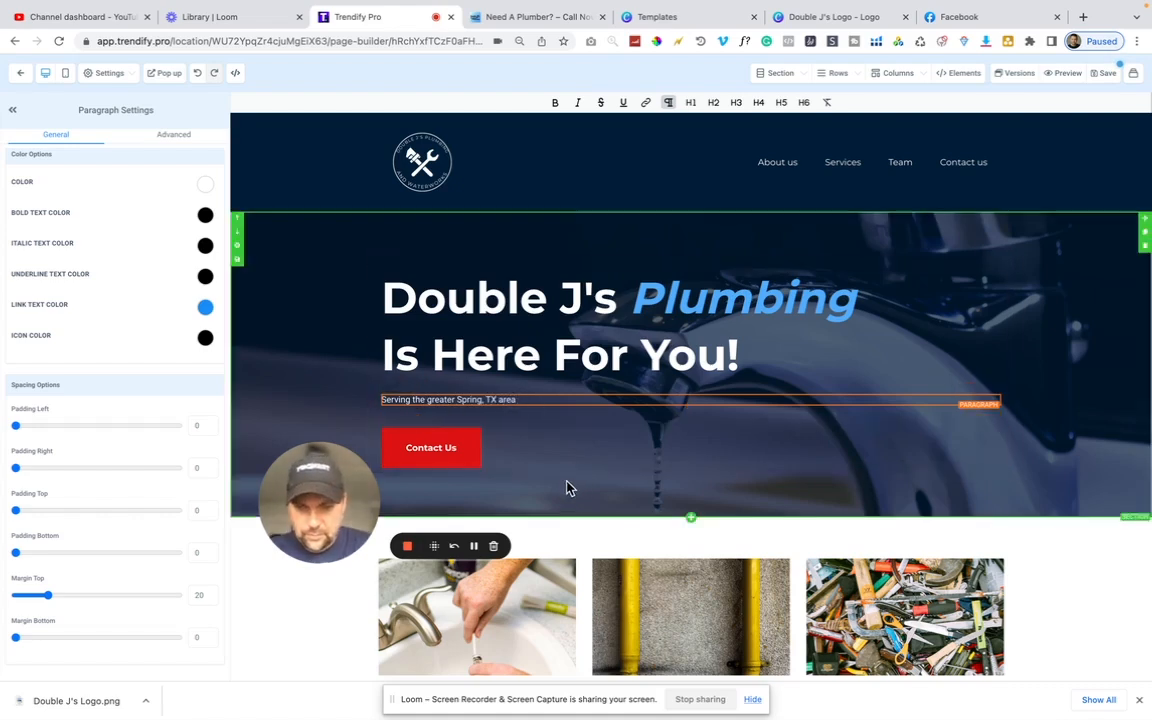
Replace the Residential Plumbing card's placeholder text with "We handle all of your residential plumbing needs in Spring, TX"
scroll(570, 500, down, 1)
scroll(569, 500, down, 5)
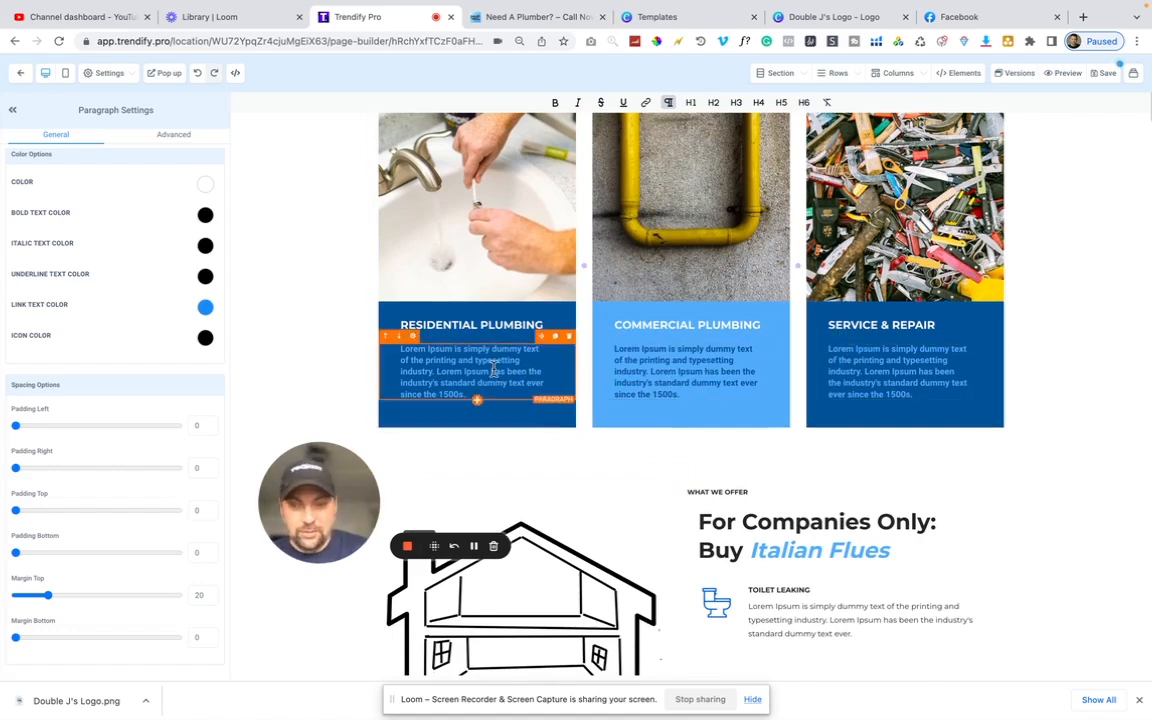
drag(473, 392, 401, 352)
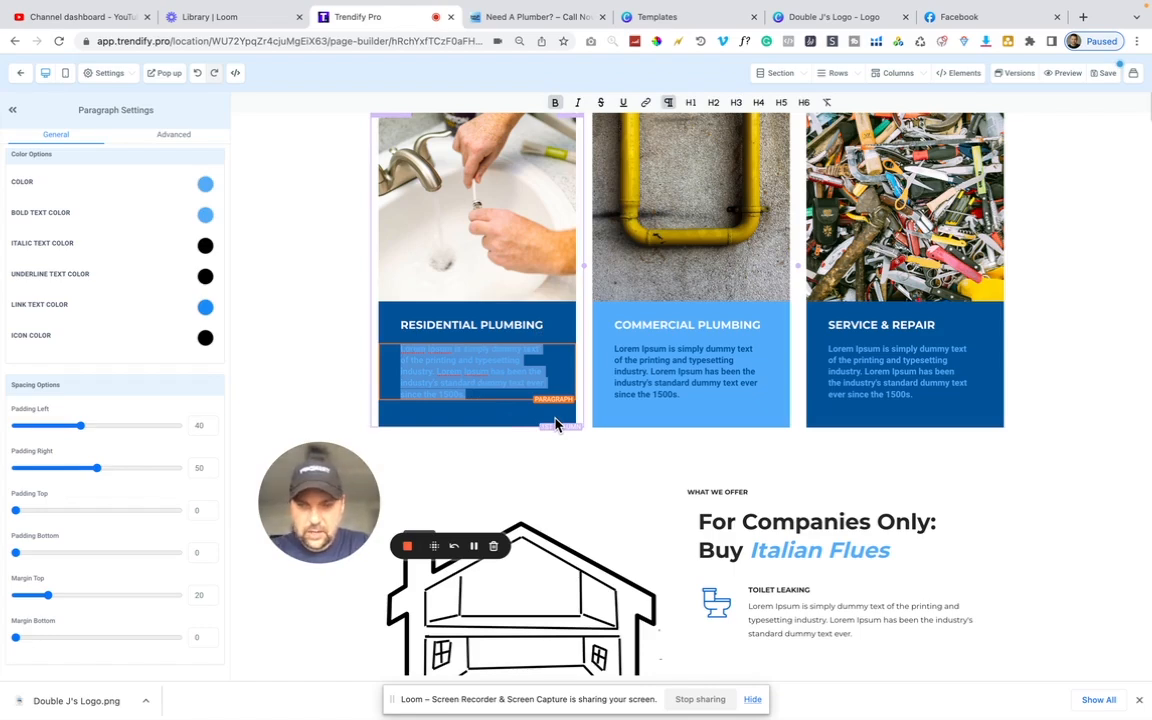
text(We handle)
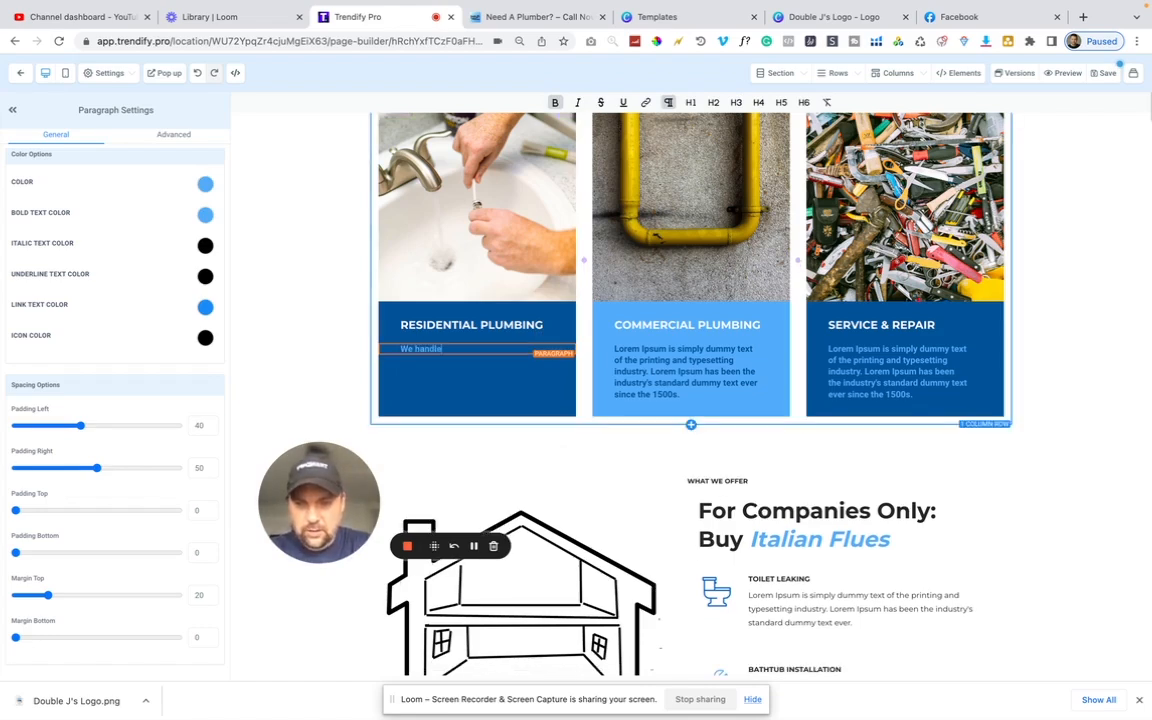
text( all of your)
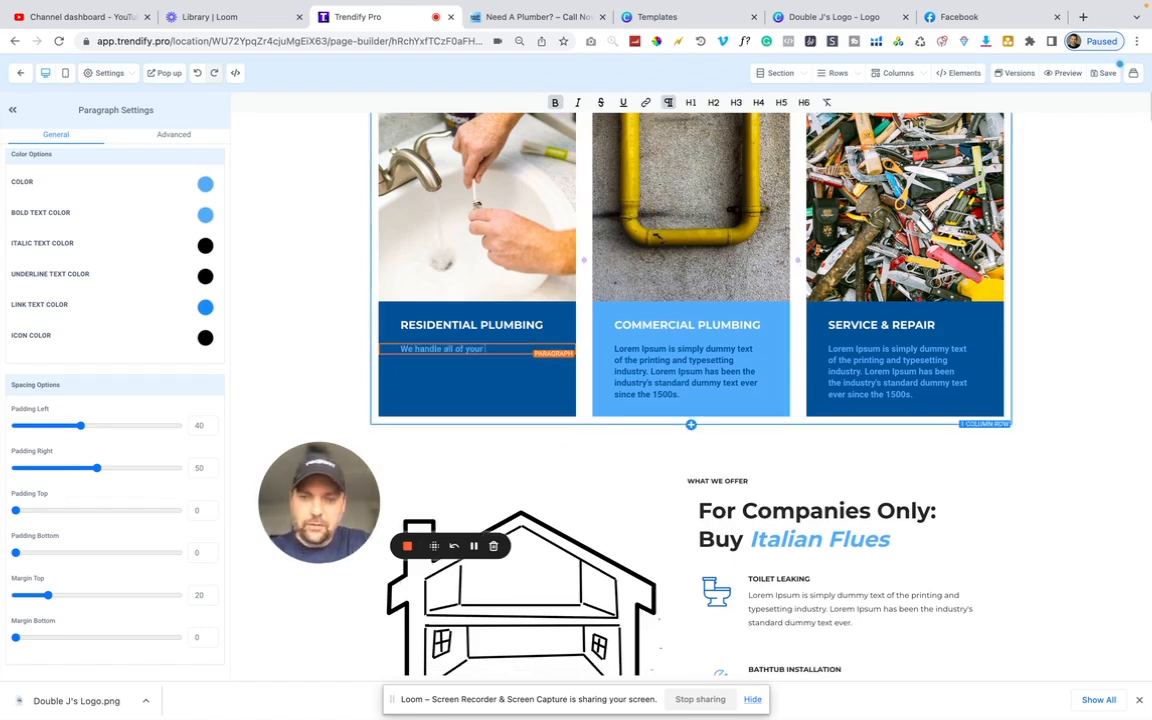
text( residential)
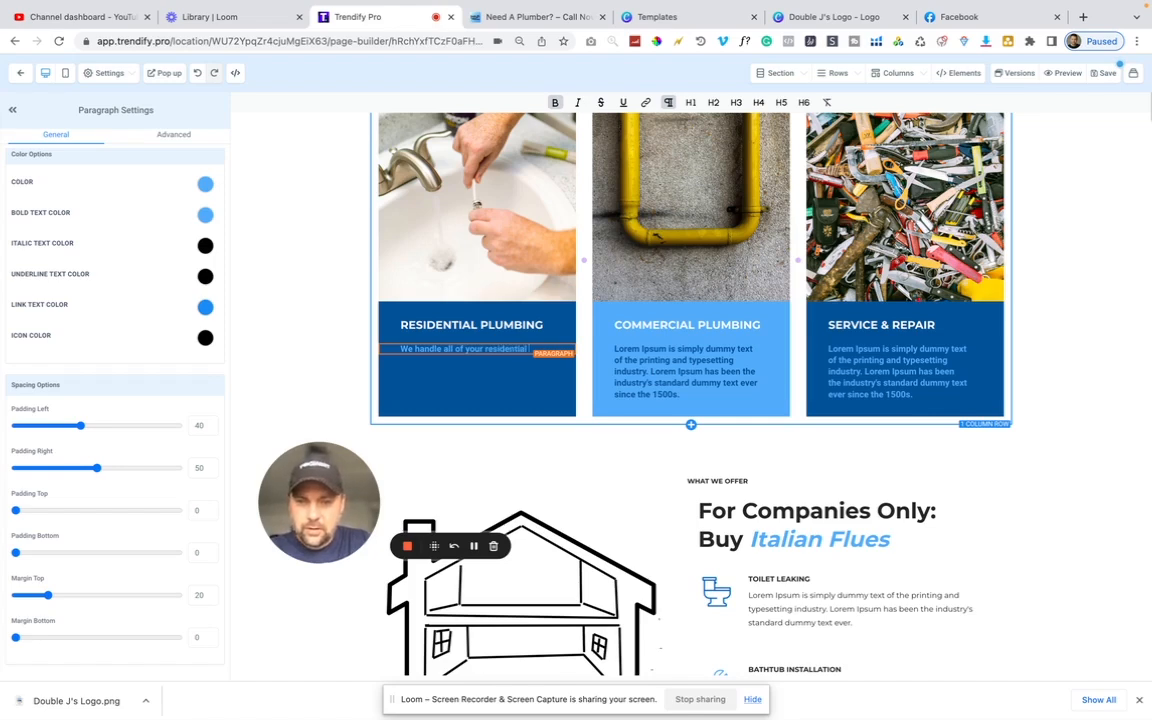
text( plumbing need)
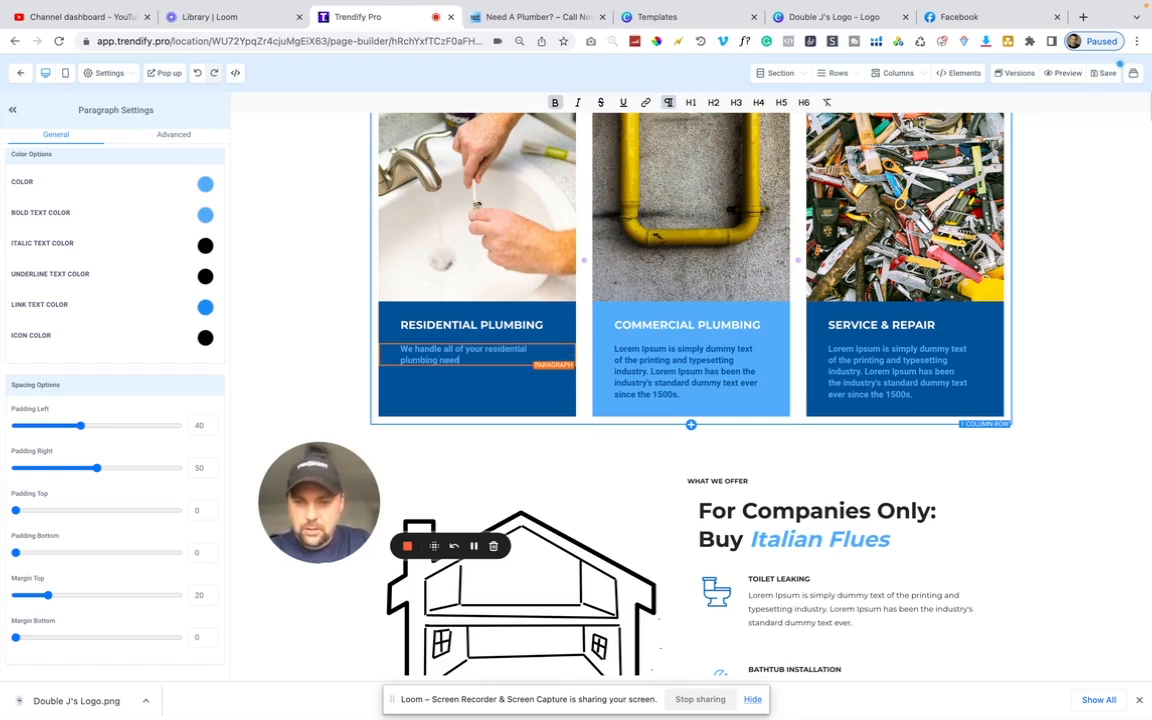
text(s in Spring)
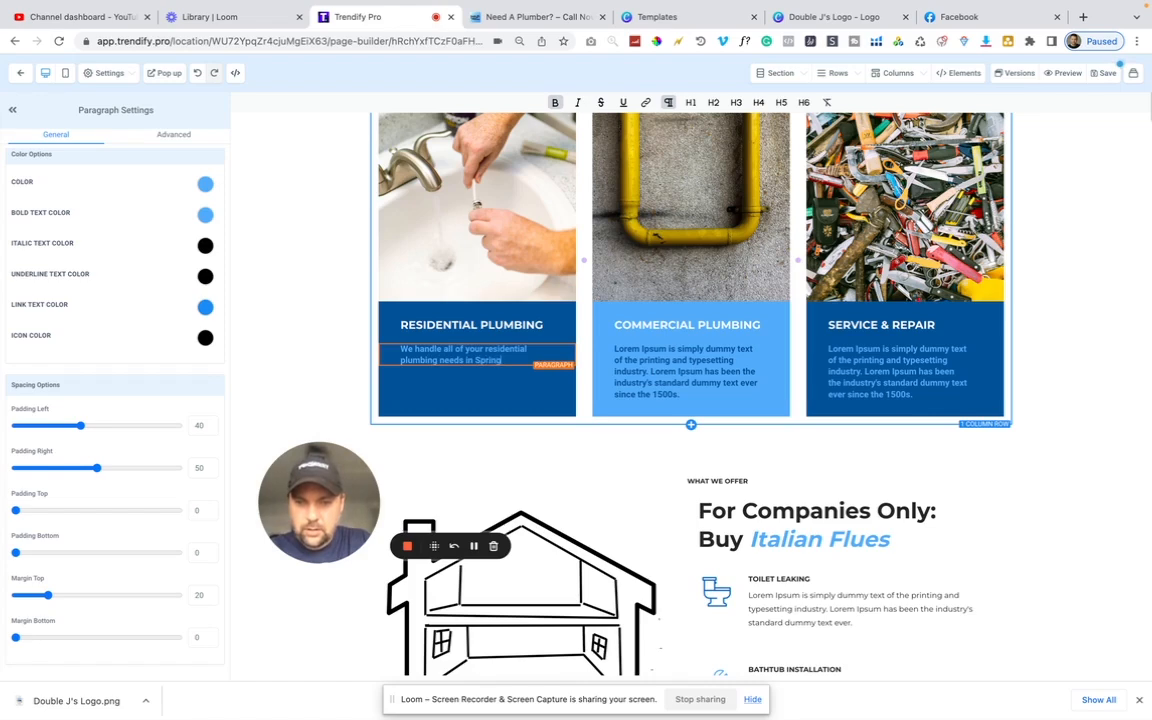
text(. TX)
Replace the Commercial Plumbing card's placeholder text with "Got a commercial plumbing problem. We can help!"
click(662, 362)
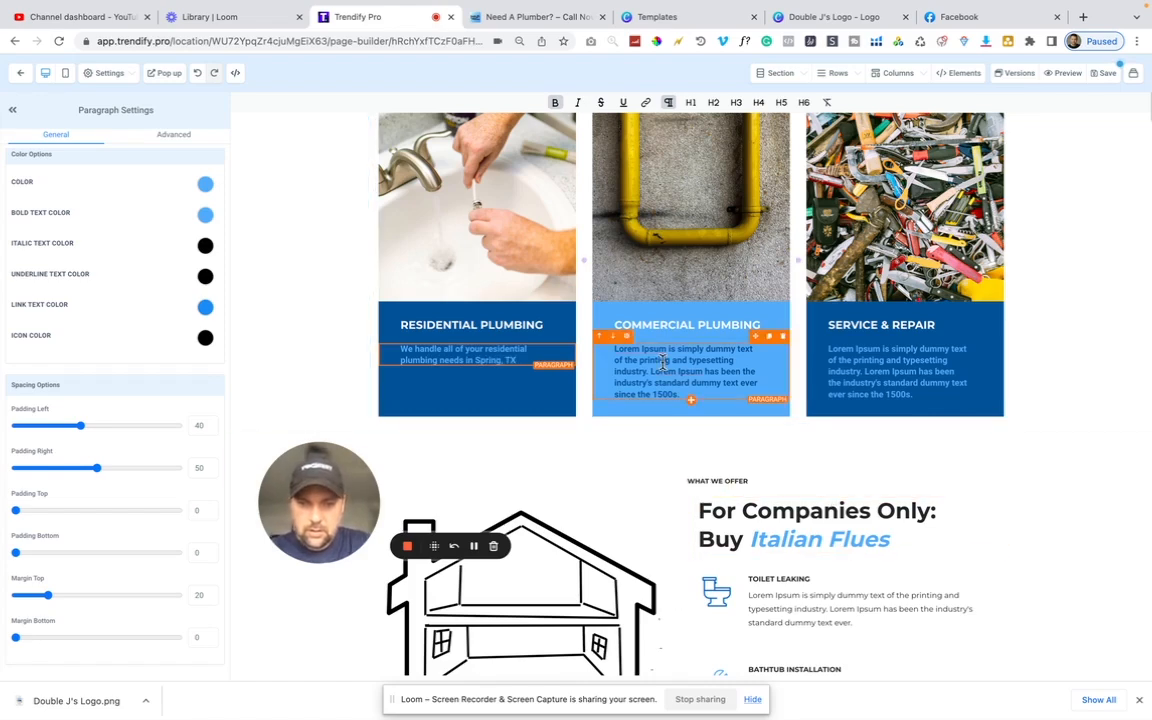
click(662, 362)
key(ctrl+a)
text(Got a commercial plumbing problem? We ca)
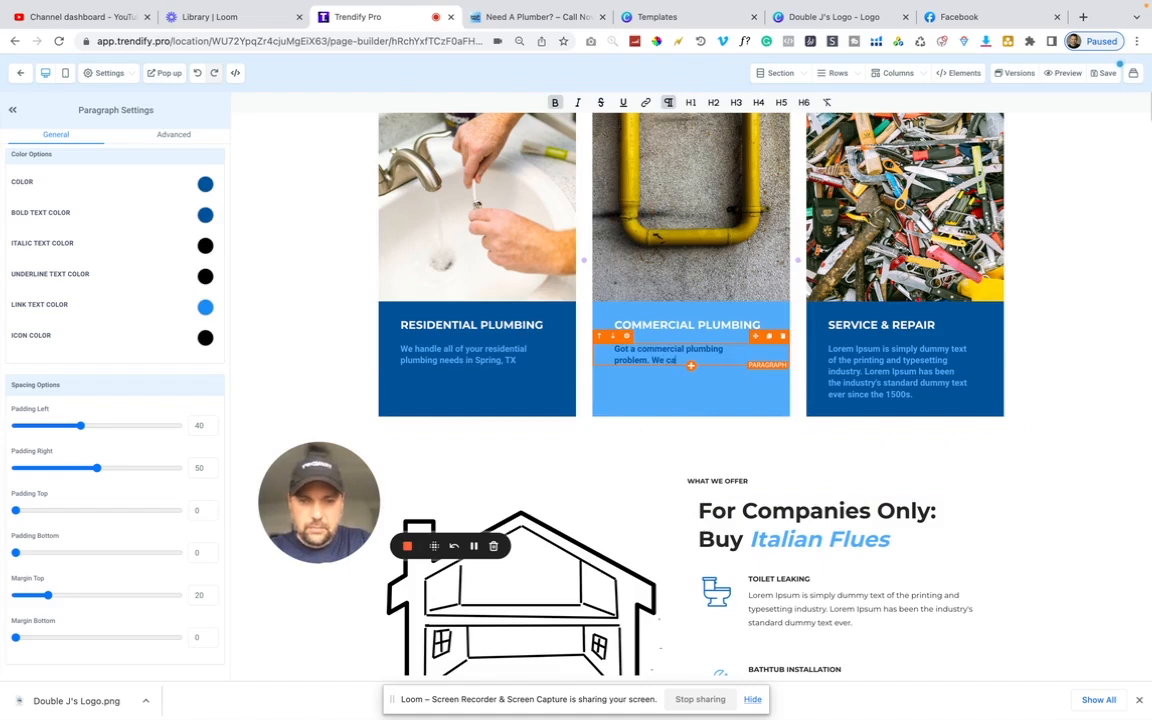
text(n help!)
Replace the Service & Repair card's placeholder text with "We fix and repair all of your plumbing problems!"
triple_click(921, 380)
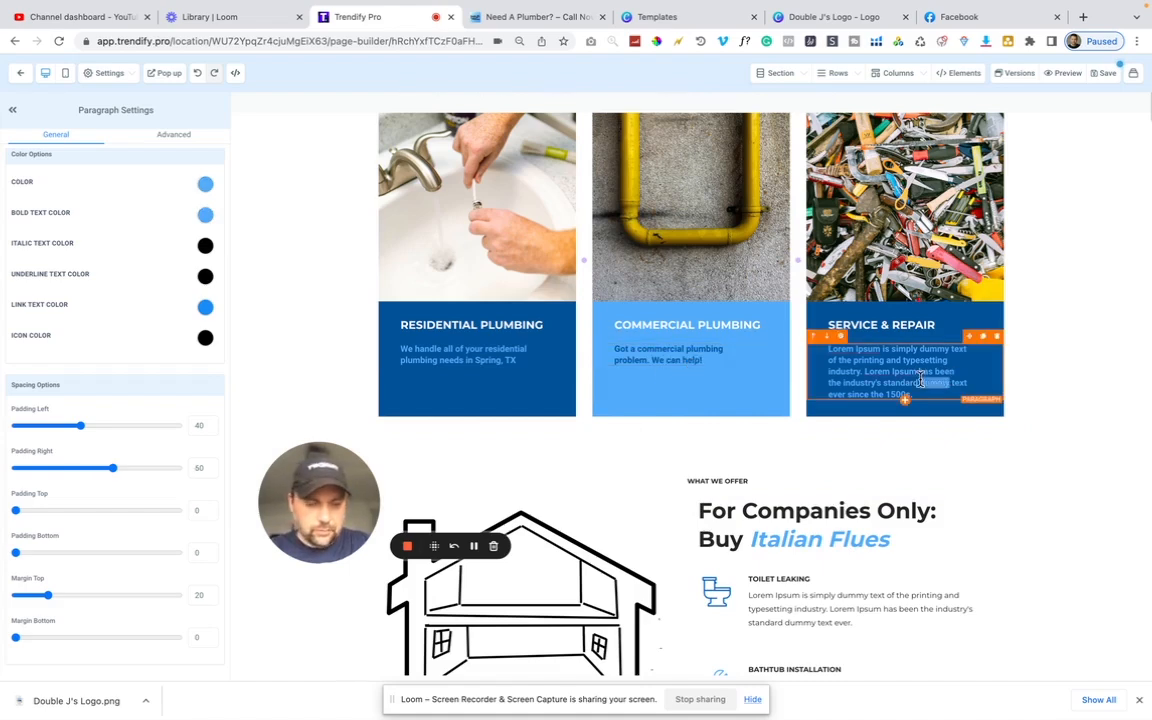
text(W)
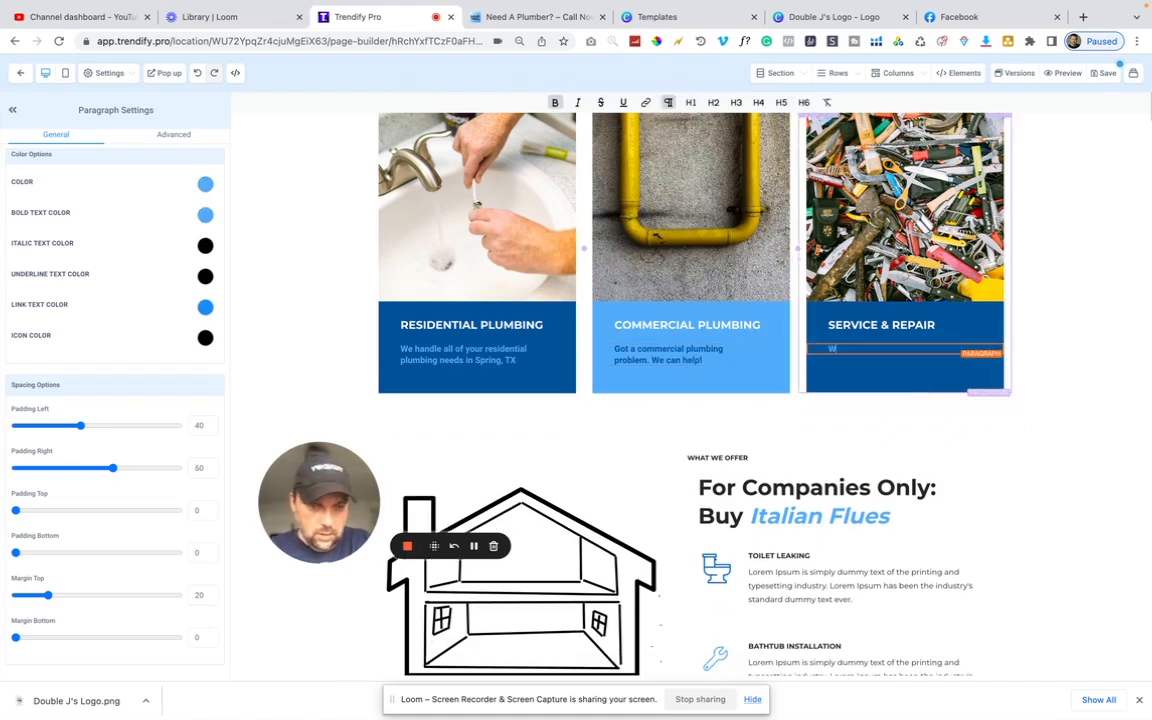
text(e fix and repair)
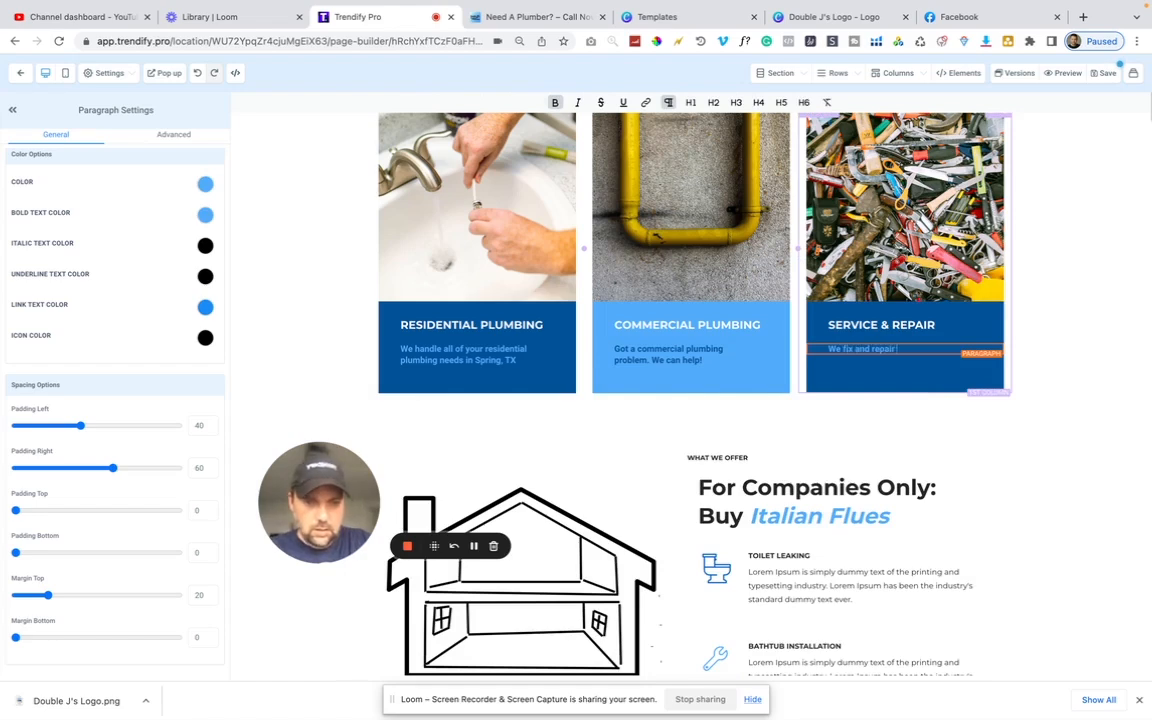
text( all of your plumbing)
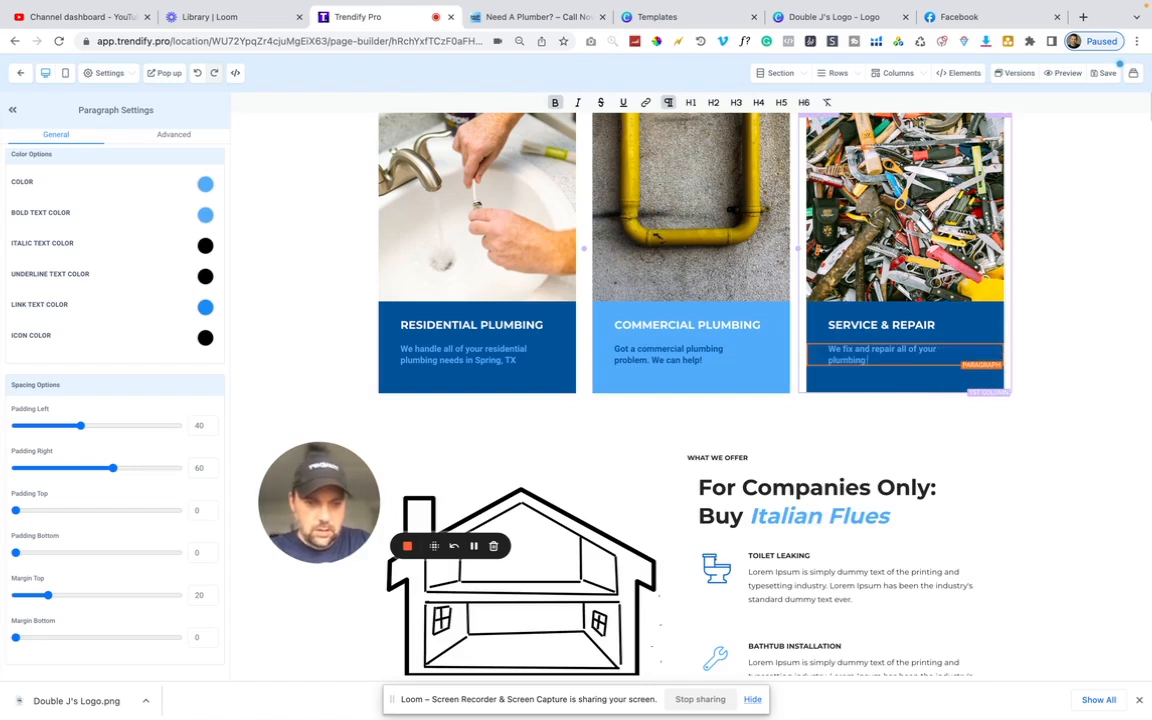
text( problems!)
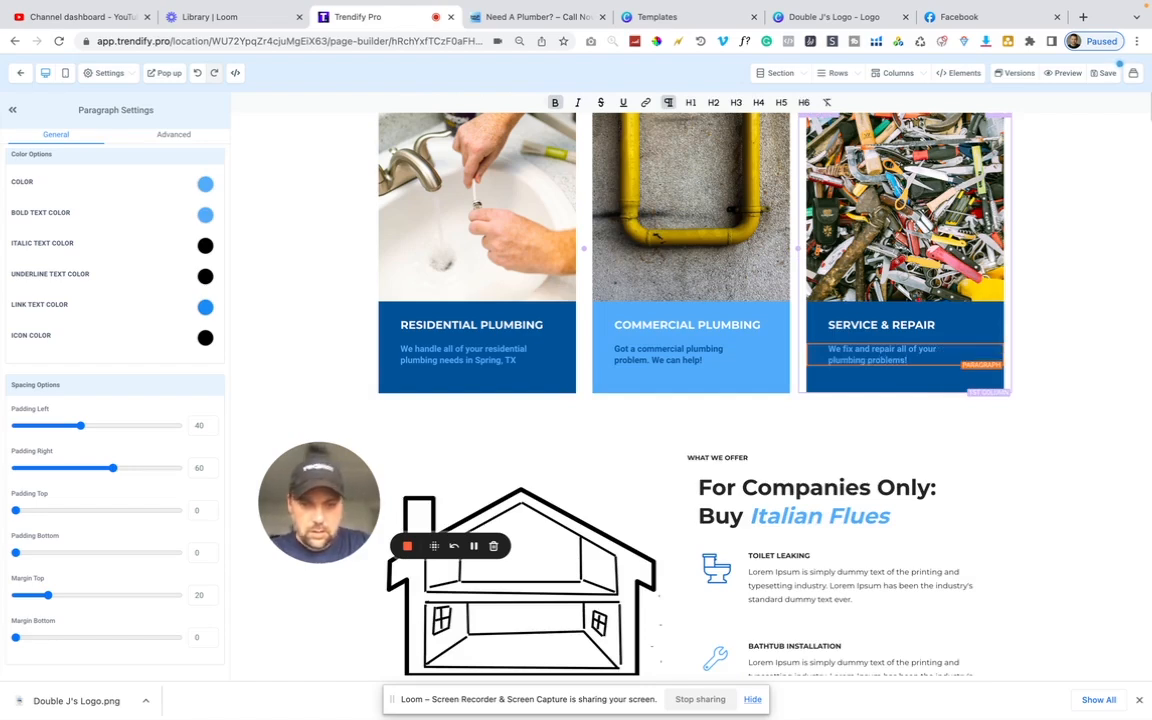
Review the remaining template sections, the edited service cards and the hero section of the page
scroll(970, 485, down, 5)
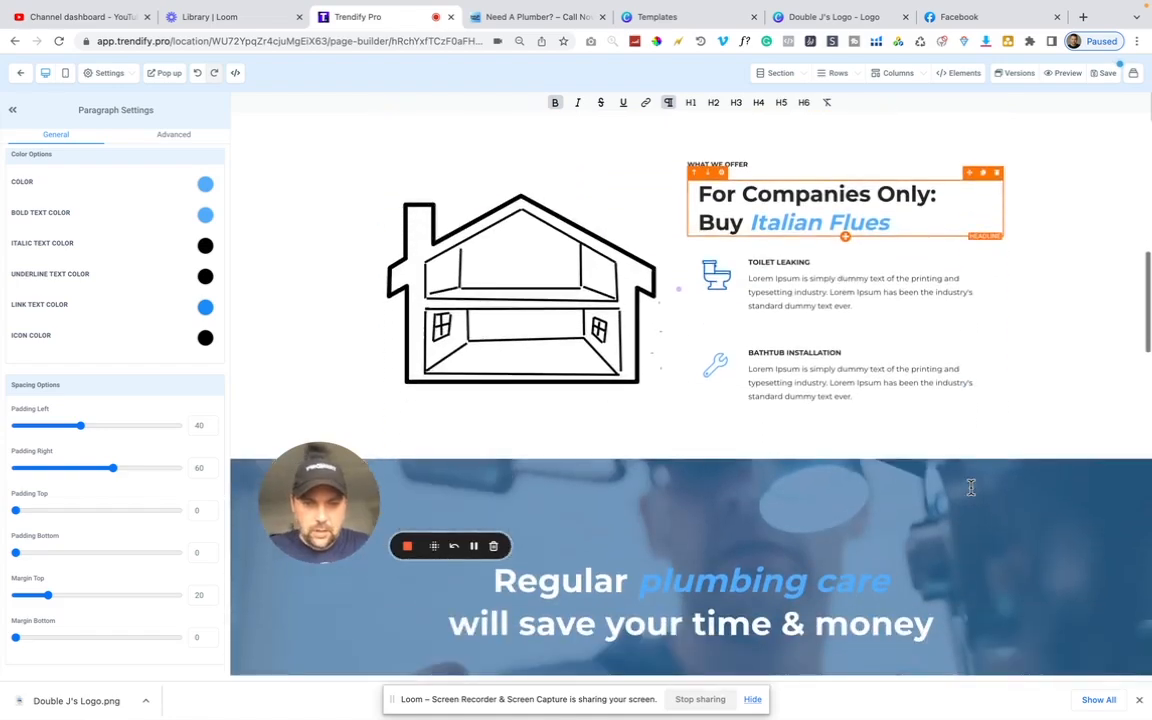
scroll(970, 487, down, 10)
scroll(970, 487, up, 15)
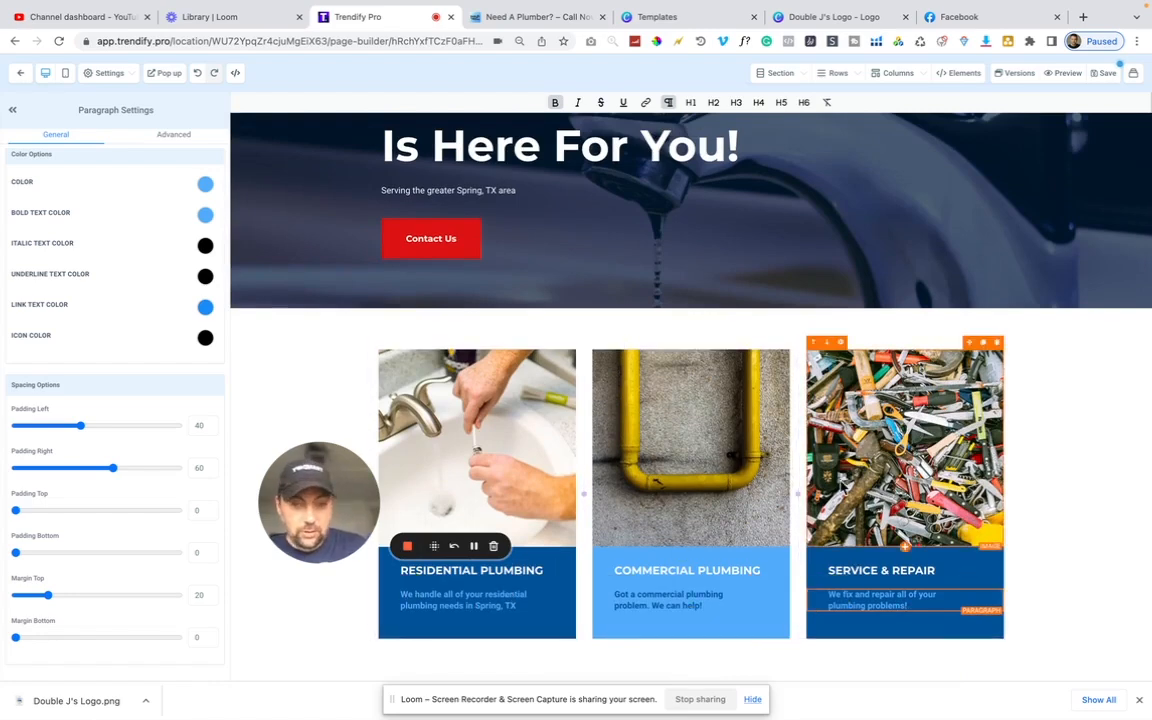
scroll(840, 487, up, 4)
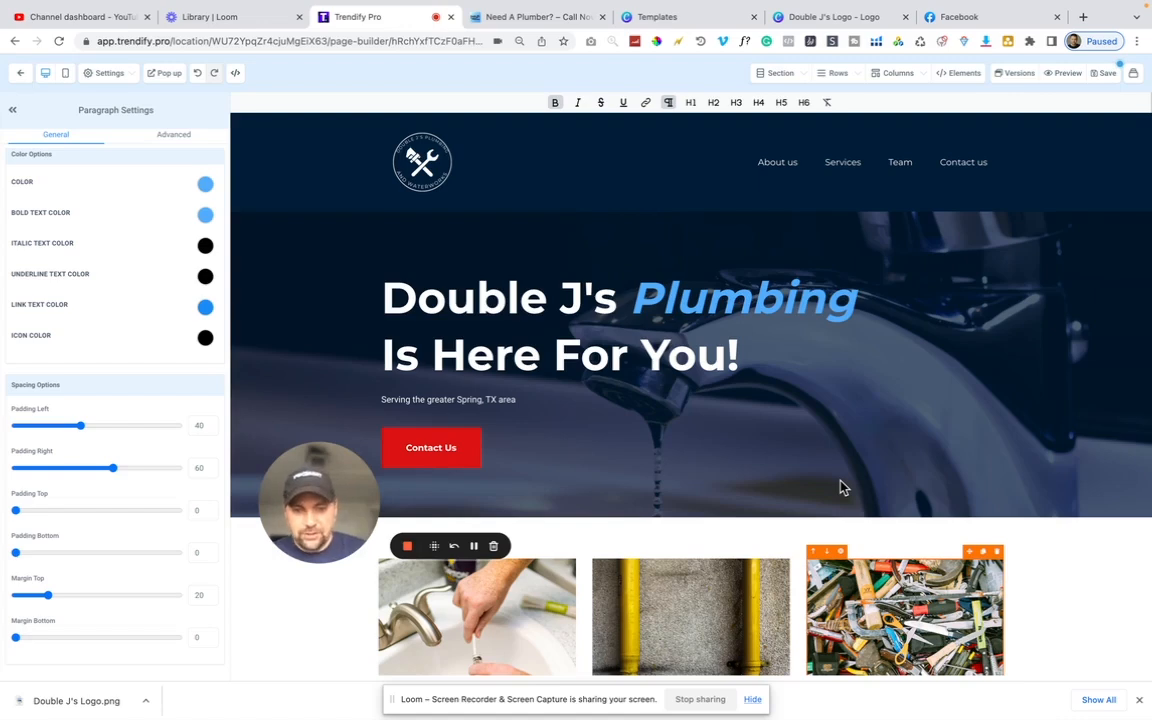
scroll(840, 487, down, 2)
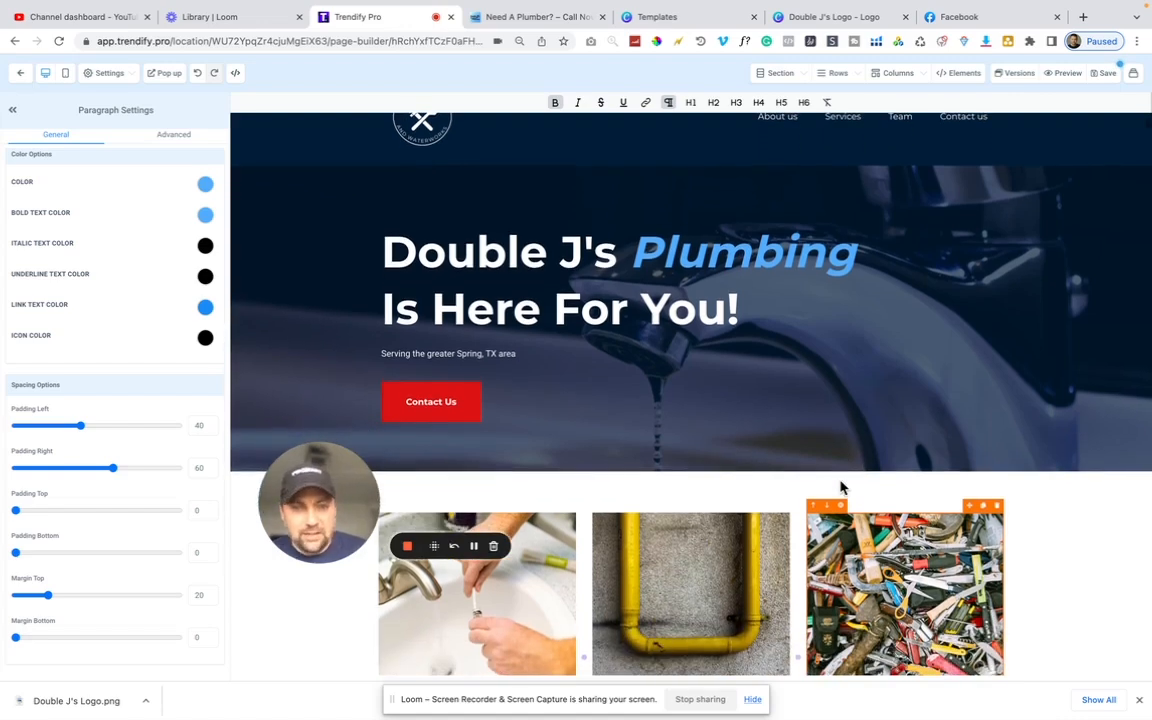
scroll(840, 487, up, 2)
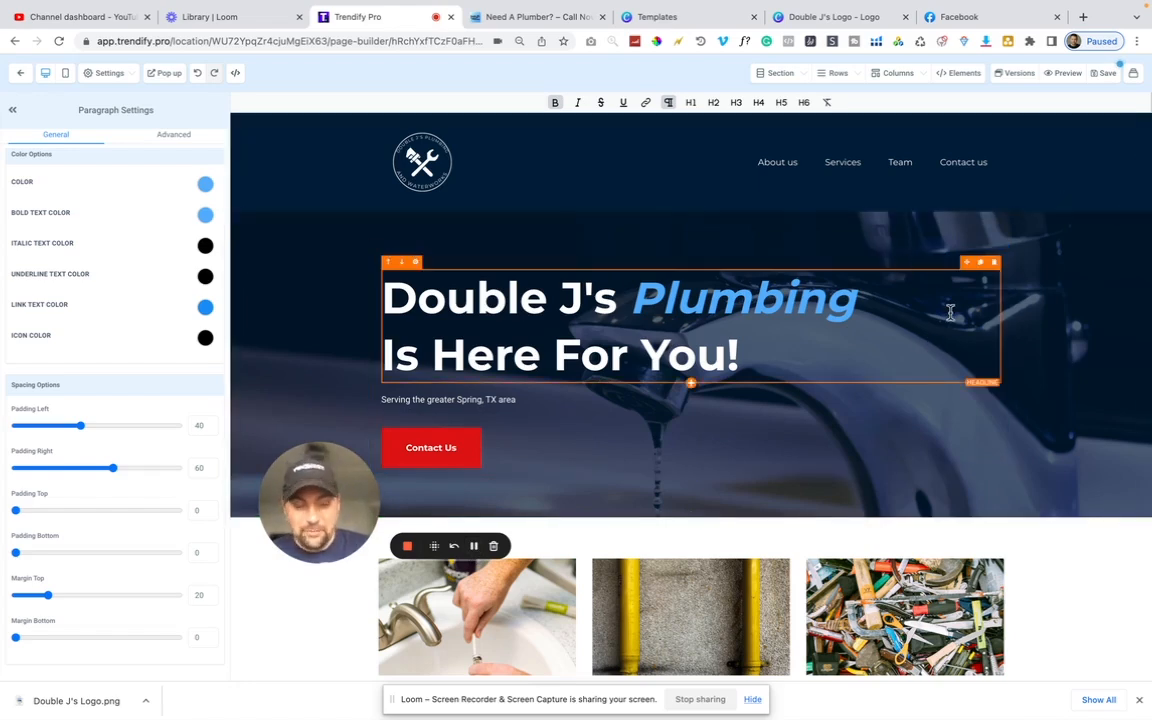
Set the page's SEO title to "Double J's Plumbing | Spring, TX", save the page and close the SEO meta data
click(1105, 80)
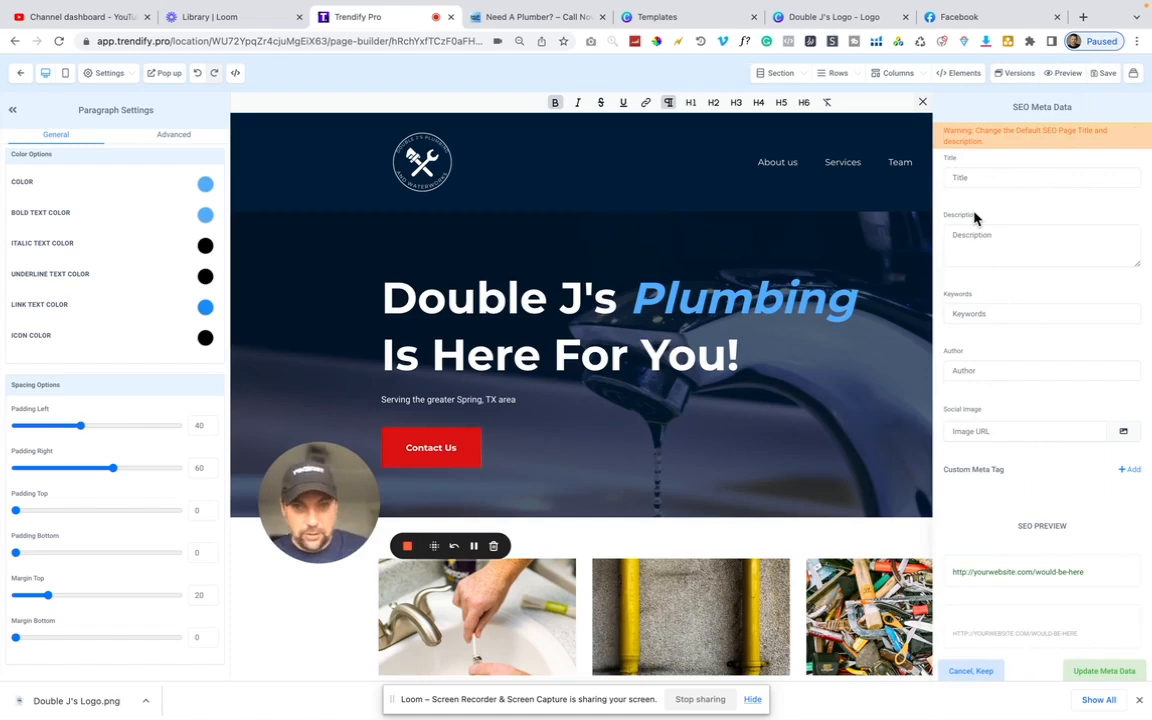
click(967, 180)
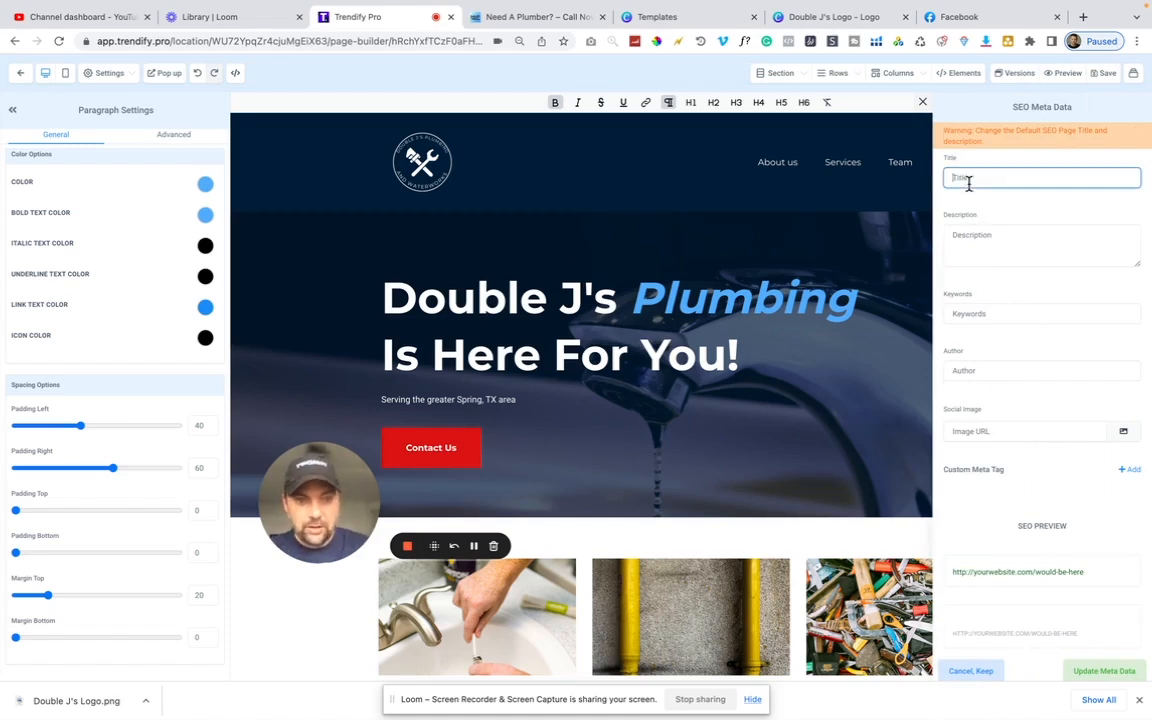
text(Double)
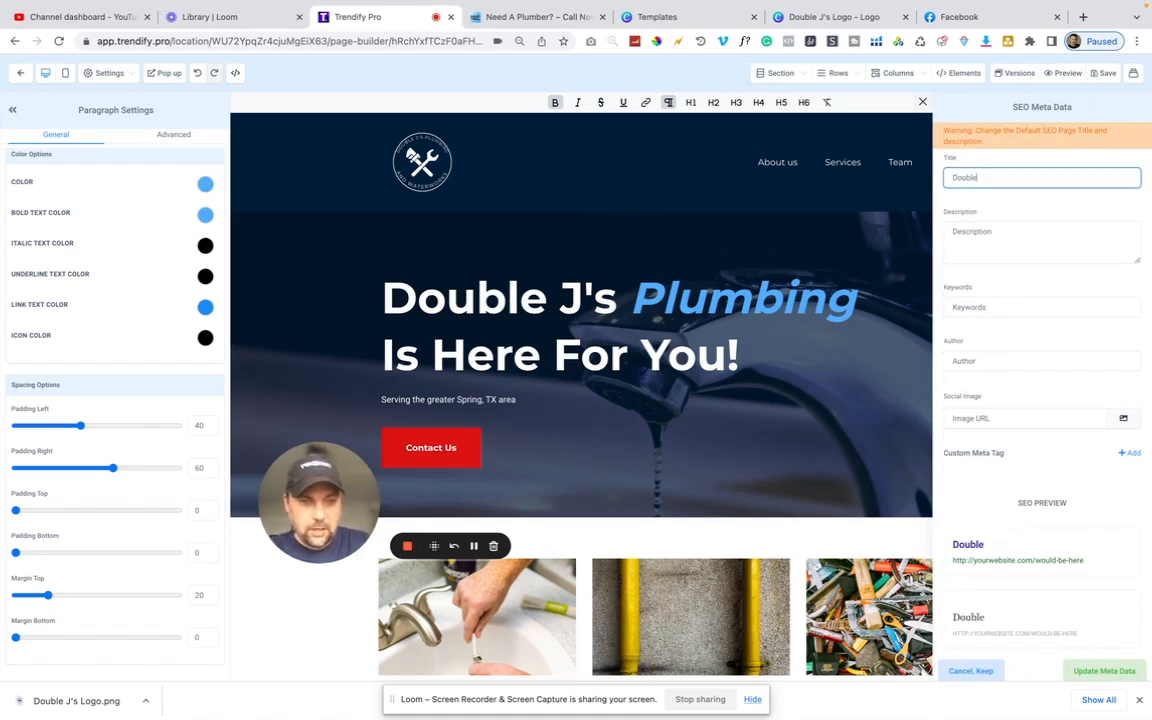
text( J's Plumbing | Spring, TX)
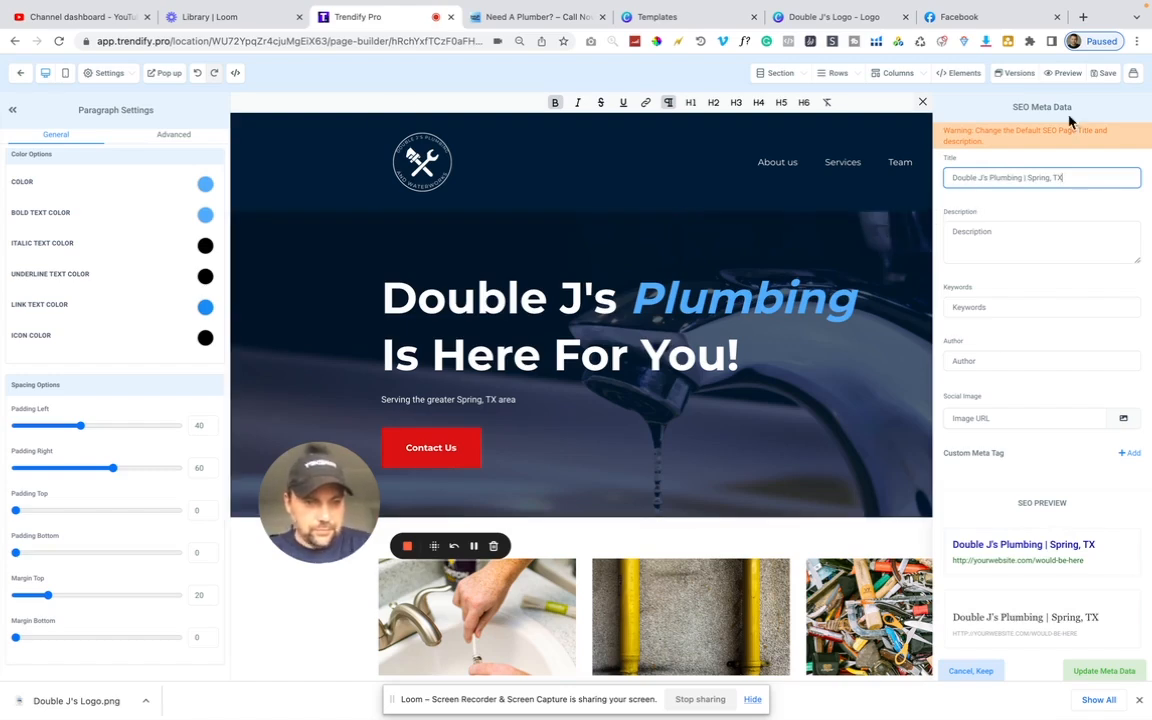
click(1105, 78)
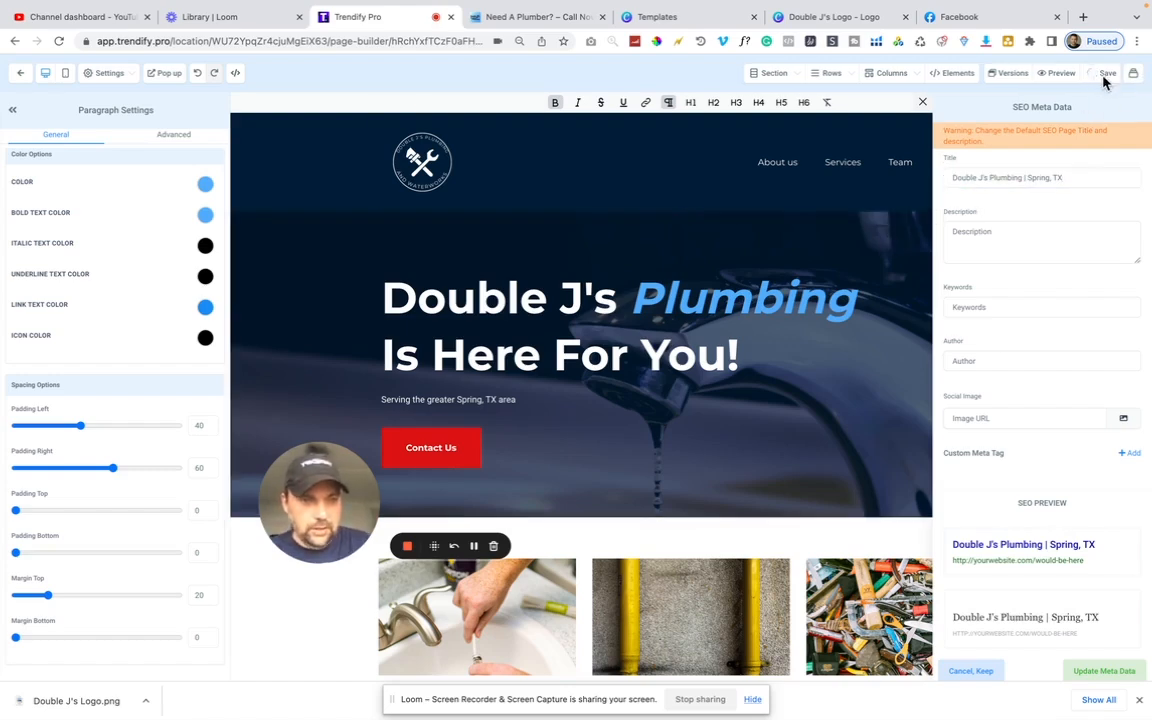
click(922, 102)
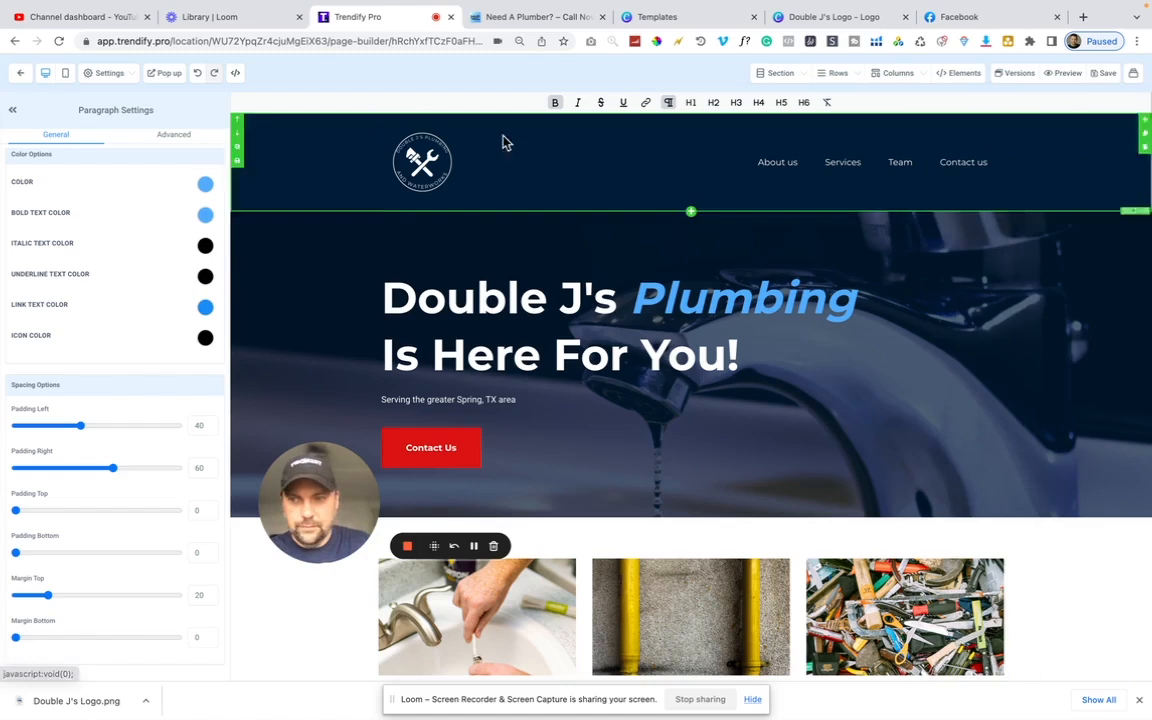
Switch the page to mobile view and set the navigation menu's mobile font size to 29
click(66, 75)
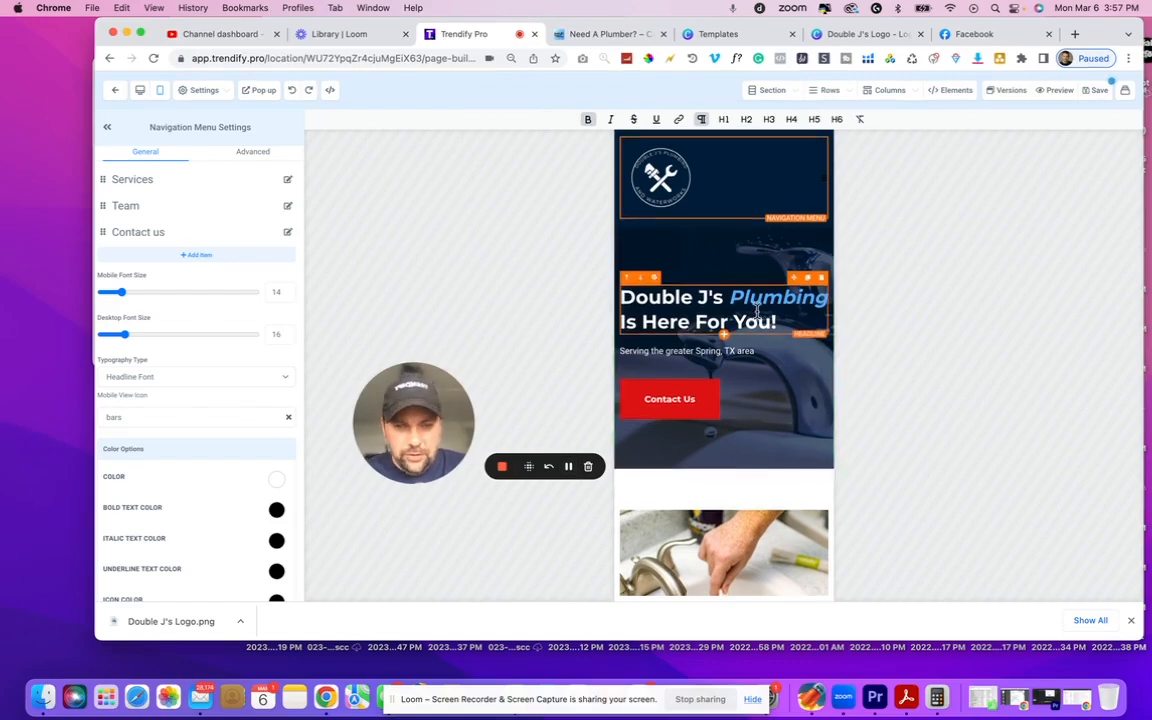
scroll(757, 311, down, 3)
scroll(757, 311, down, 10)
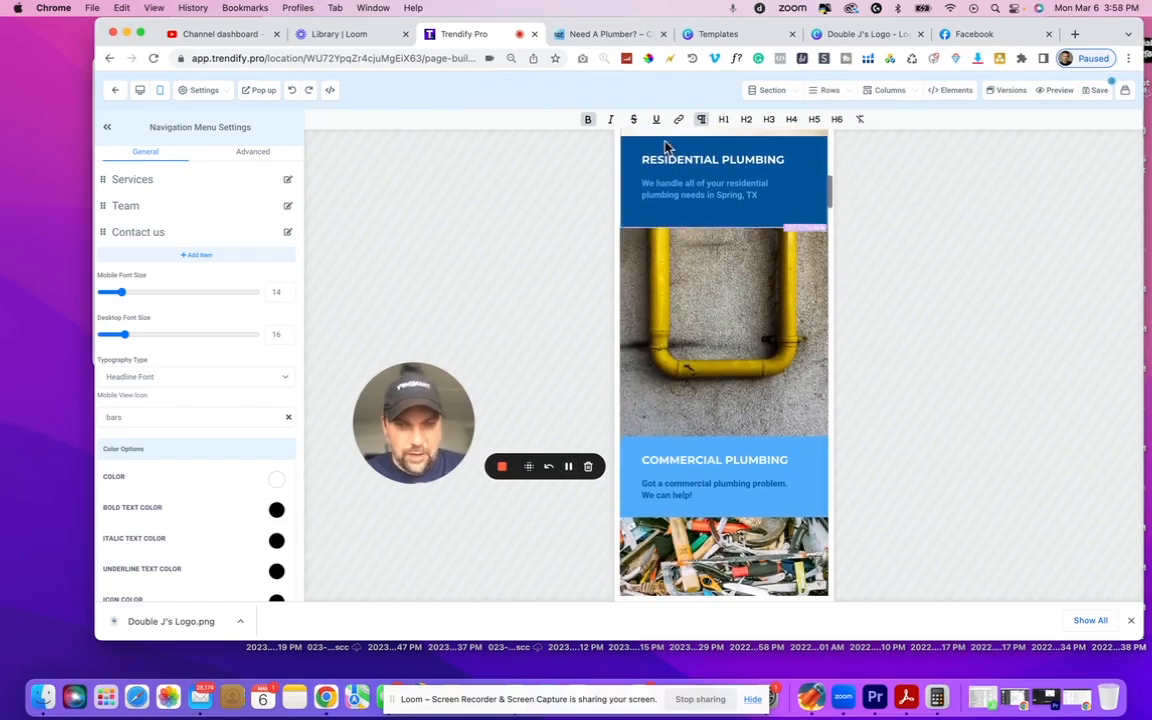
drag(121, 293, 145, 294)
scroll(679, 182, up, 2)
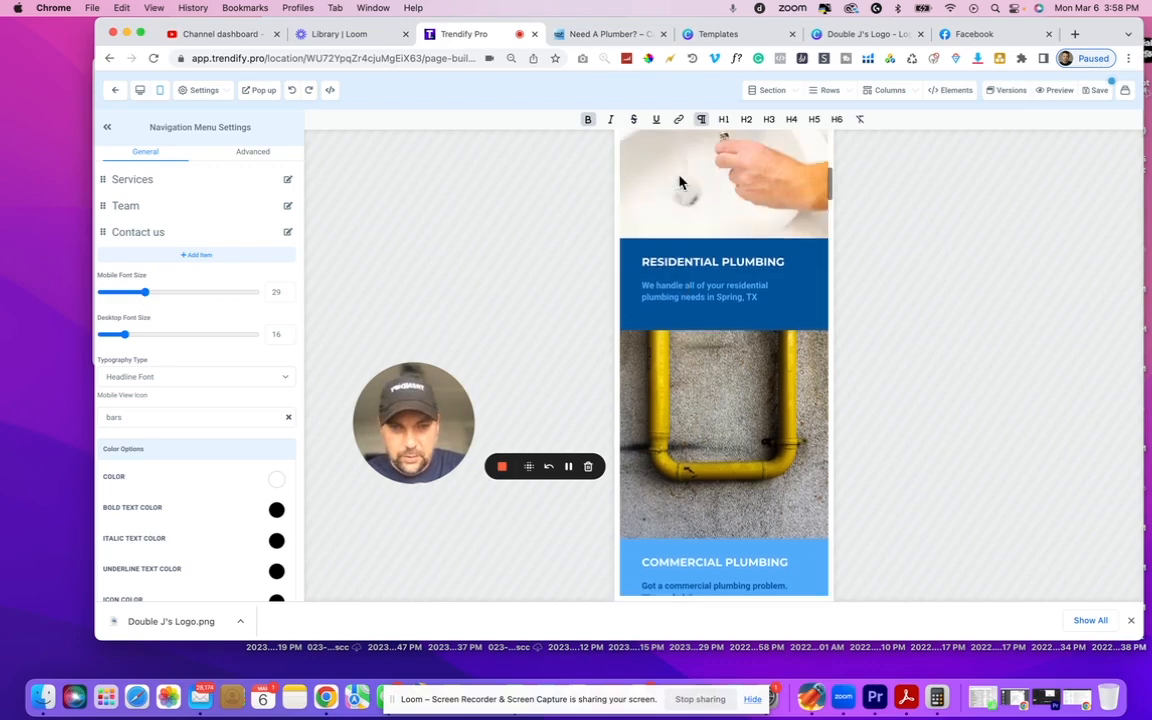
Set the mobile font size of the Residential Plumbing text to 21 and the Commercial Plumbing text to 28
click(630, 288)
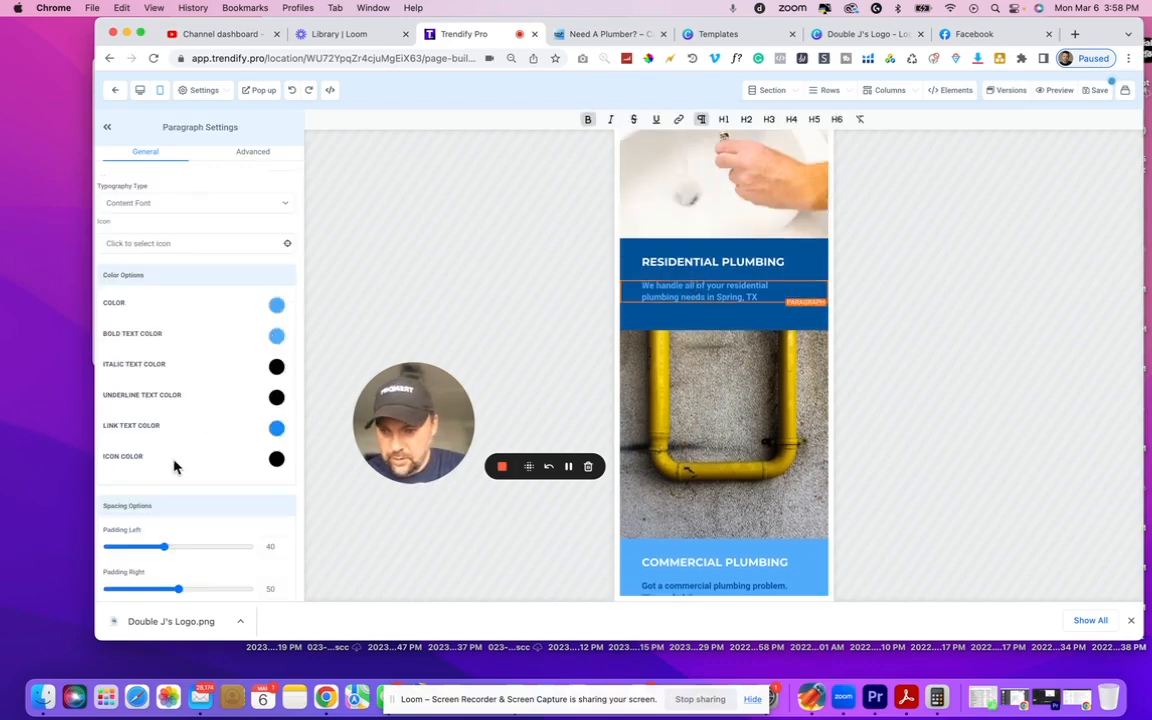
scroll(174, 467, down, 4)
scroll(168, 460, up, 10)
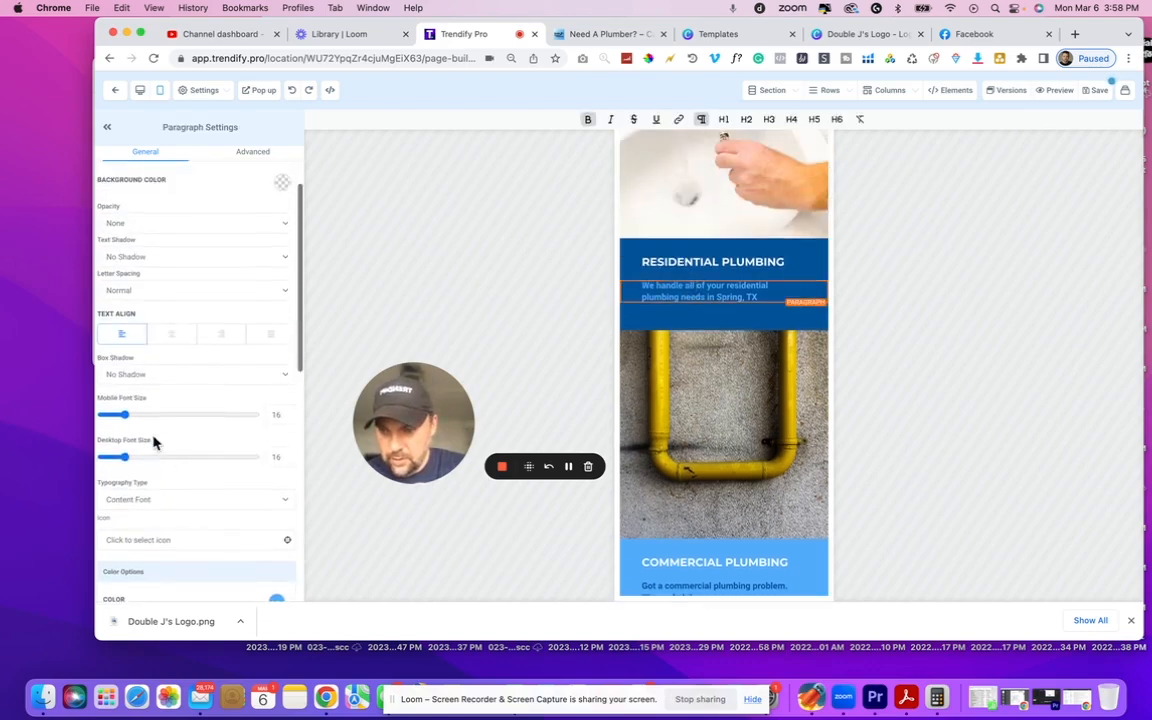
mouse_move(125, 414)
mouse_down()
mouse_move(146, 418)
mouse_move(134, 418)
mouse_up()
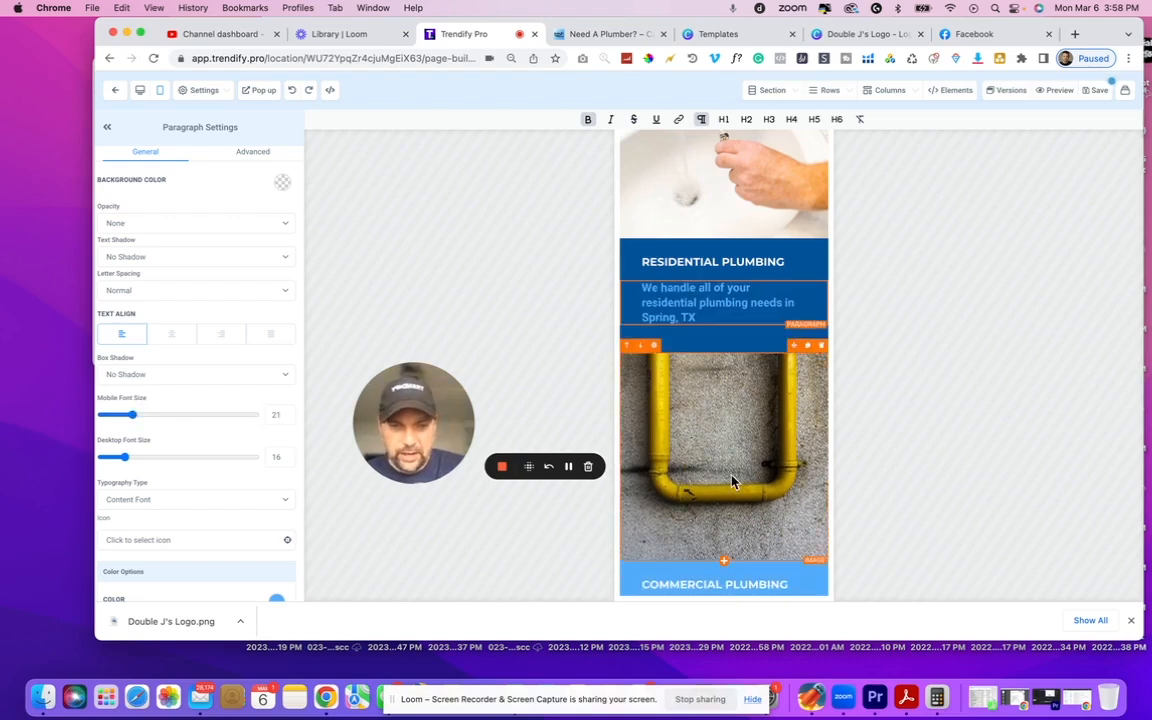
scroll(733, 478, down, 5)
mouse_move(132, 415)
mouse_down()
mouse_move(123, 412)
mouse_move(143, 418)
mouse_up()
Set the Service & Repair text's mobile font size to 29 and save the page
scroll(625, 393, down, 8)
click(663, 284)
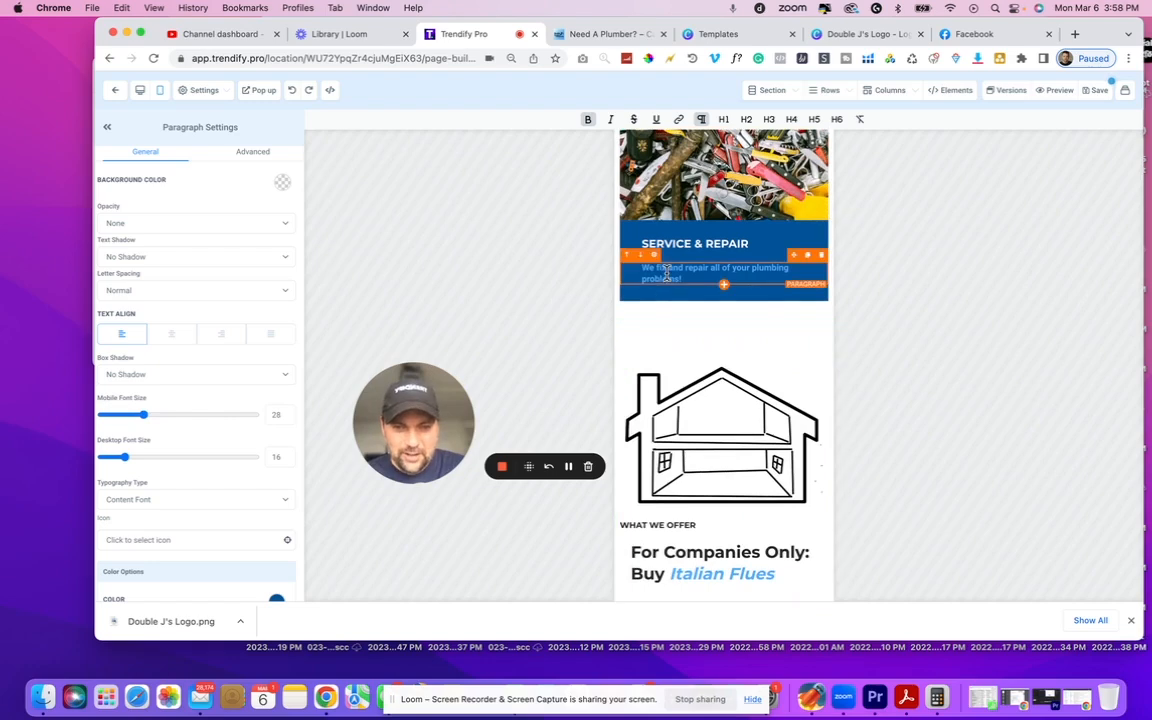
drag(124, 420, 146, 418)
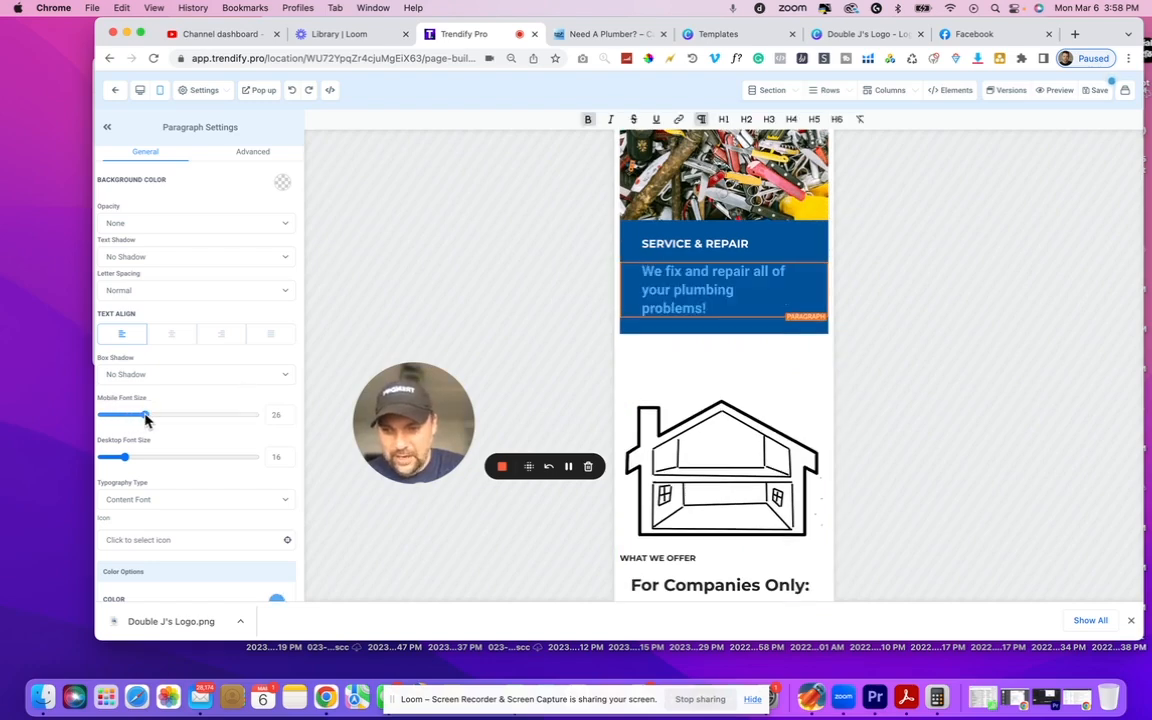
scroll(707, 296, up, 10)
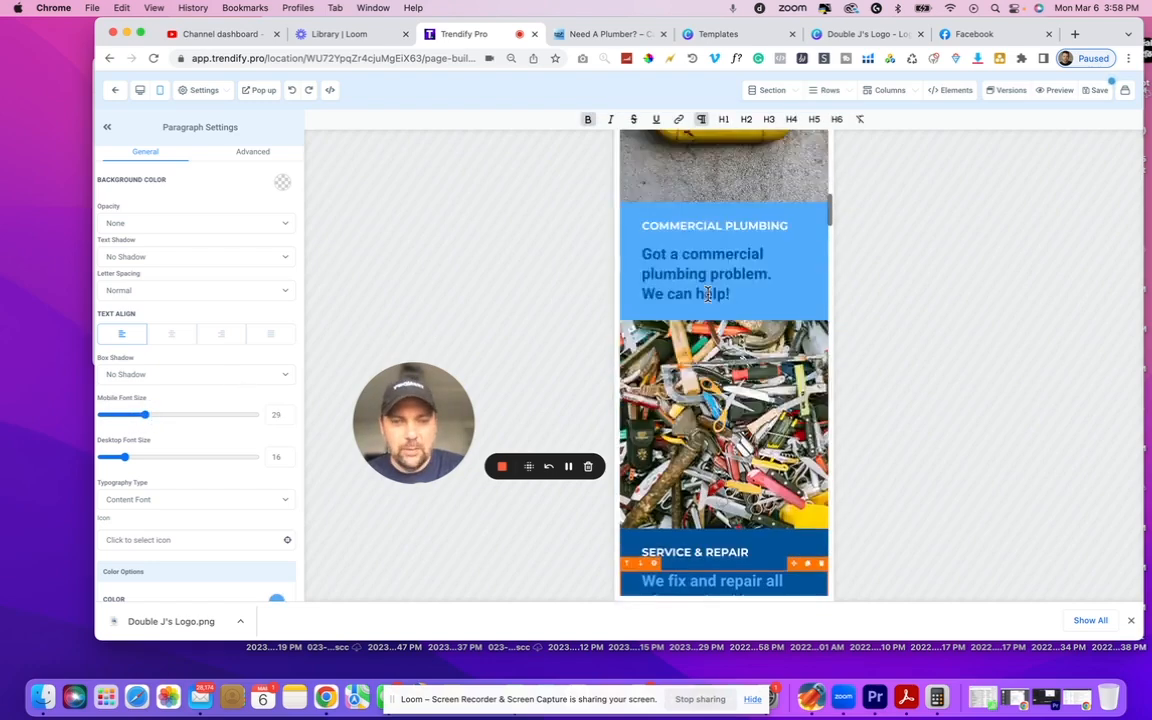
scroll(707, 296, up, 2)
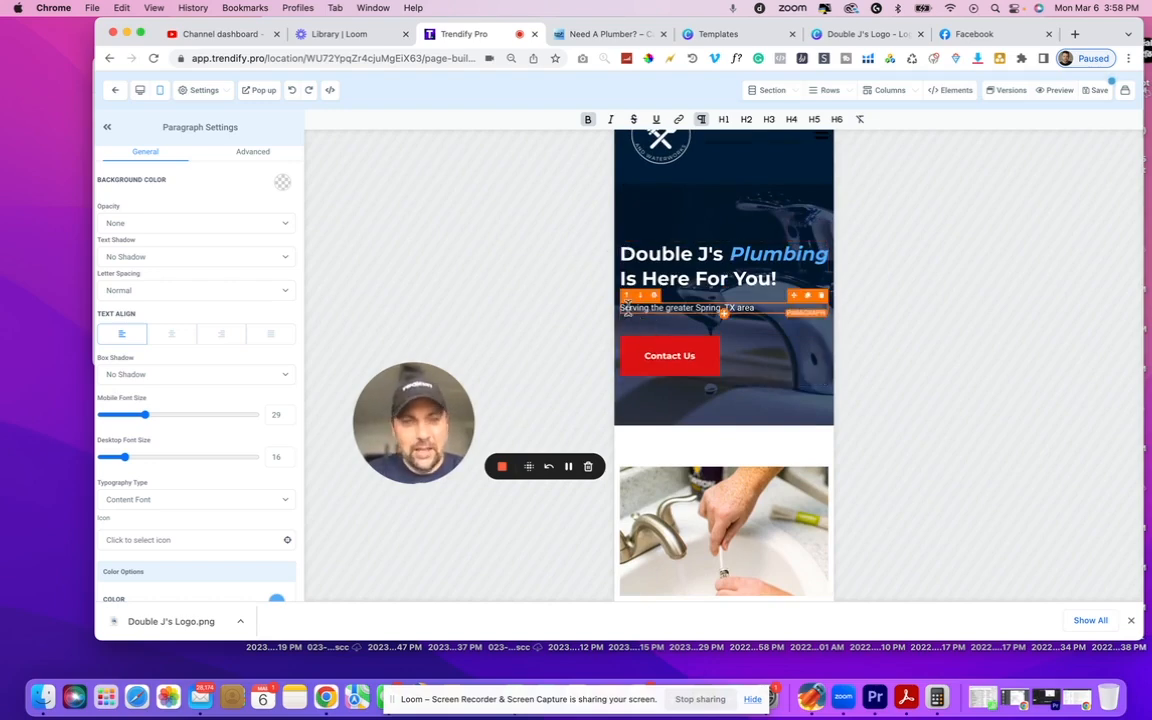
click(1100, 91)
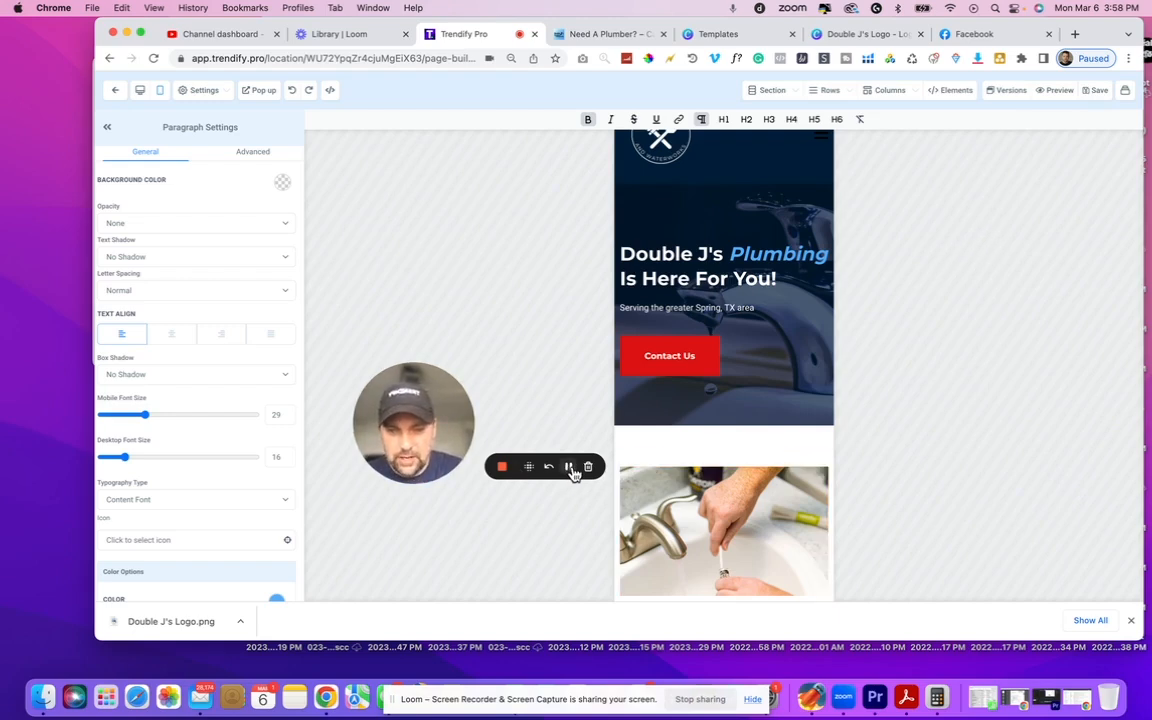
click(568, 466)
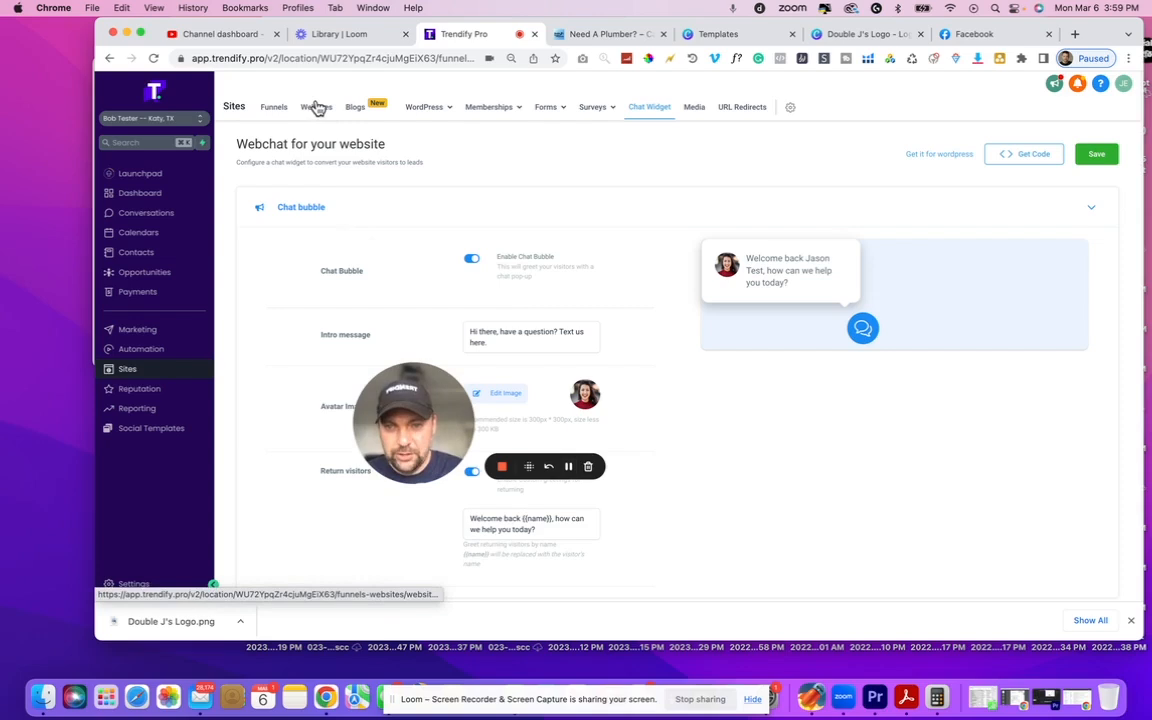
Examine the site-building options available under Sites and the chat widget's bubble, intro message, avatar and return visitor settings
mouse_move(455, 122)
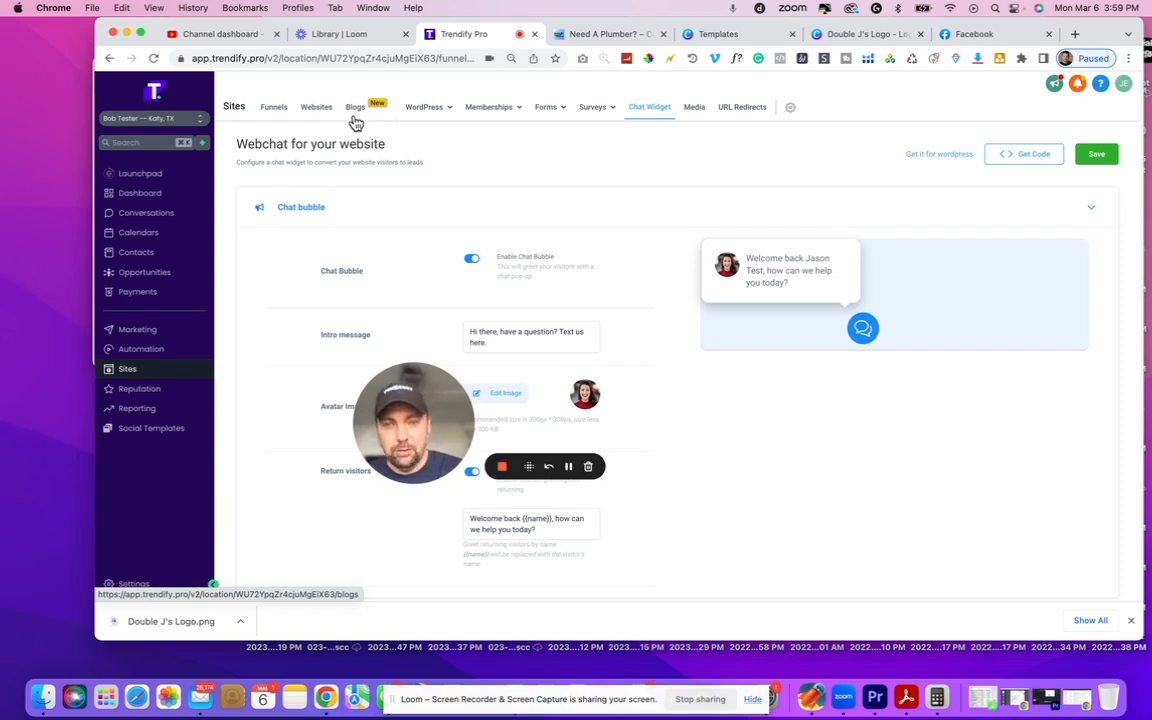
mouse_move(420, 118)
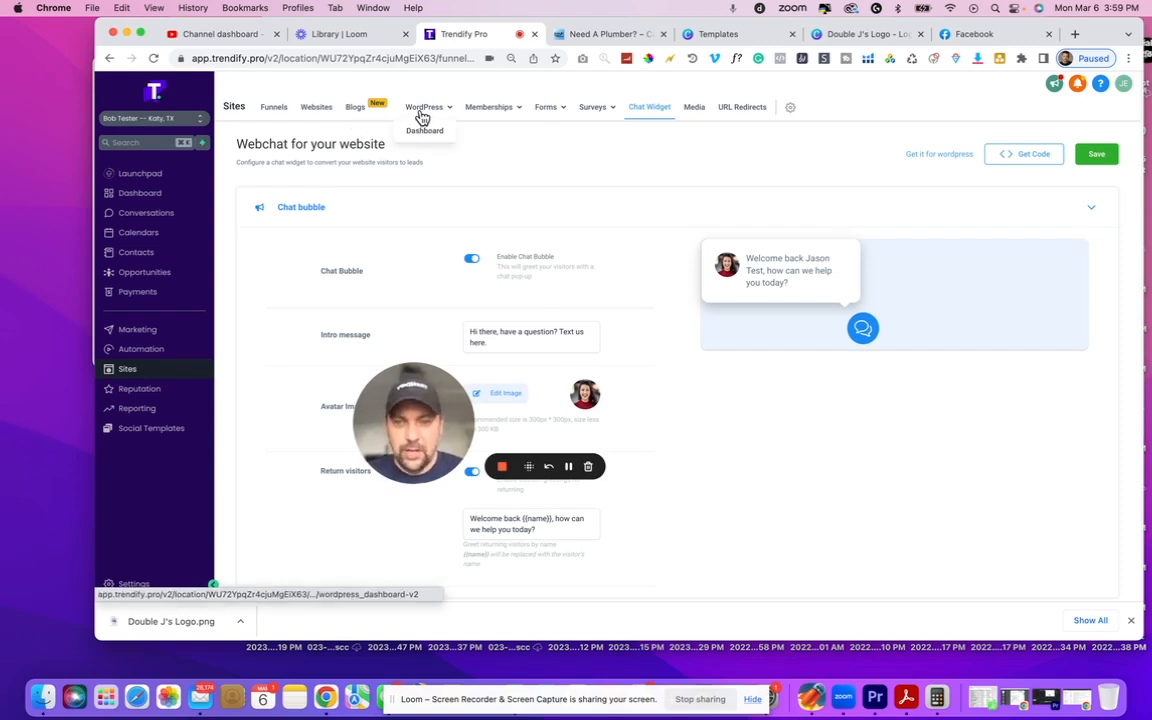
mouse_move(505, 114)
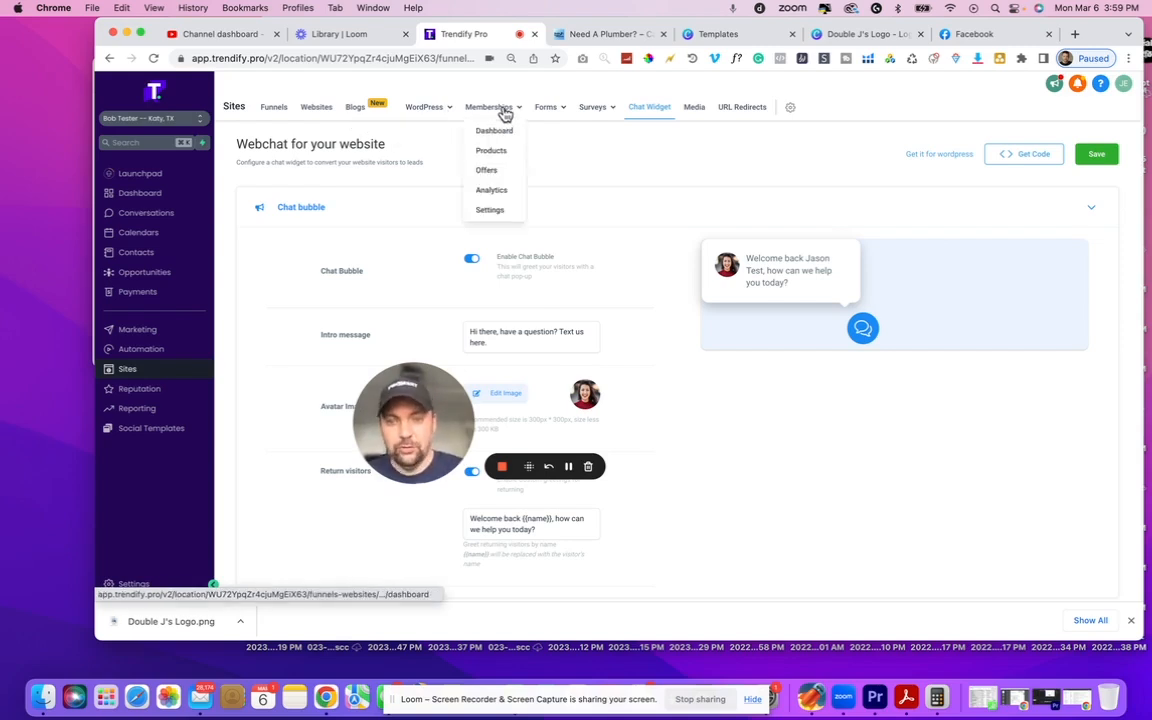
mouse_move(549, 113)
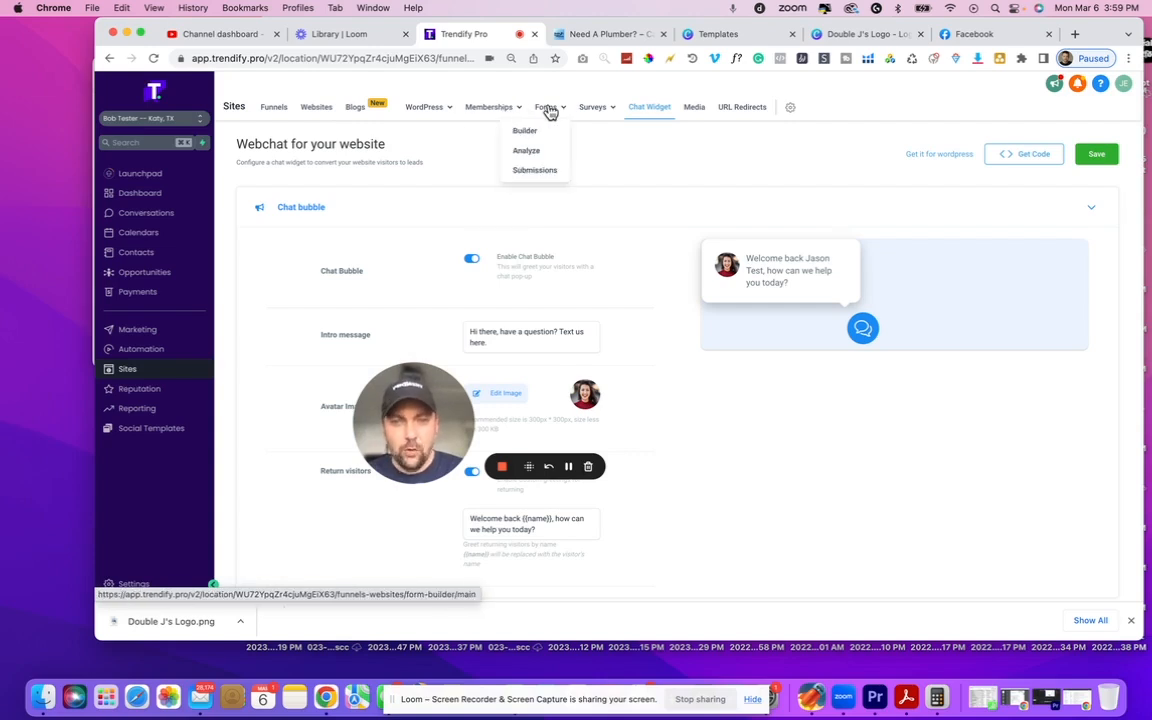
mouse_move(588, 114)
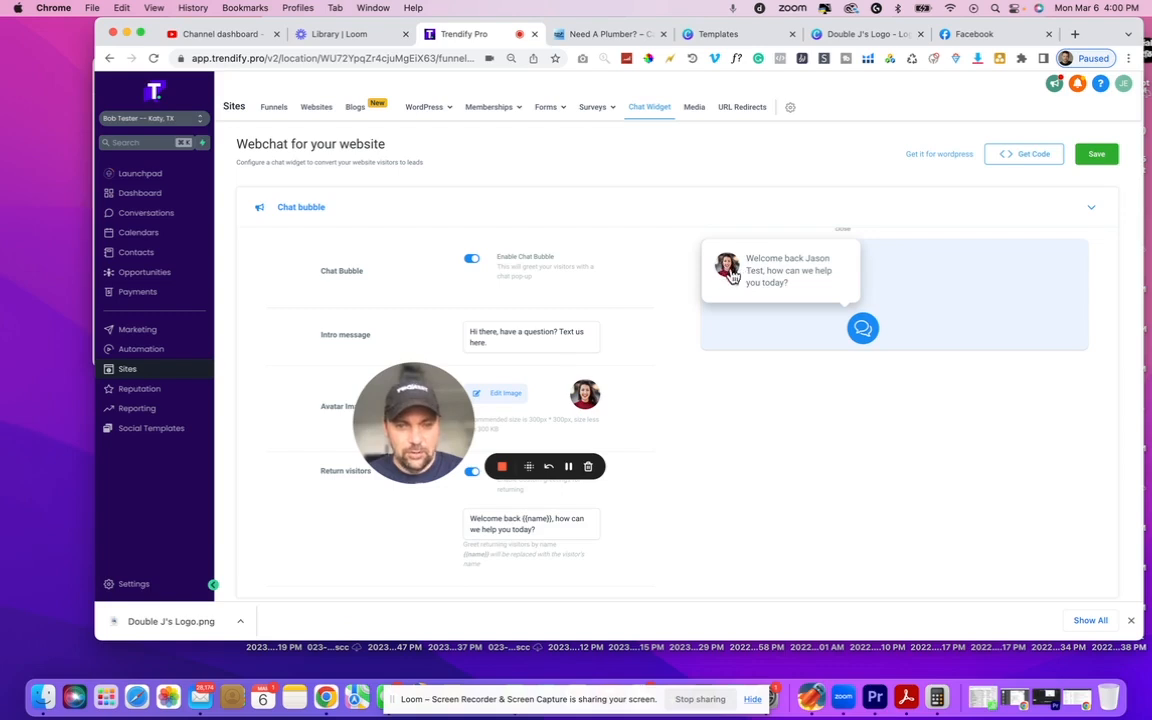
scroll(617, 298, down, 1)
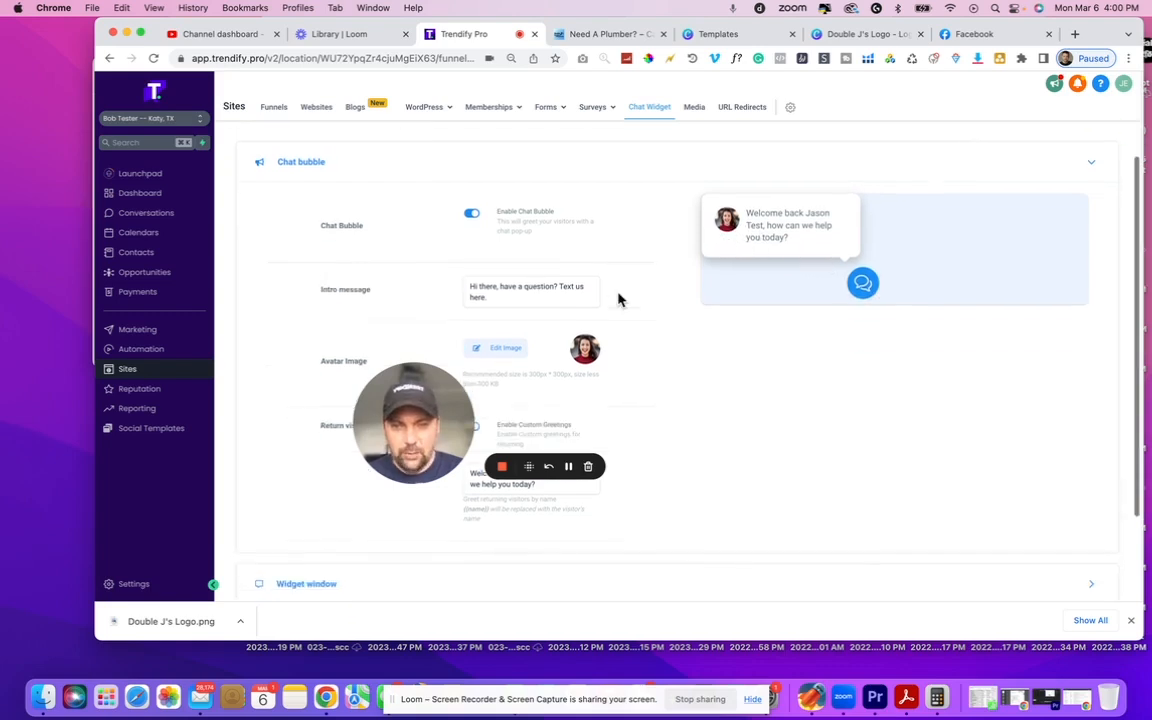
scroll(513, 305, down, 1)
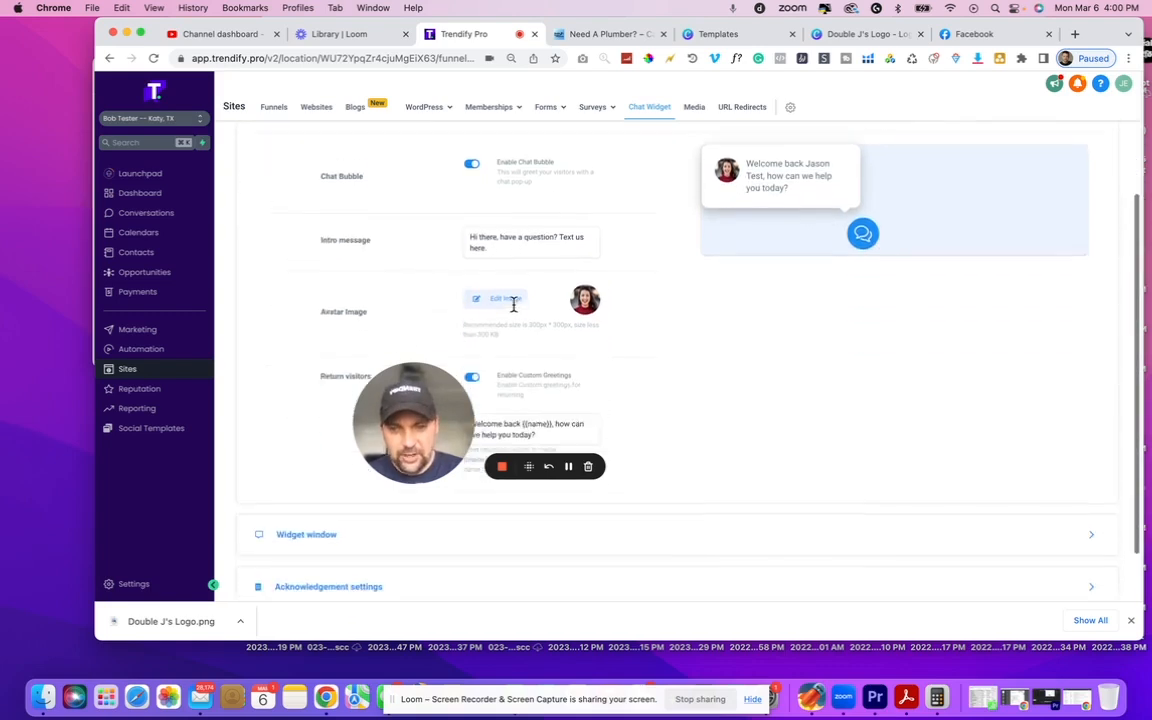
scroll(513, 305, down, 1)
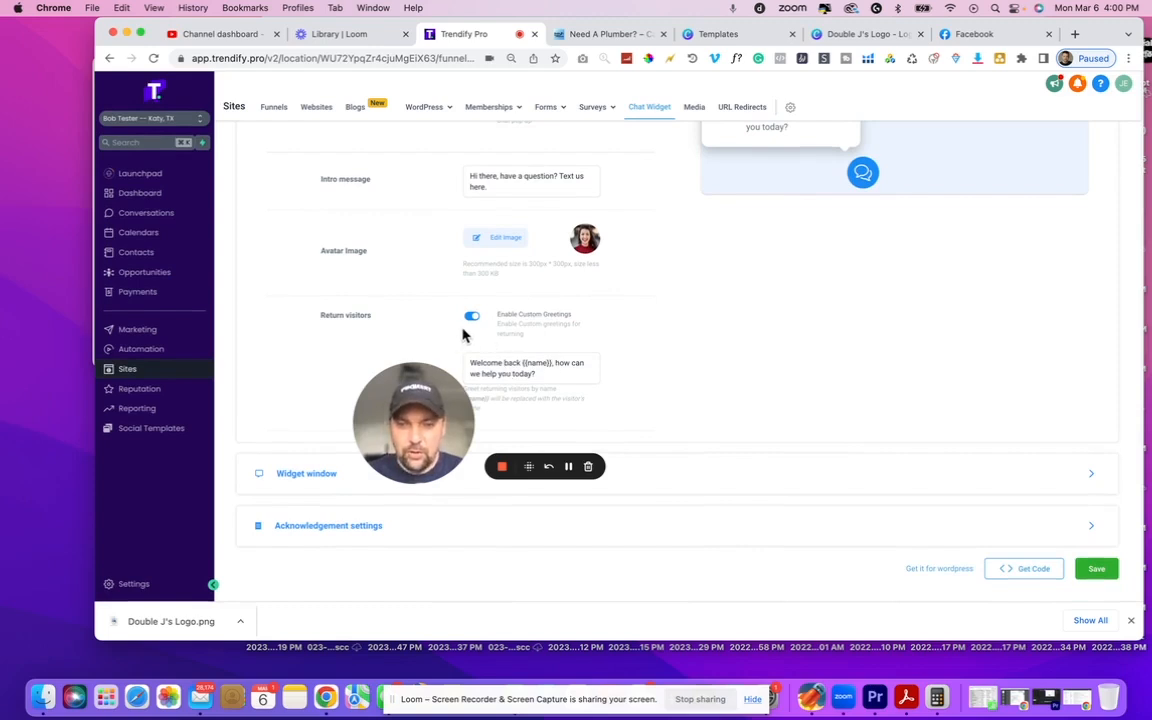
drag(404, 431, 888, 370)
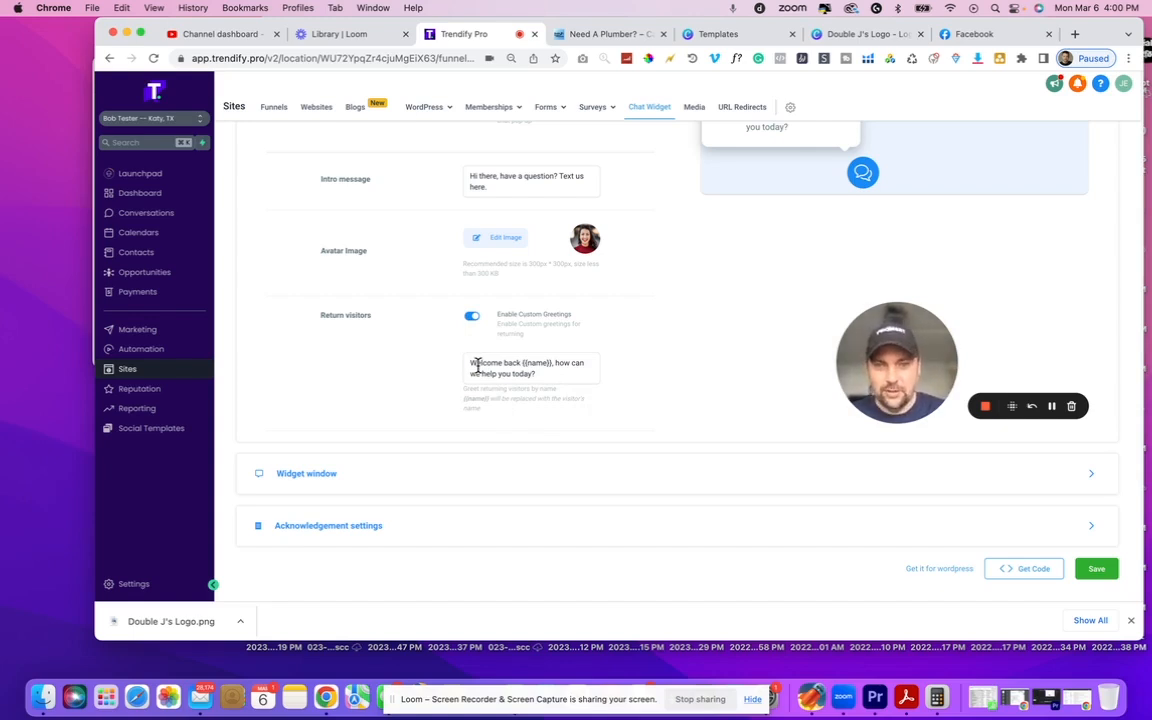
Expand the chat widget's window settings and change the header to "Have a question for J & J?"
click(370, 478)
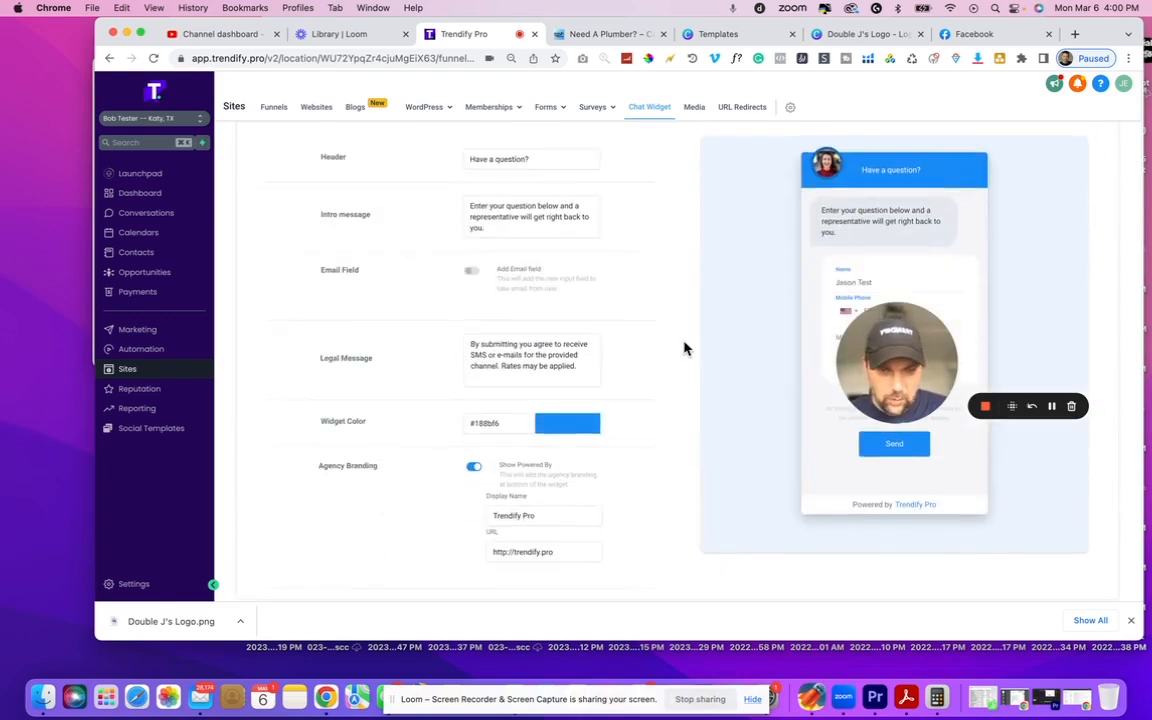
drag(837, 368, 726, 499)
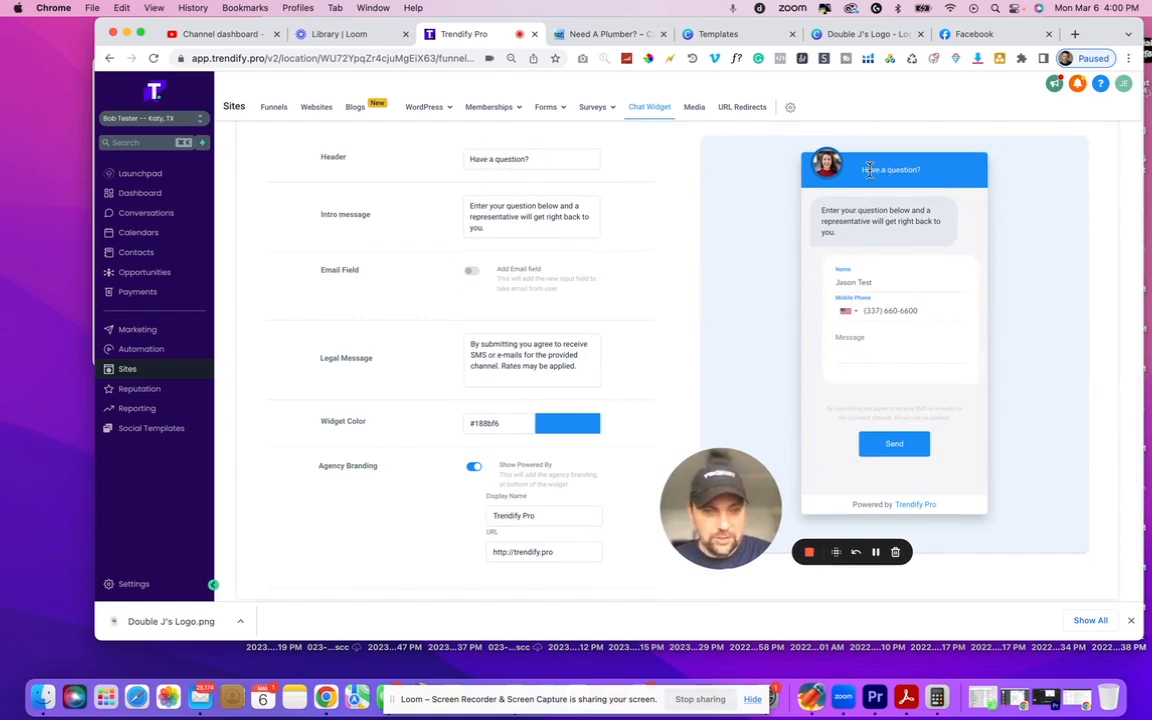
click(524, 159)
text(for J)
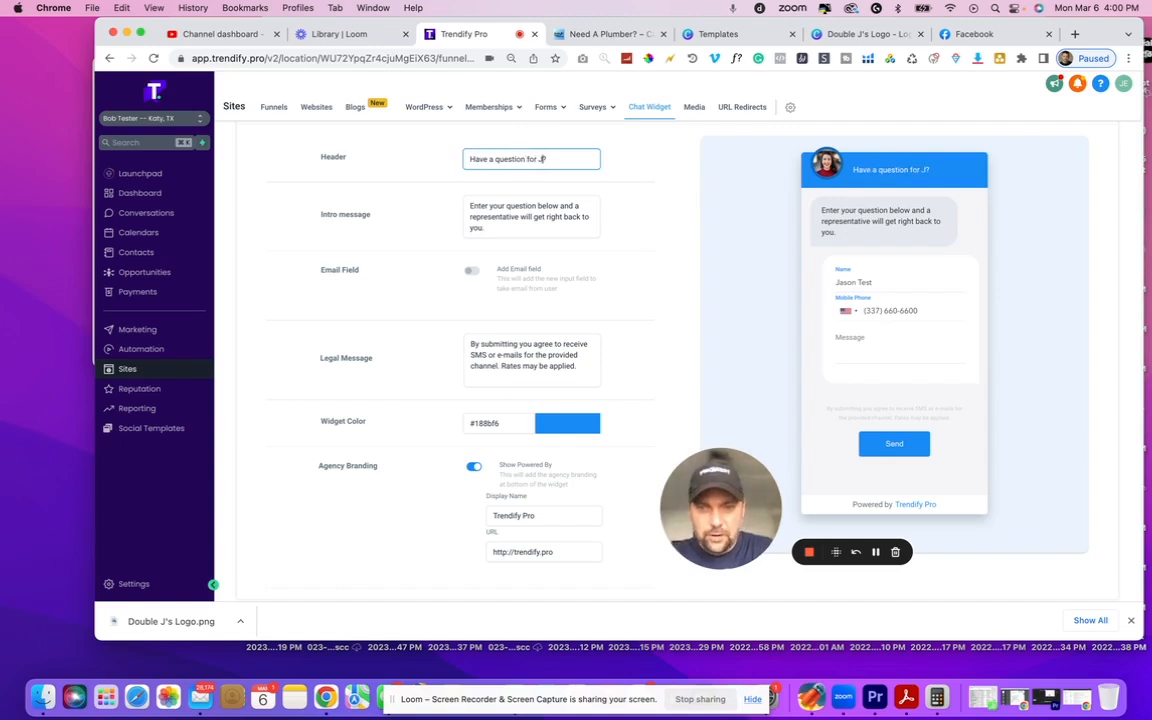
text( & J)
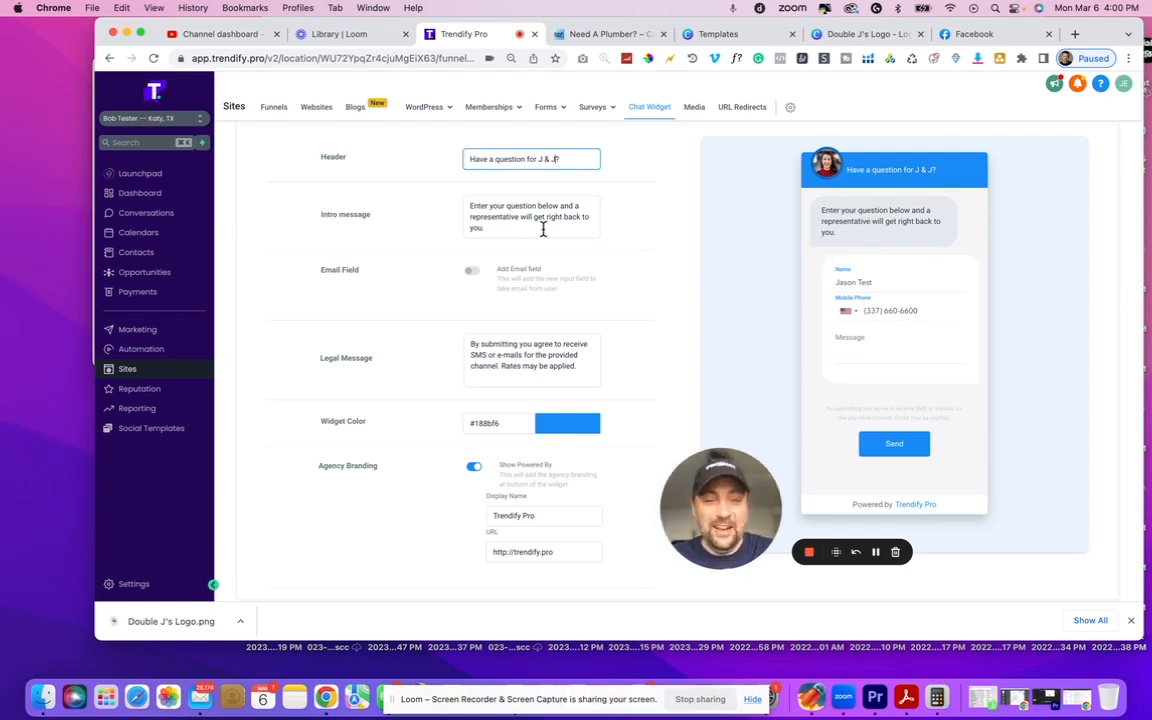
Try the chat widget with the email field added and the agency branding hidden, restoring both settings
click(471, 273)
click(471, 273)
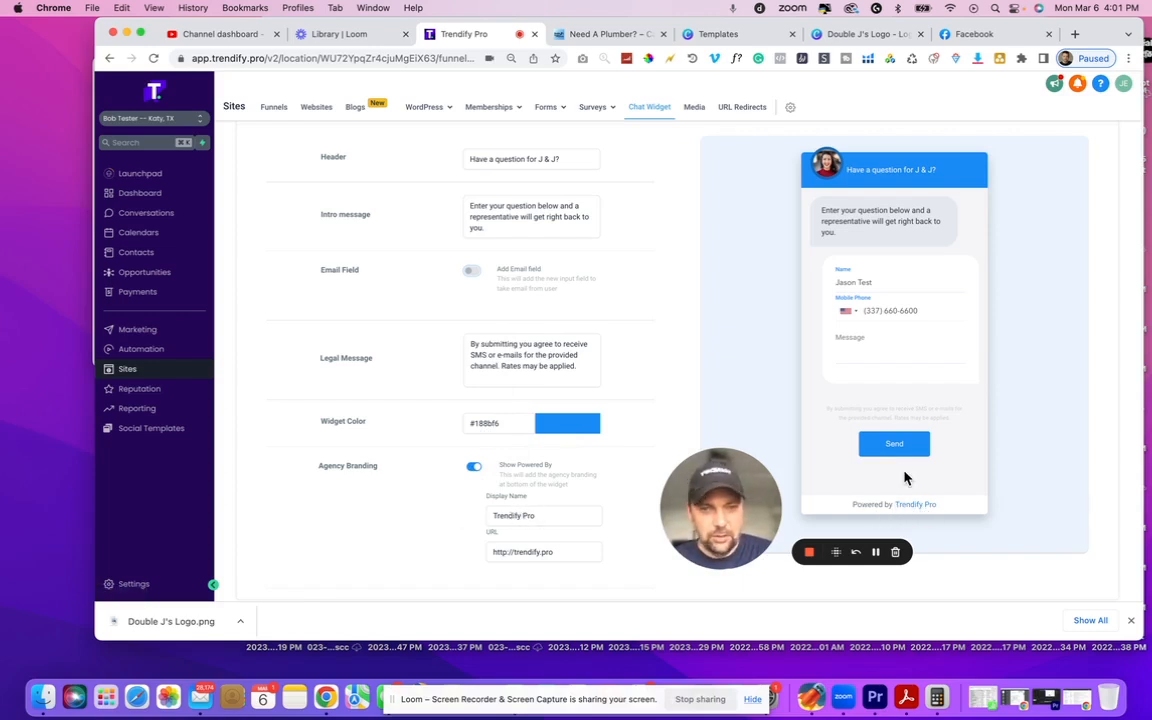
click(475, 468)
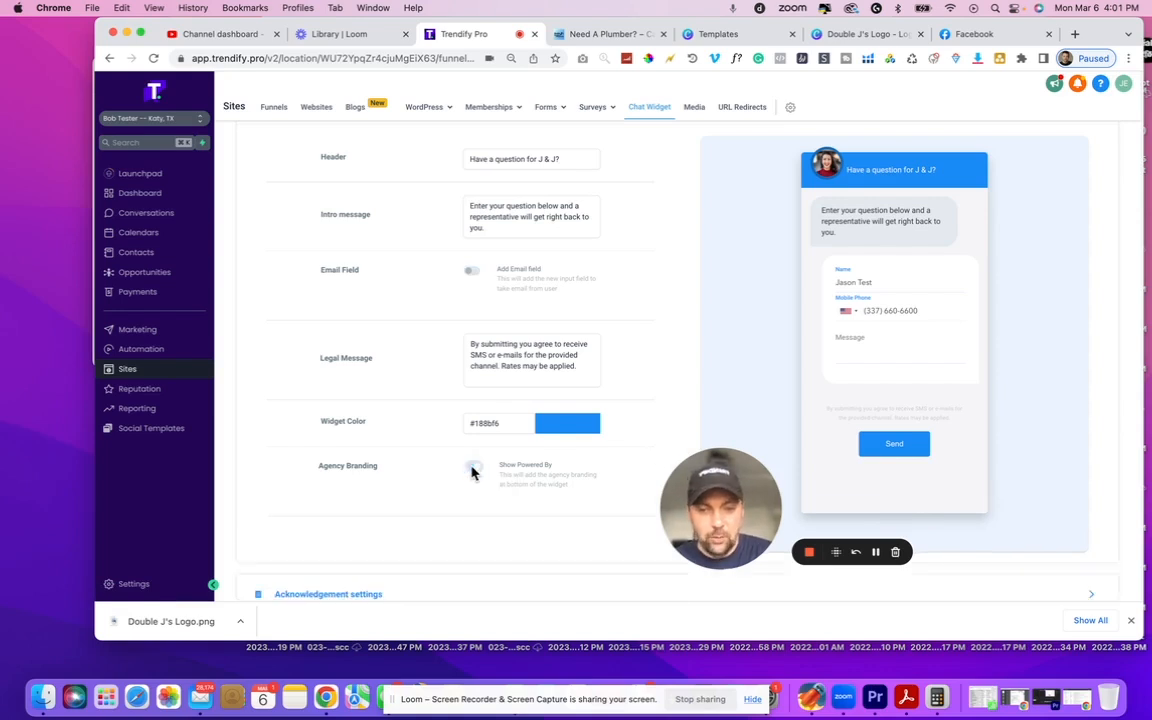
click(474, 470)
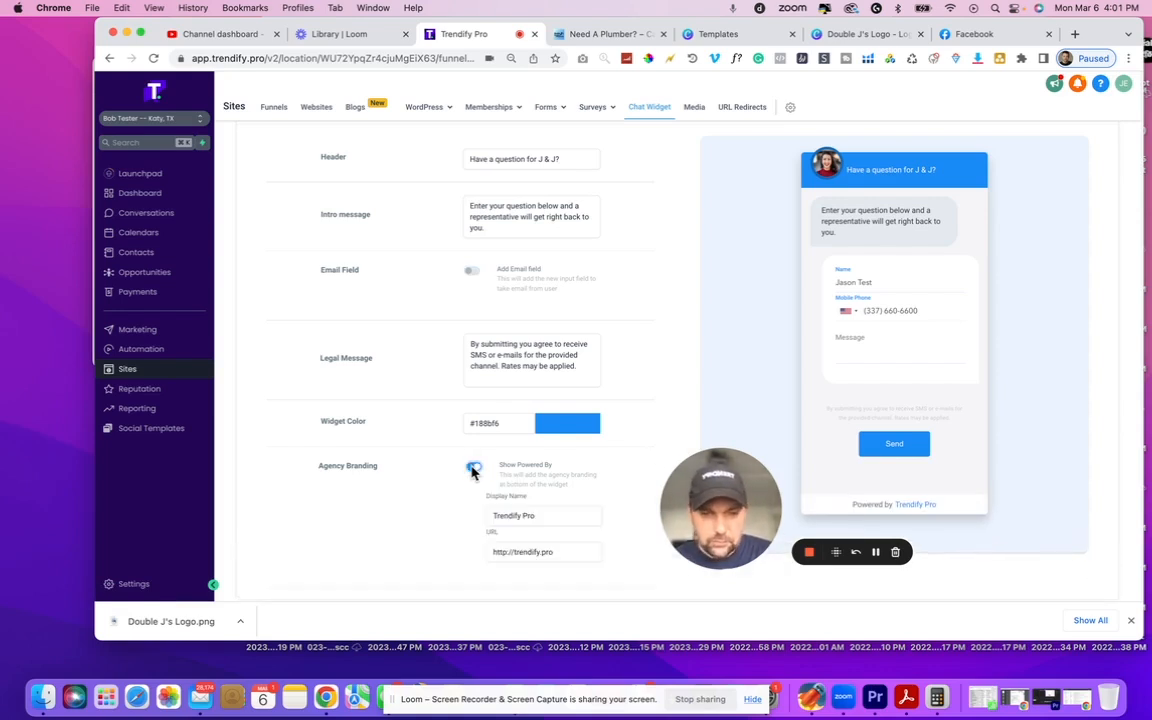
scroll(712, 358, up, 1)
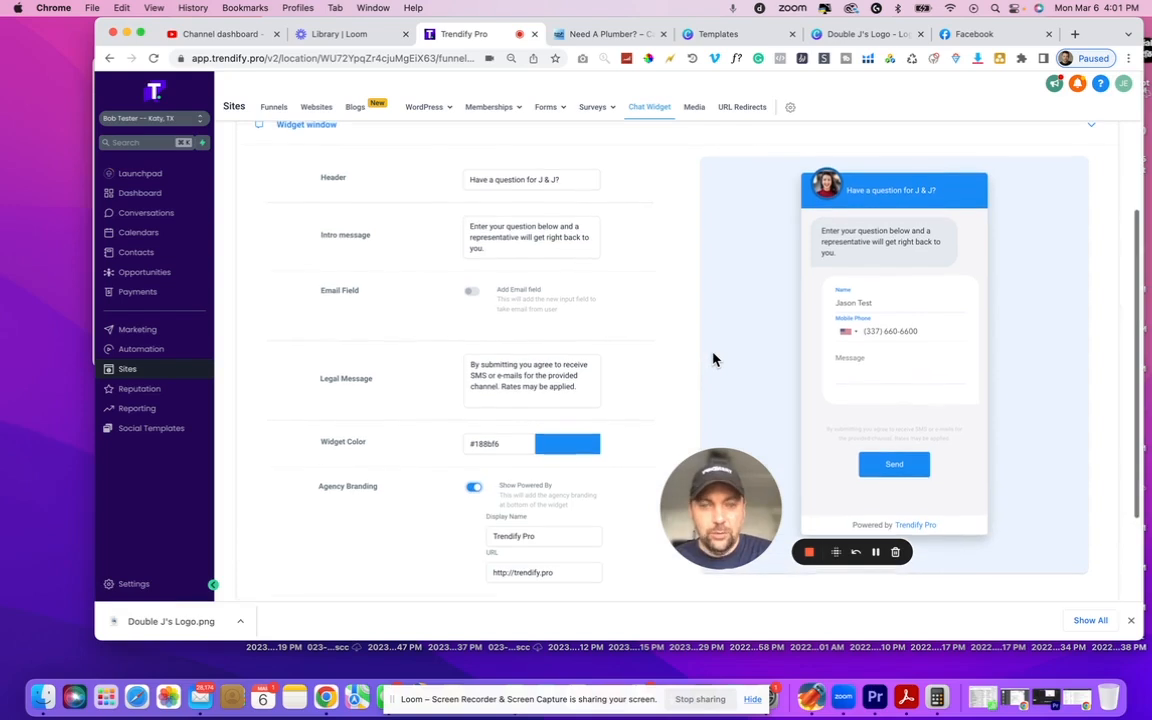
Review the chat bubble settings, save the chat widget, and copy its body code for embedding
scroll(712, 358, up, 2)
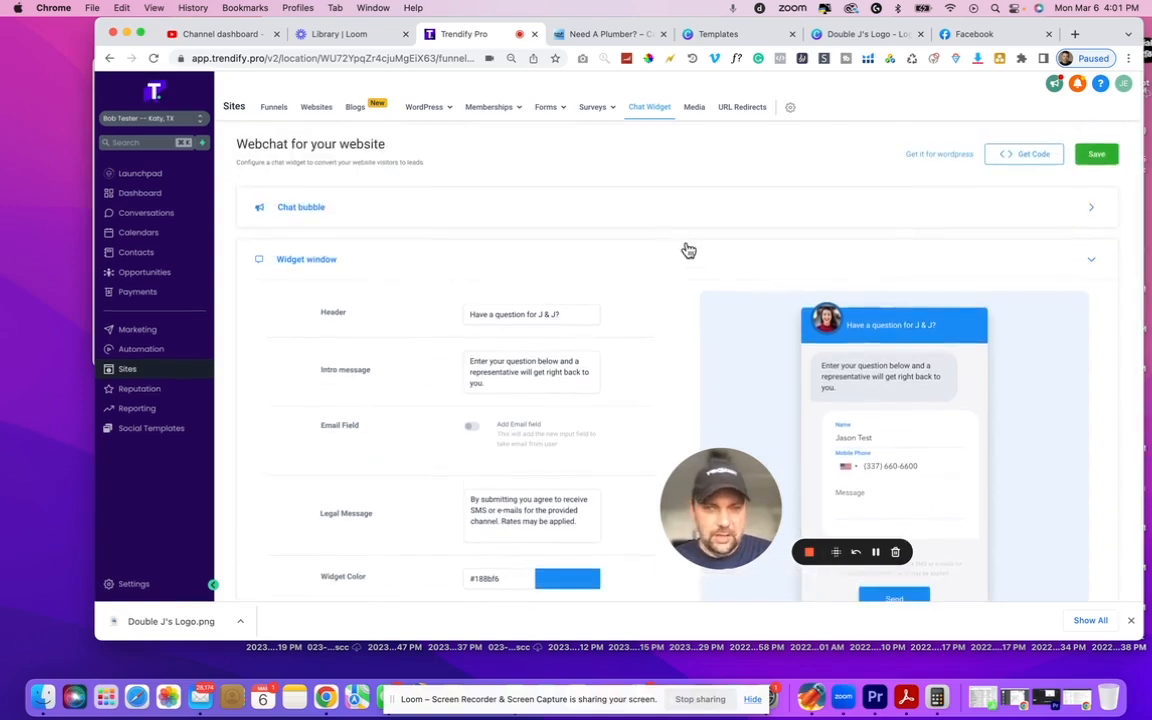
click(513, 216)
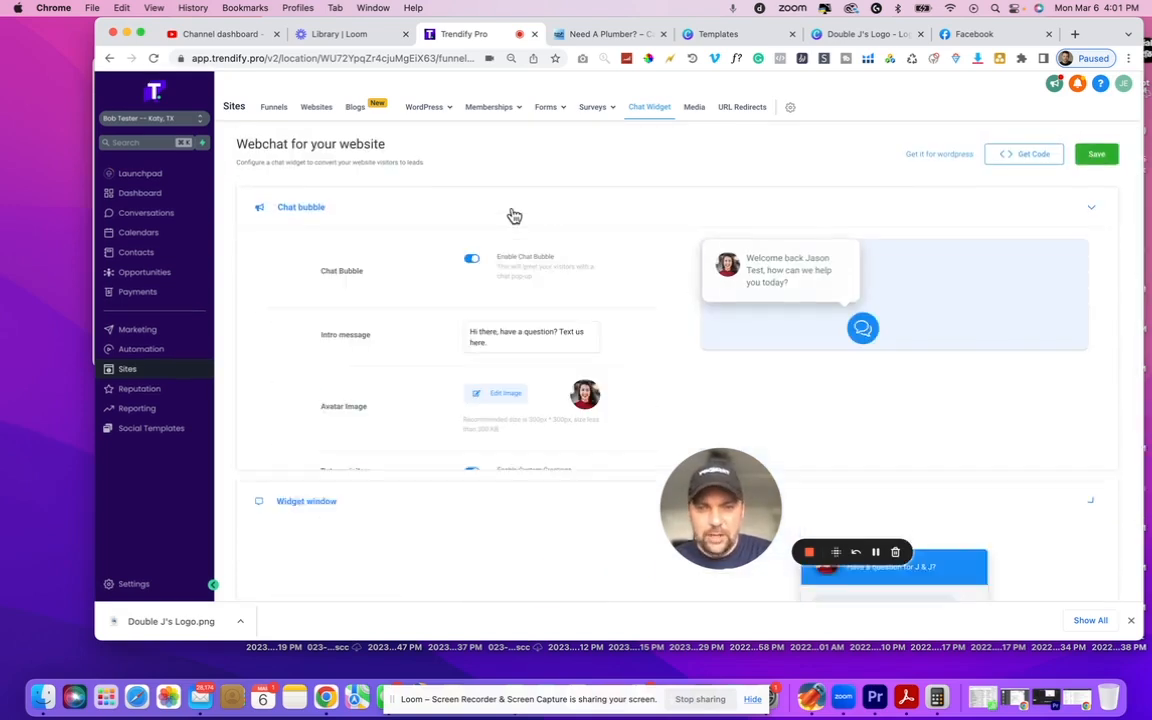
scroll(753, 404, down, 3)
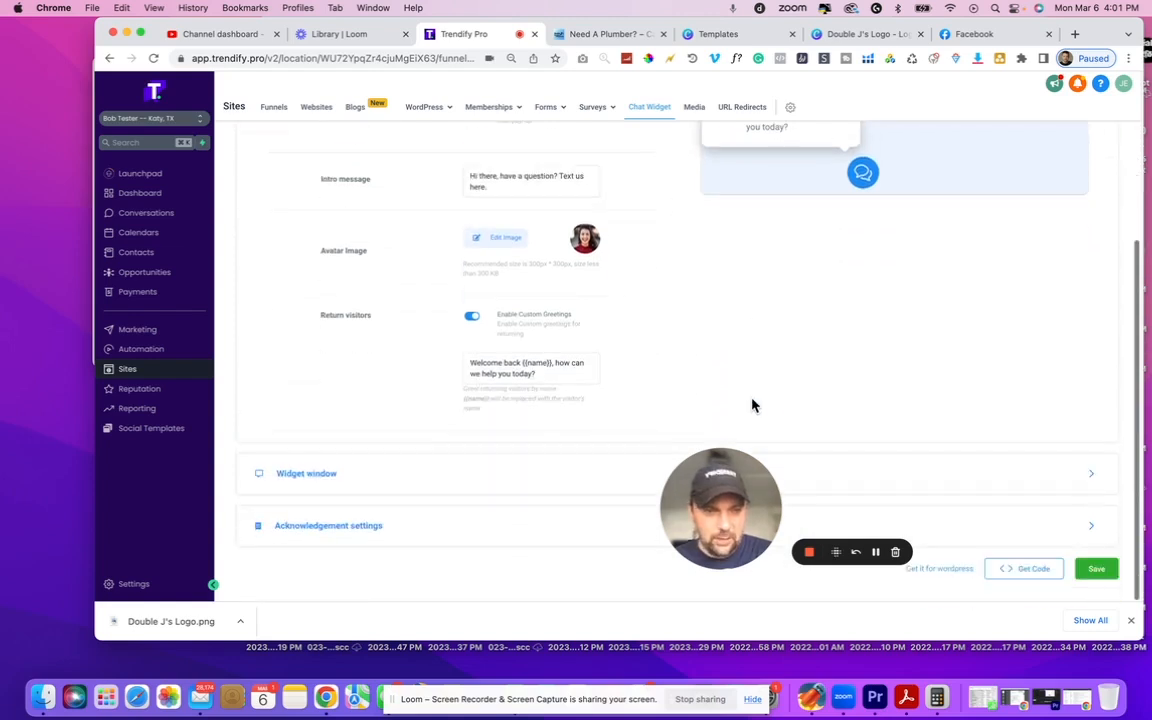
scroll(753, 404, up, 3)
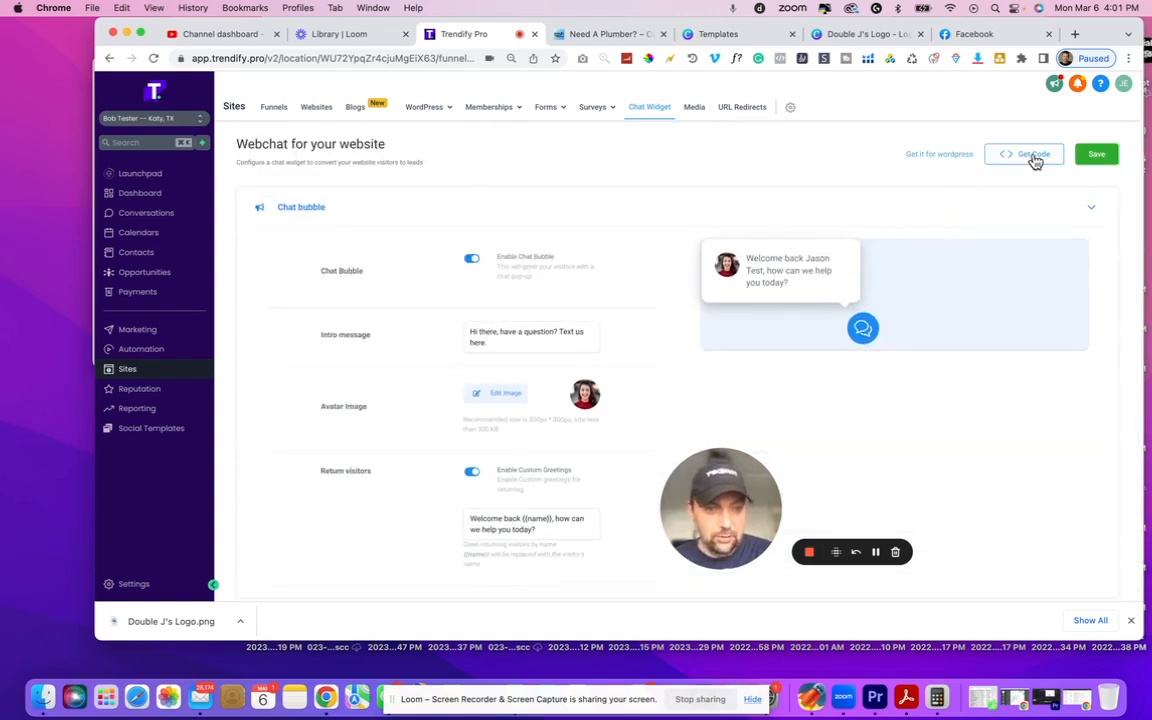
click(1096, 160)
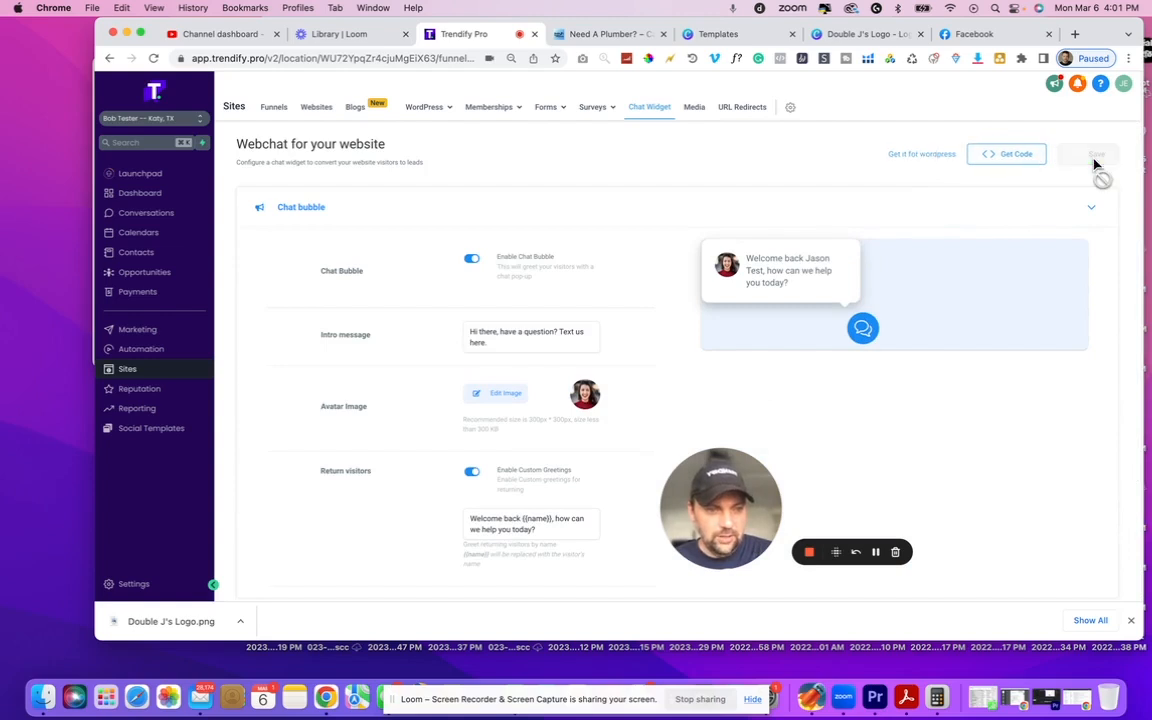
click(1026, 155)
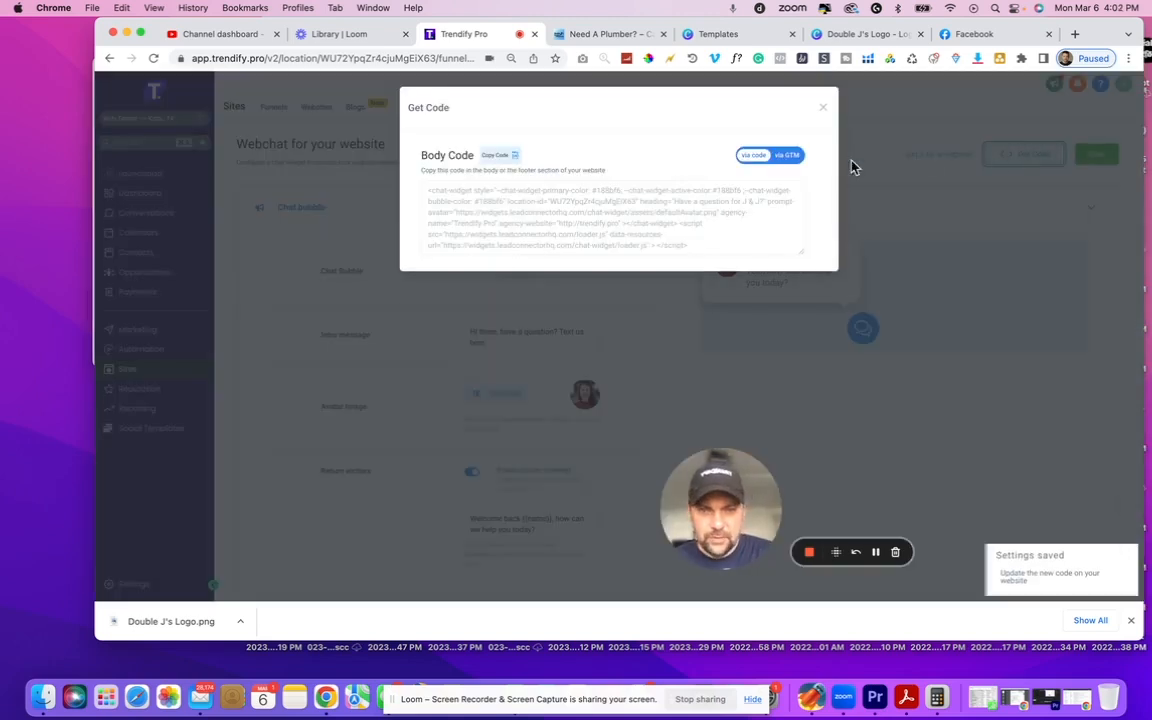
click(498, 157)
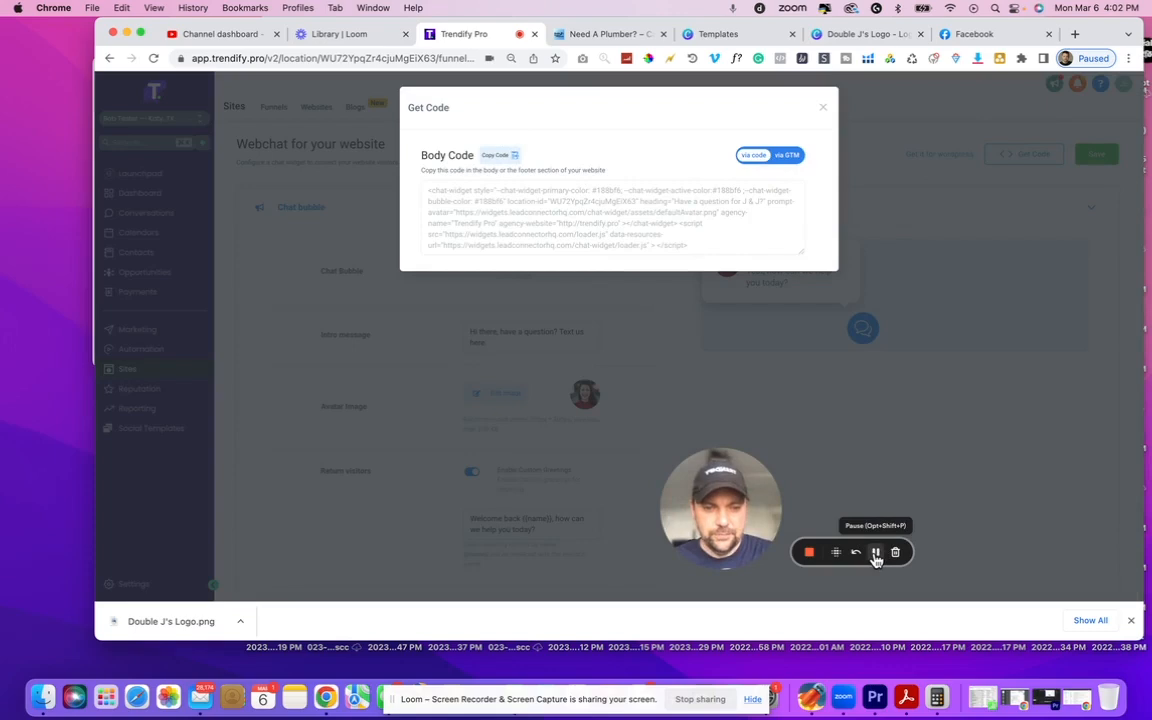
Try enabling the chat widget in the Plumber-001-1.2.w website settings and switch it off again
click(875, 553)
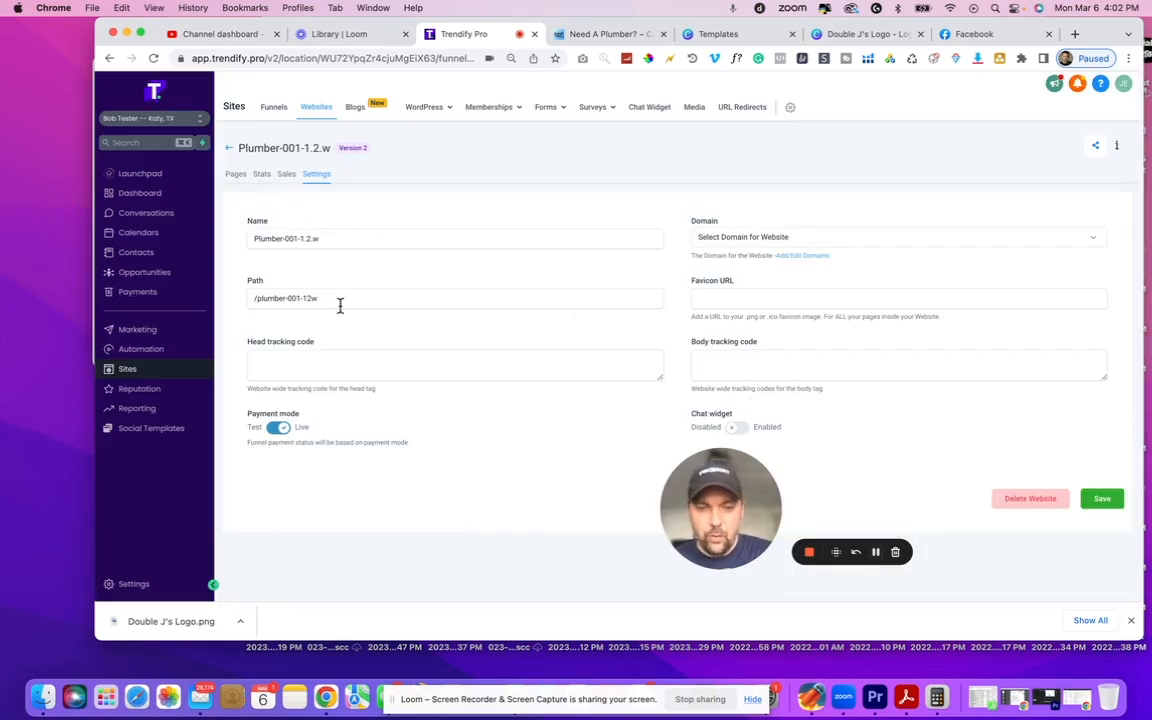
click(733, 431)
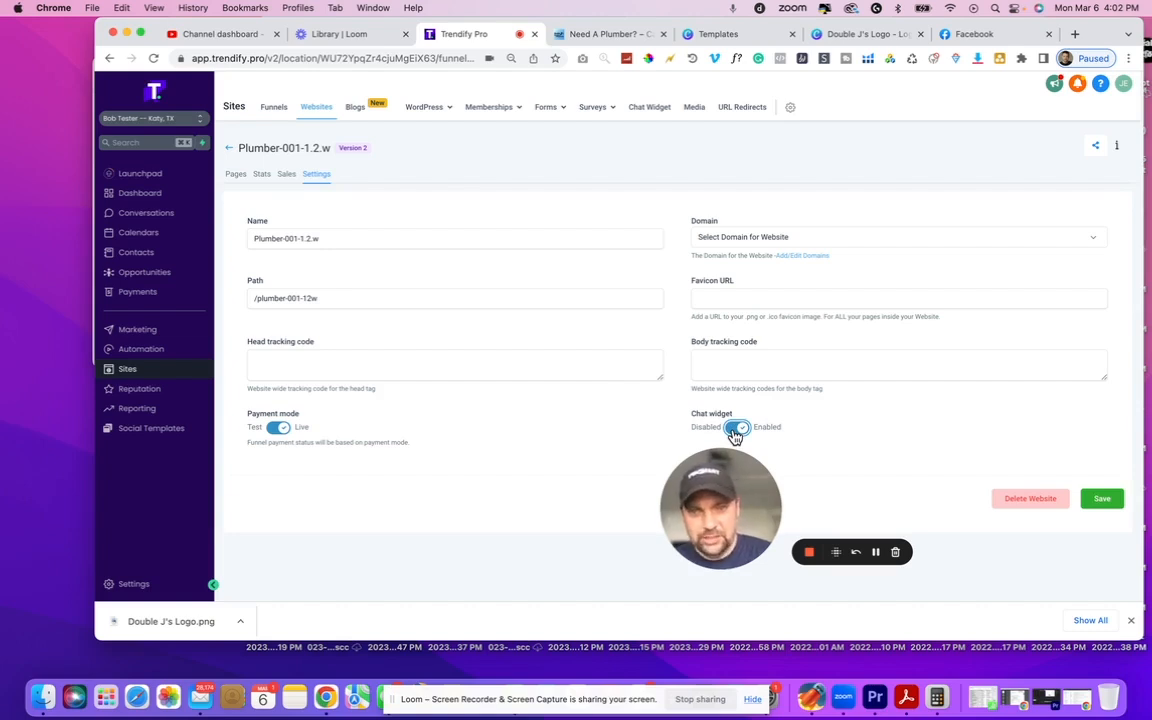
click(734, 432)
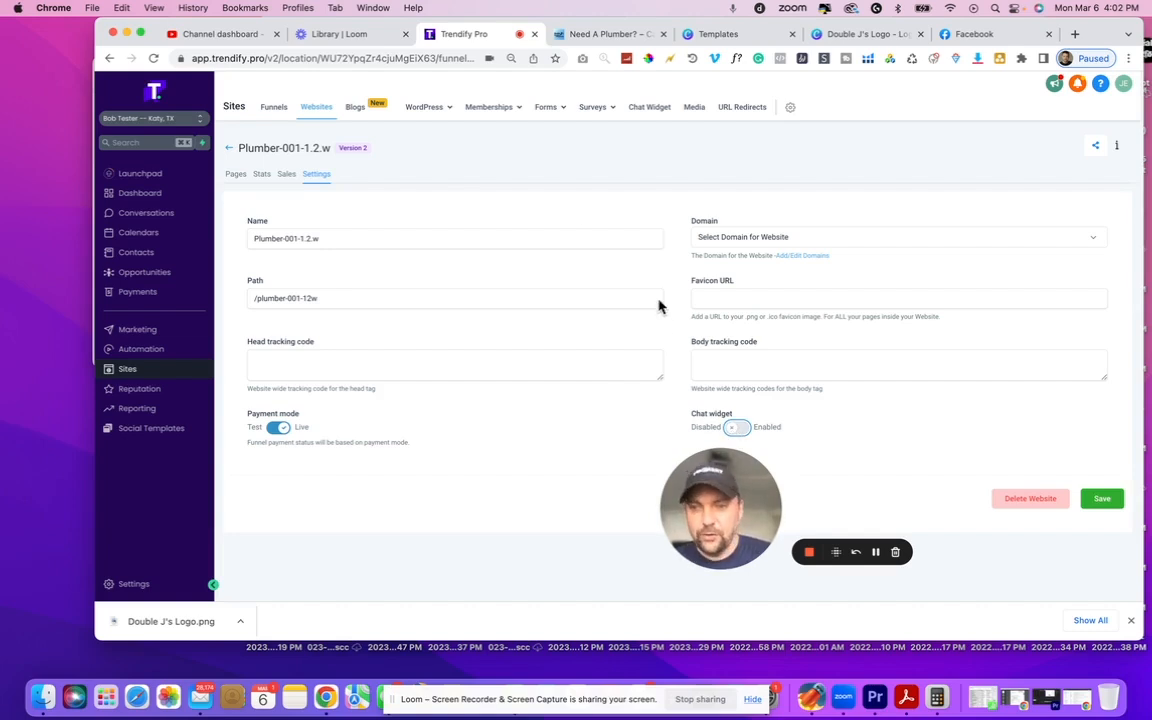
Paste the copied chat widget code into the Home page's footer tracking code and save the page
click(241, 177)
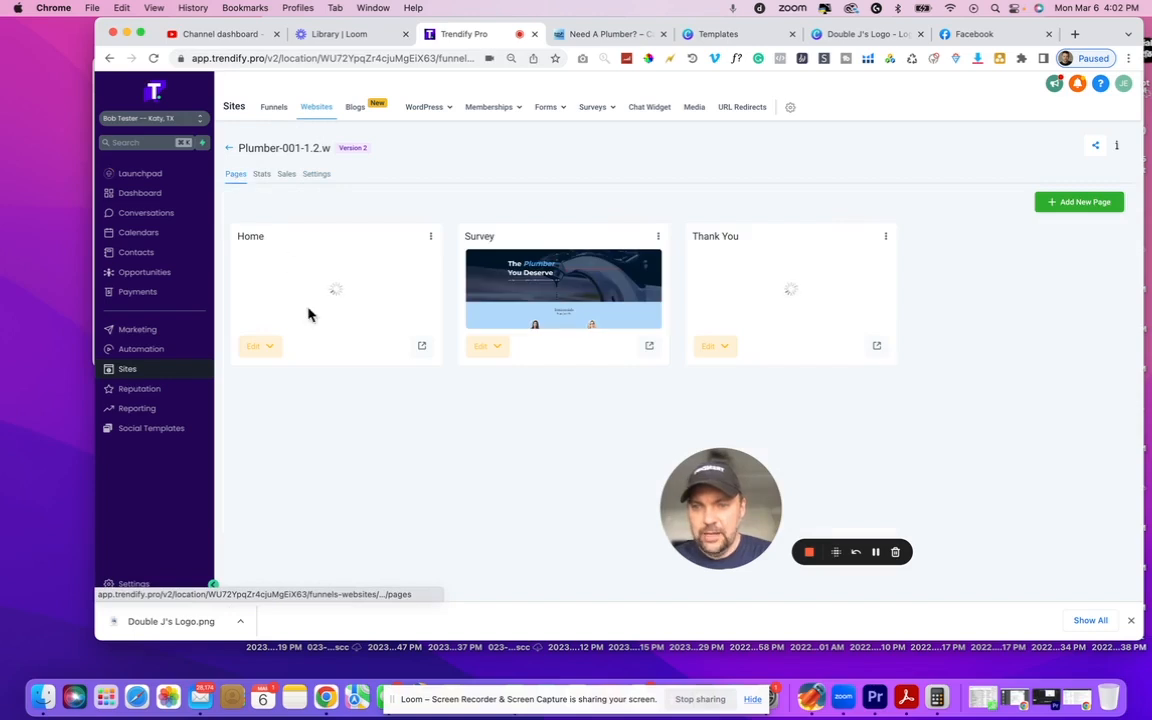
click(257, 349)
click(285, 374)
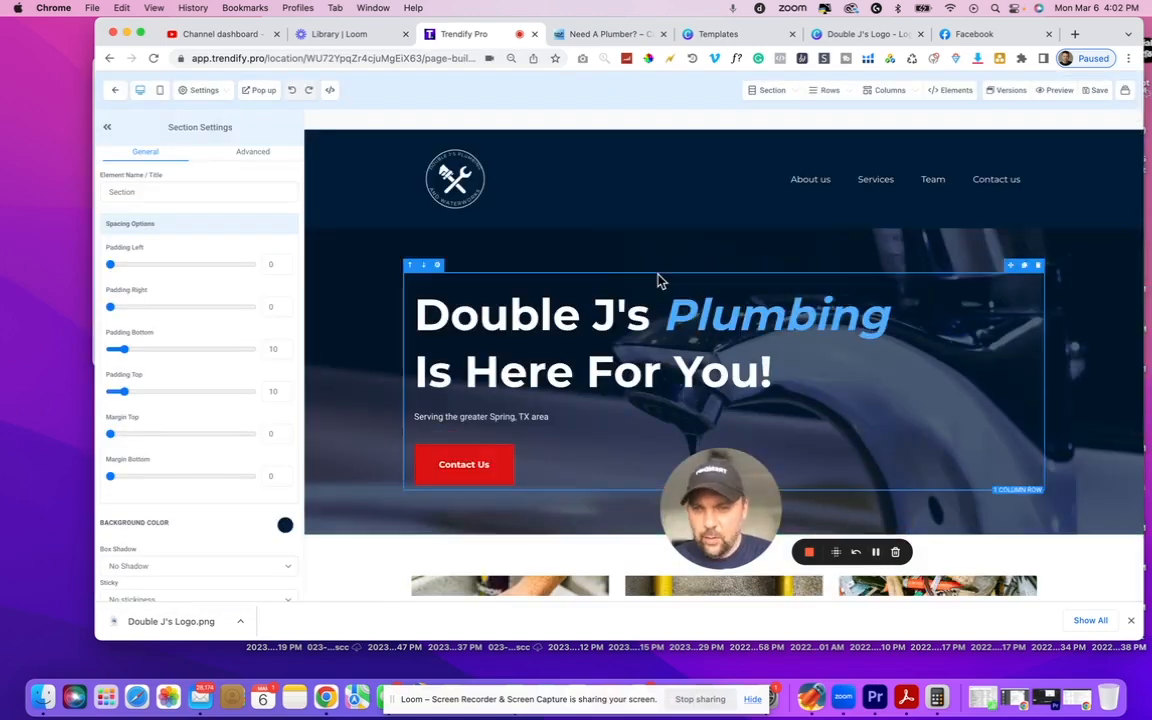
click(205, 92)
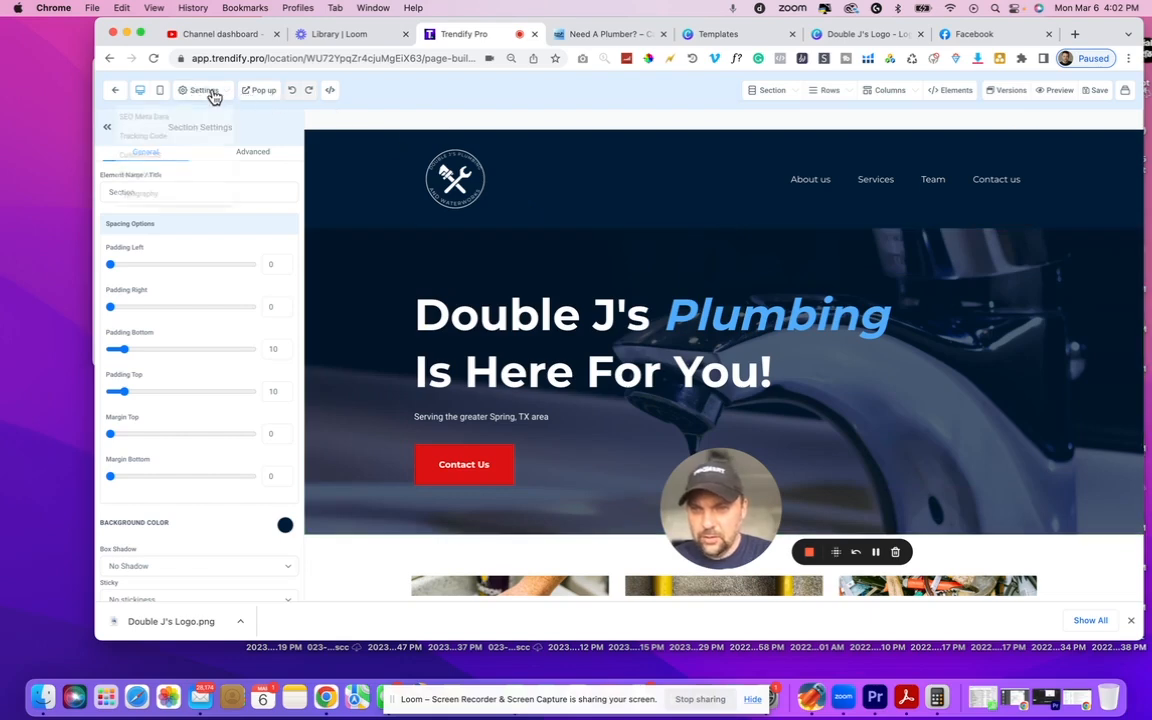
click(154, 145)
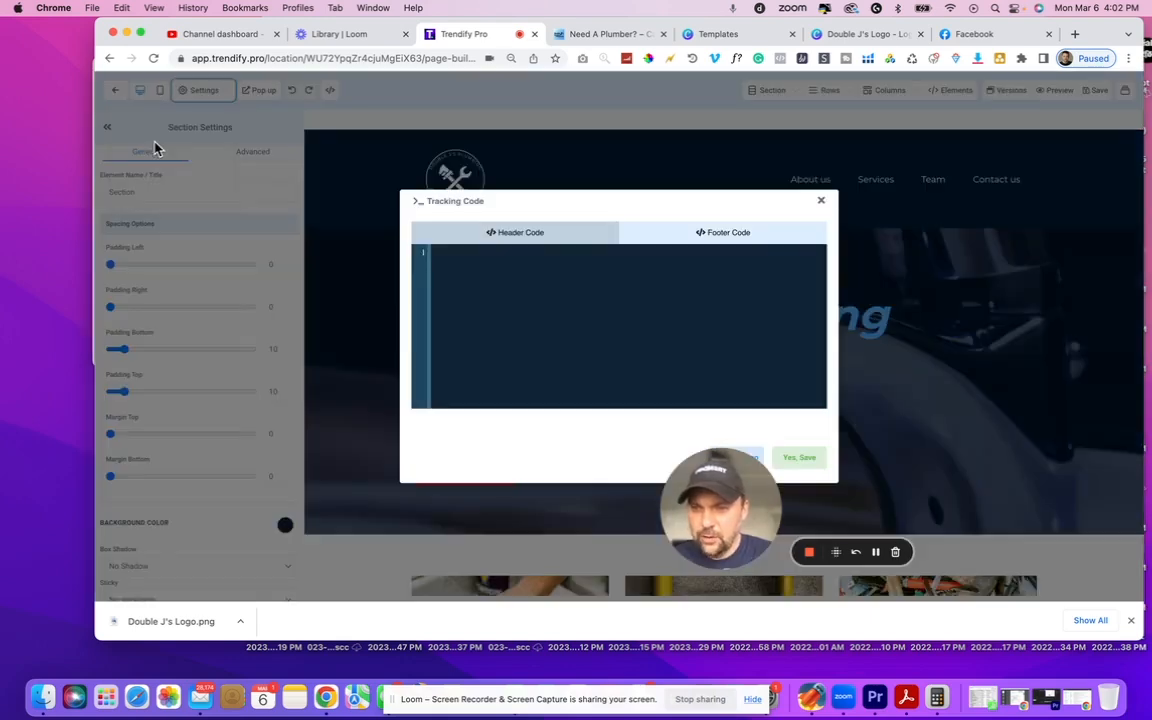
click(742, 236)
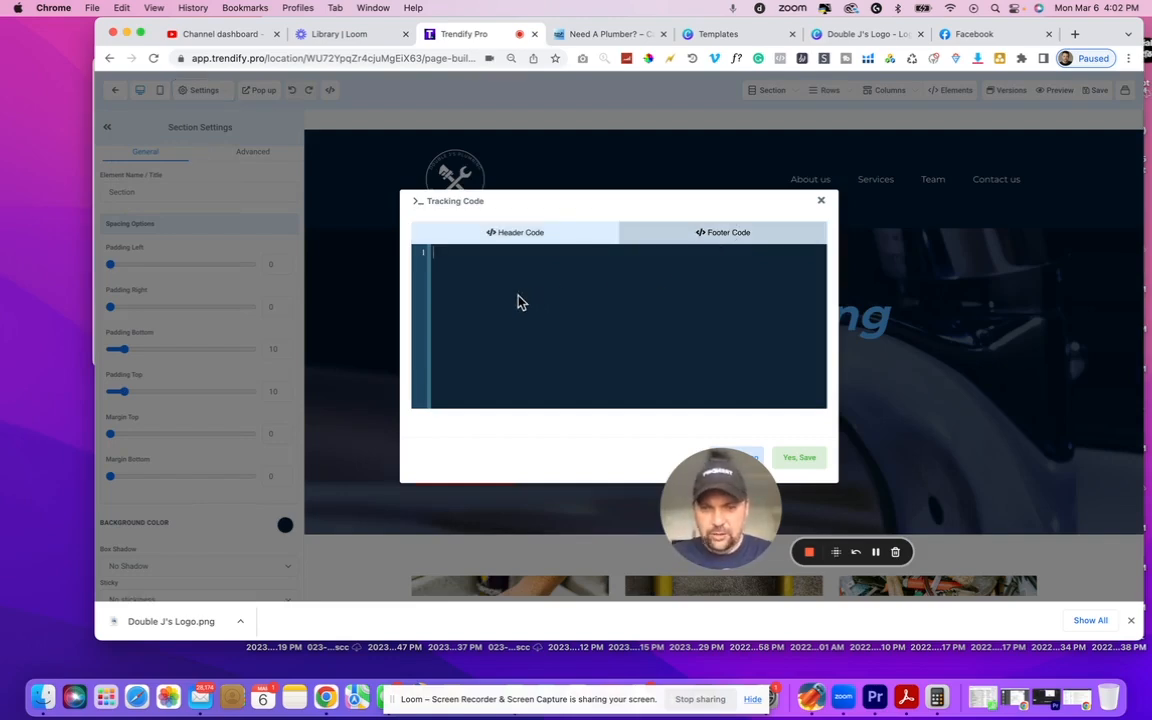
key(super+v)
click(799, 459)
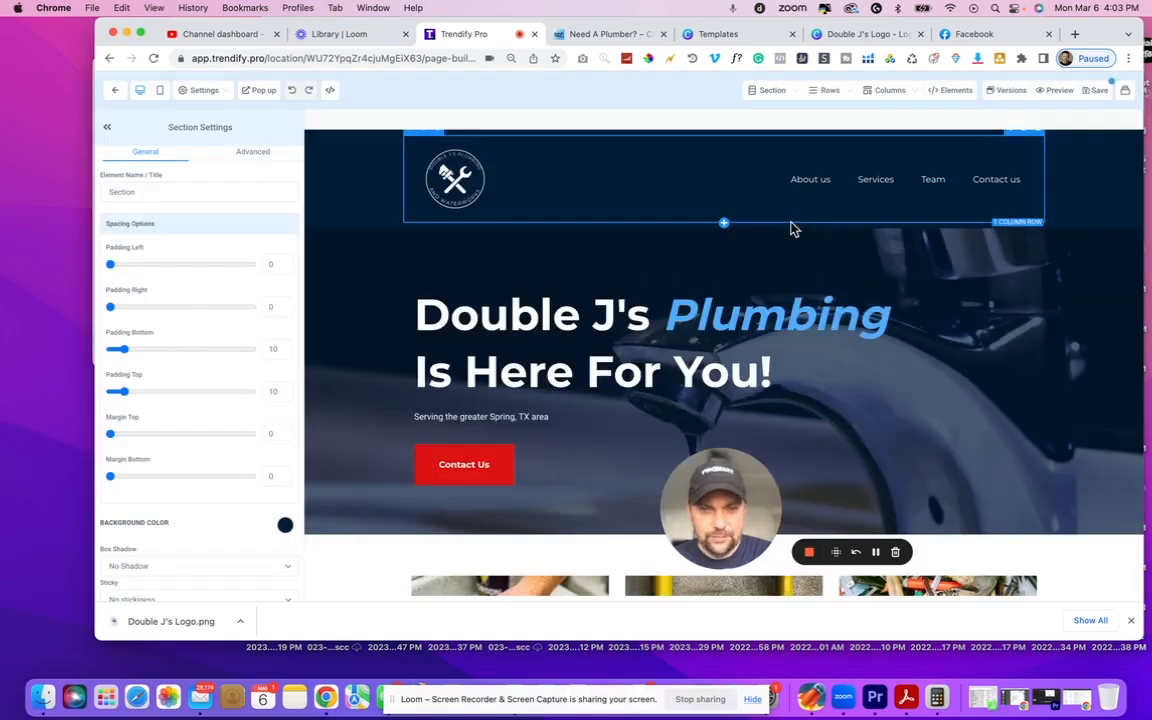
click(1097, 91)
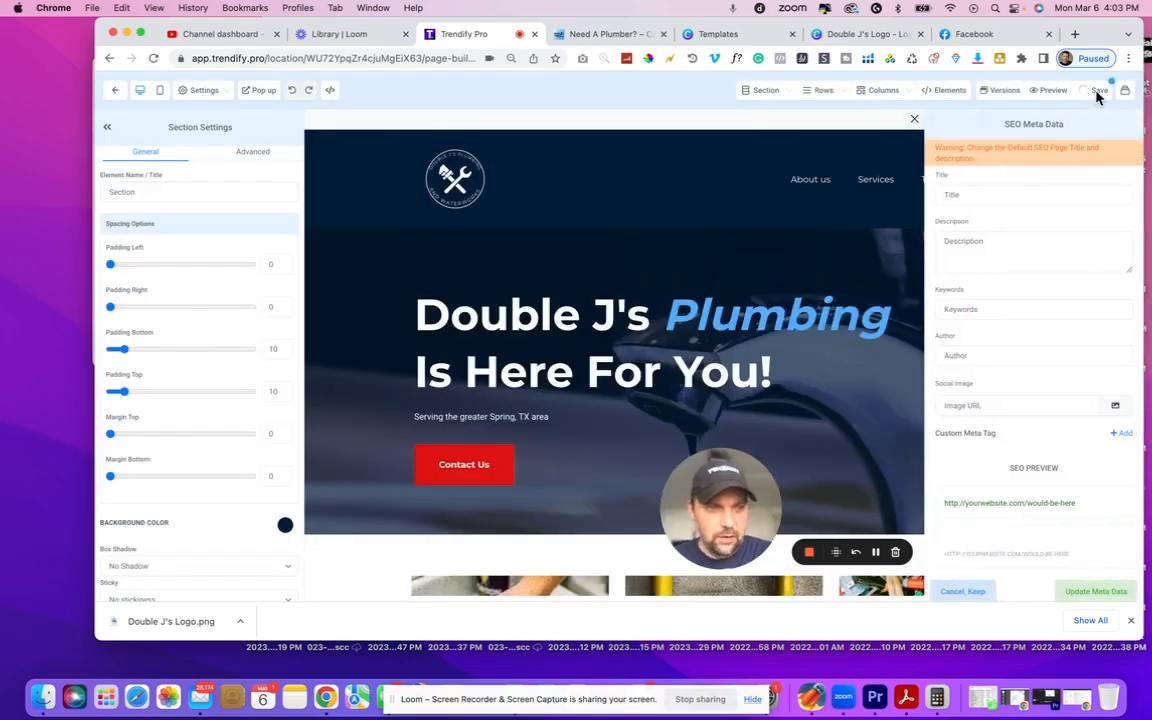
Preview the Home page in full screen, open its chat widget, and examine the page sections down to the footer
click(1050, 91)
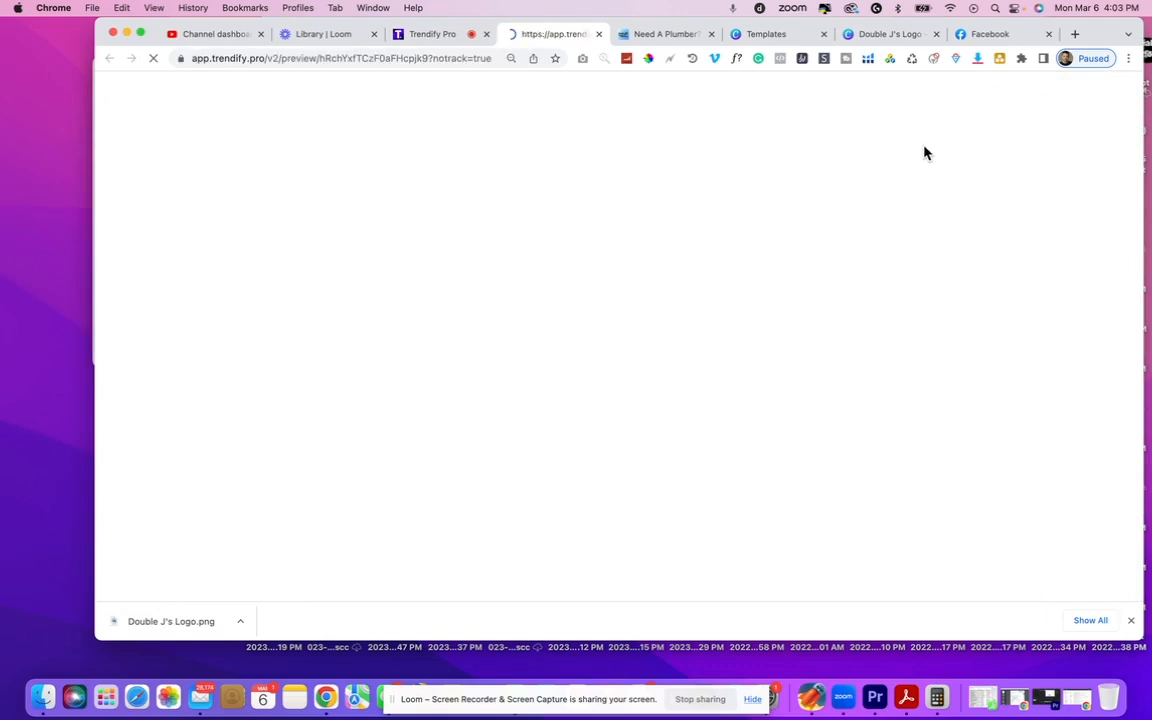
click(141, 34)
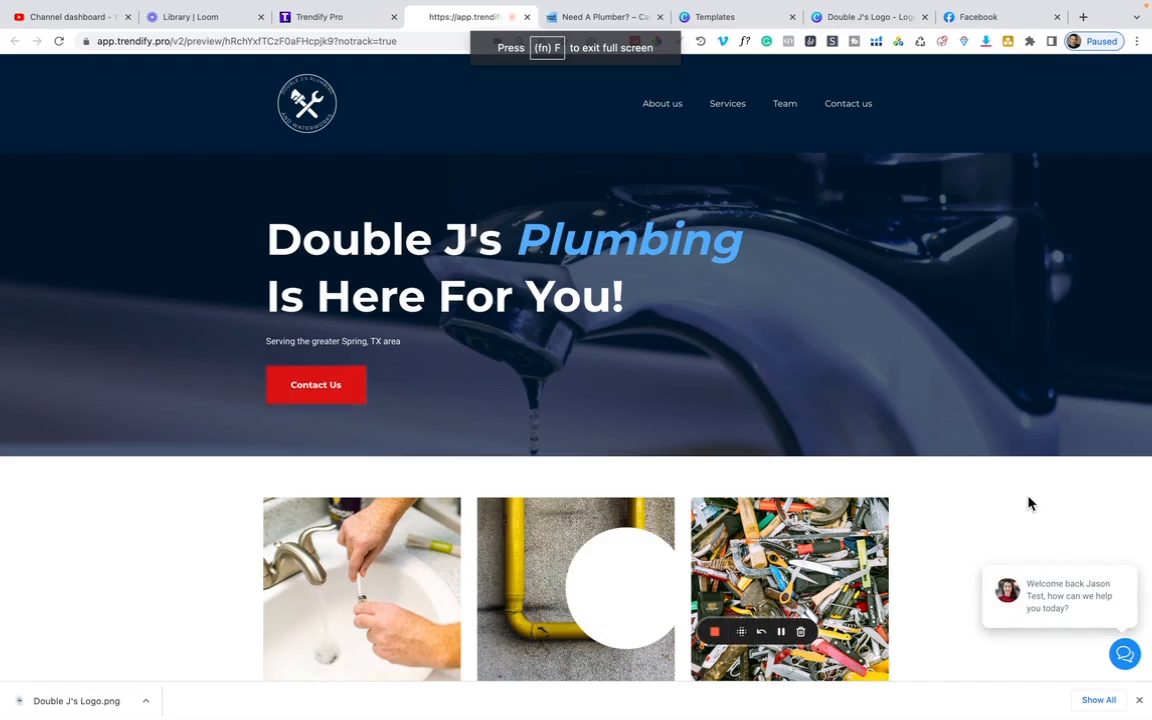
click(1068, 597)
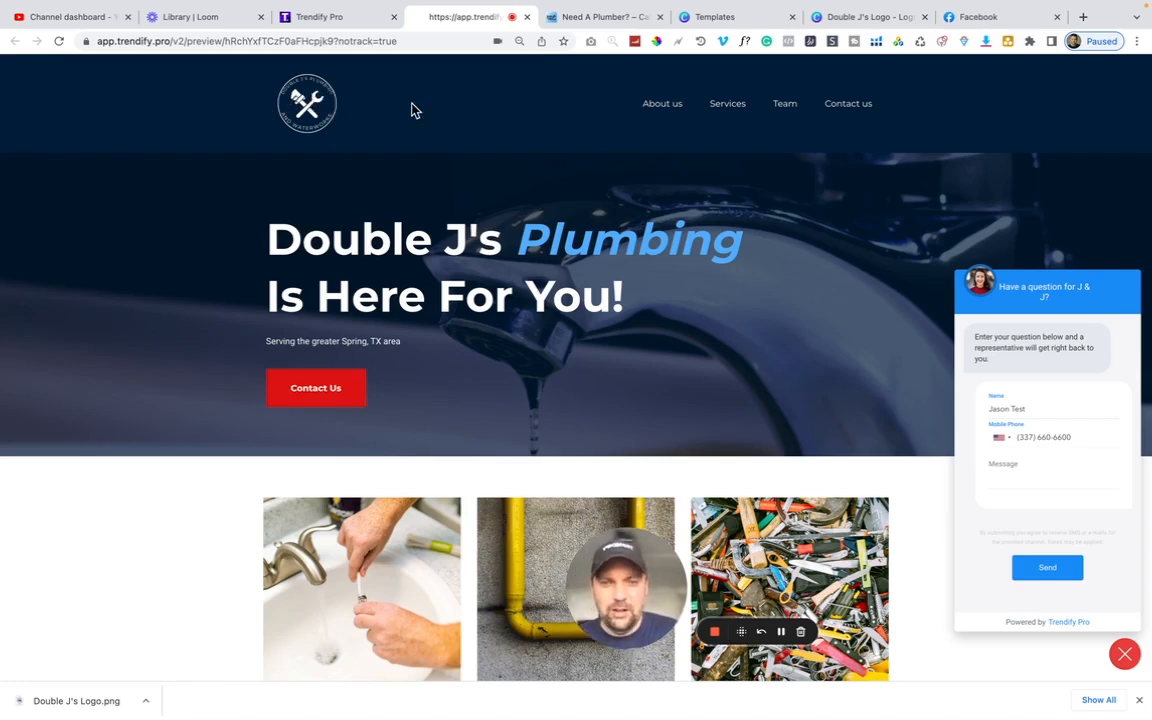
scroll(448, 152, down, 6)
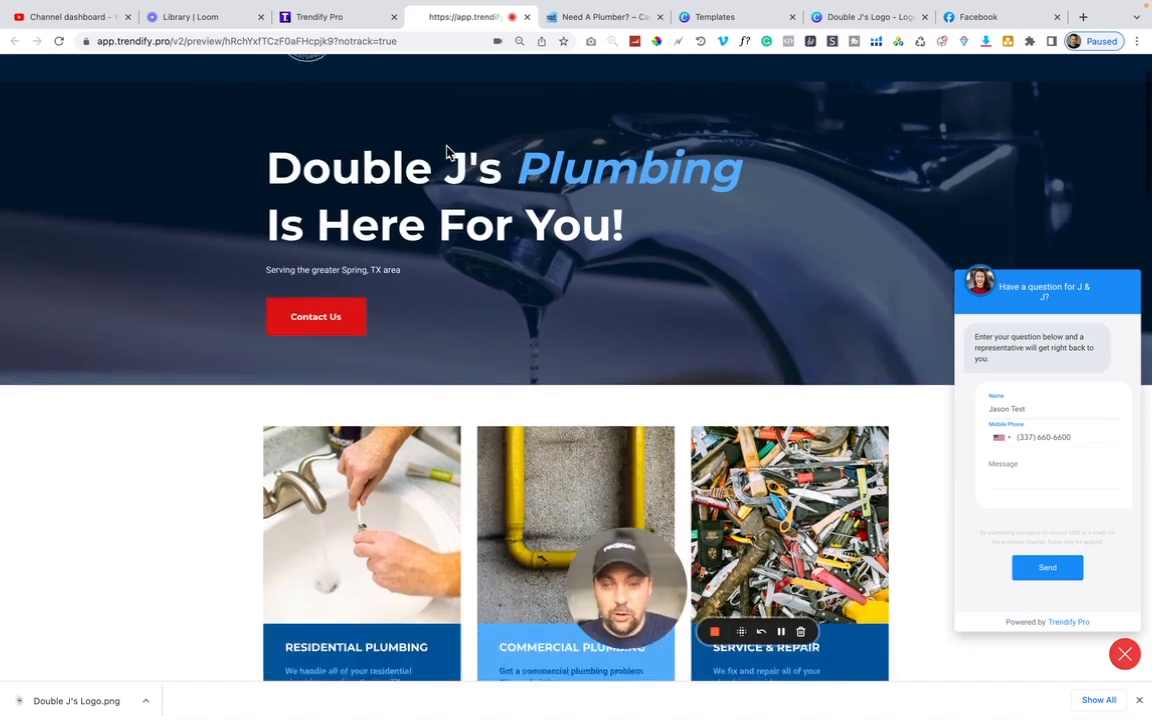
scroll(448, 152, down, 4)
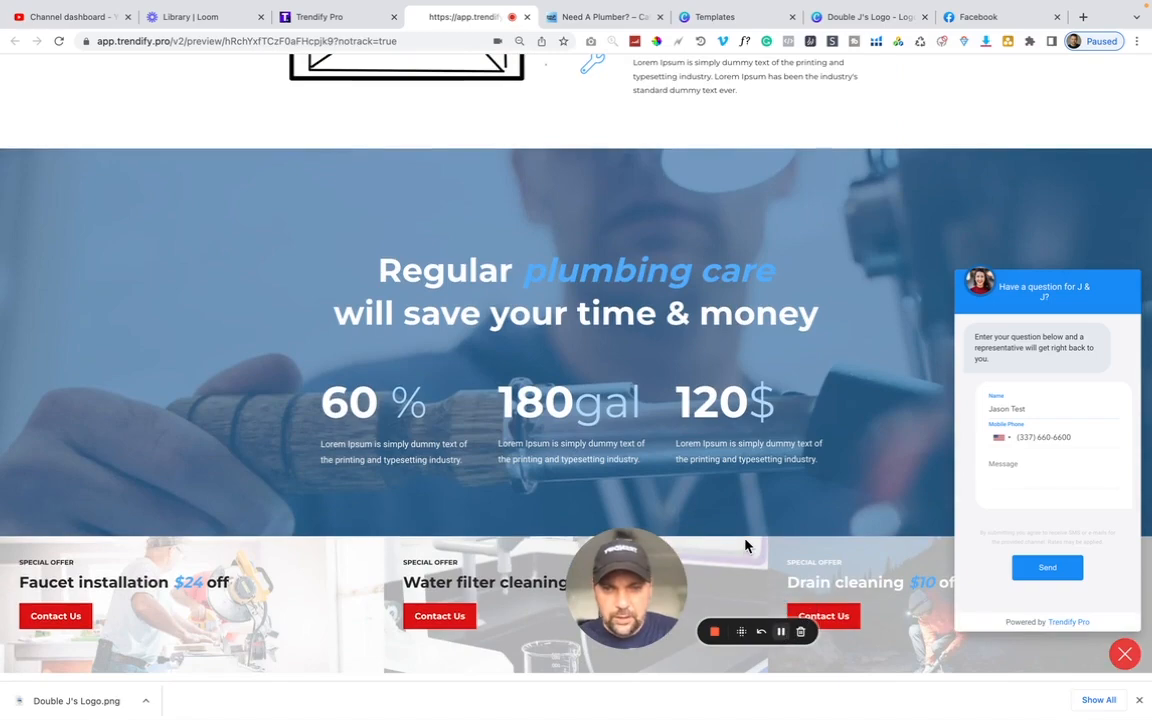
scroll(730, 508, down, 10)
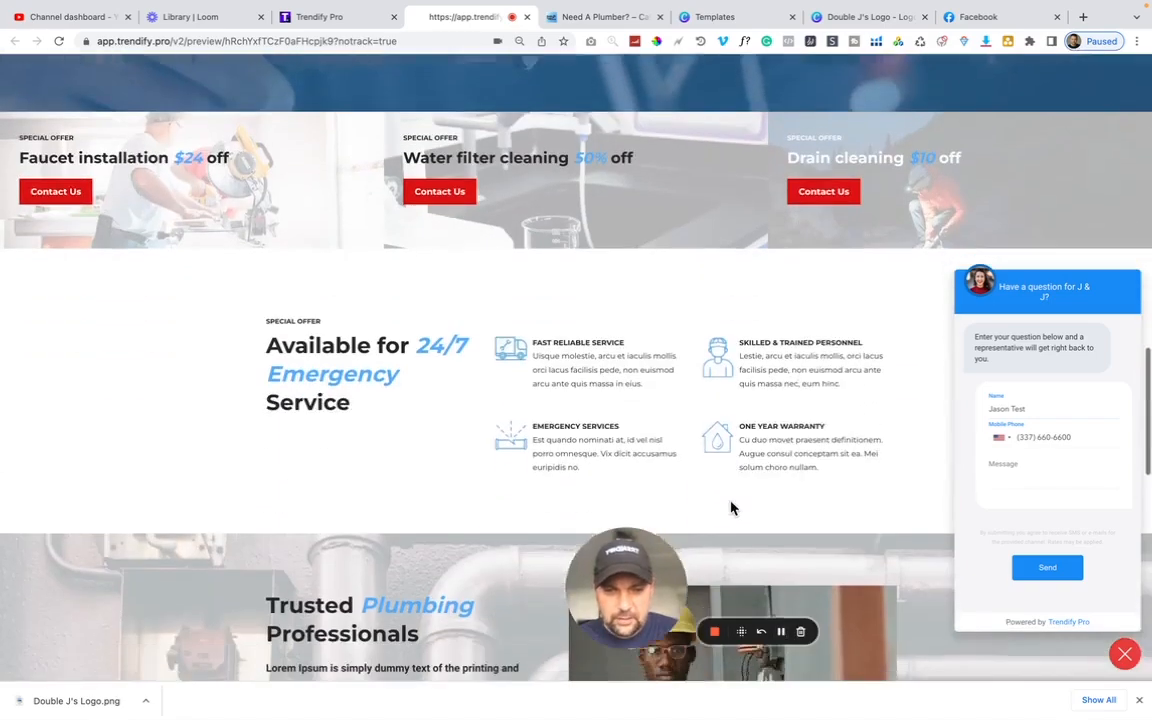
scroll(730, 508, down, 1)
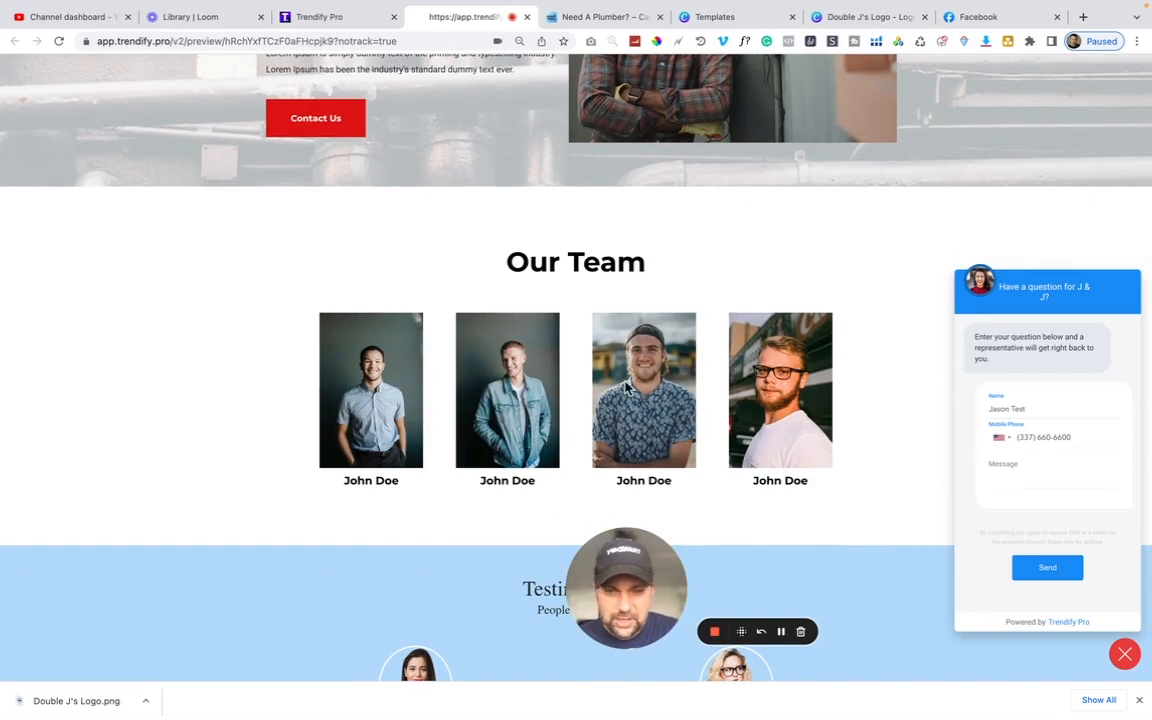
scroll(631, 384, down, 3)
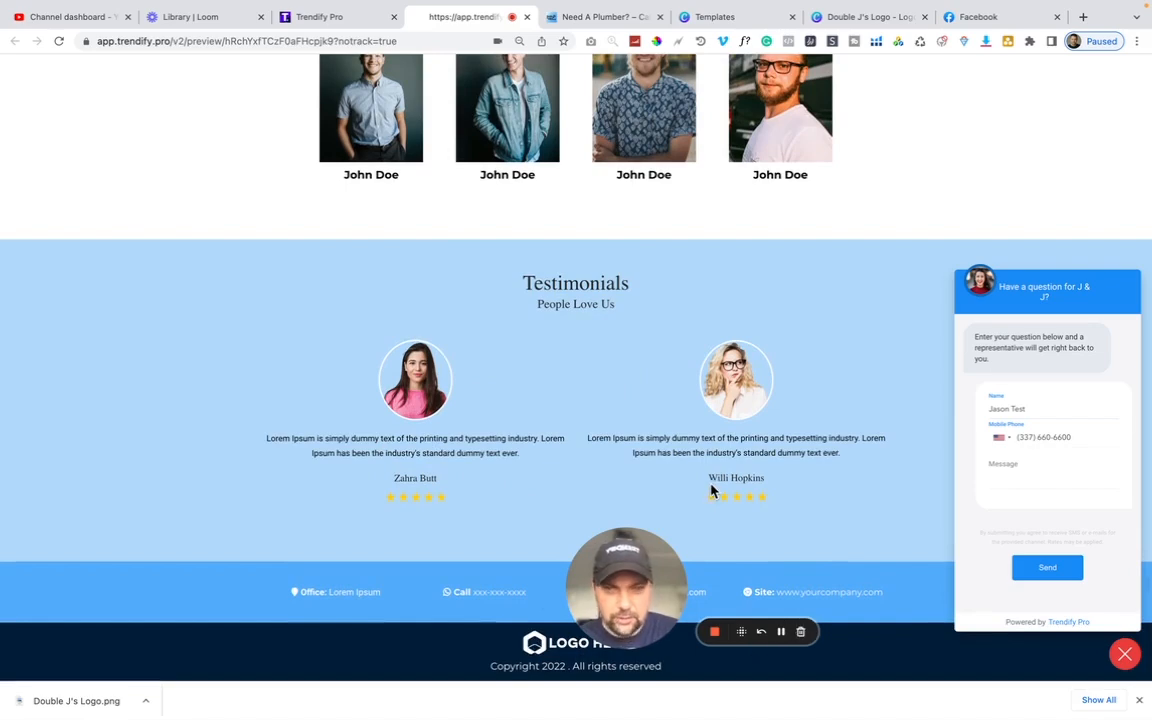
click(781, 632)
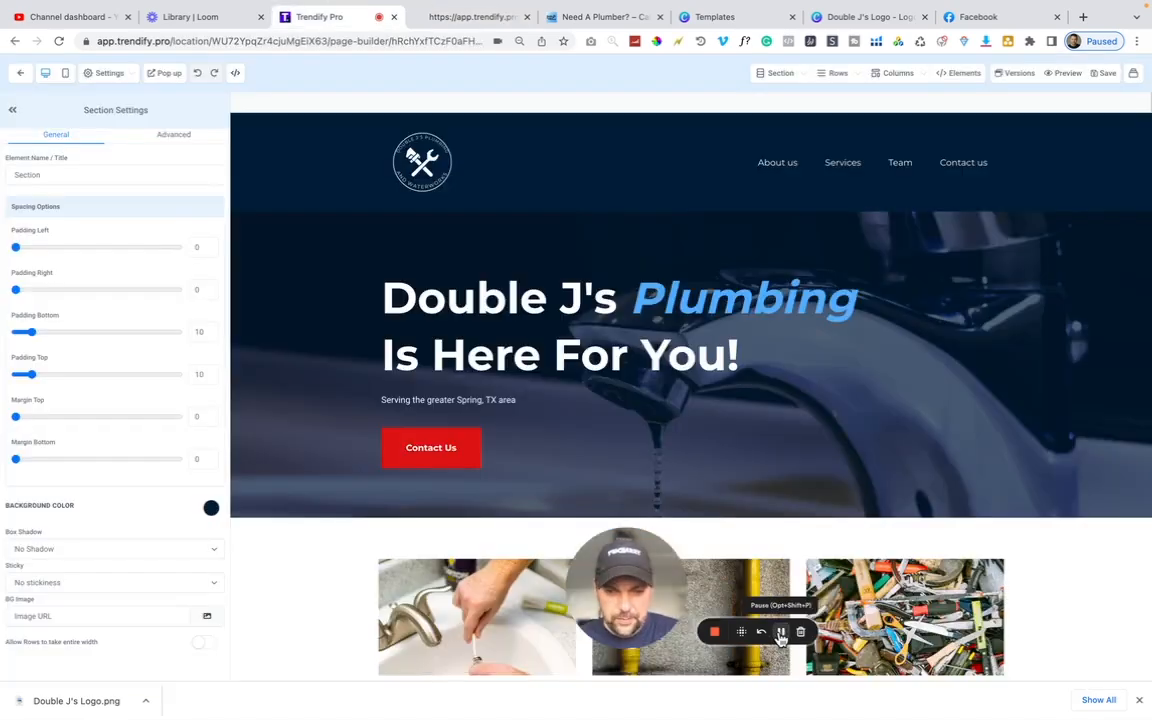
Replace the placeholder logo in the Home page's footer with the Double J's logo from the media library
scroll(720, 458, down, 20)
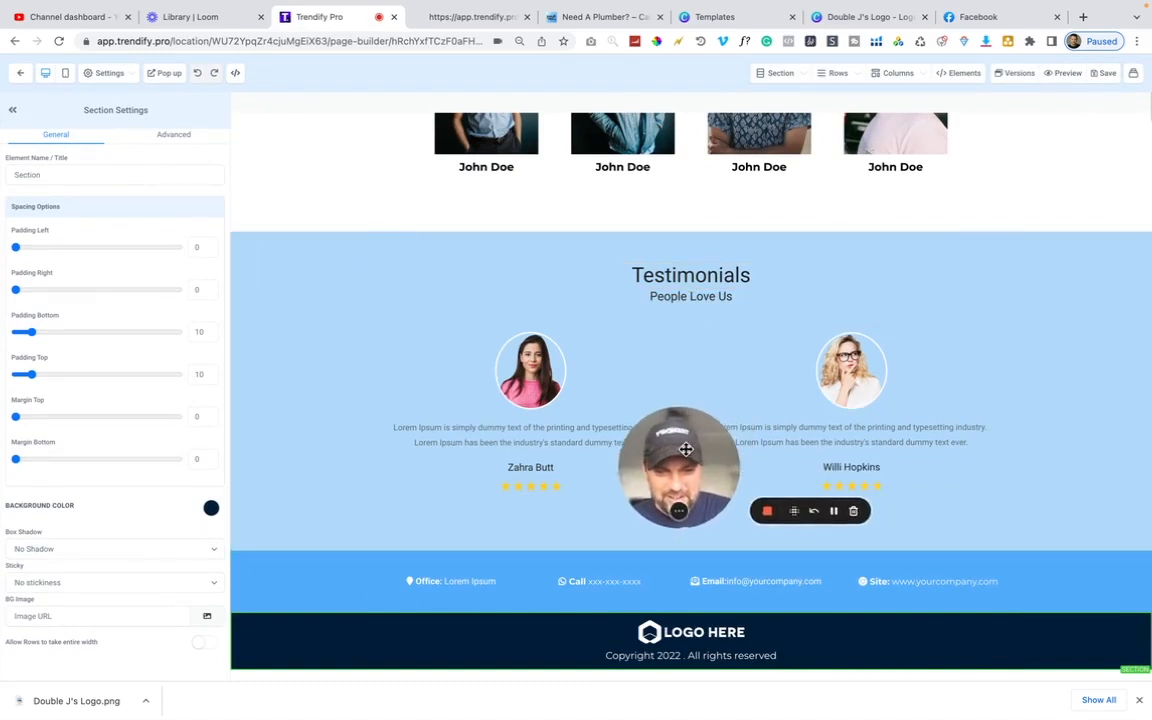
click(706, 641)
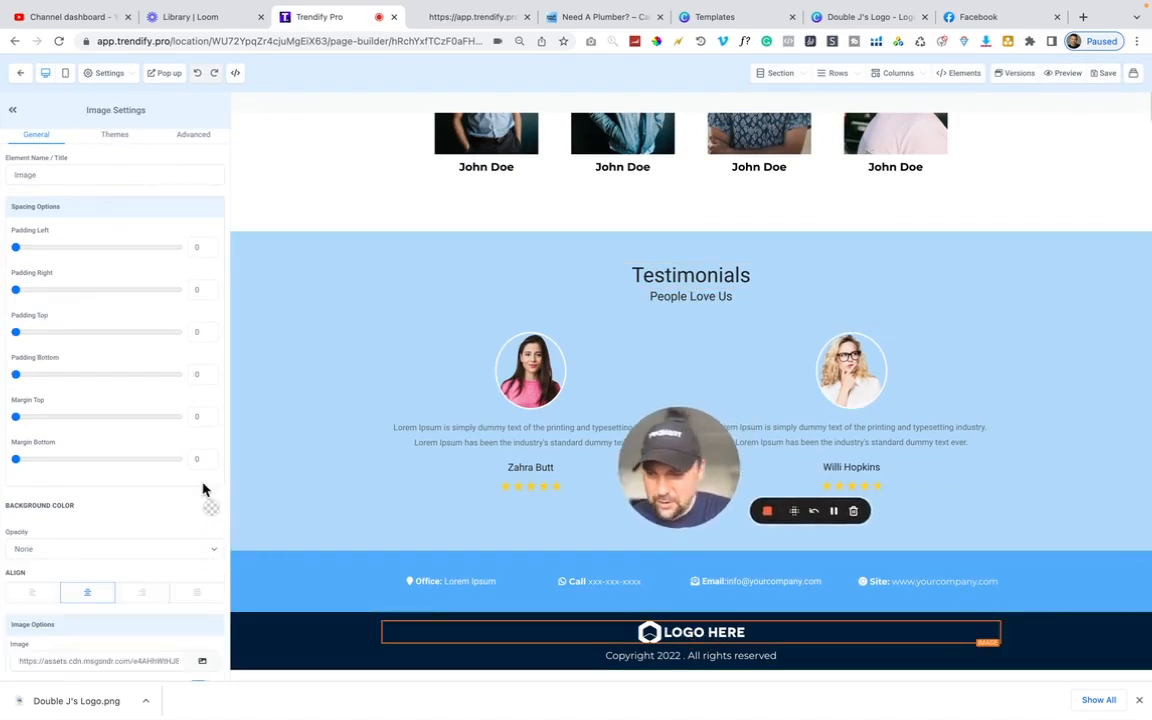
scroll(160, 524, down, 2)
click(202, 550)
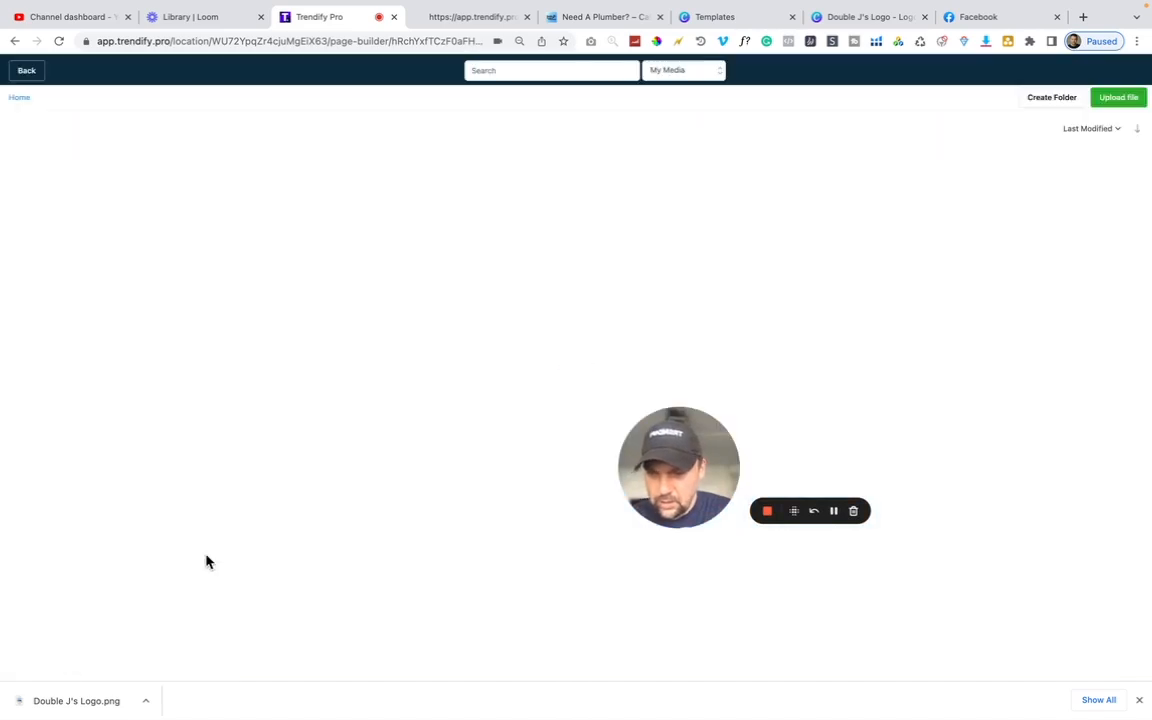
click(77, 244)
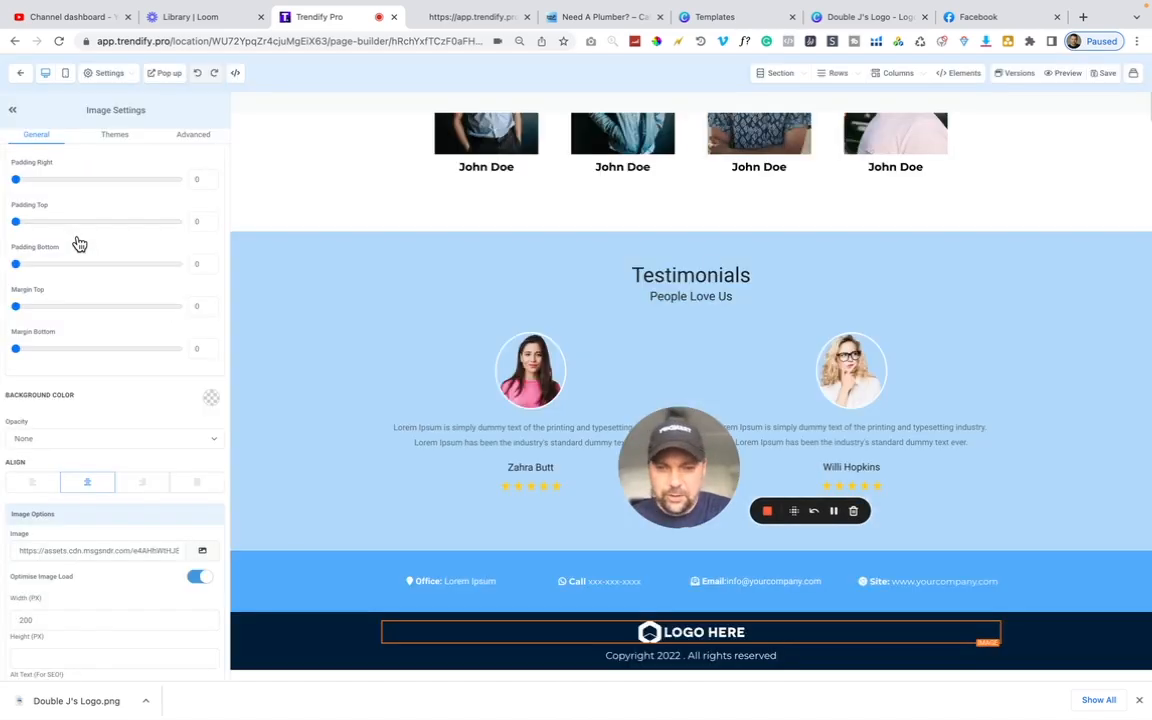
scroll(630, 535, down, 1)
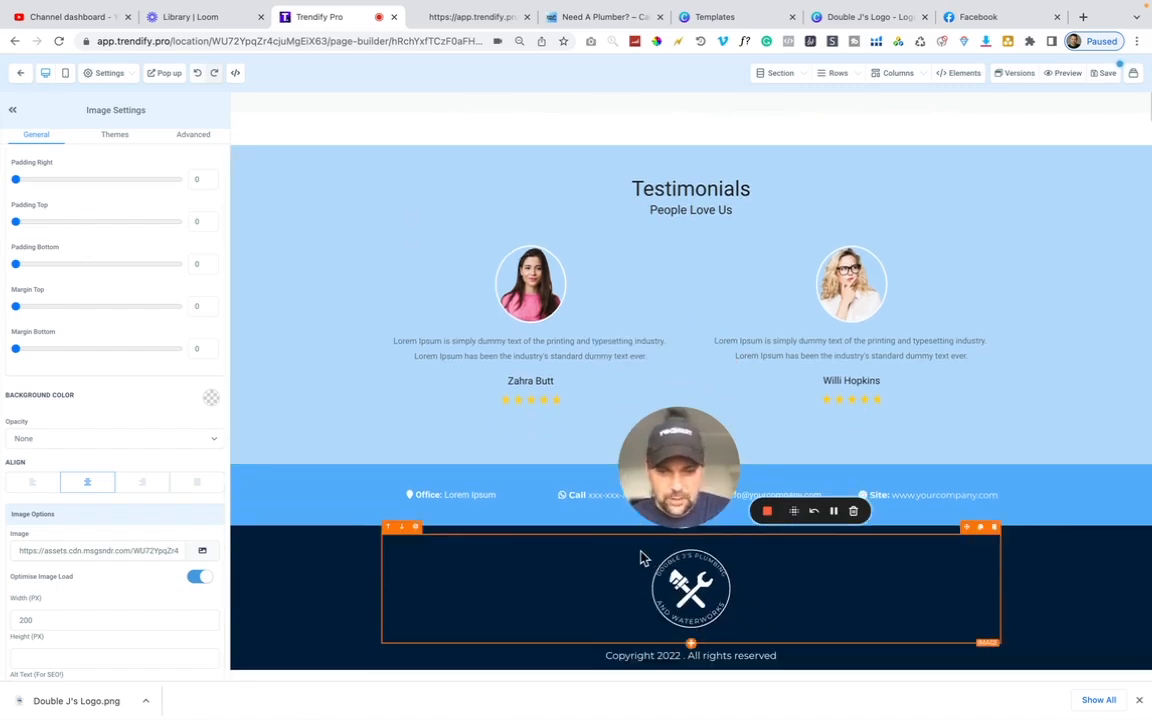
Change the year in the footer's copyright line to 2023
click(695, 656)
key(BackSpace)
text(3)
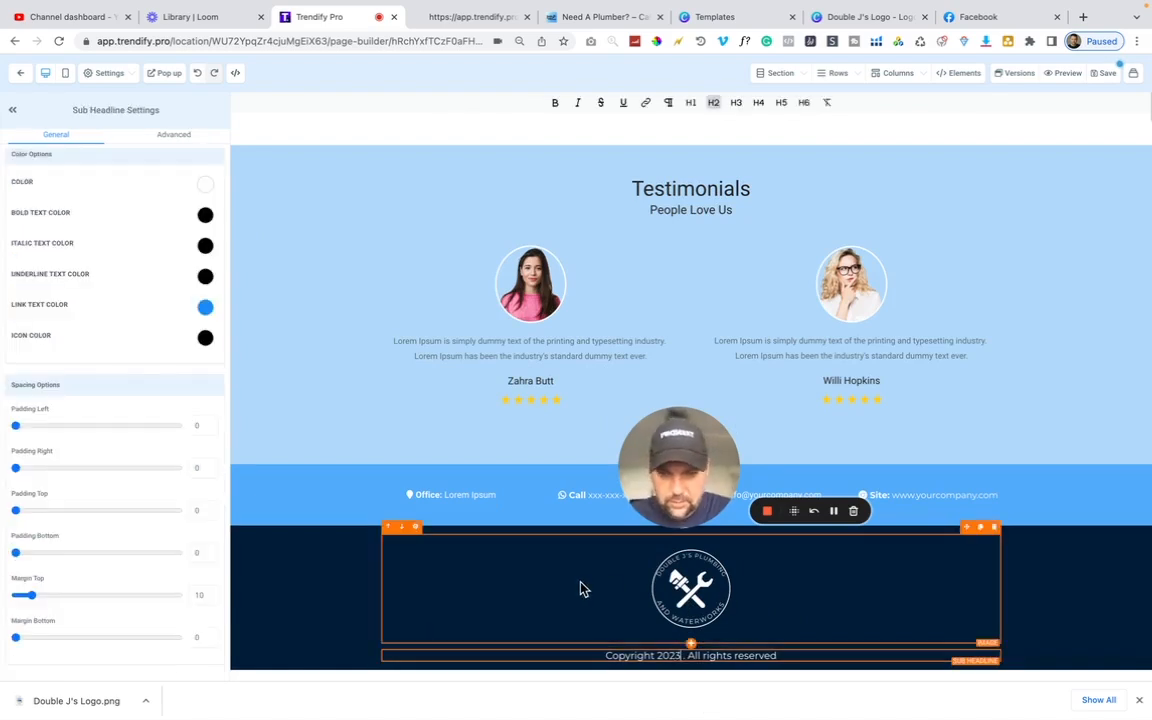
Select the first testimonial's photo and paragraph text to inspect how they can be edited
click(530, 295)
double_click(486, 344)
triple_click(486, 344)
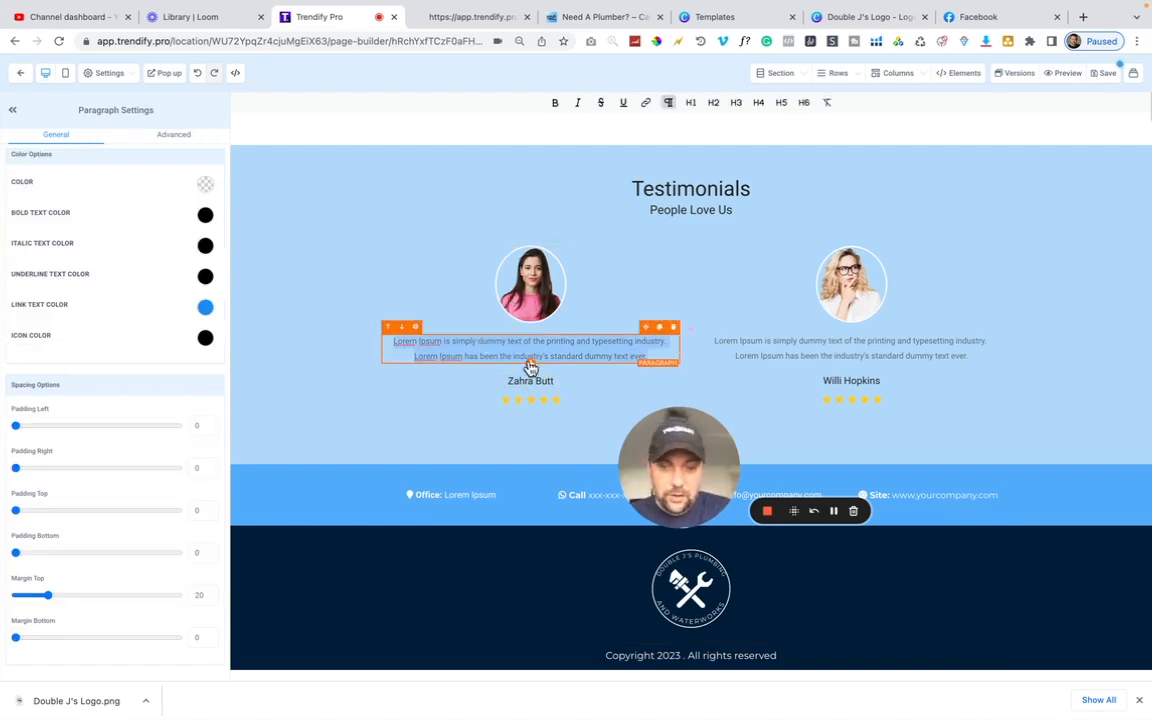
scroll(886, 336, up, 20)
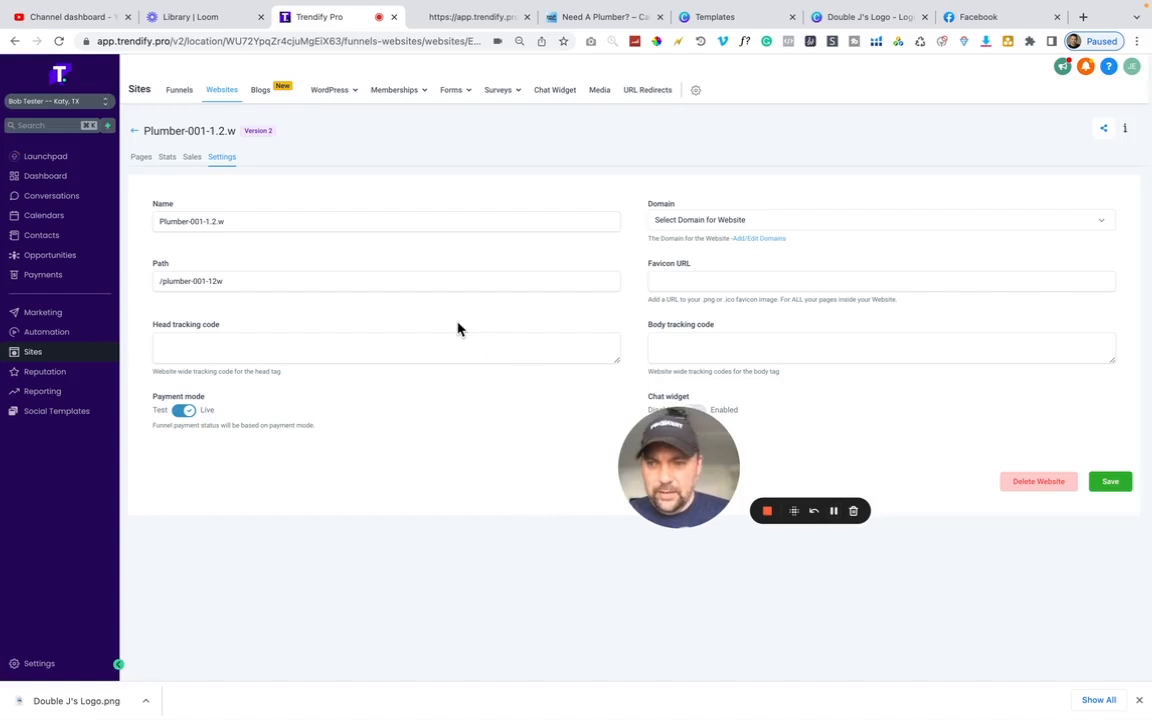
Examine the Plumber-001-1.2.w website settings and the form for adding a custom domain, without adding one
click(139, 158)
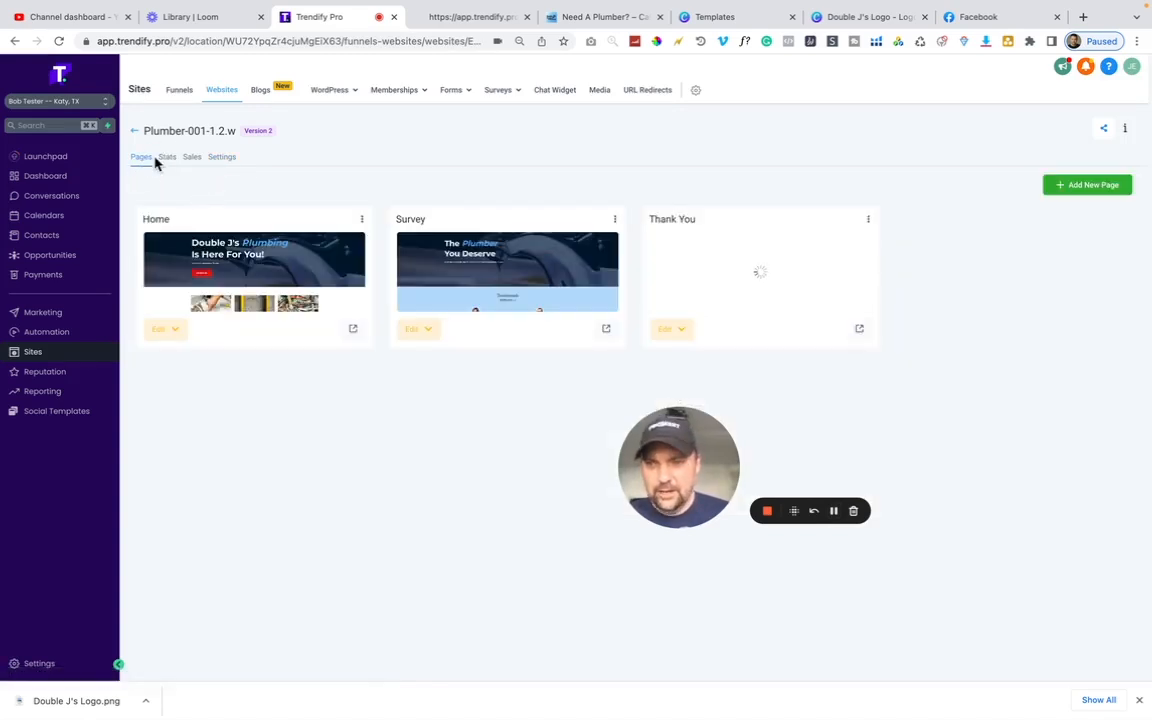
click(222, 158)
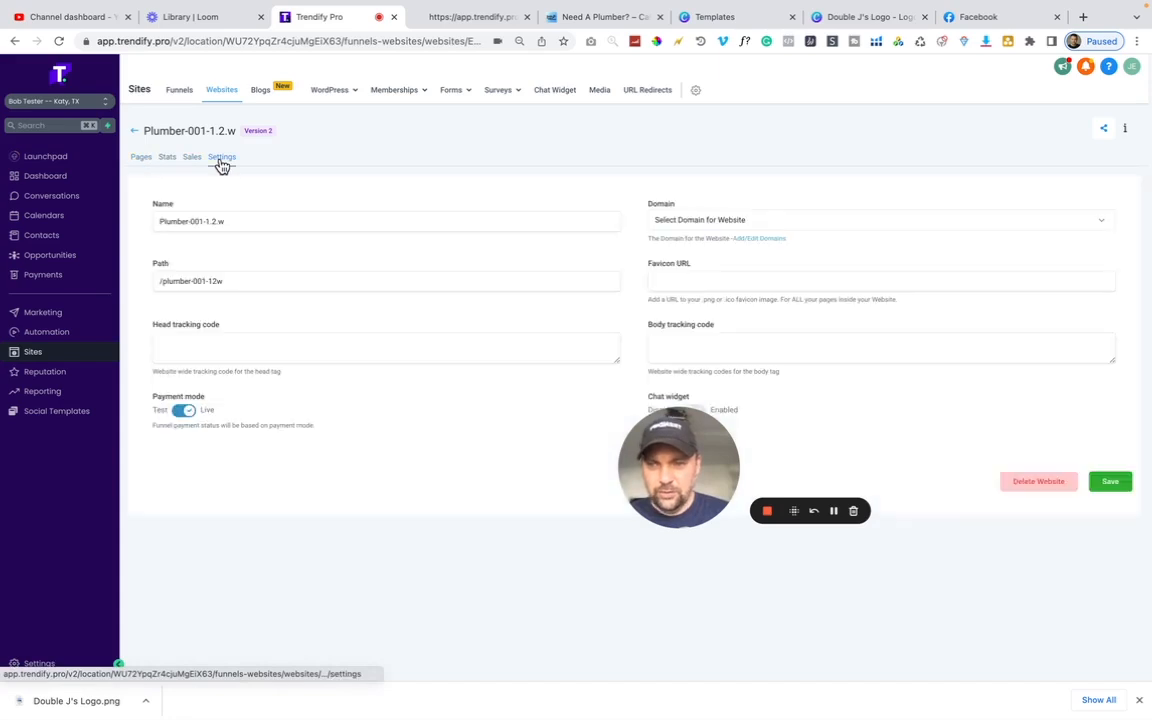
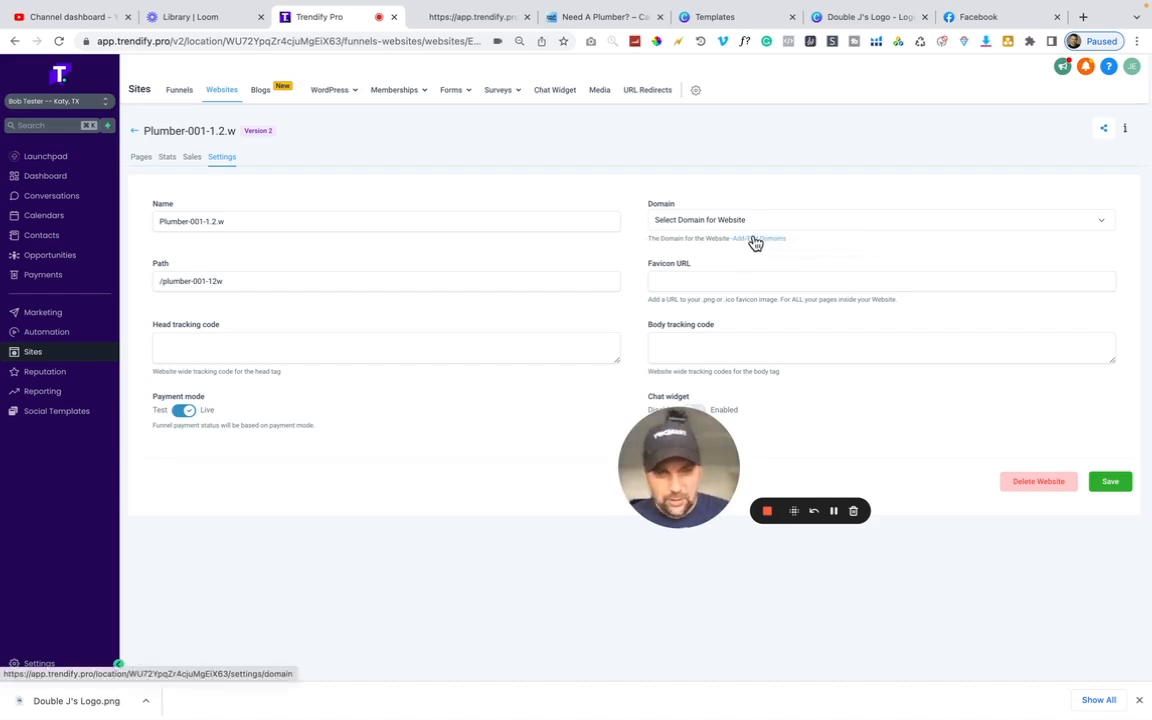
click(755, 240)
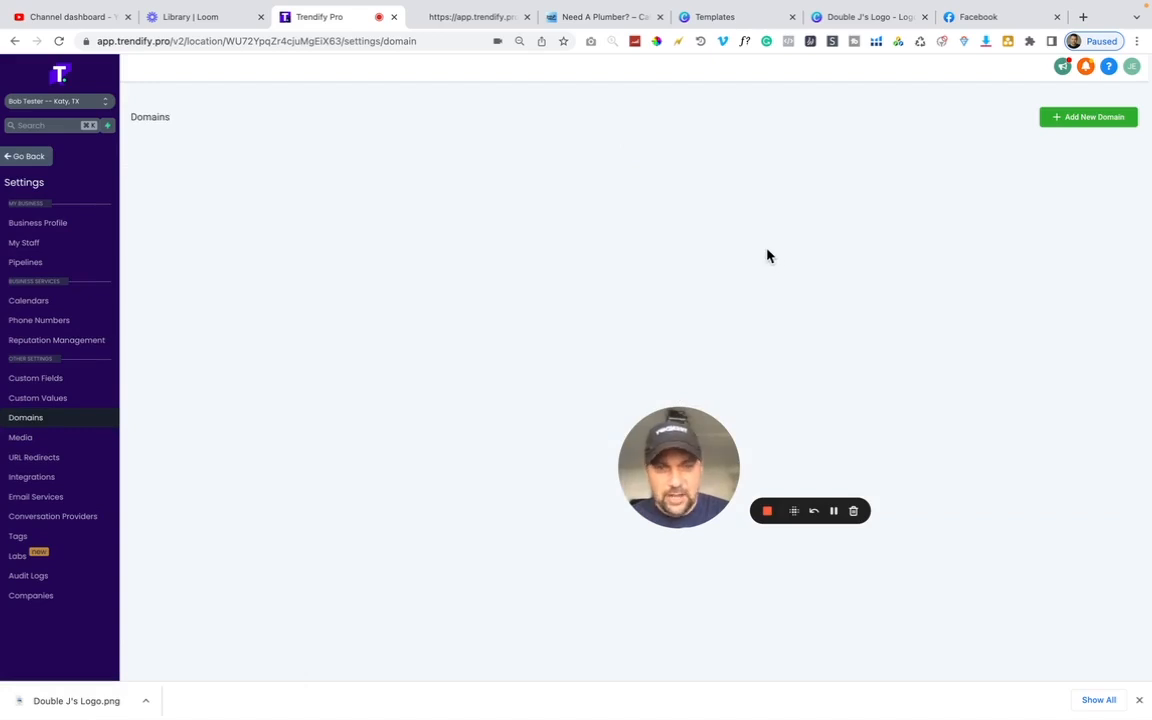
click(1072, 120)
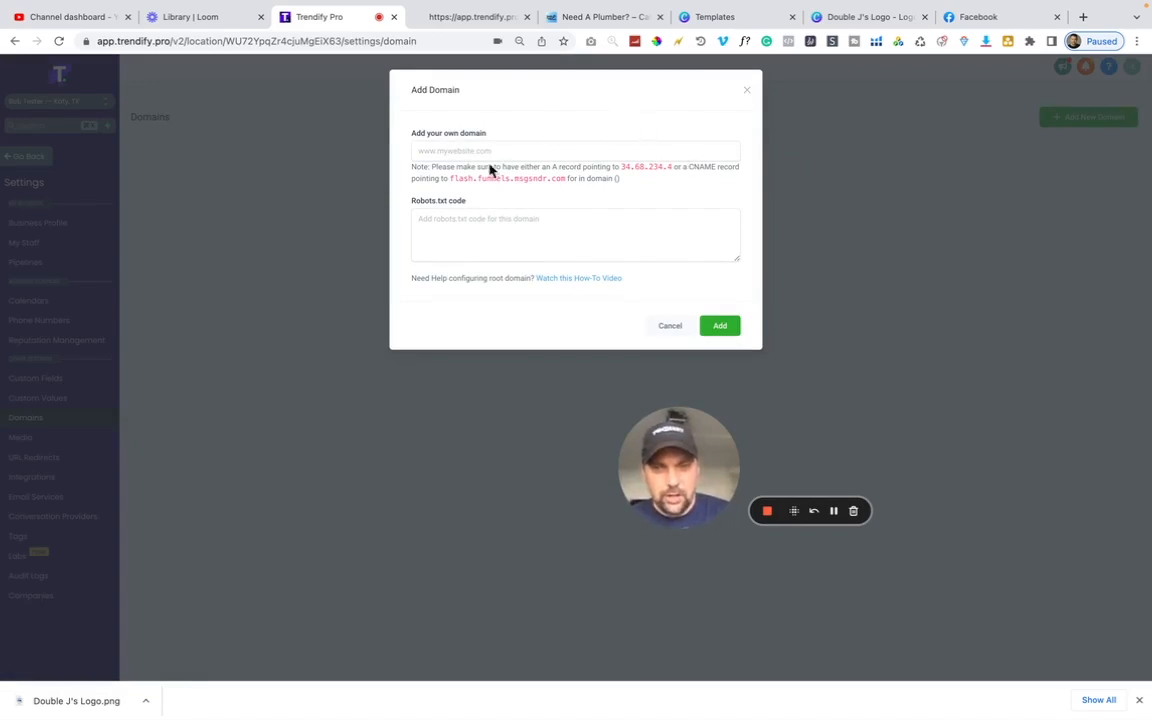
click(749, 91)
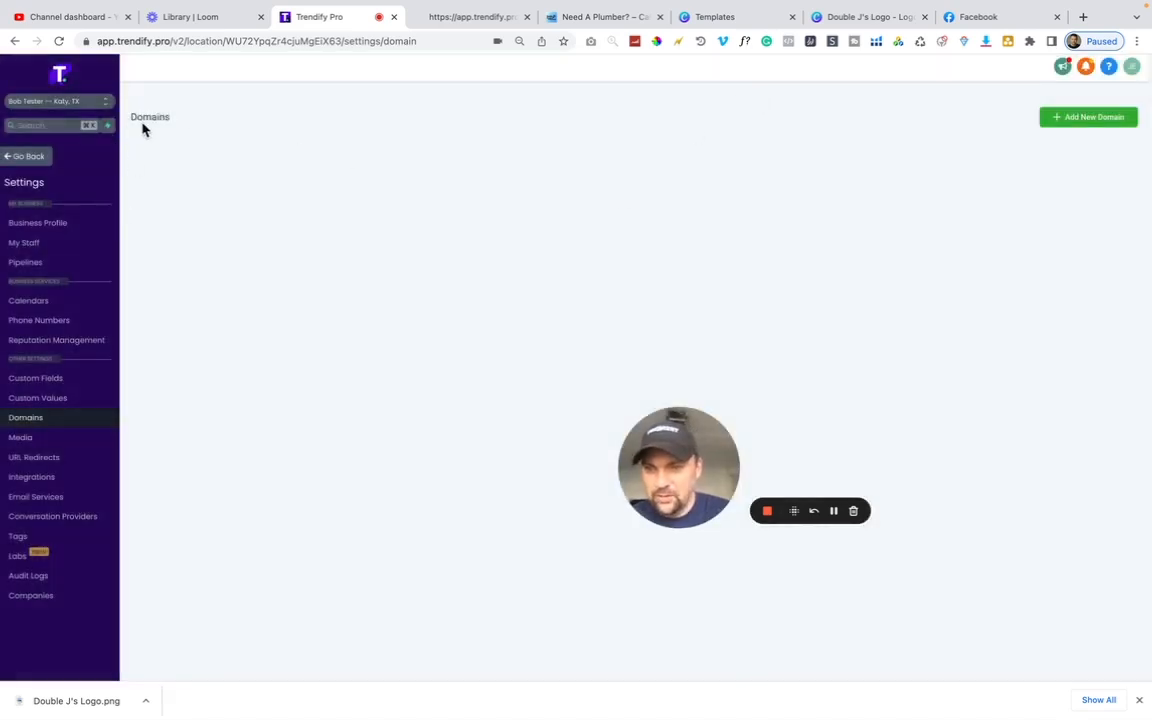
click(14, 41)
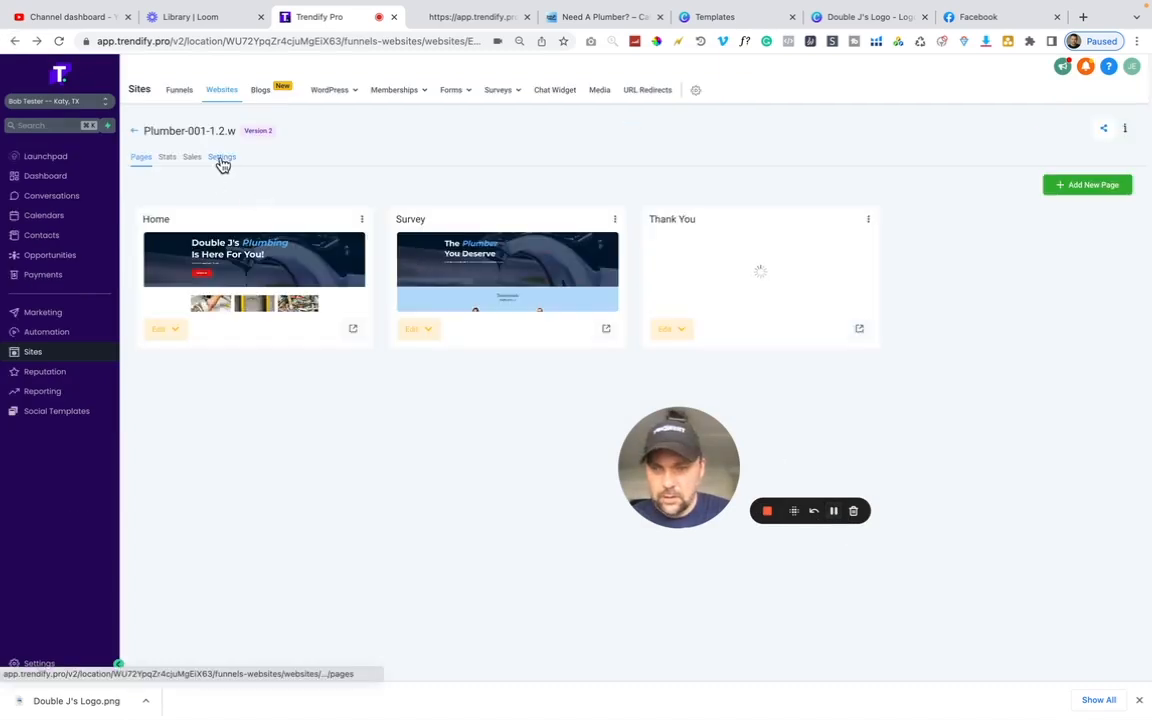
click(222, 160)
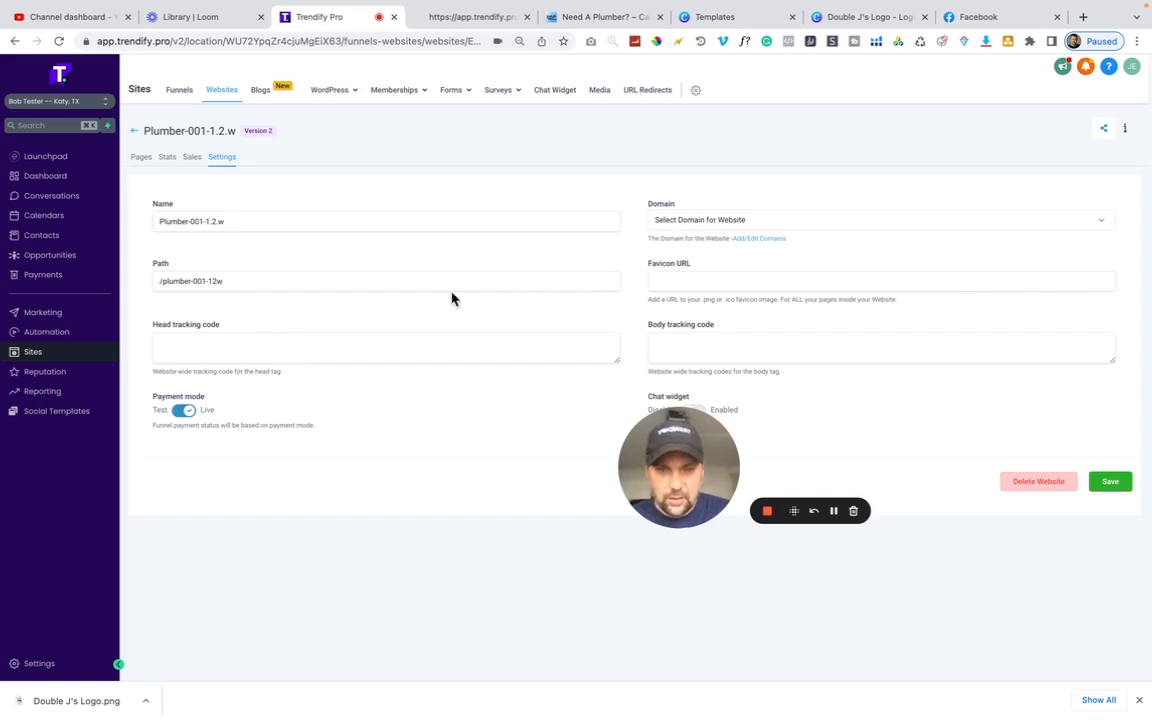
Open the Home page's live preview from the website's page list, select its preview URL, and look over the page
click(139, 158)
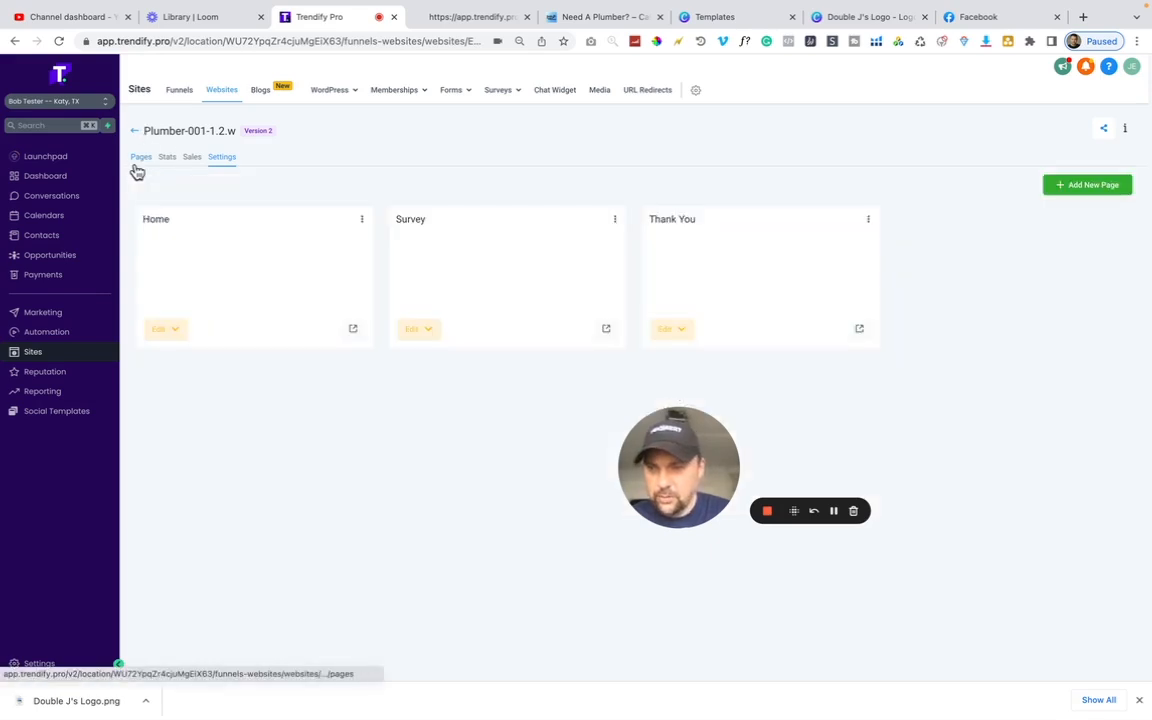
click(353, 331)
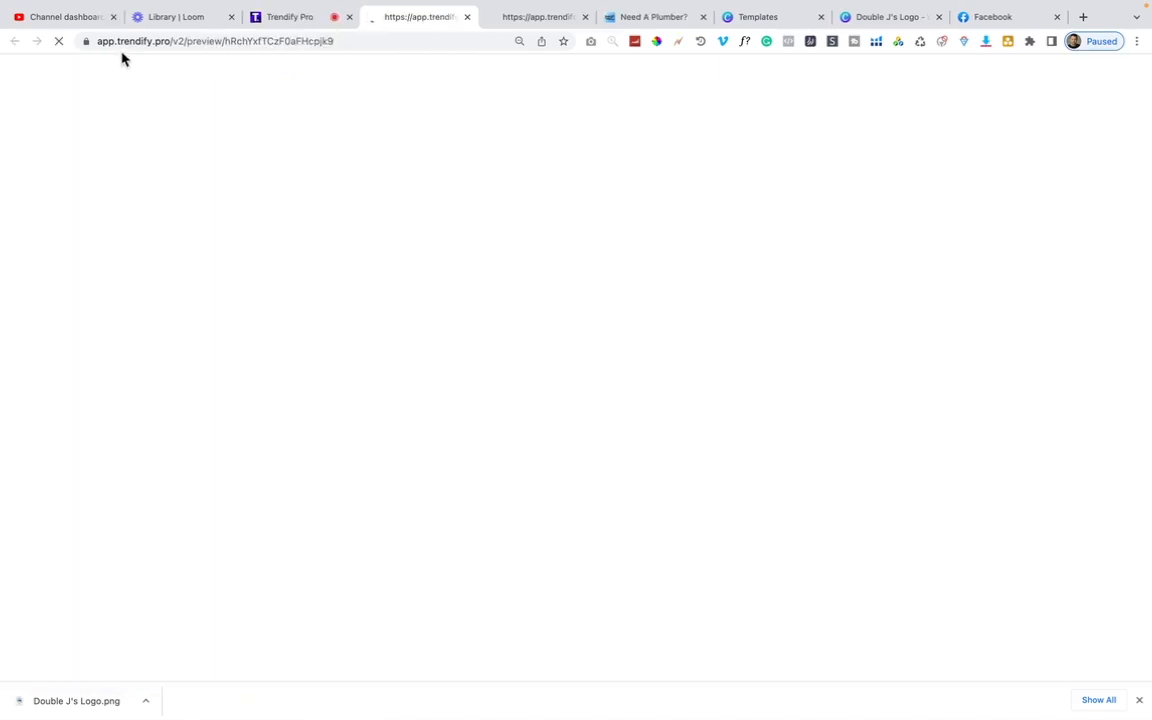
click(230, 44)
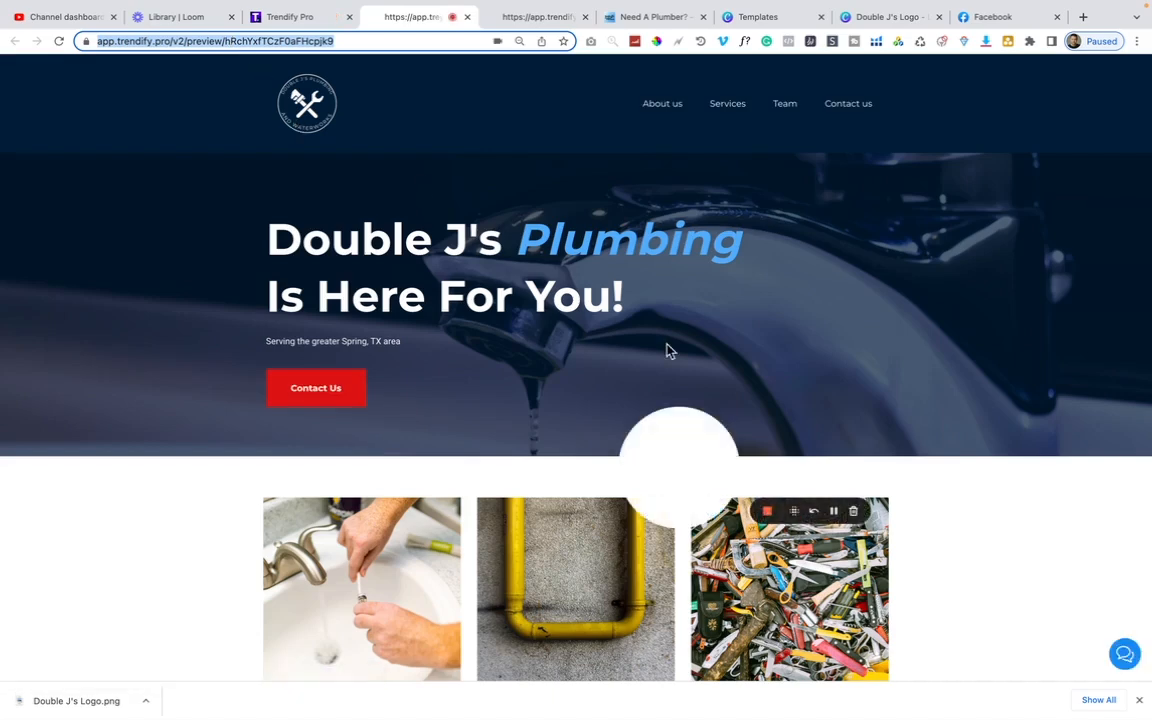
drag(694, 450, 805, 372)
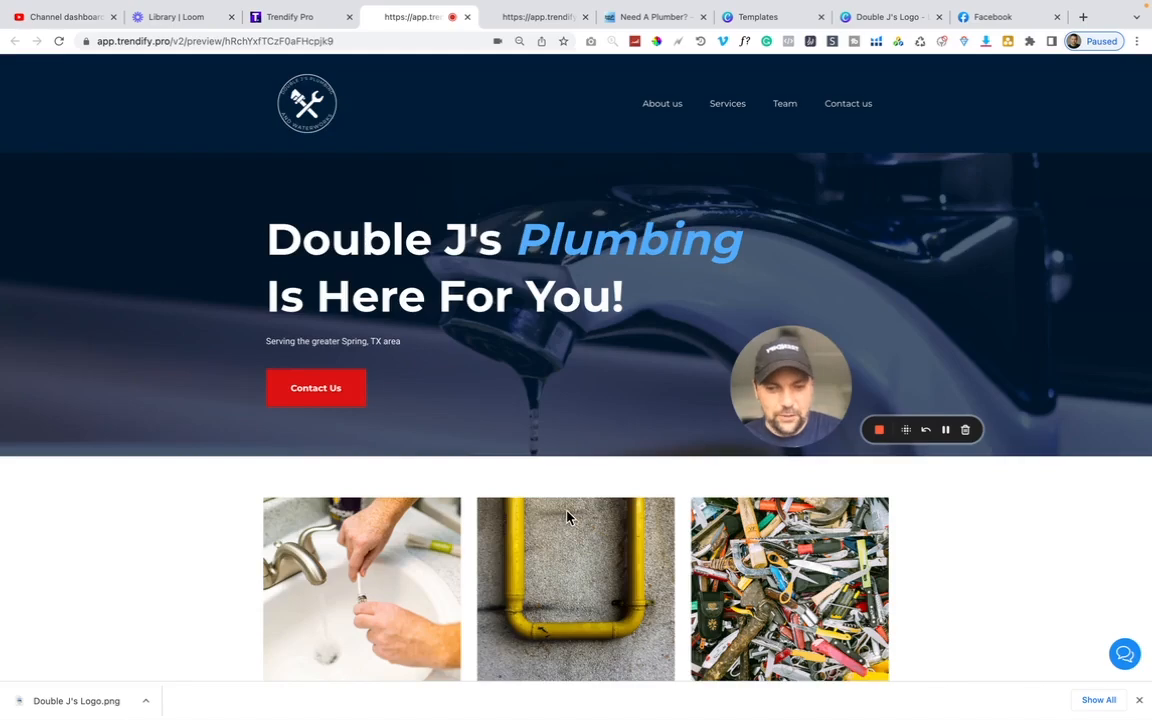
scroll(567, 517, down, 5)
scroll(566, 517, up, 5)
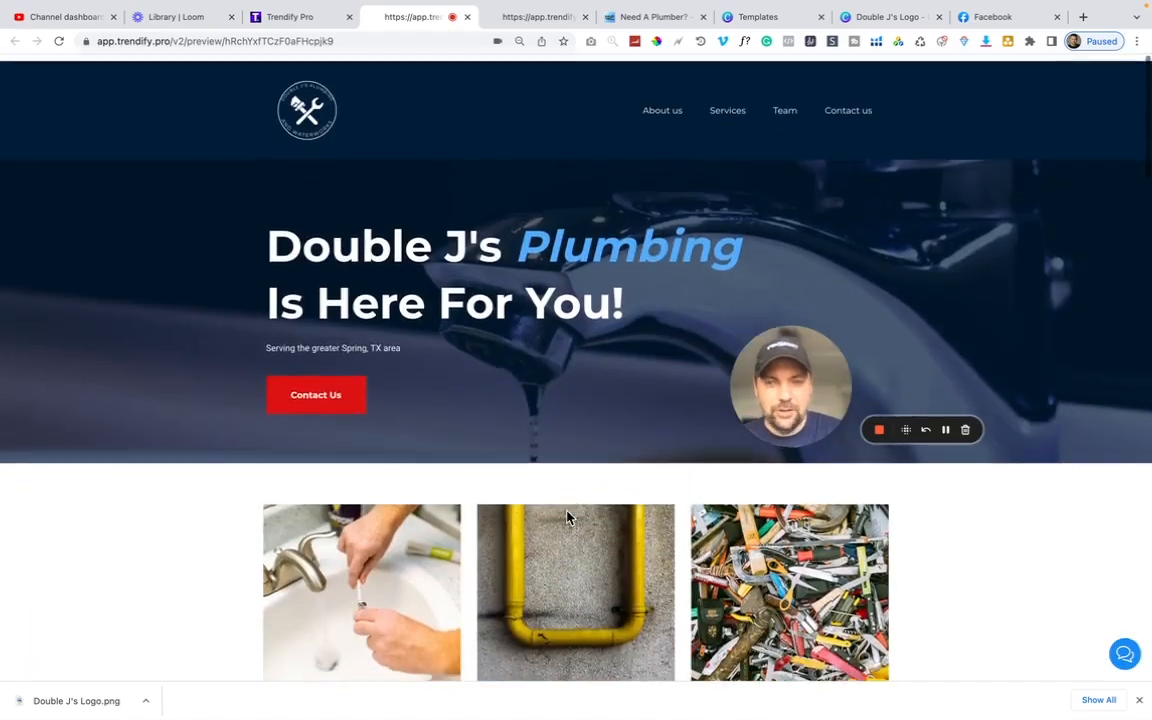
Switch to the client's existing site doublejsplumbing.com, look over its home page, and briefly play and pause the featured video
click(638, 18)
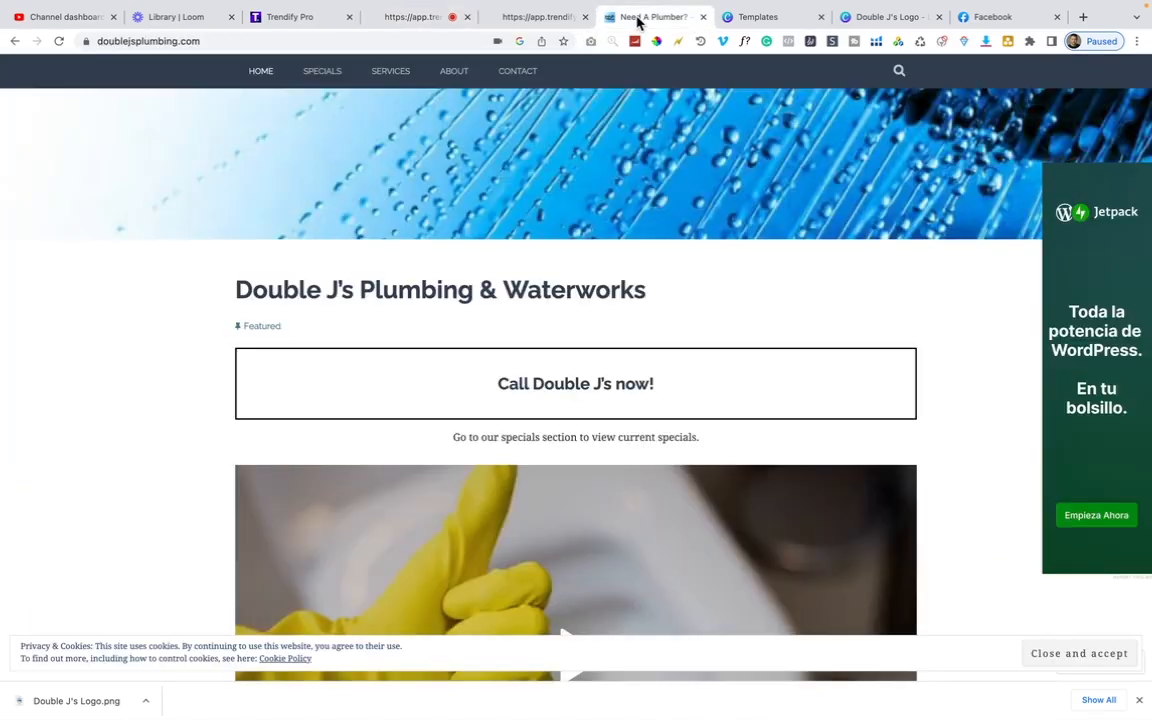
scroll(650, 305, down, 2)
scroll(650, 303, down, 7)
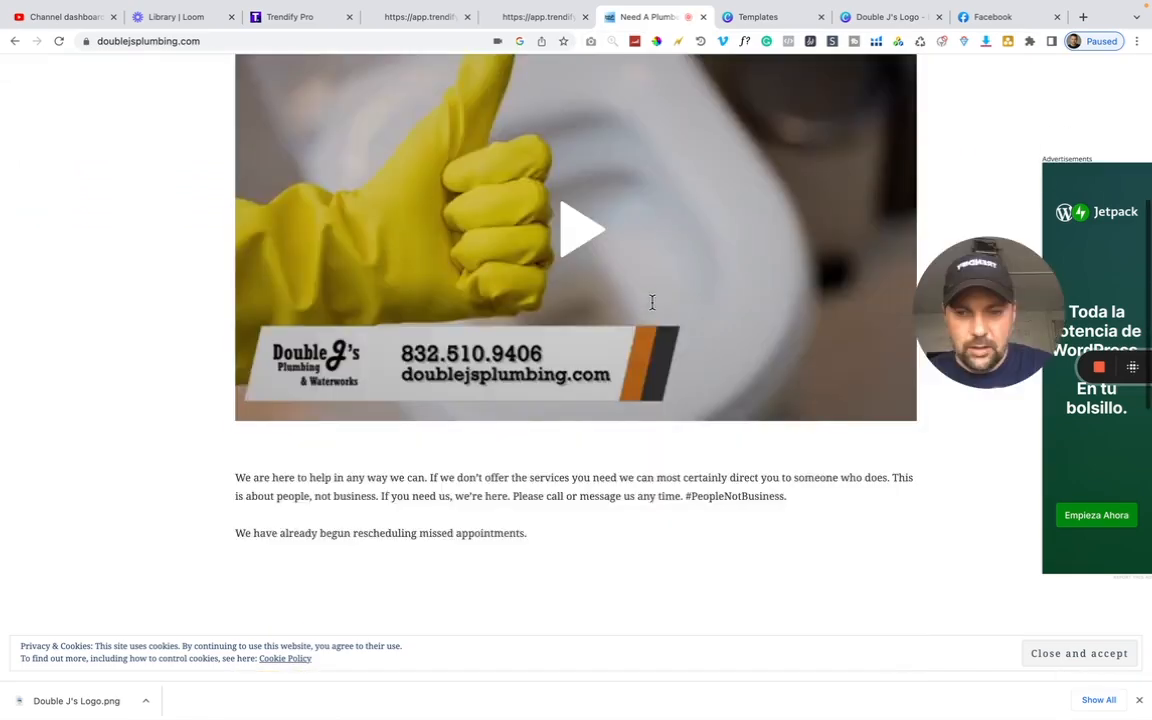
scroll(550, 160, up, 2)
scroll(550, 200, up, 3)
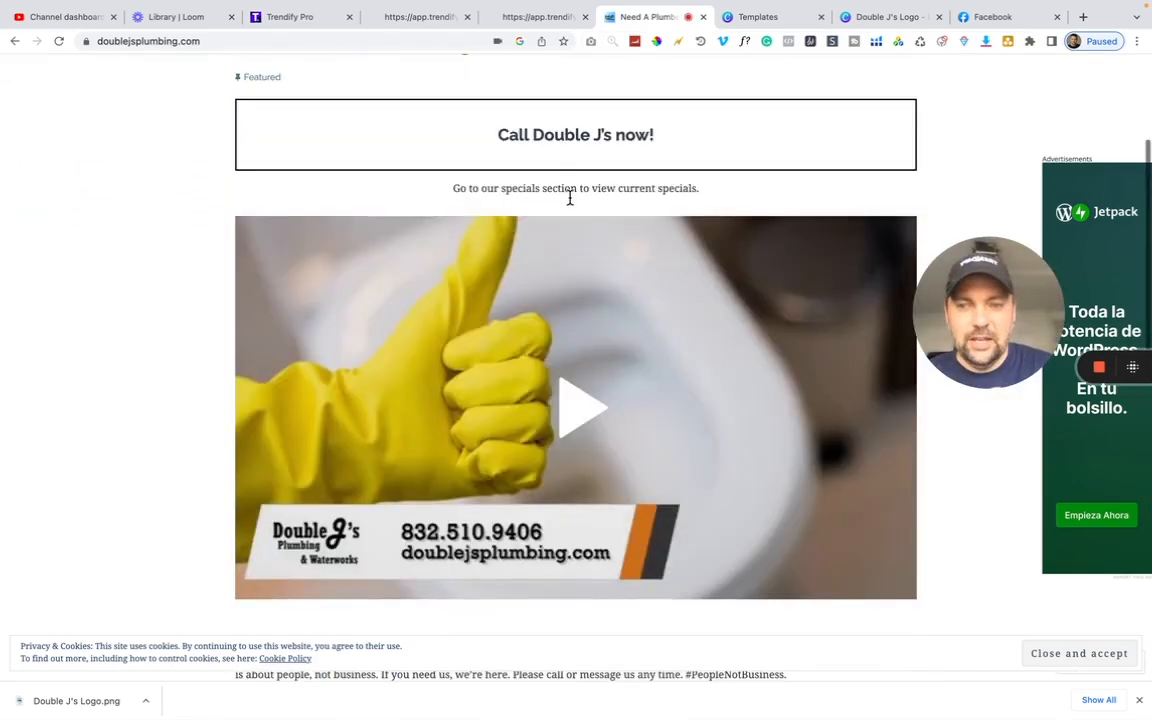
click(580, 416)
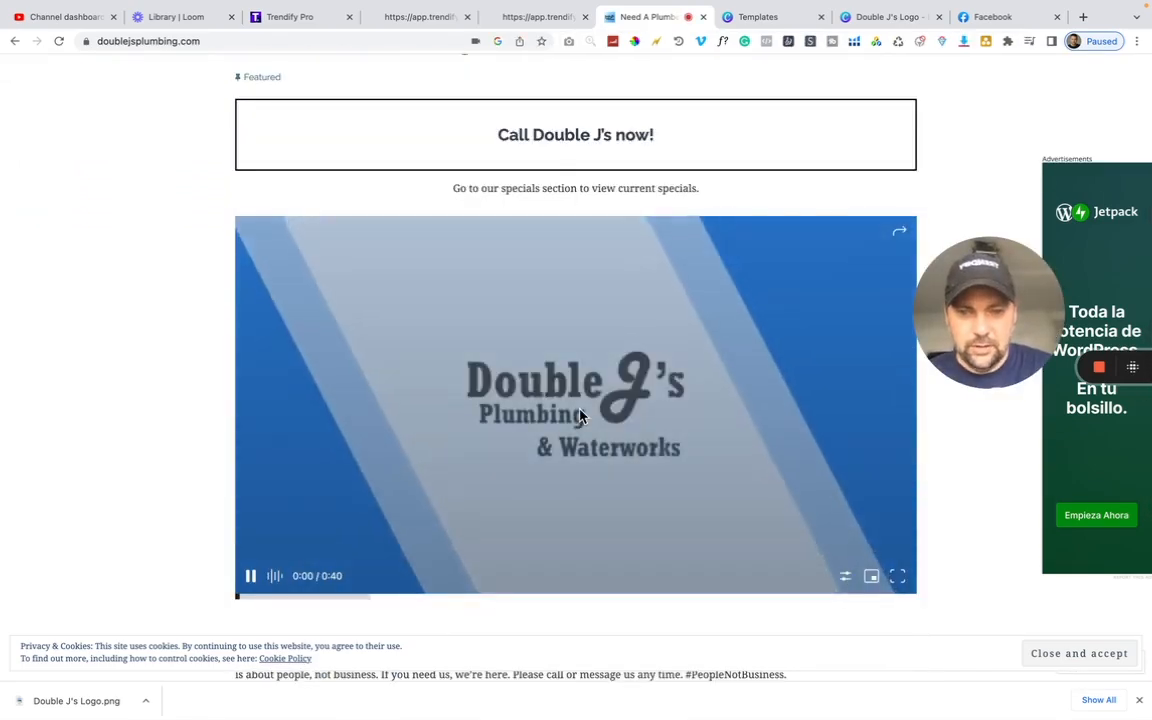
click(249, 580)
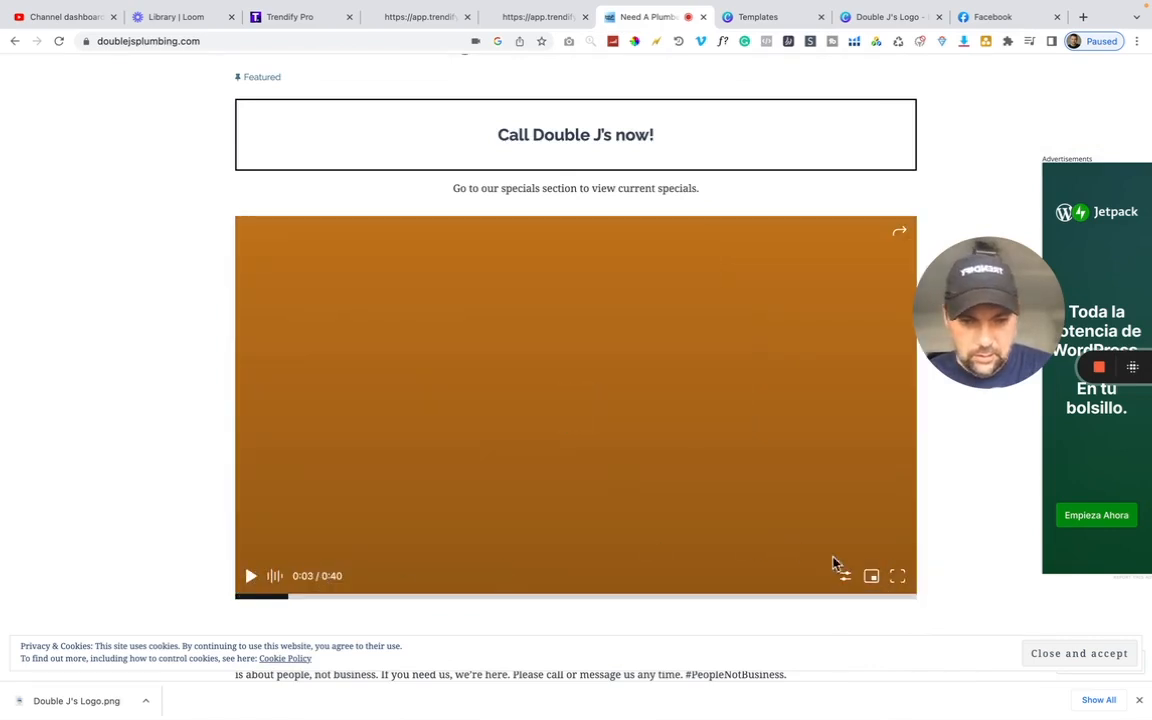
Copy the complete HTML embed code, iframe and script, from the featured video's share options
click(847, 579)
click(847, 579)
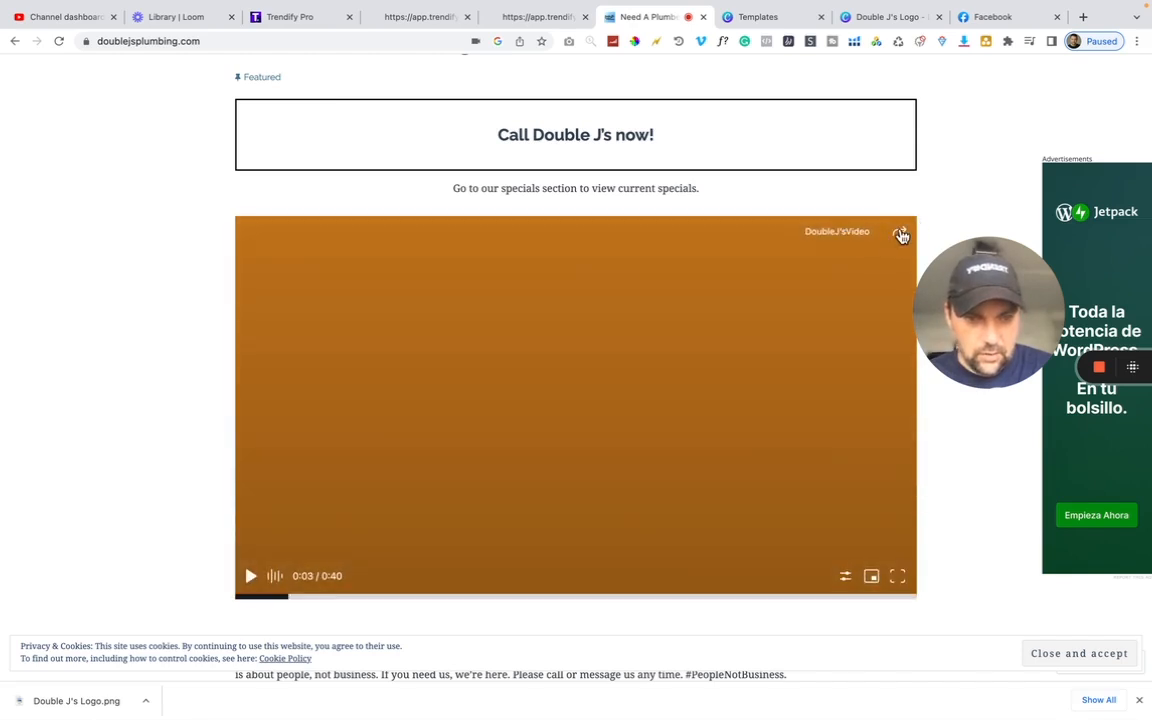
click(900, 234)
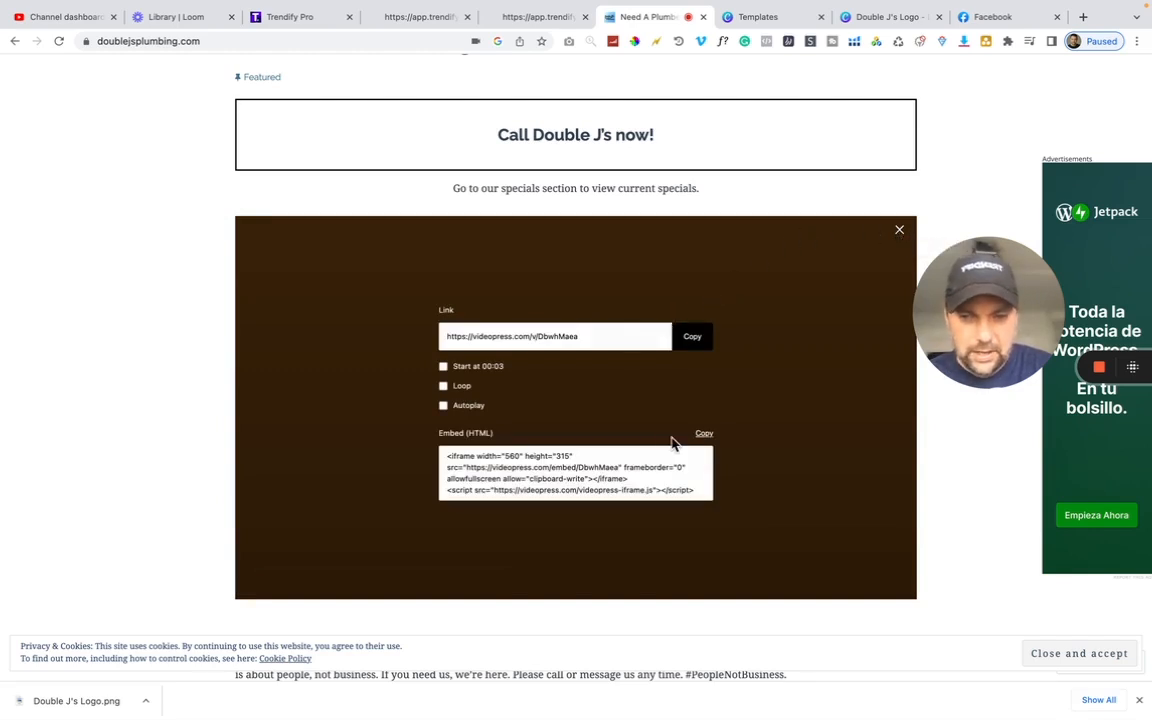
triple_click(602, 478)
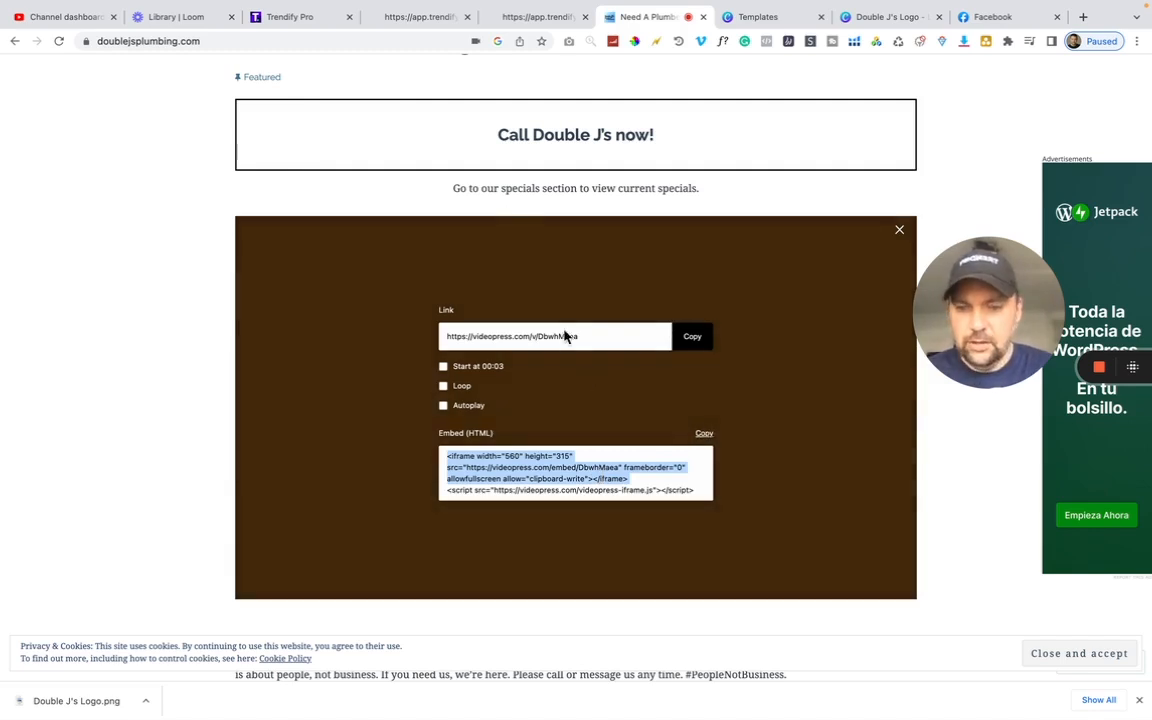
click(695, 473)
drag(700, 491, 441, 446)
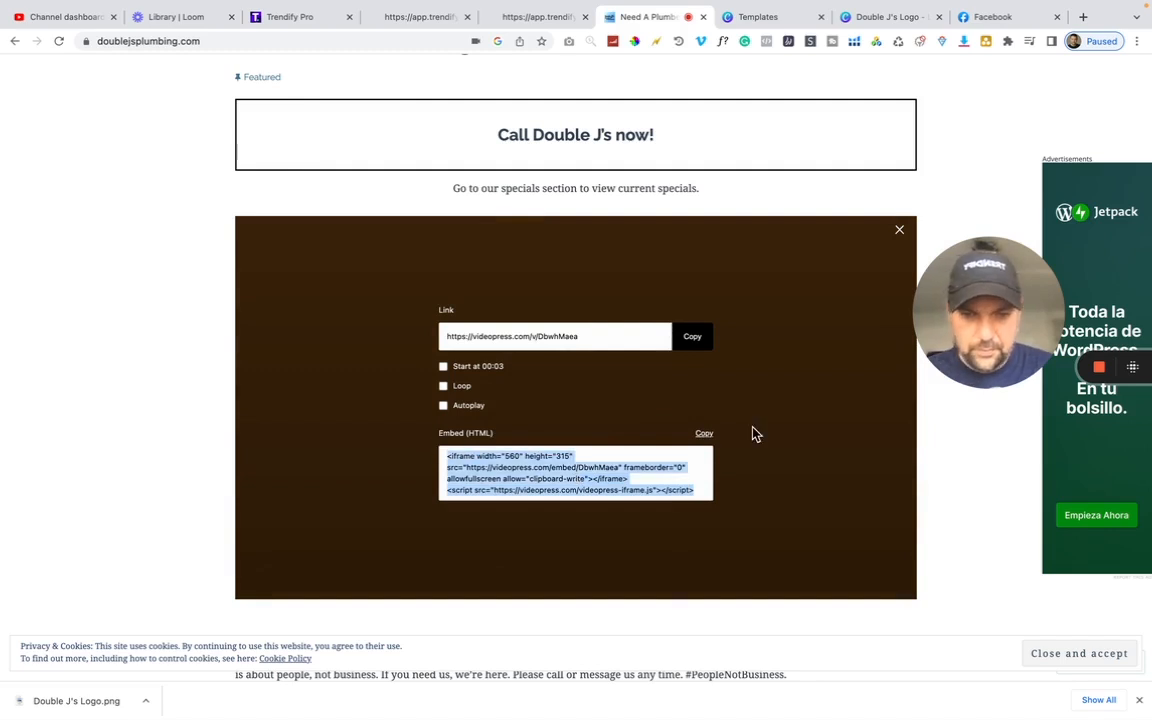
Open the Home page in the Trendify Pro page editor and insert a Video element directly below the hero headline
click(309, 20)
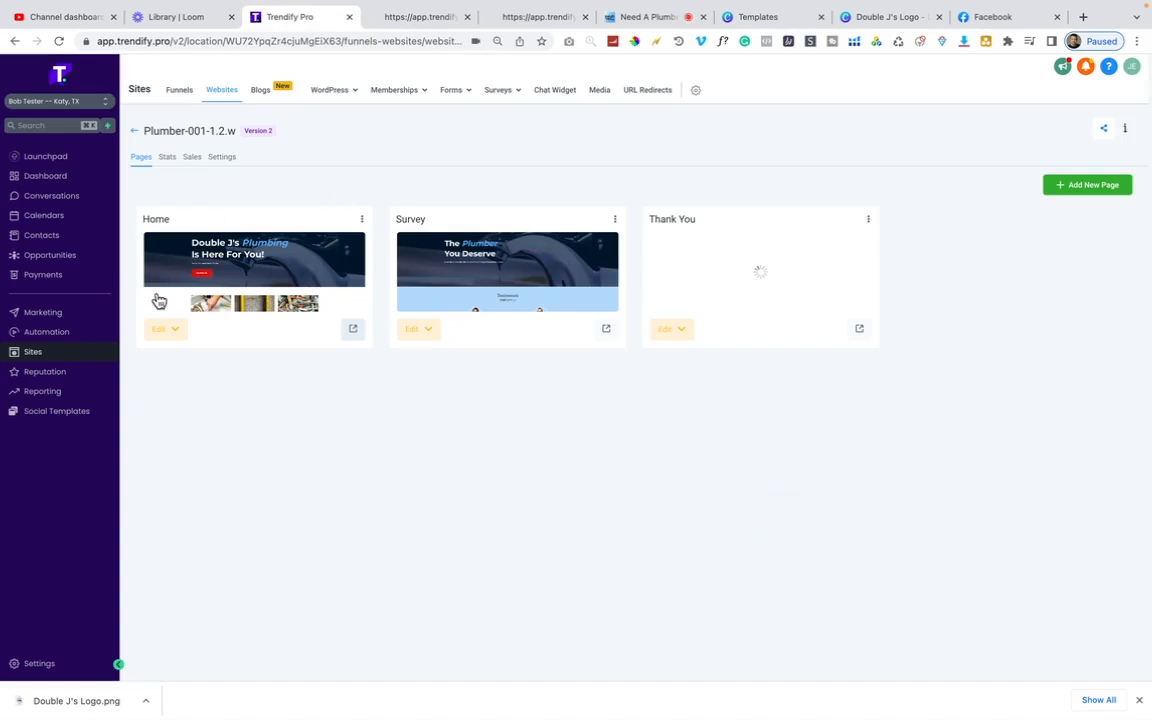
click(160, 338)
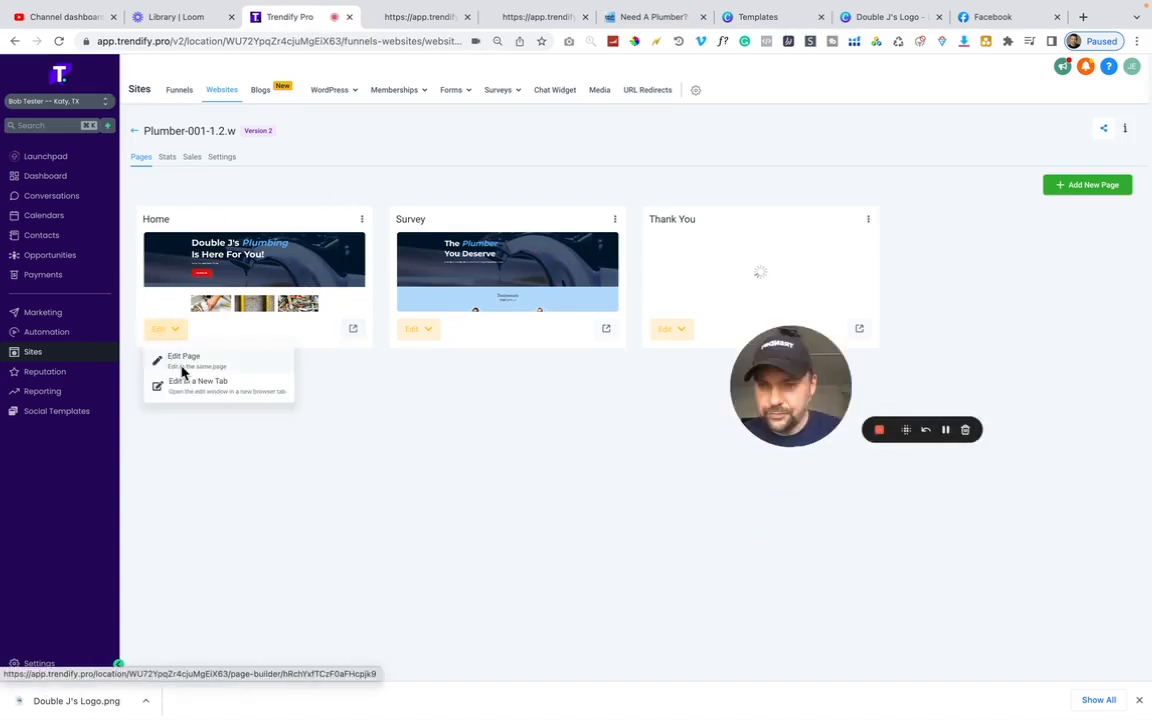
click(177, 361)
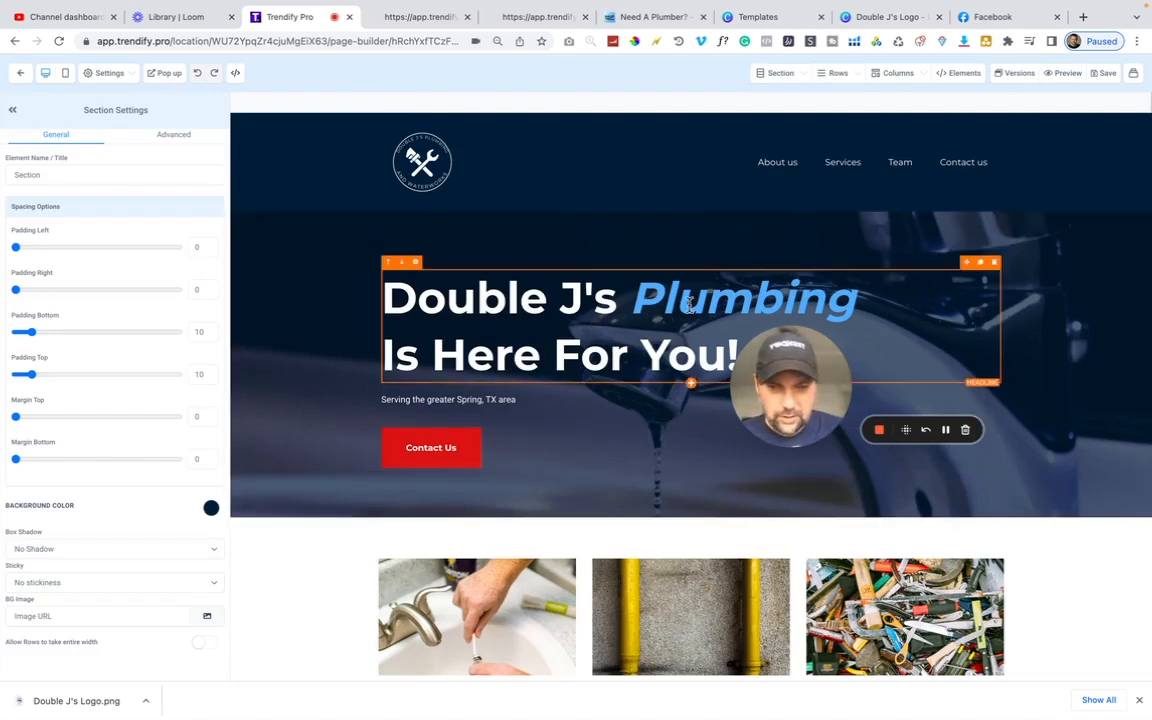
click(691, 385)
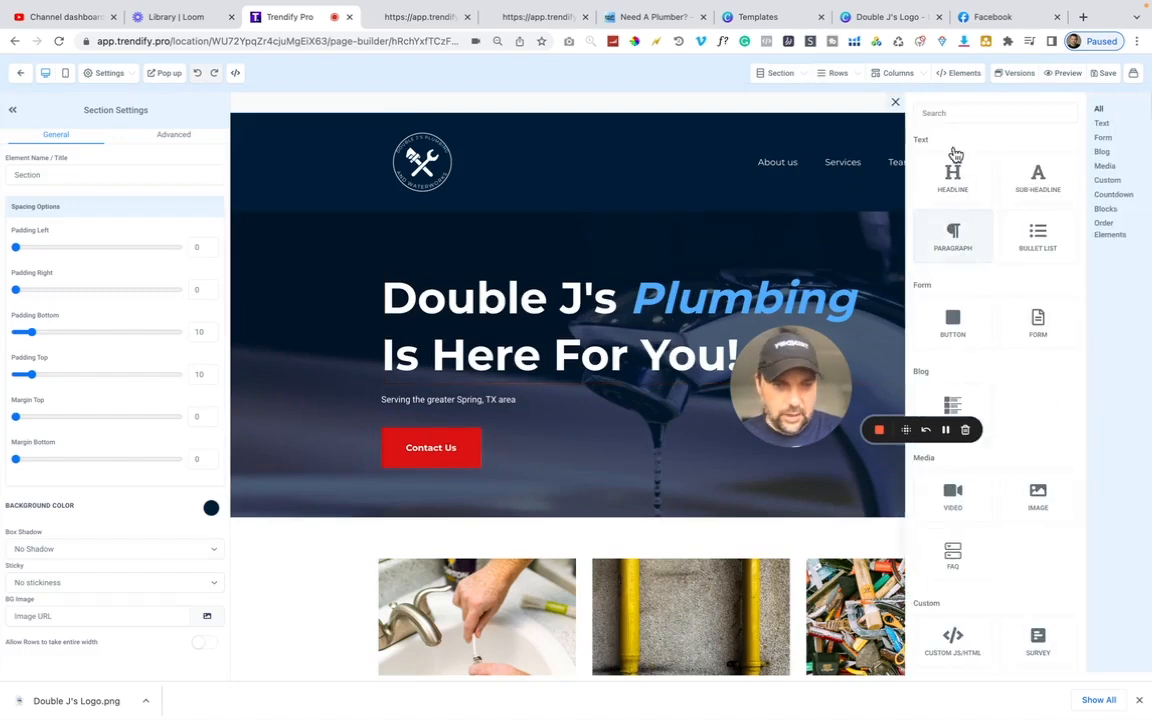
text(video)
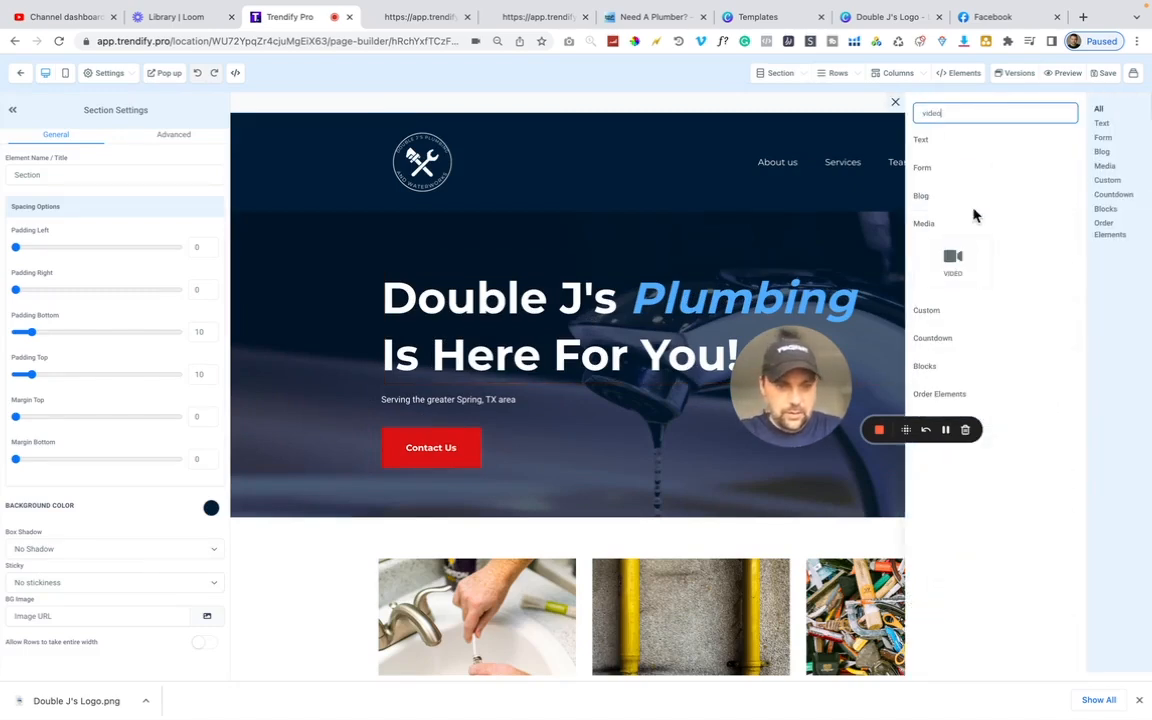
click(952, 258)
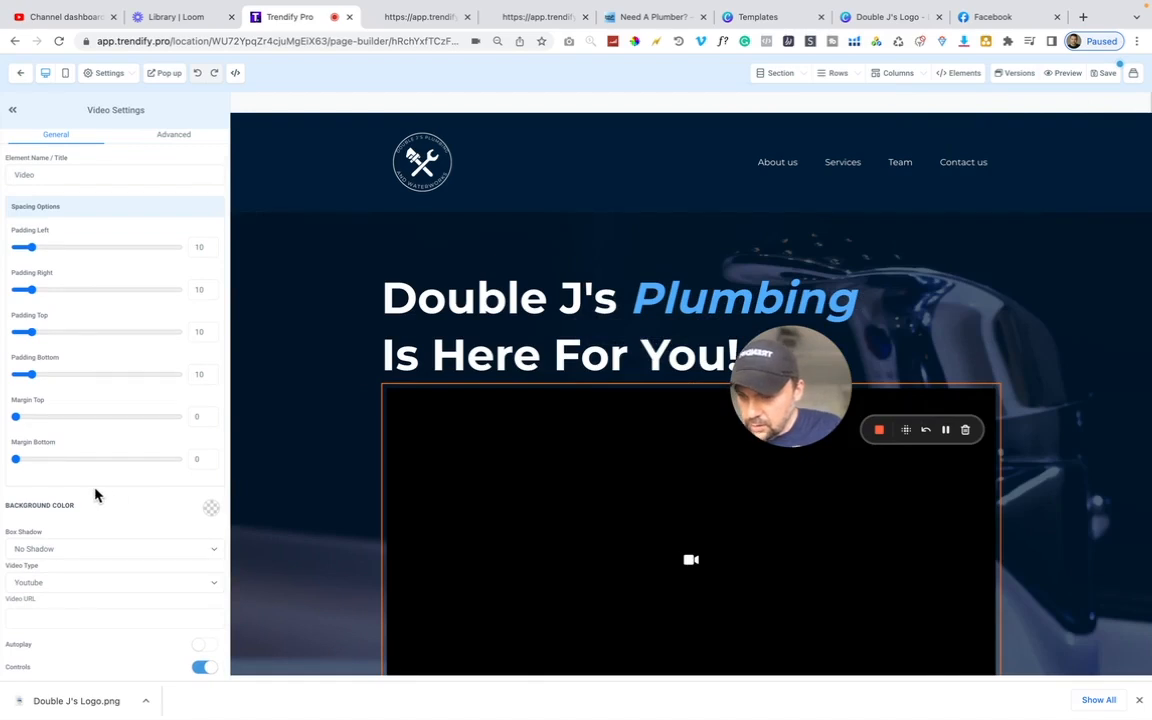
Set the video element's type to Custom Embed and paste the copied VideoPress embed code as its source
click(108, 584)
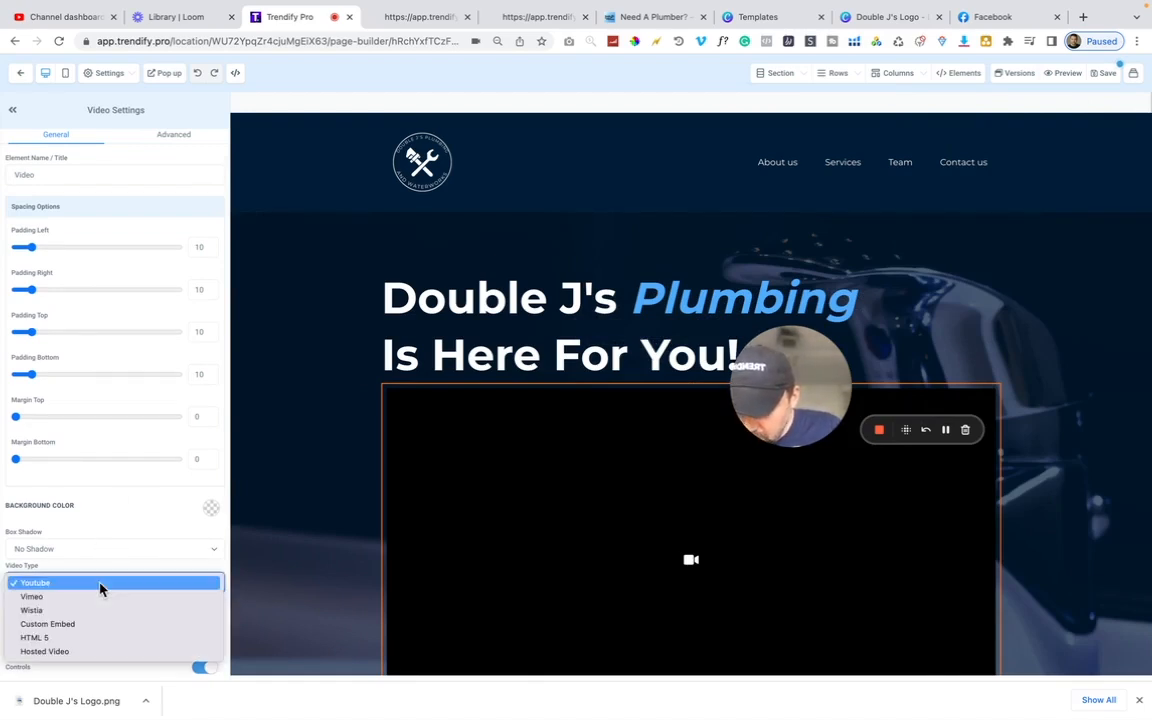
click(97, 624)
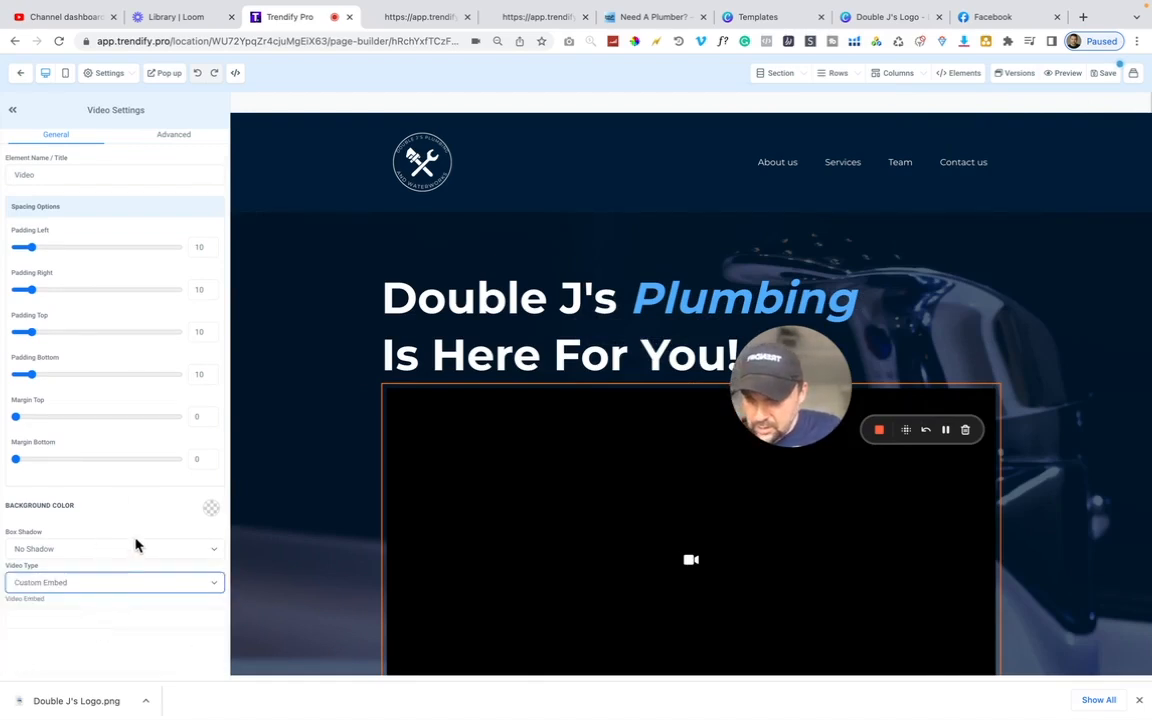
click(122, 622)
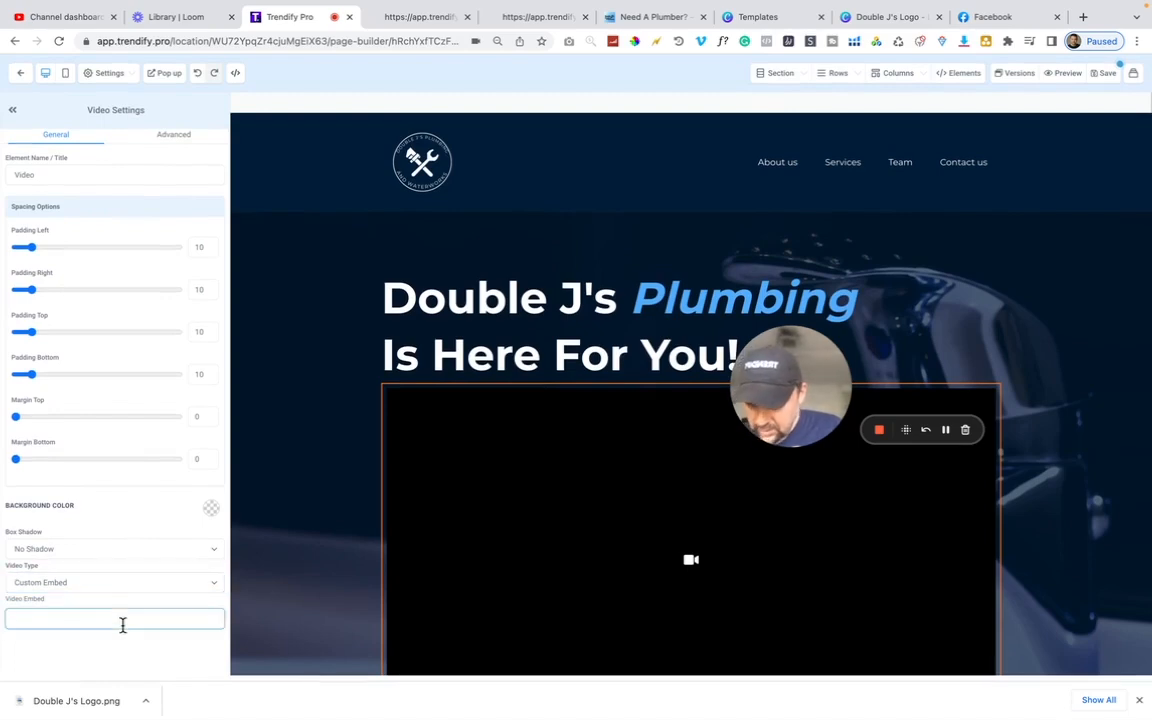
key(ctrl+v)
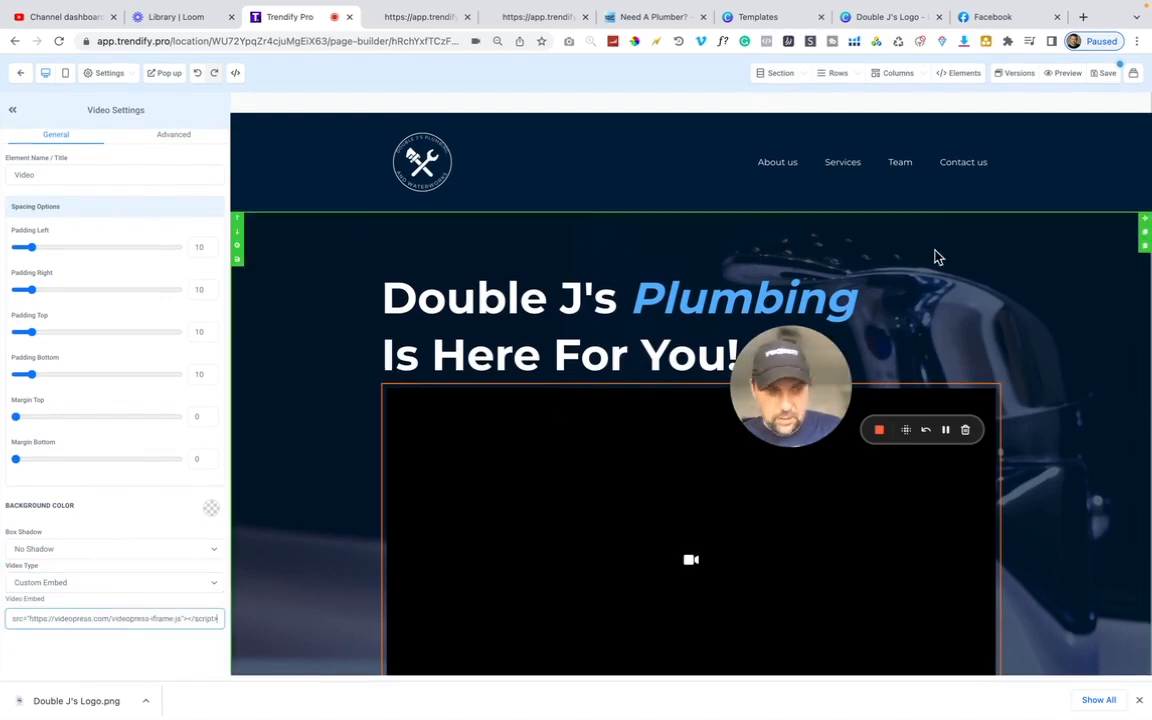
Save the Home page, preview it, and test the embedded hero video by playing and pausing it
click(1108, 75)
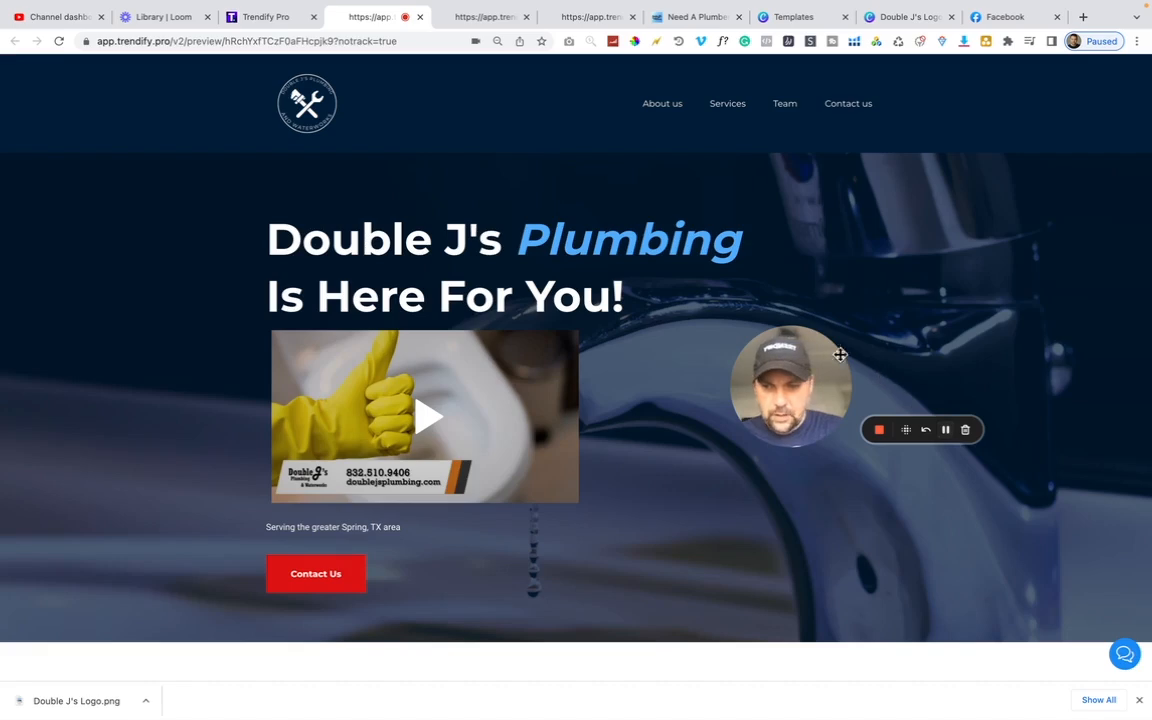
click(439, 419)
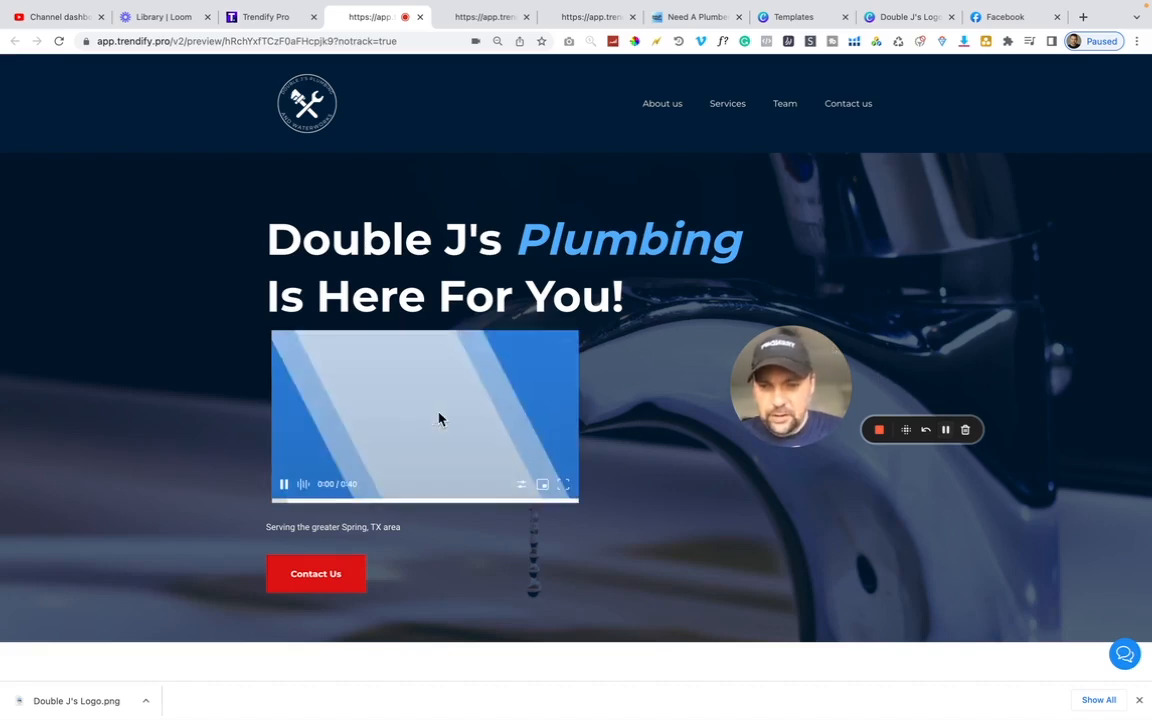
click(283, 488)
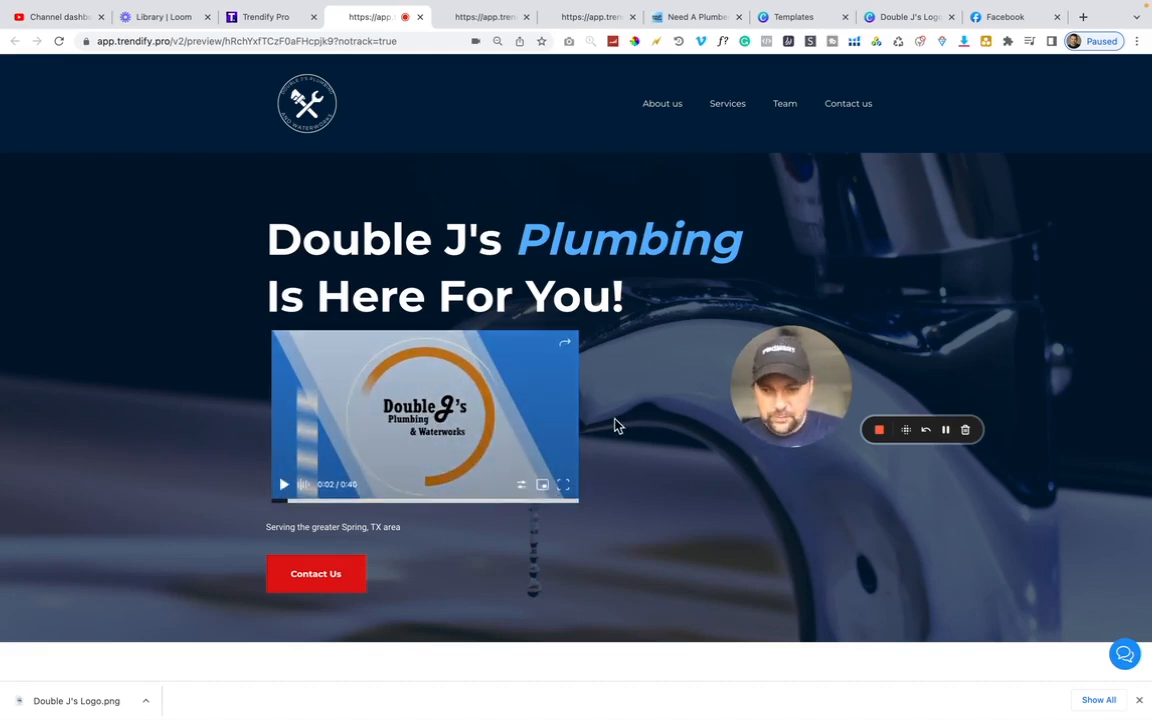
scroll(615, 427, down, 2)
scroll(615, 427, down, 3)
scroll(615, 424, up, 5)
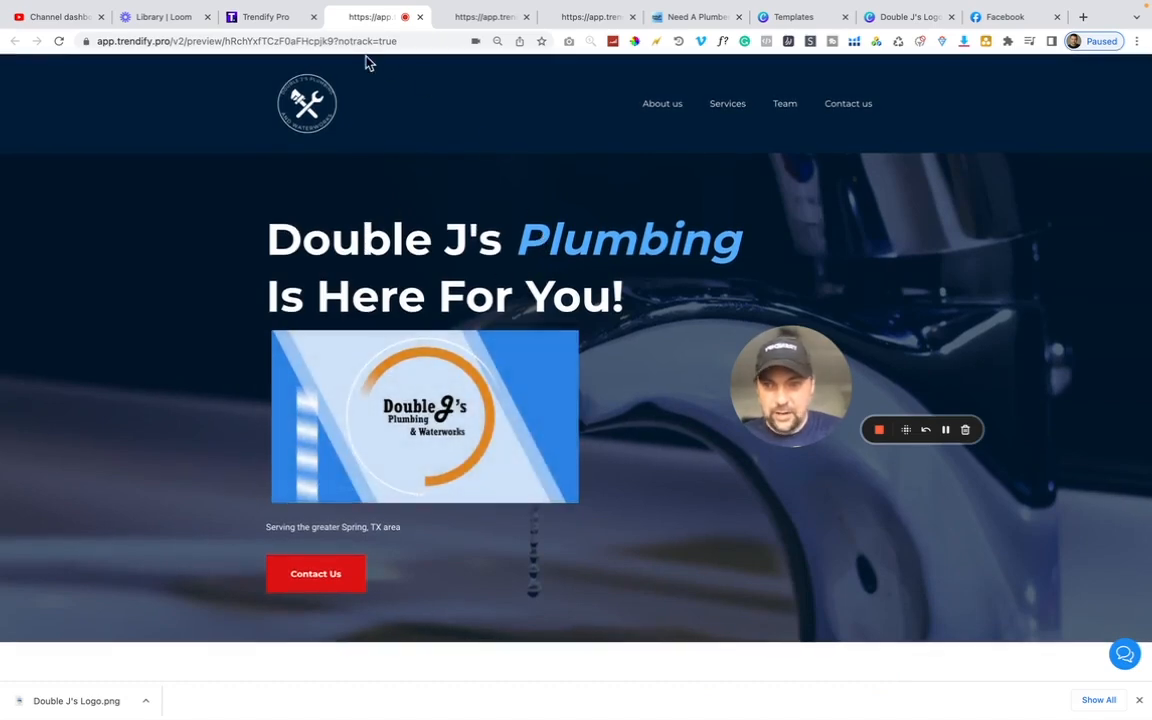
In the Home page editor, add a two-column row above the hero headline and place the headline in its left column, the video in its right
click(268, 20)
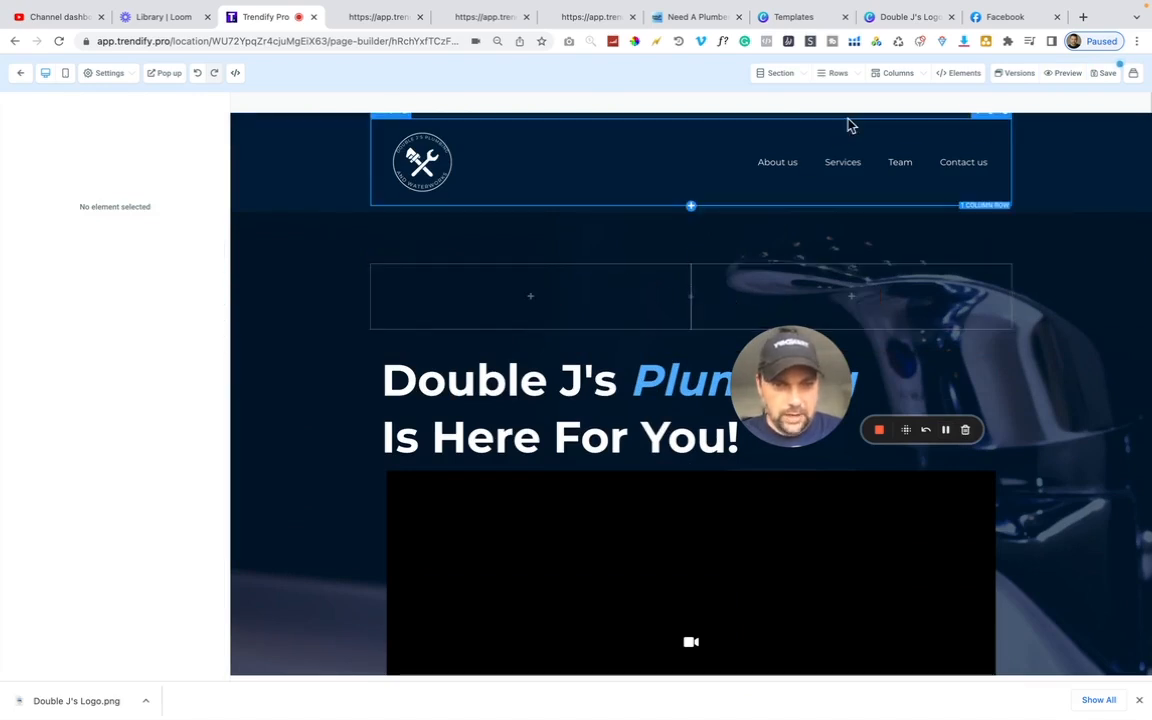
click(840, 76)
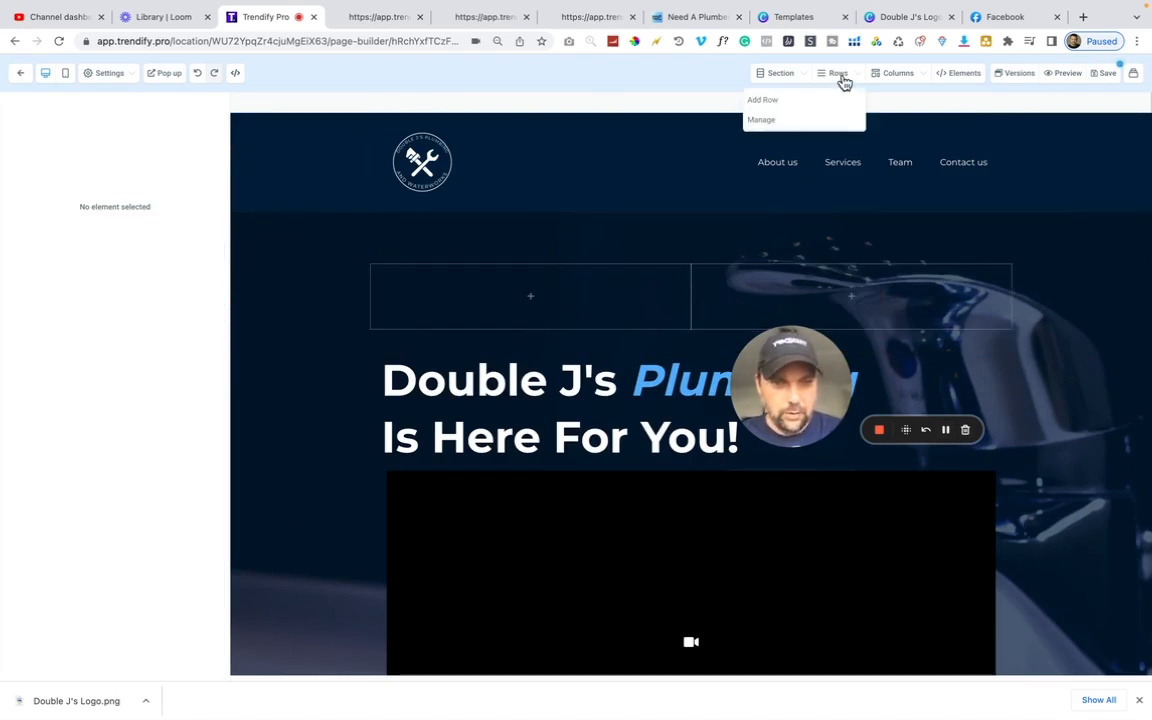
click(765, 102)
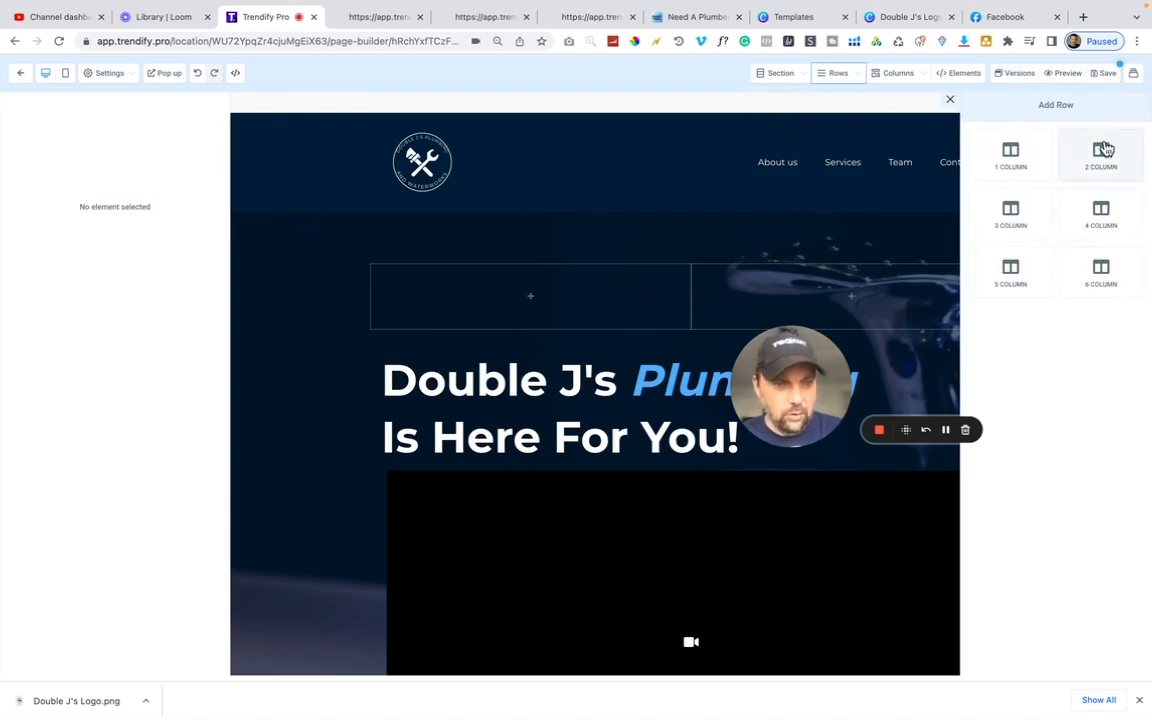
click(951, 100)
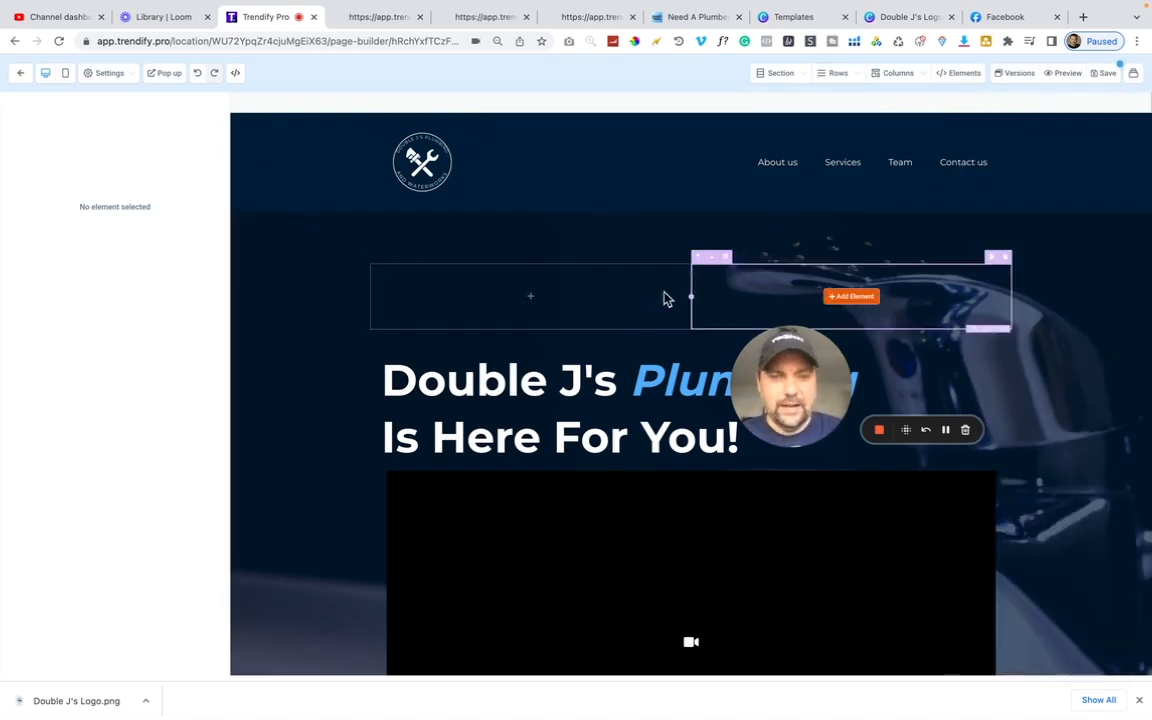
mouse_move(689, 298)
mouse_down()
mouse_move(620, 298)
mouse_move(695, 288)
mouse_move(688, 296)
mouse_up()
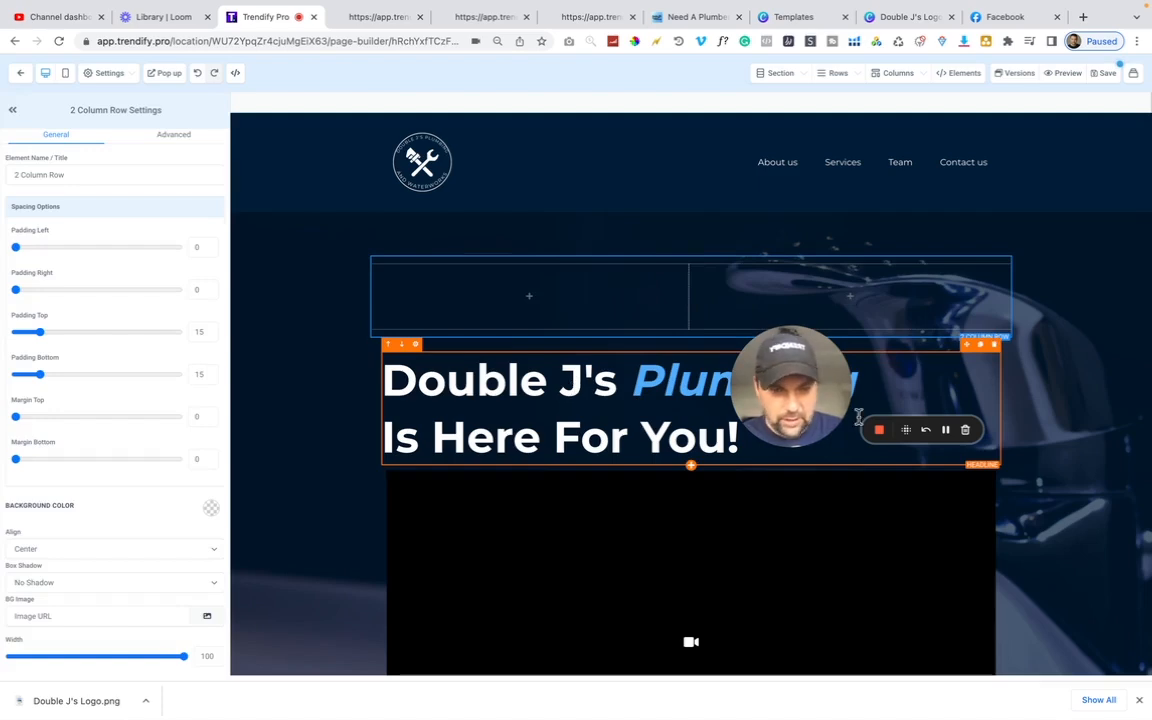
drag(968, 350, 577, 272)
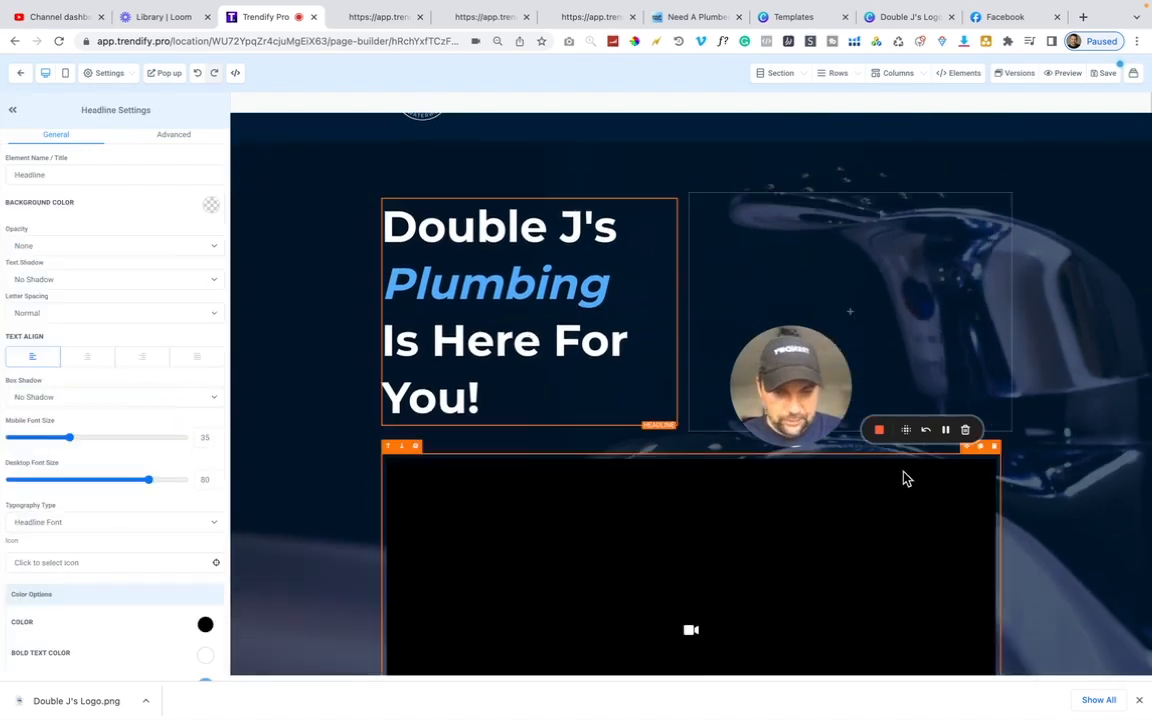
drag(969, 452, 902, 249)
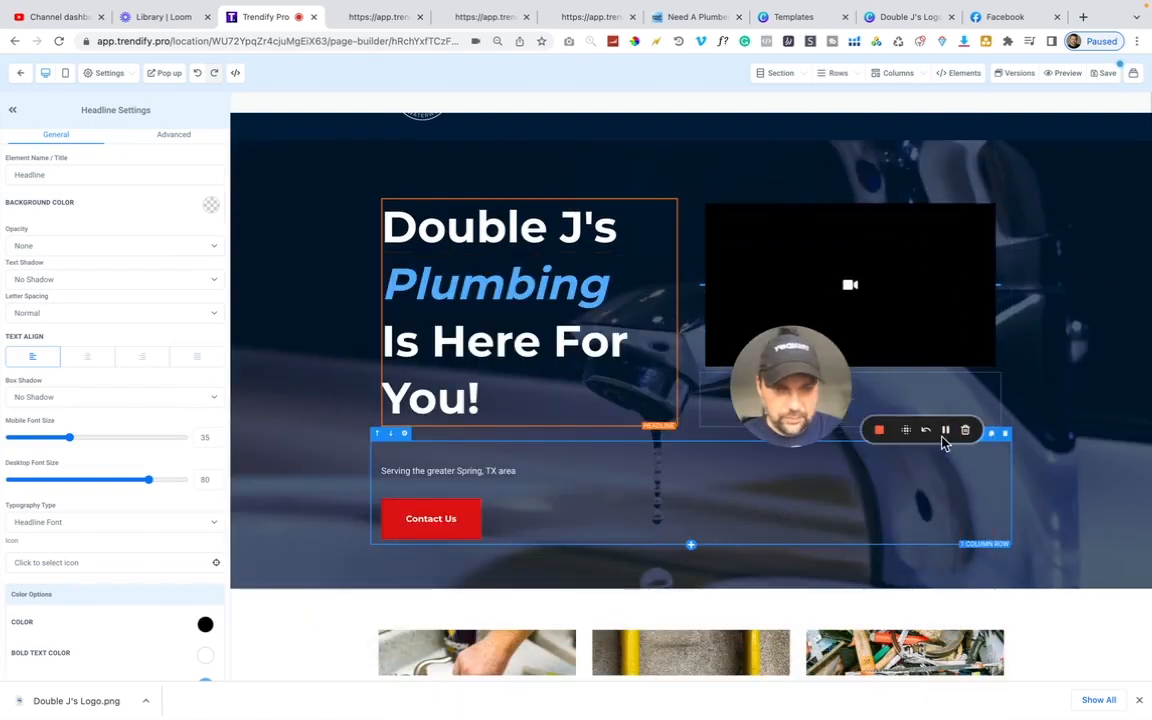
Reduce the desktop font size of the hero headline so "Is Here For You!" fits on one line
triple_click(493, 372)
click(493, 372)
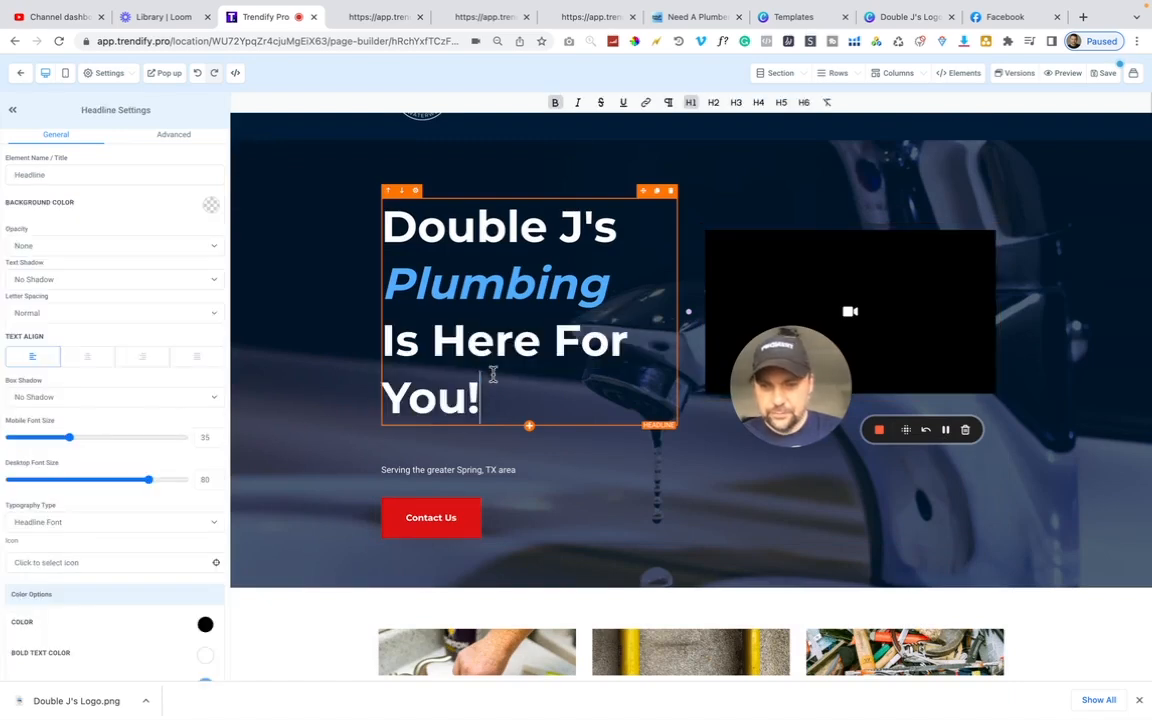
drag(493, 402, 363, 210)
Set the desktop font size of the "Serving the greater Spring, TX area" paragraph to 60
click(492, 416)
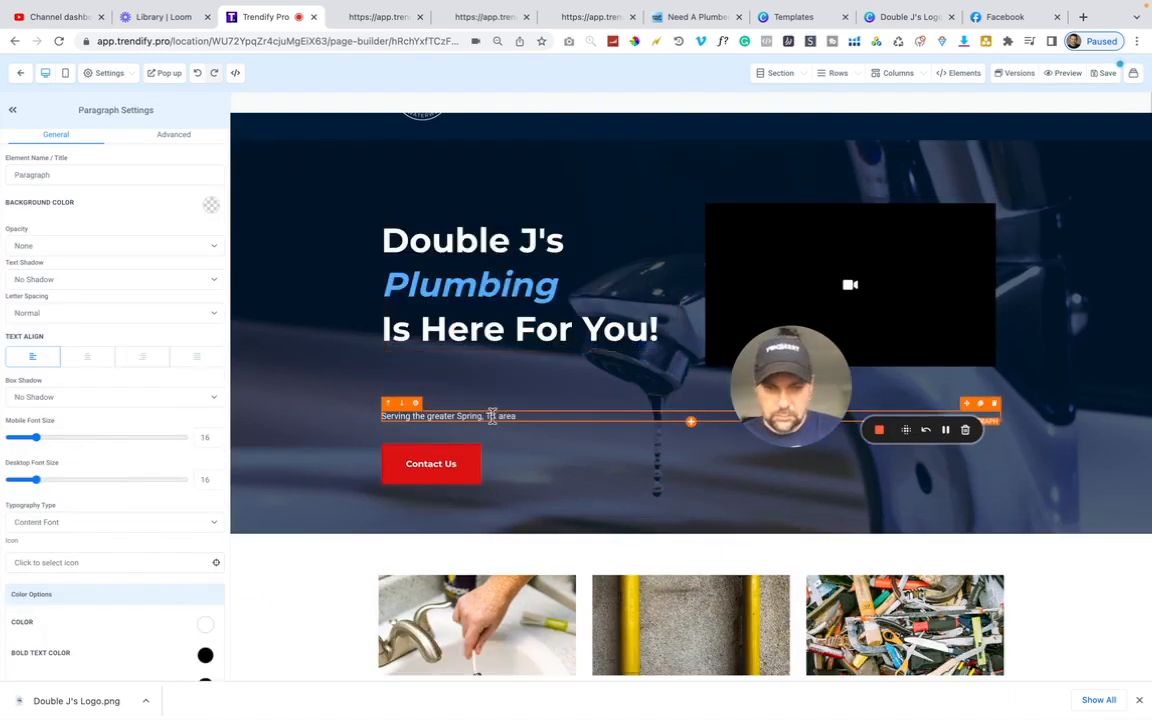
triple_click(492, 416)
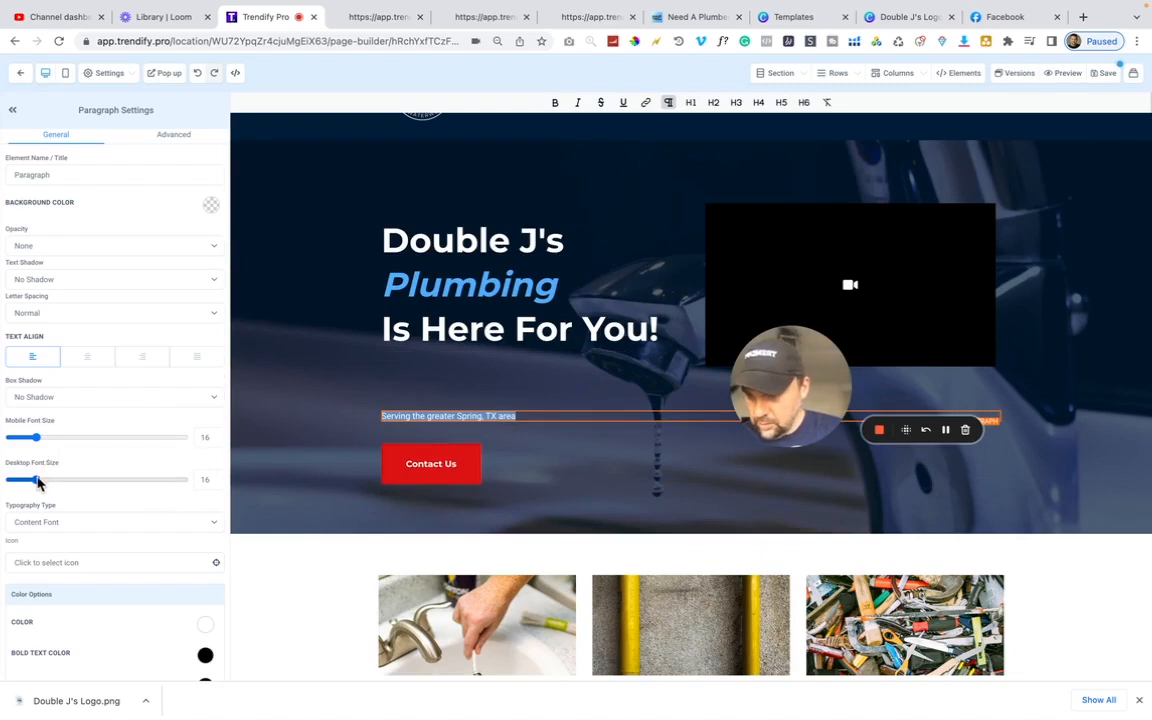
drag(72, 486, 115, 478)
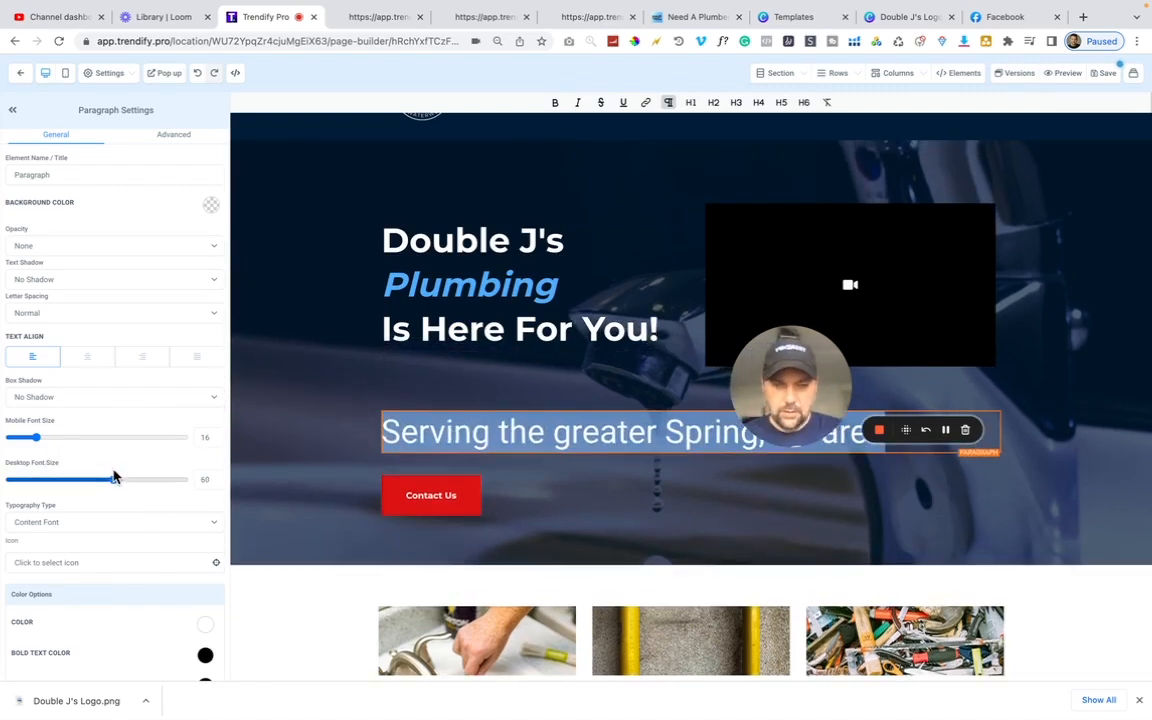
click(440, 497)
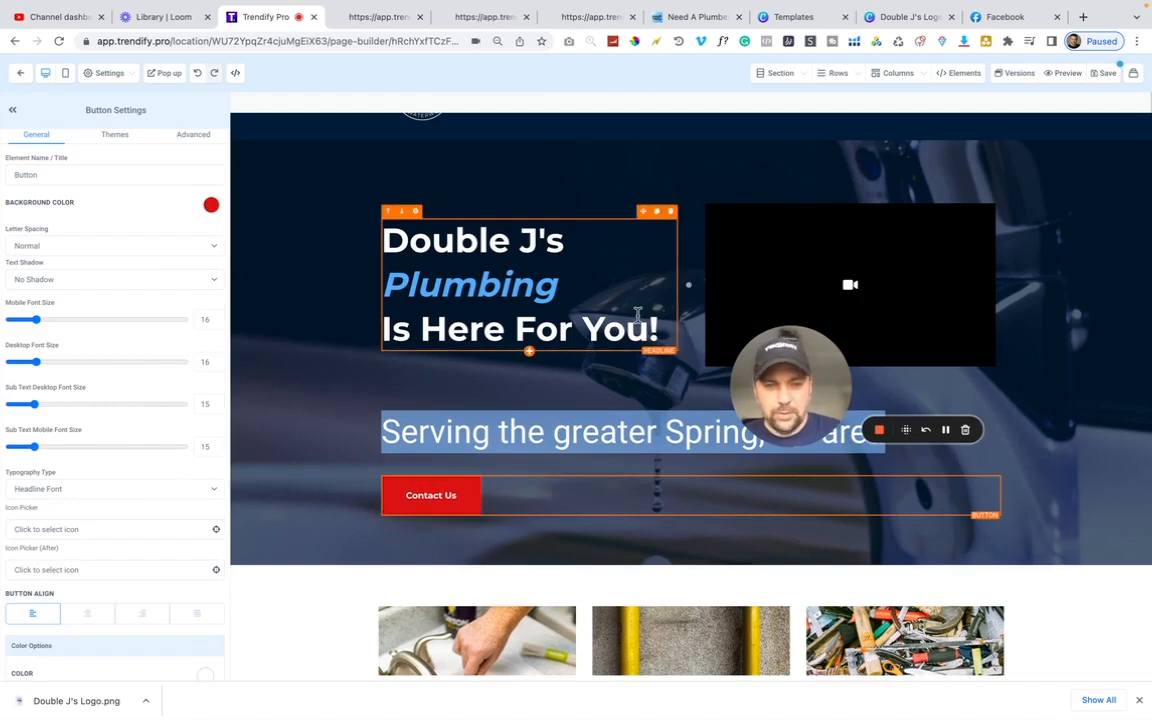
Save the Home page, preview it, and play the video in the rearranged hero section
click(1097, 80)
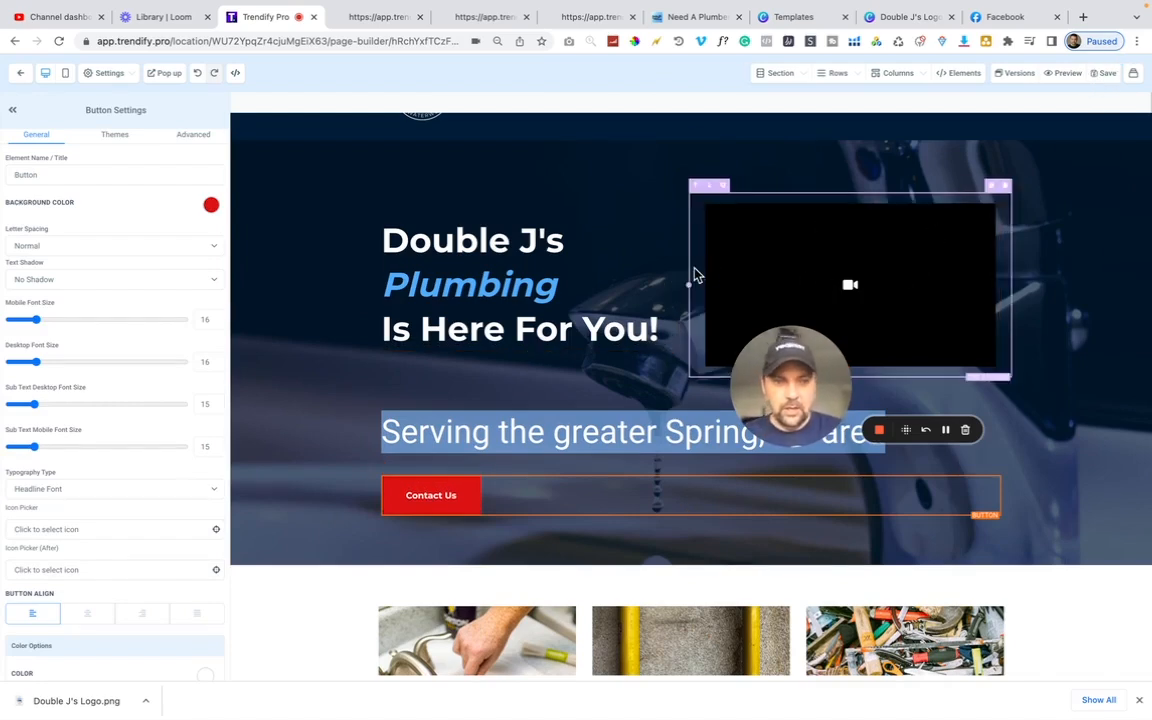
click(1062, 77)
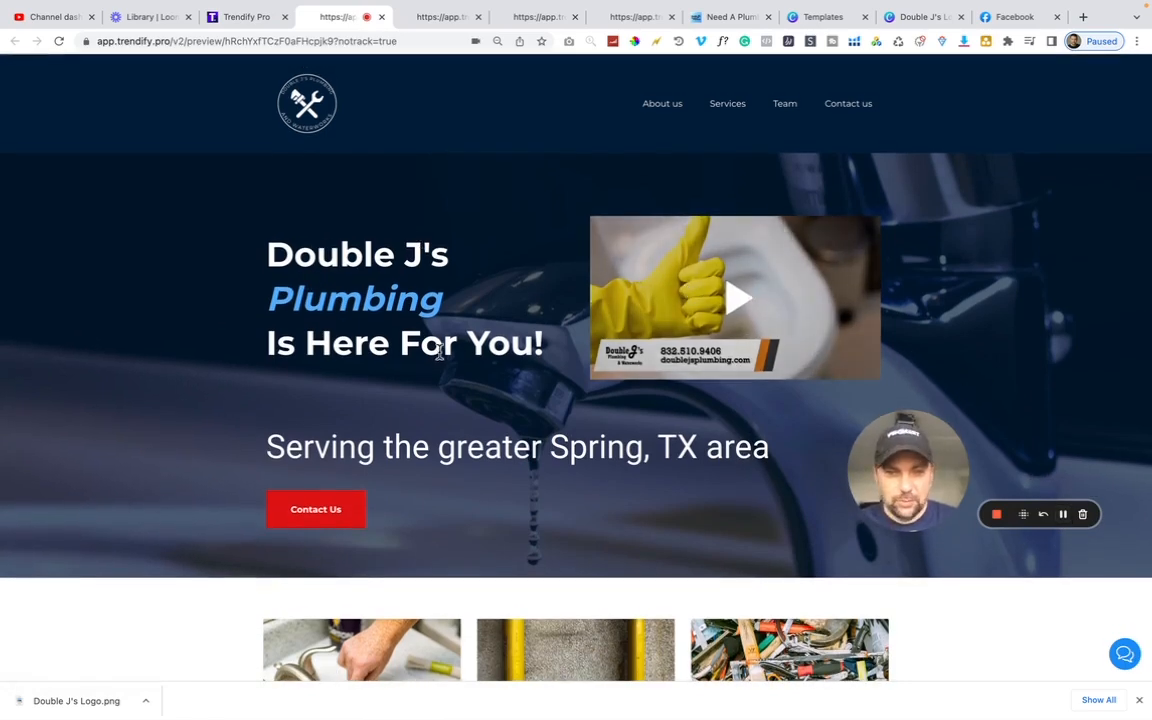
click(667, 318)
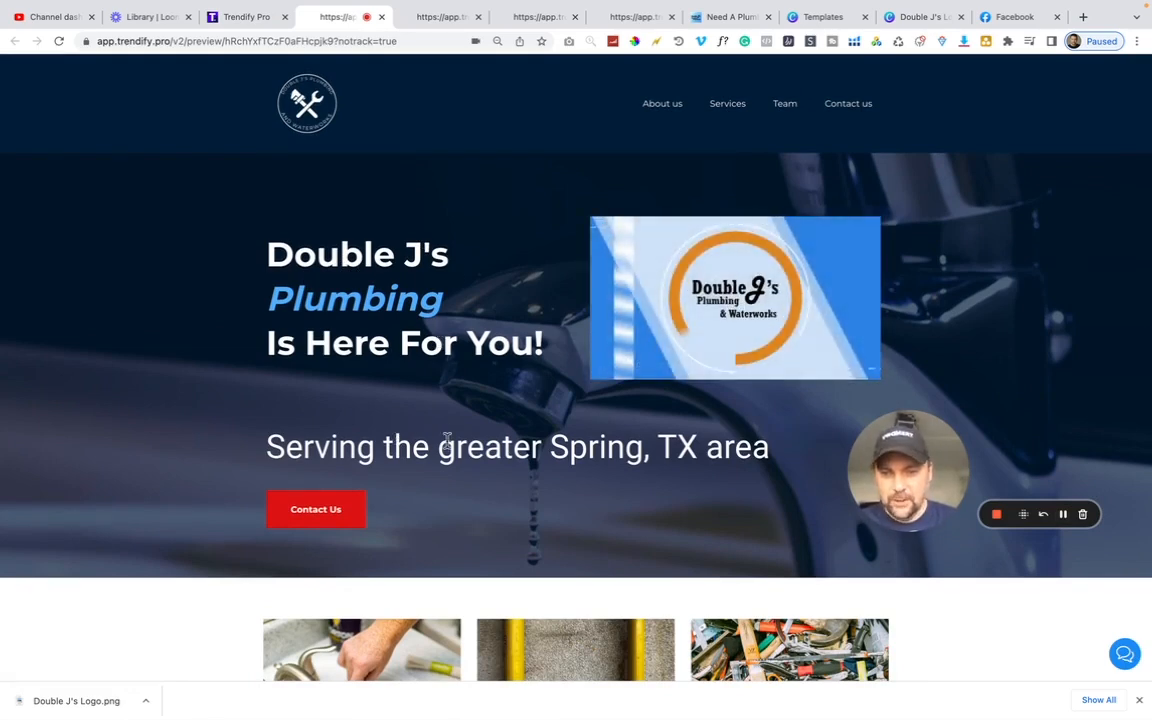
Review the previewed Home page from the hero through services, special offers, team and testimonials to the footer
scroll(489, 450, down, 3)
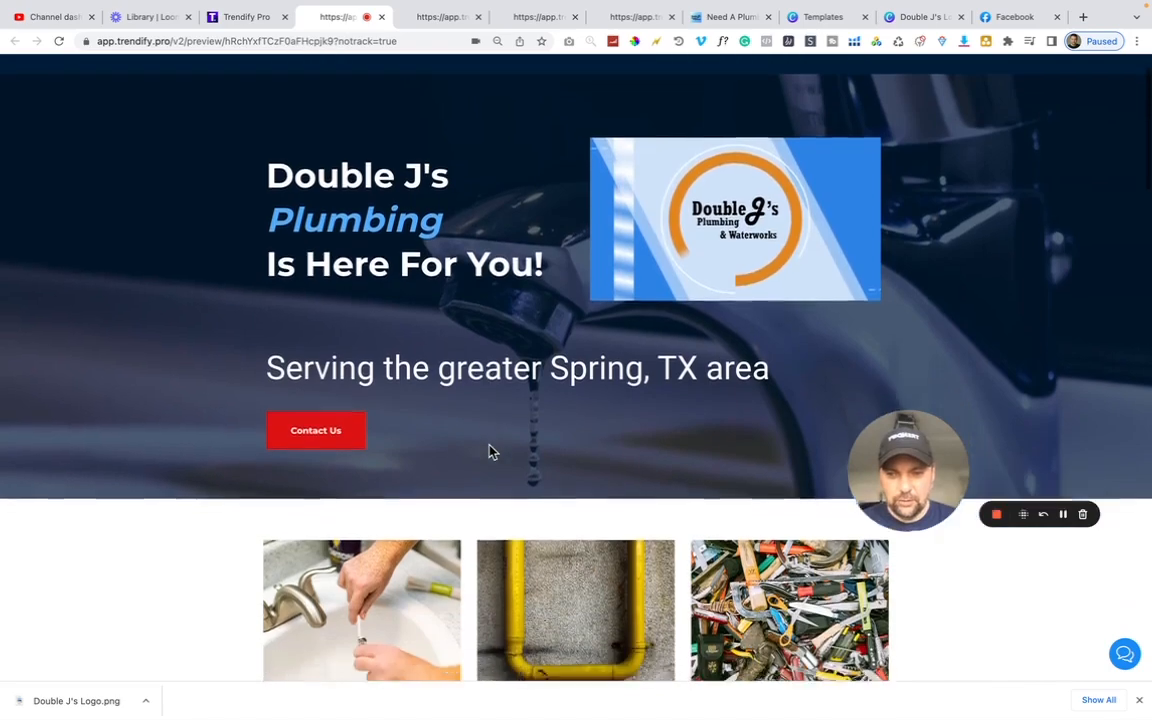
scroll(489, 452, down, 5)
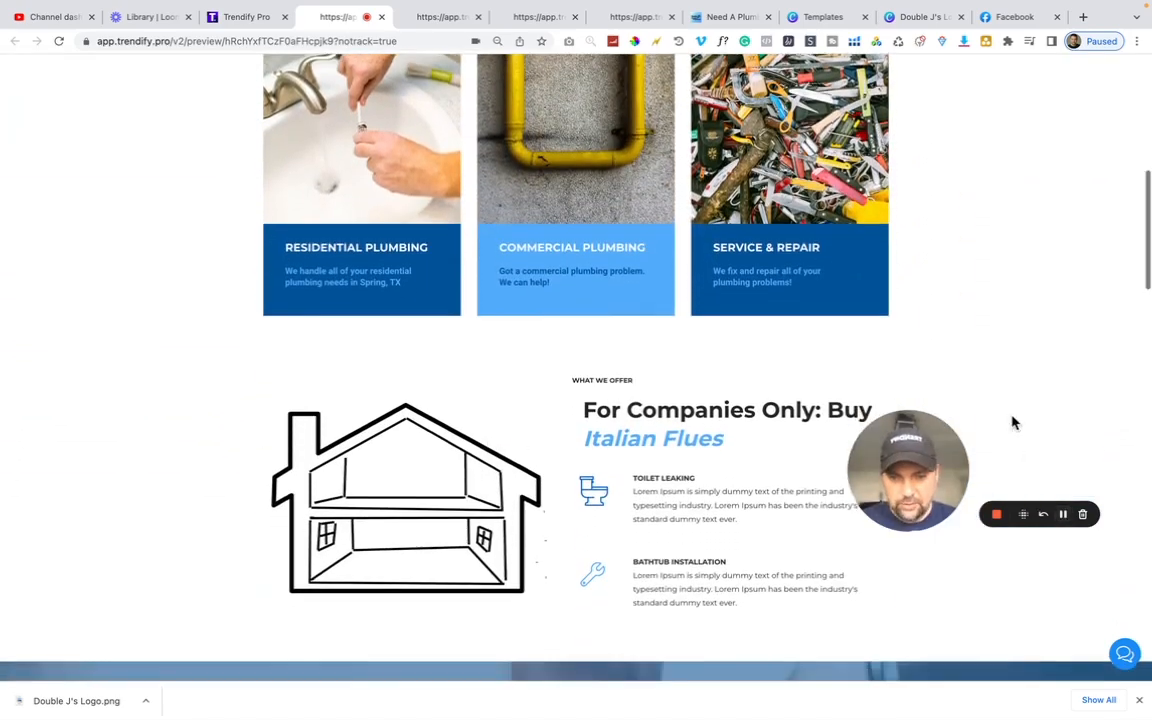
scroll(1013, 423, down, 3)
scroll(1013, 423, down, 6)
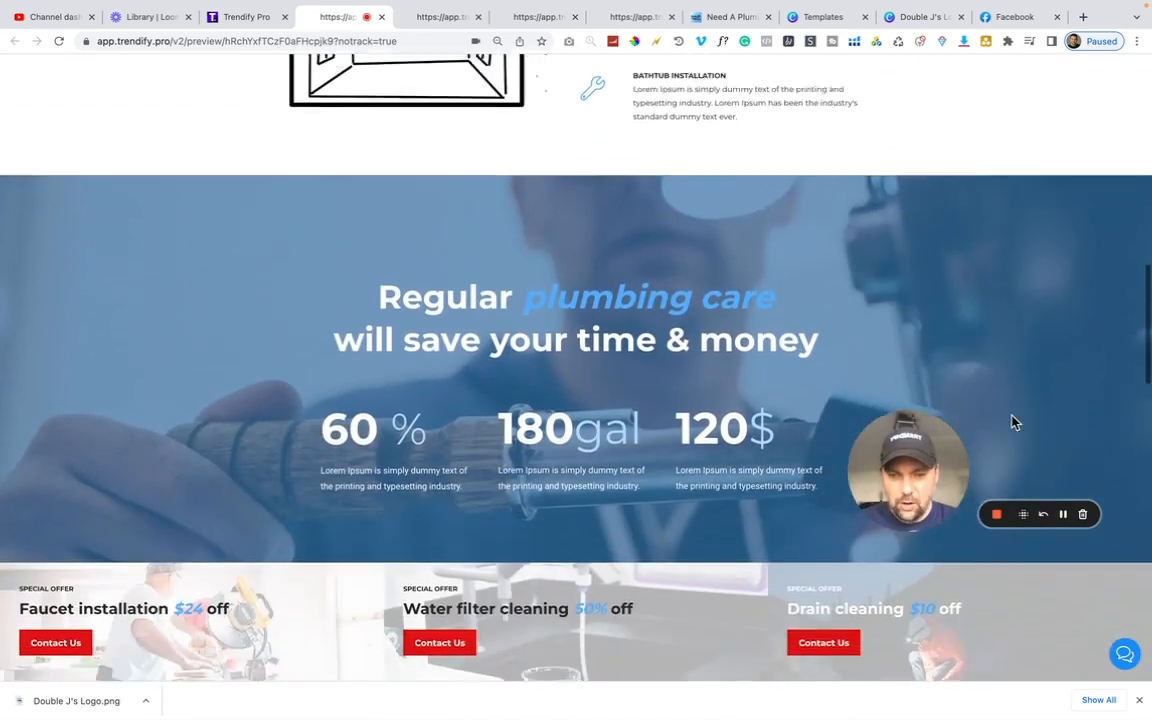
scroll(1013, 423, up, 1)
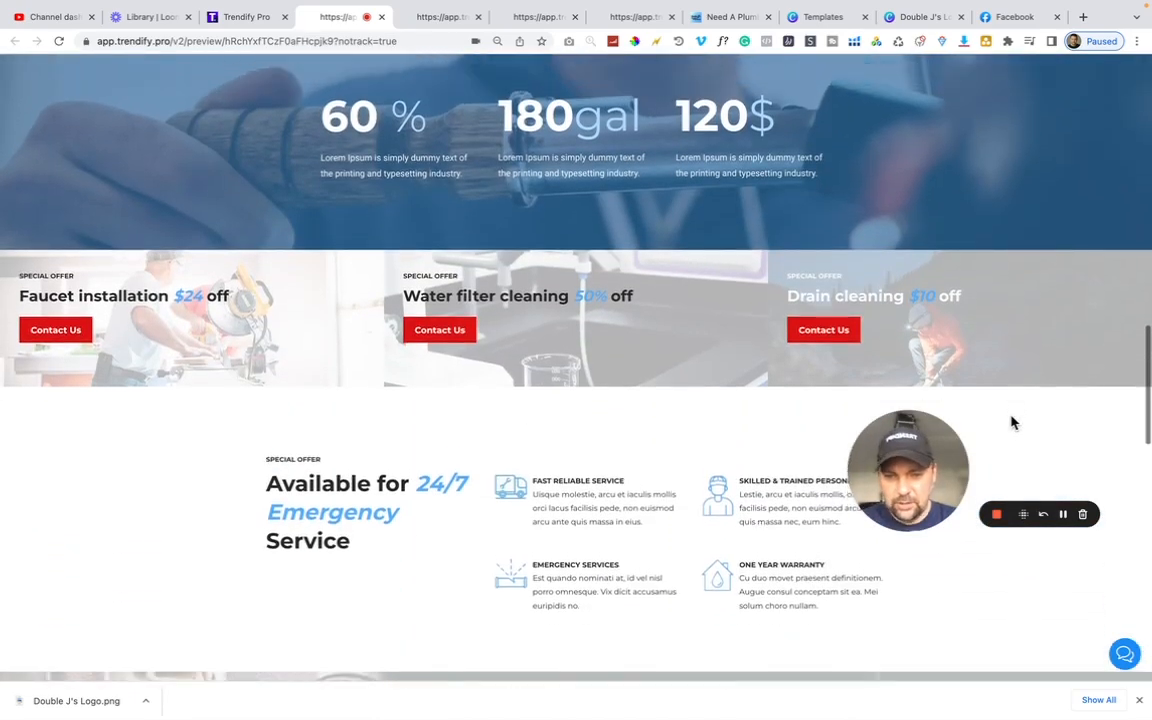
scroll(616, 360, down, 6)
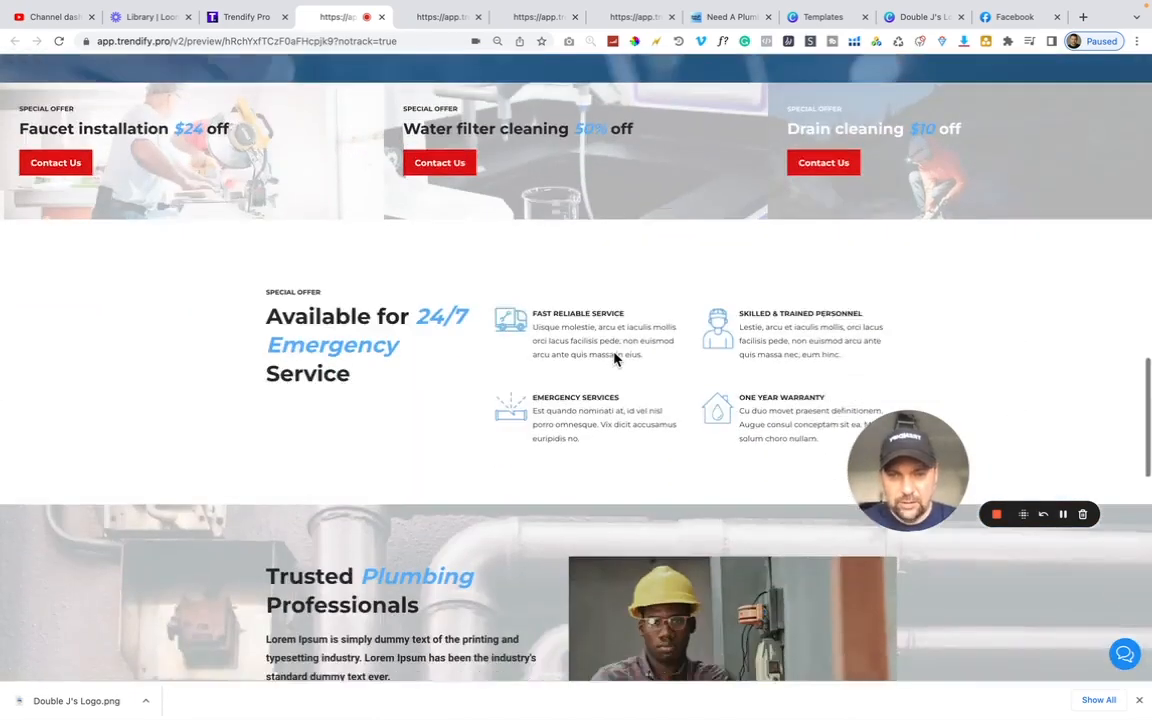
scroll(525, 337, down, 5)
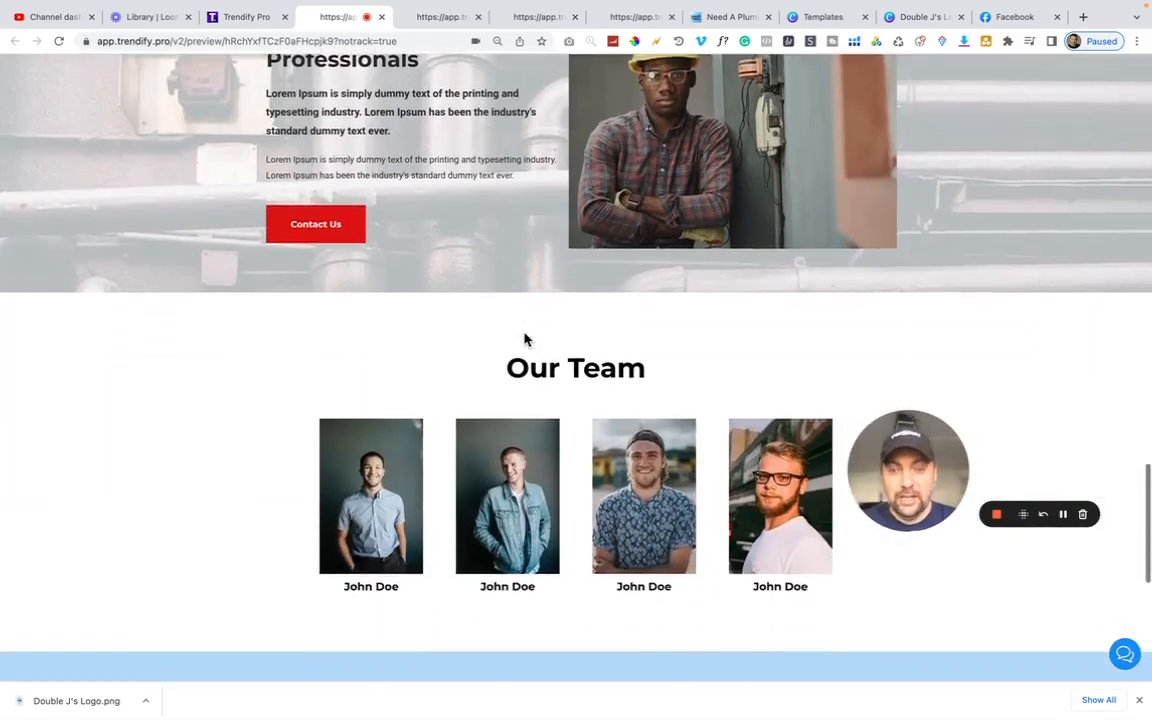
scroll(506, 297, up, 1)
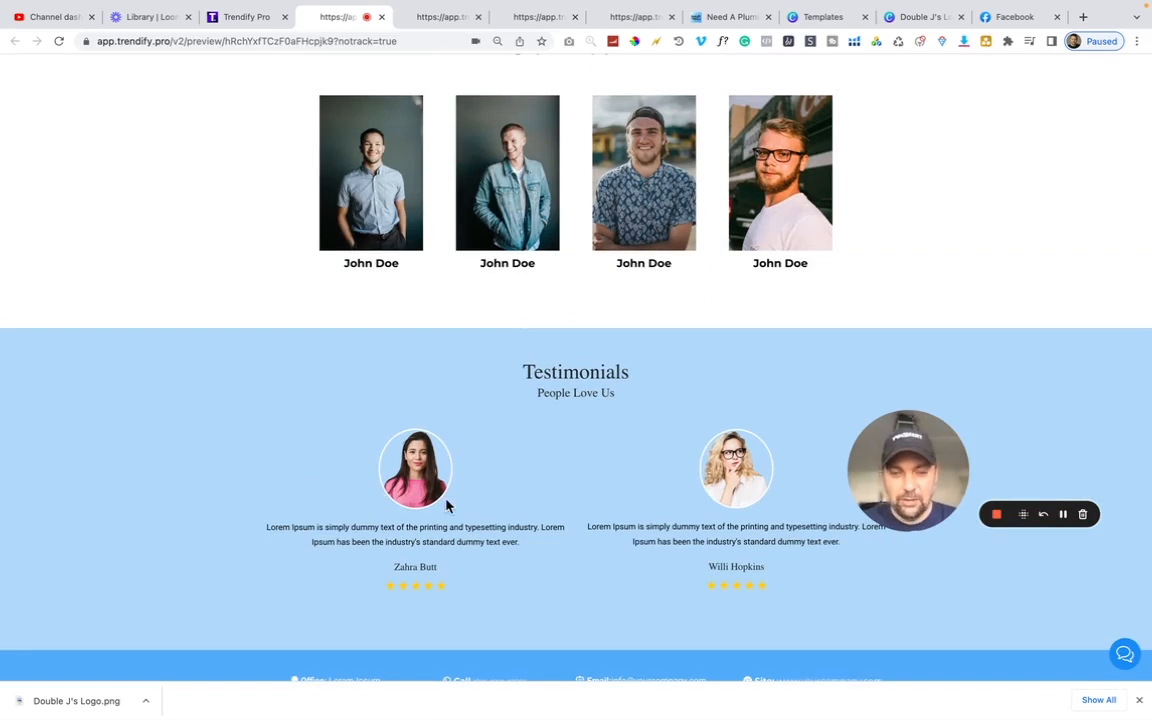
scroll(447, 505, down, 2)
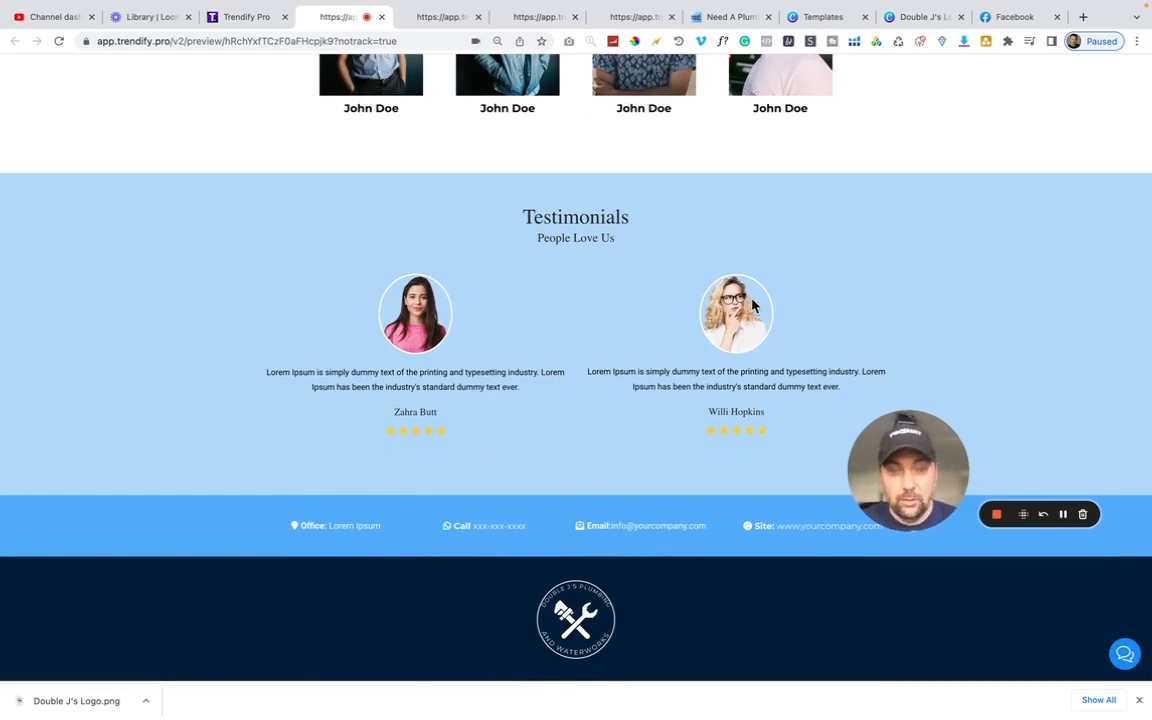
scroll(774, 389, up, 15)
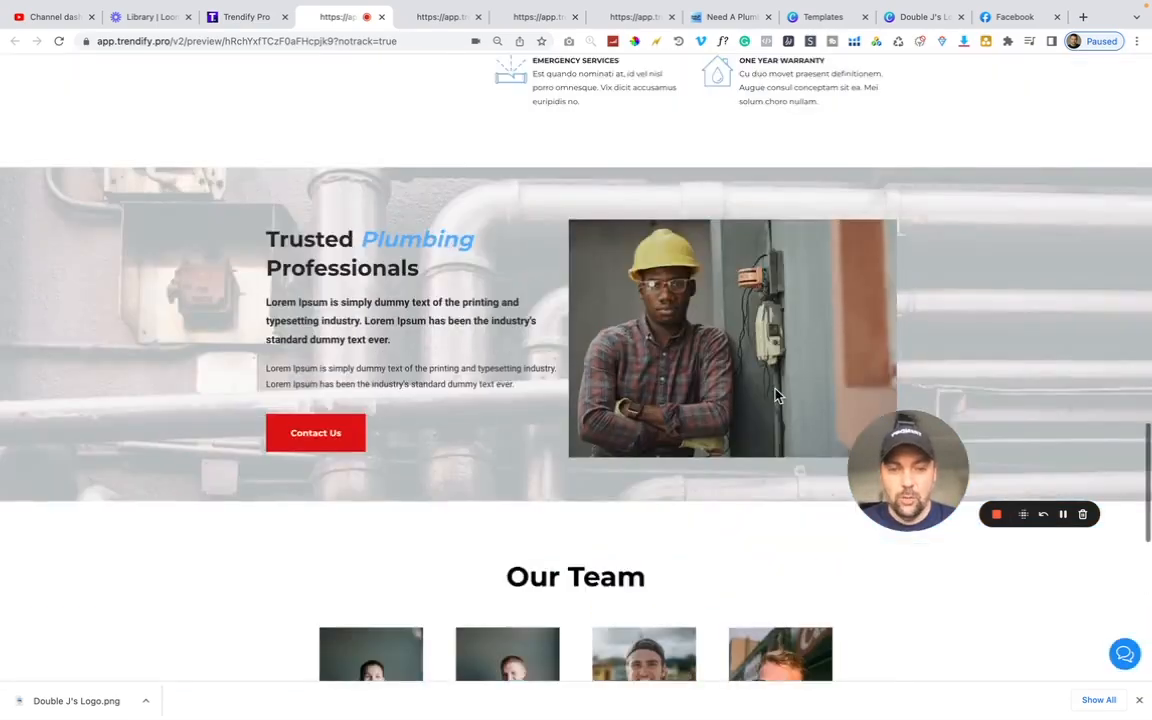
scroll(776, 395, up, 8)
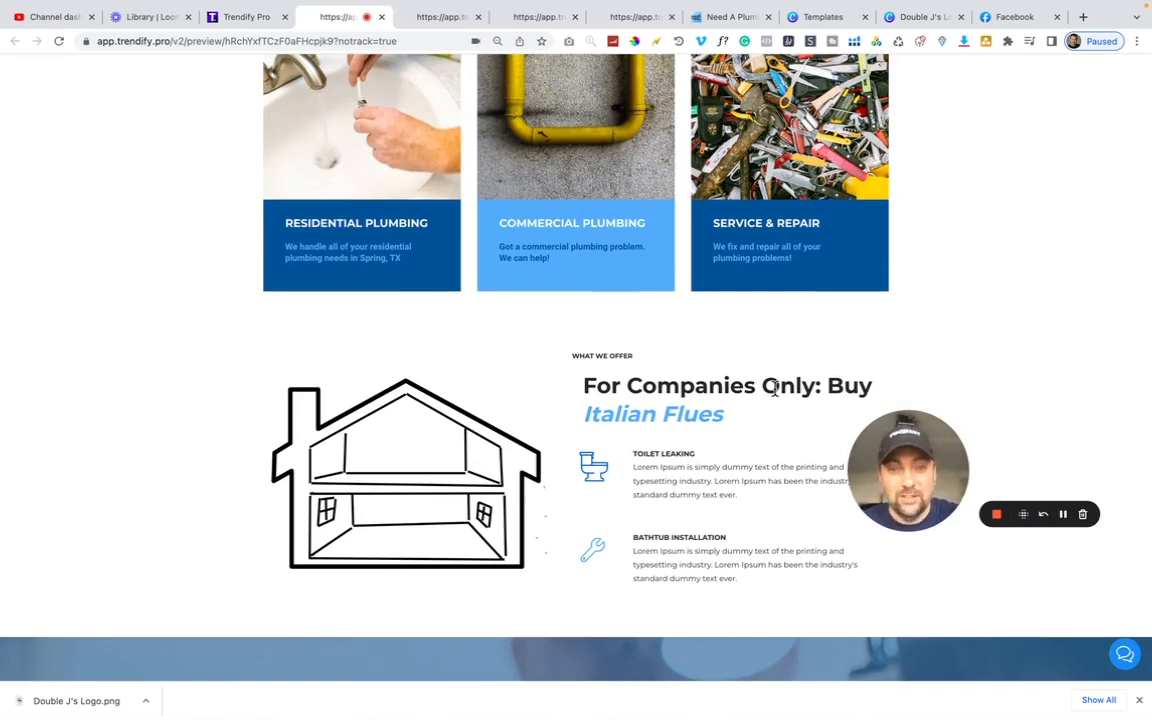
Switch from the Facebook page to the prospect's existing website, doublejsplumbing.com, and look over its content
click(1064, 513)
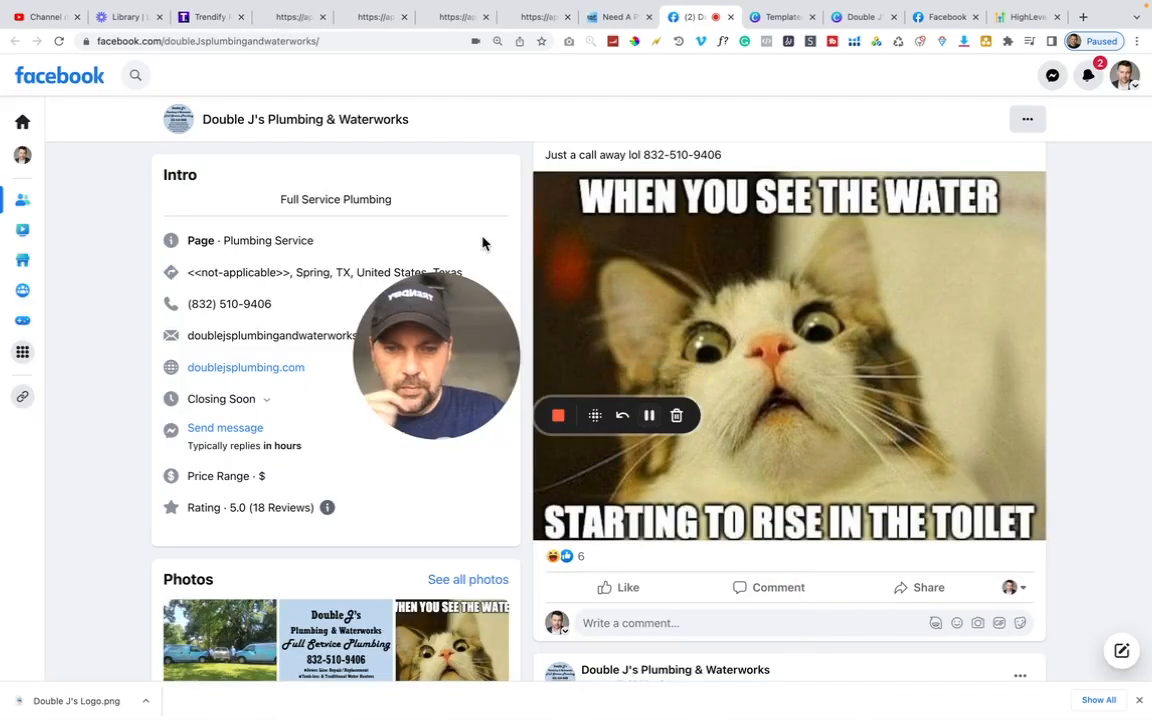
drag(442, 334, 464, 445)
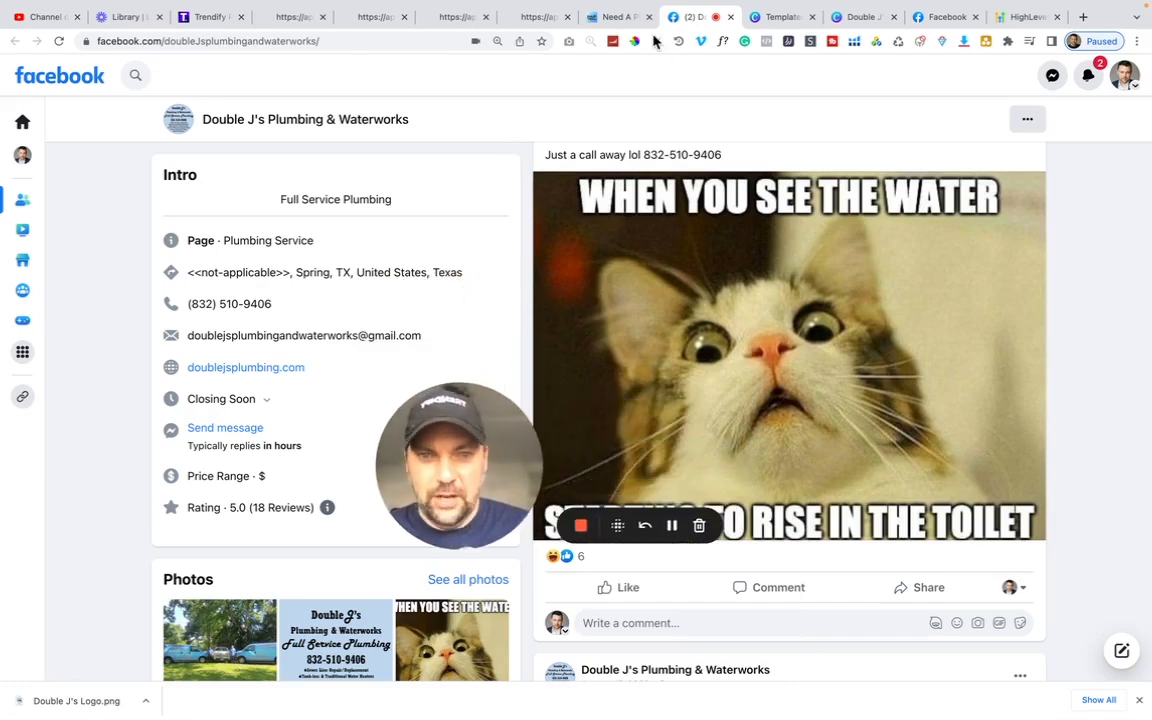
click(617, 19)
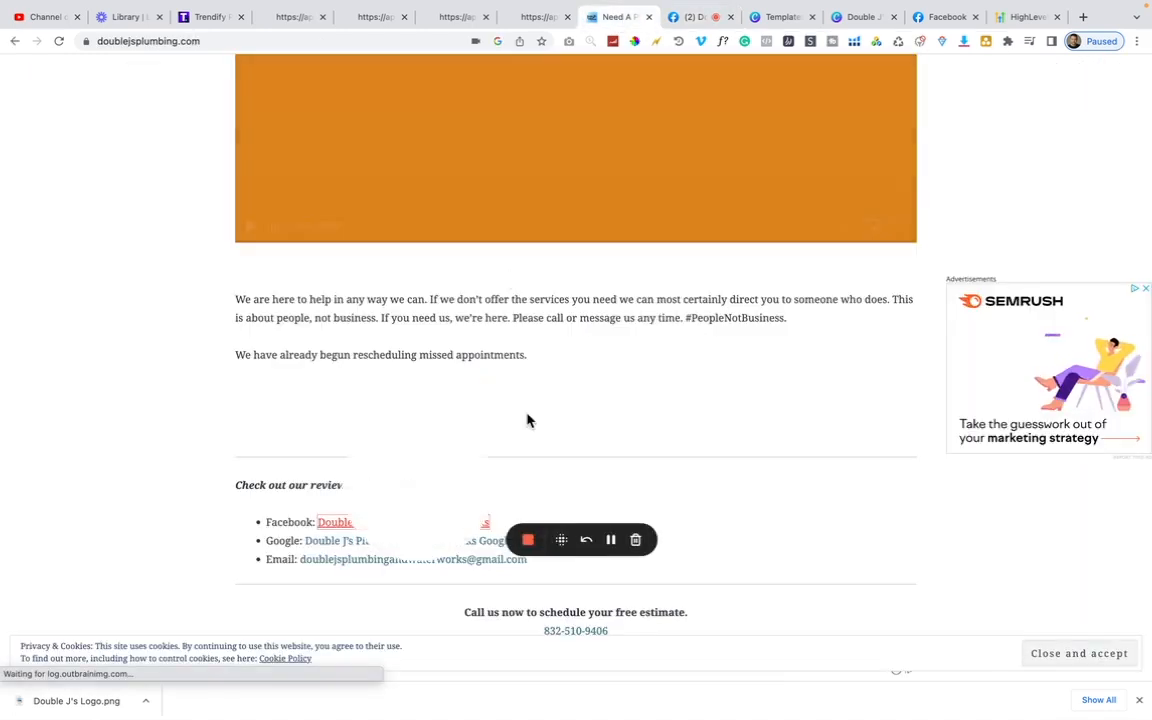
drag(512, 482, 860, 398)
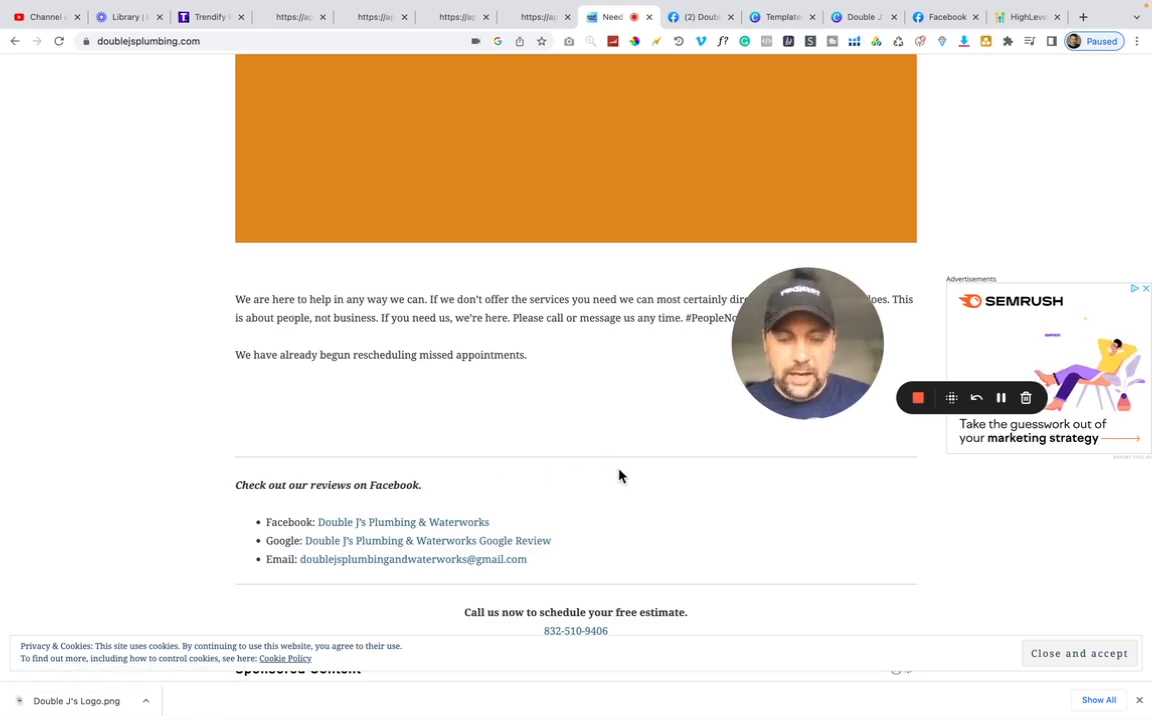
scroll(620, 479, up, 10)
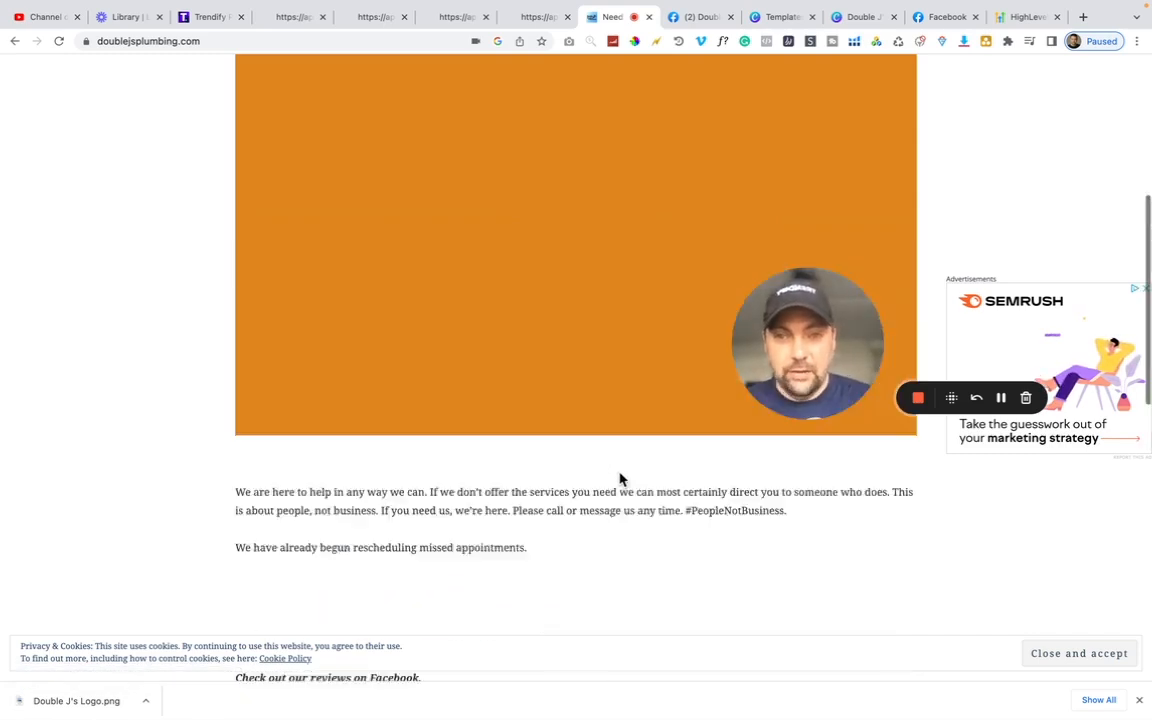
Open the Home page preview without the hero video and capture a screenshot from the header down to the three service photos
click(447, 20)
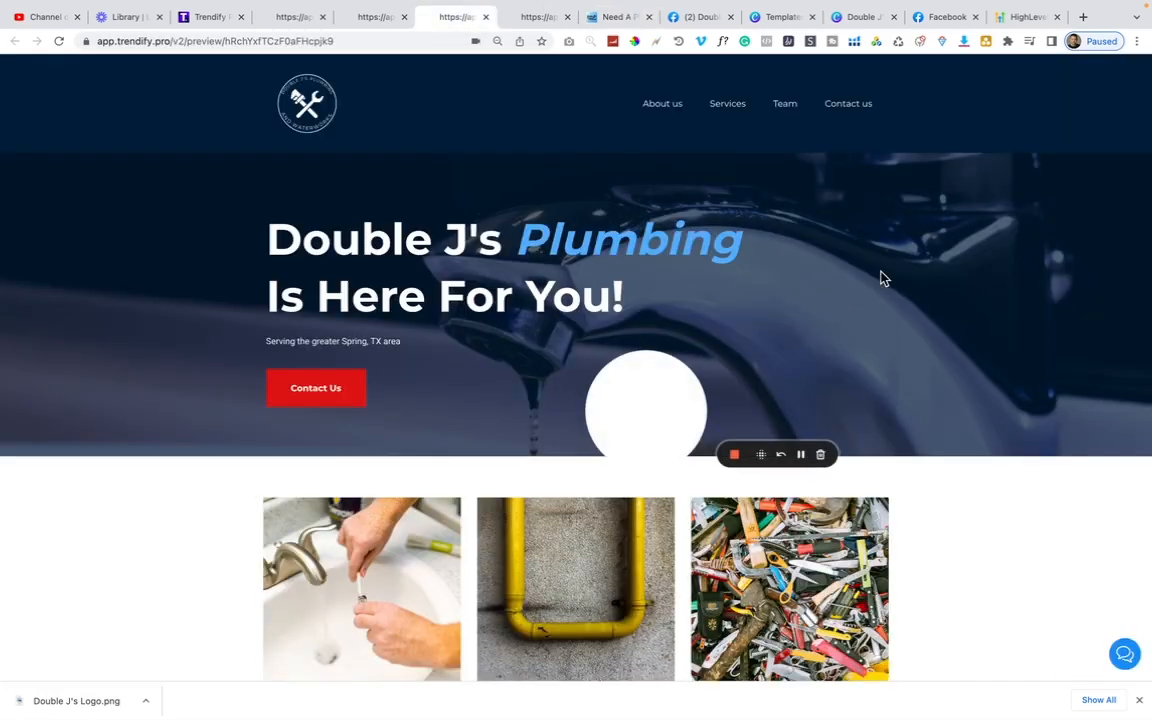
drag(666, 393, 1095, 610)
key(super+shift+4)
drag(235, 58, 910, 690)
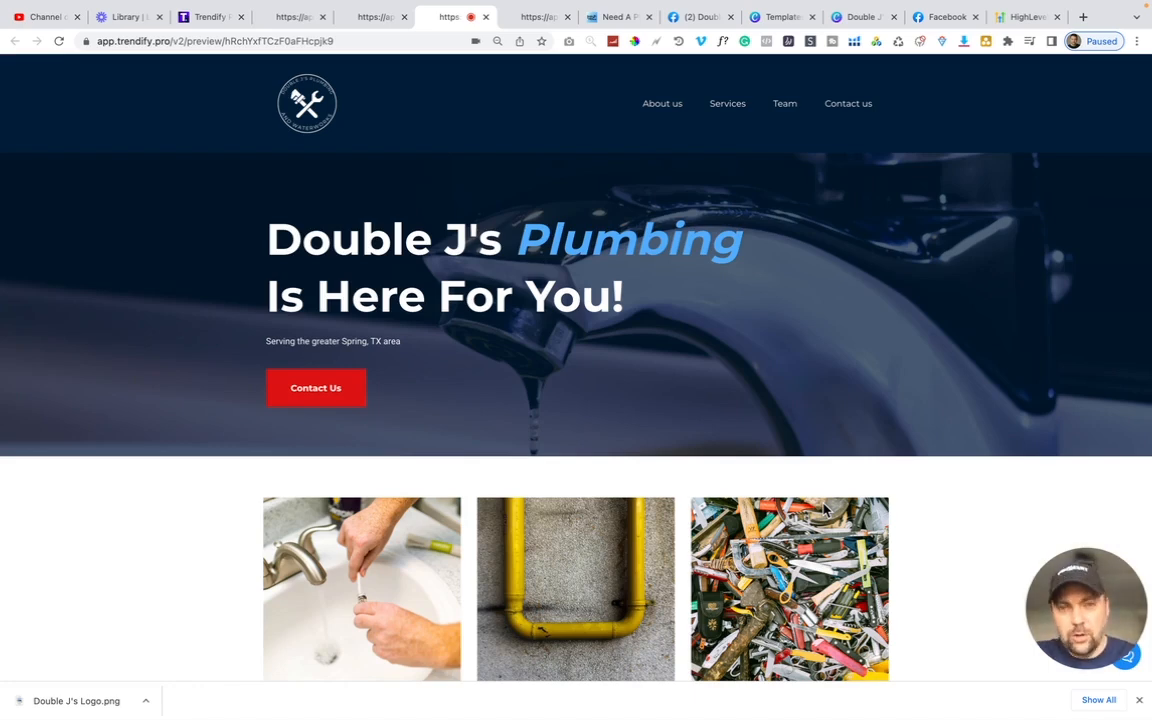
drag(1060, 594, 988, 518)
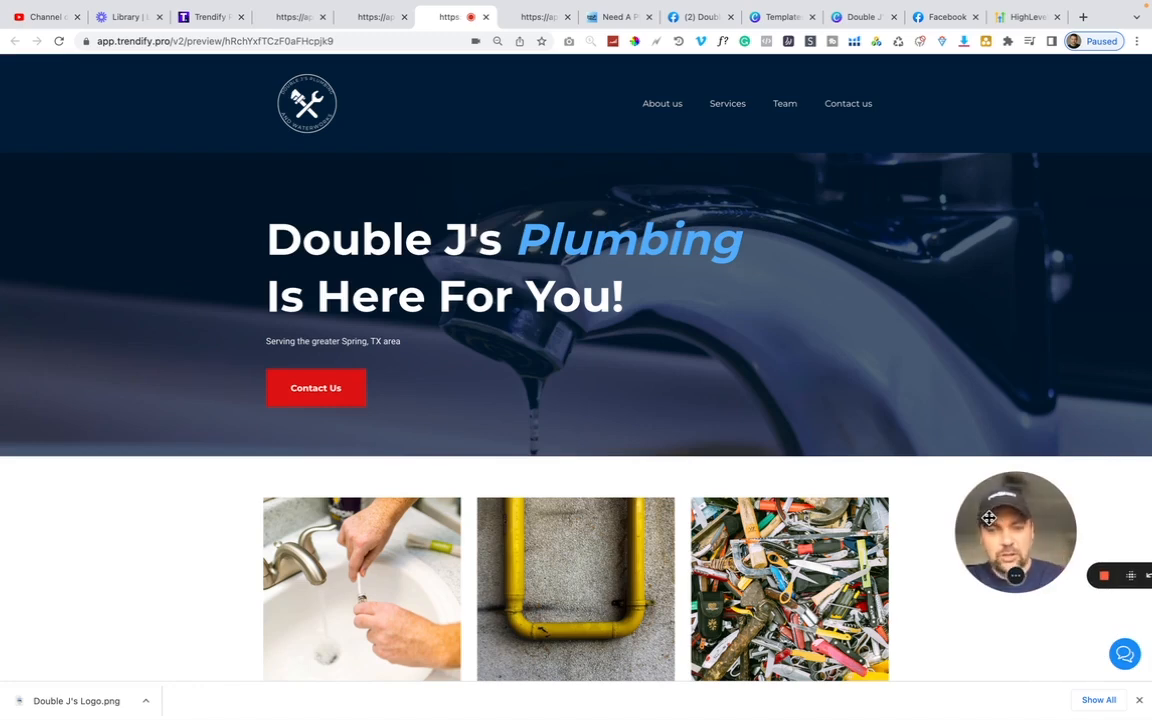
scroll(597, 610, down, 5)
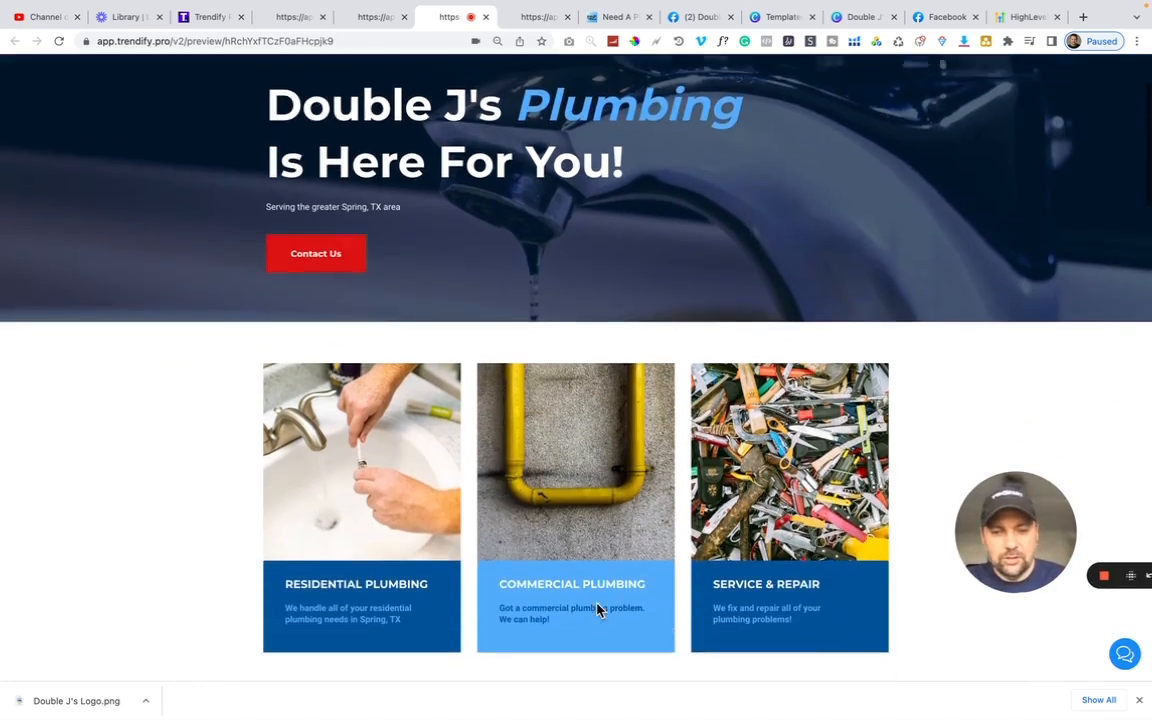
scroll(597, 610, up, 5)
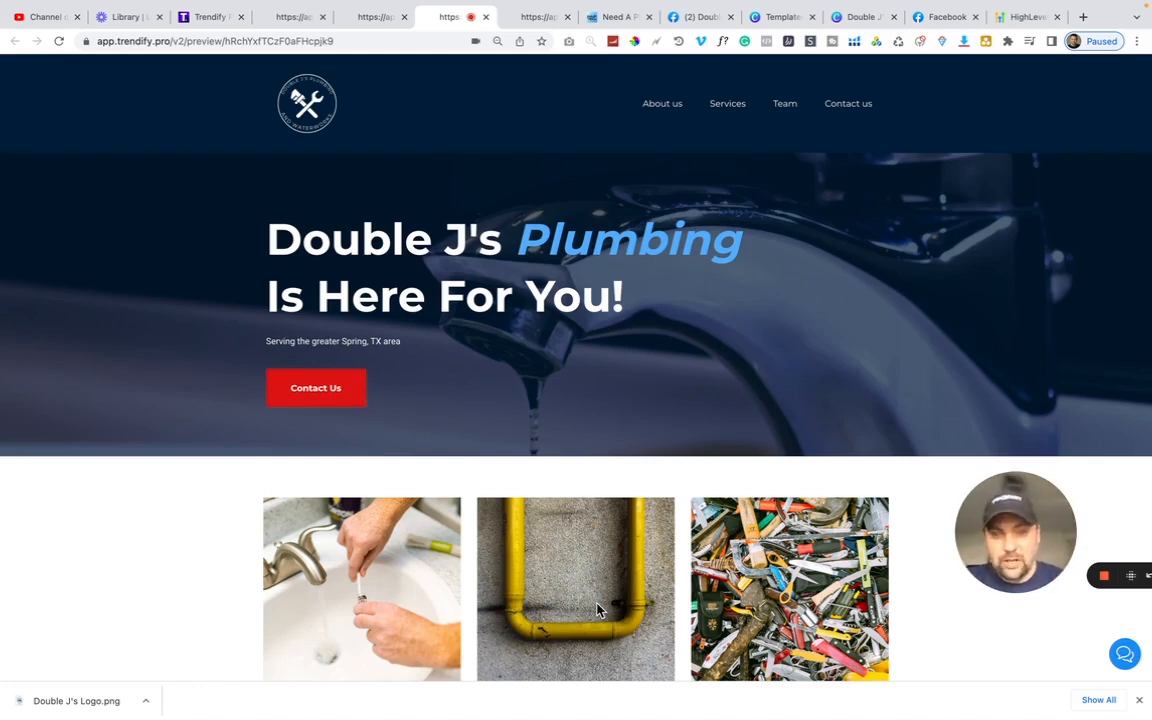
double_click(447, 228)
drag(418, 235, 405, 237)
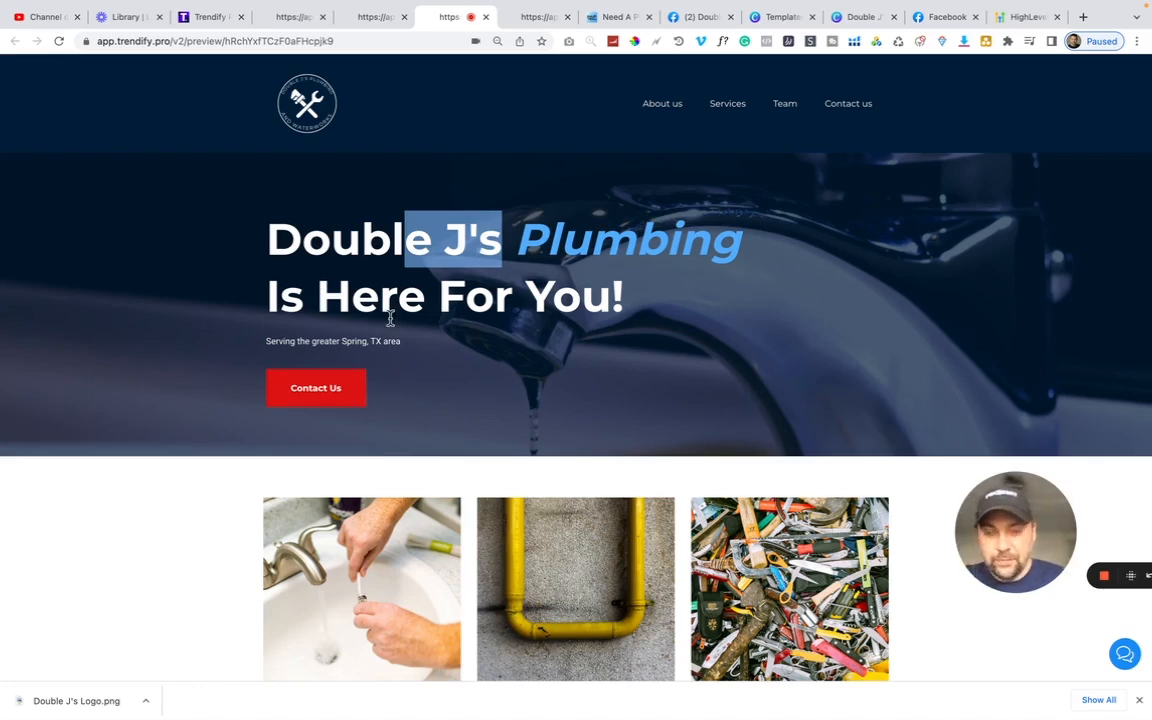
click(455, 279)
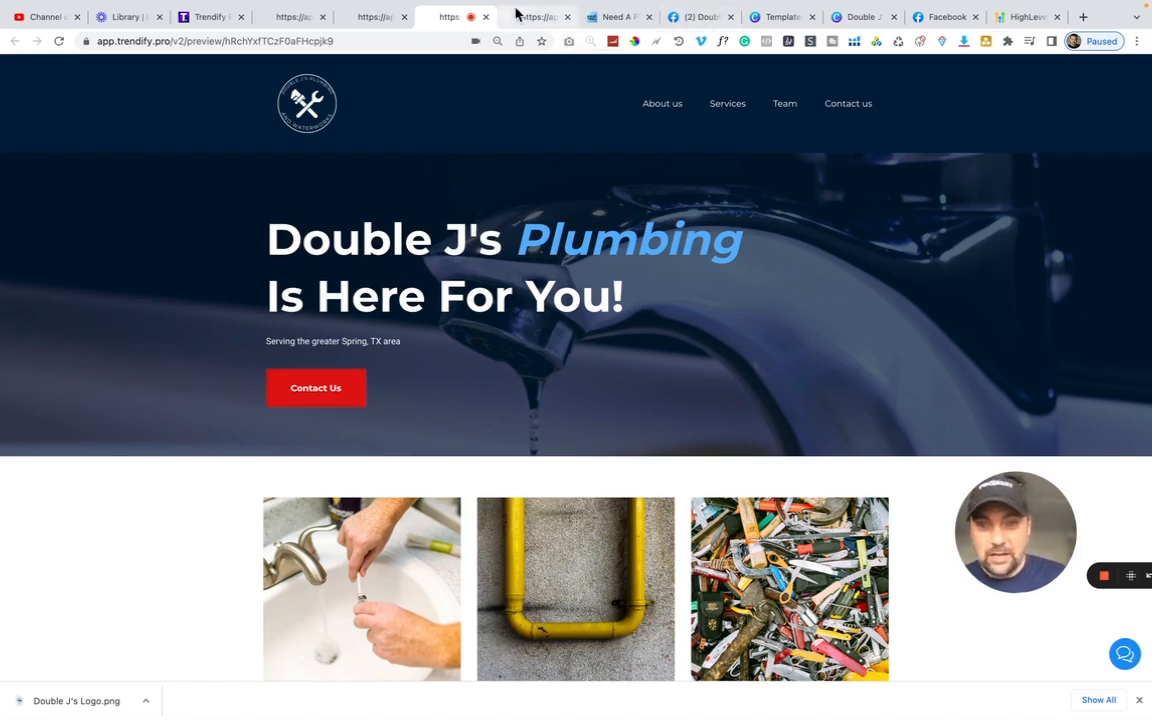
Switch to the prospect's existing website and start a new e-mail to the contact address listed on it
click(621, 20)
scroll(602, 450, down, 15)
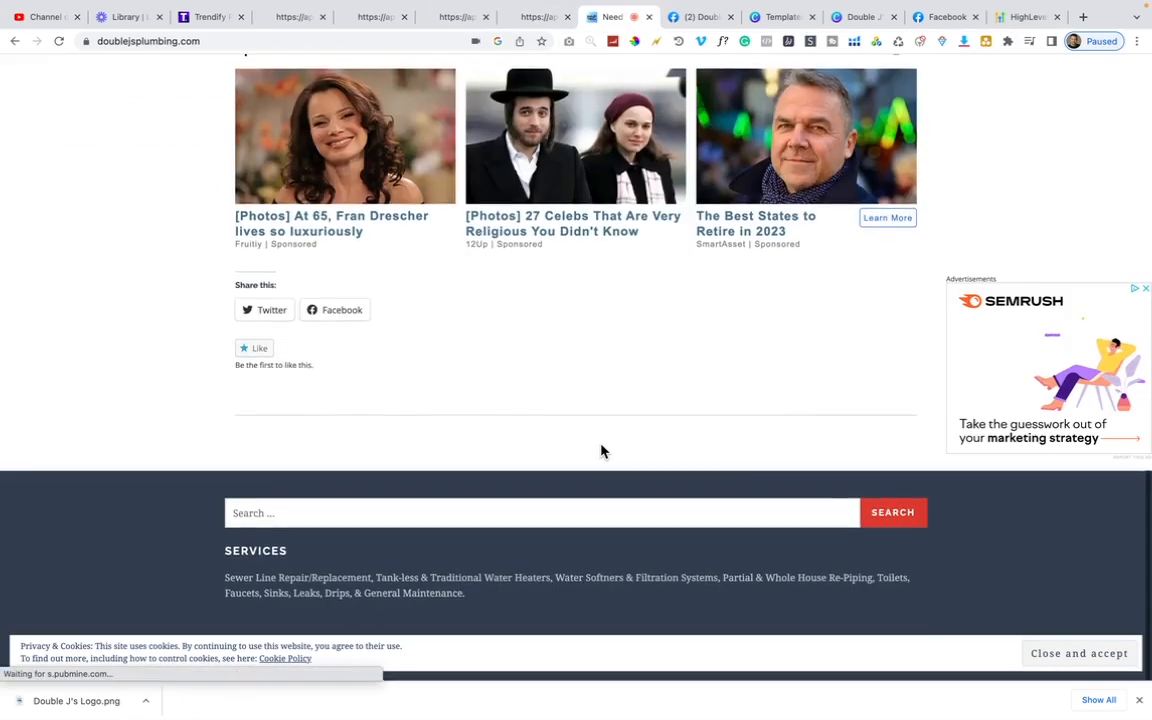
scroll(602, 450, up, 5)
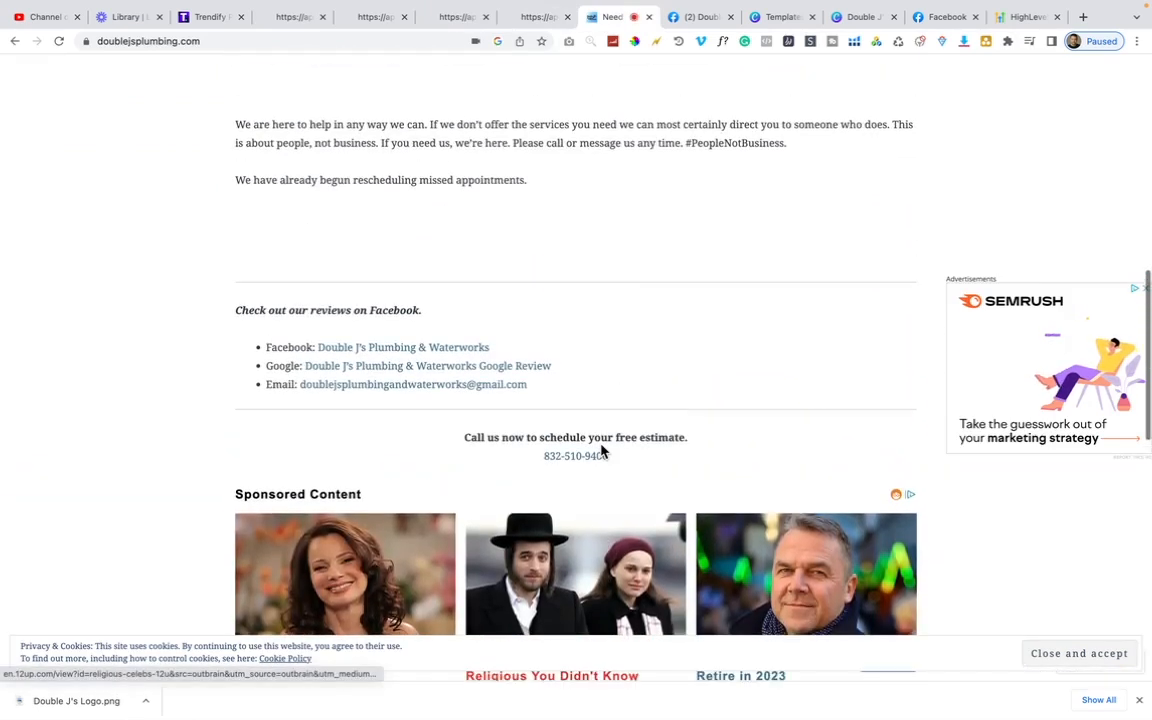
click(424, 390)
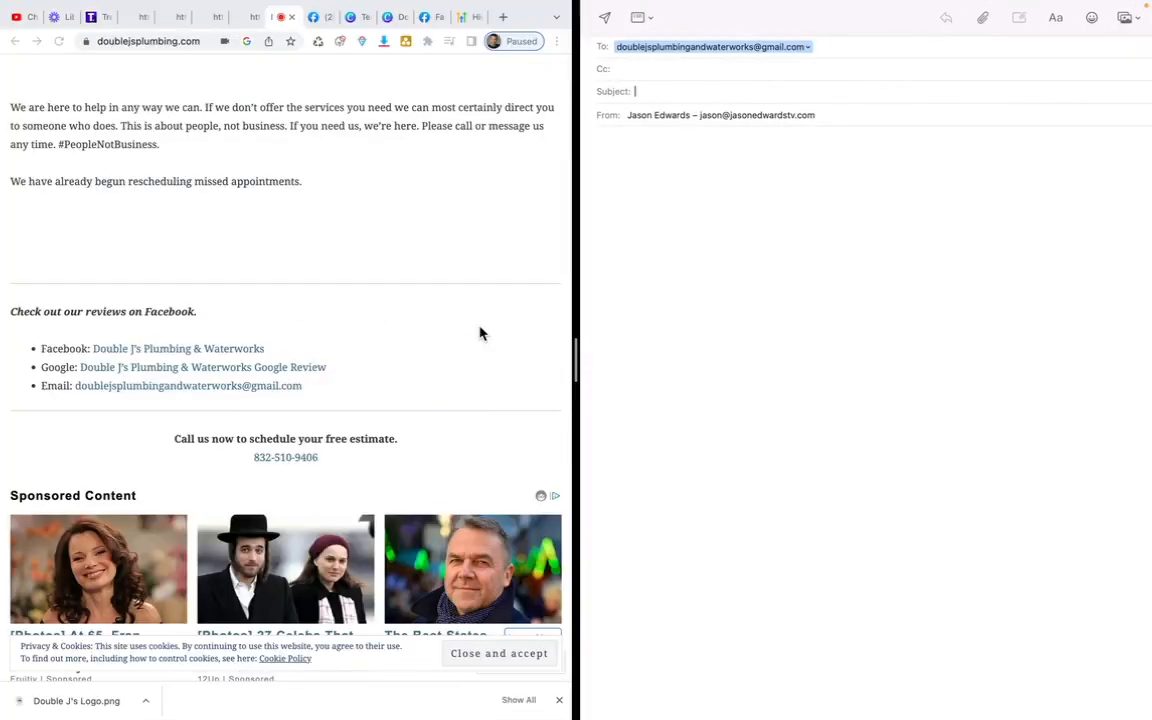
Begin the message with "Hi Double J's!" and a new line reading "I just noticed that your website on google wasn't fully working, so I"
mouse_move(716, 123)
click(651, 181)
text(Hi )
text(Double J's!  )
text(I just )
text(noticed that y)
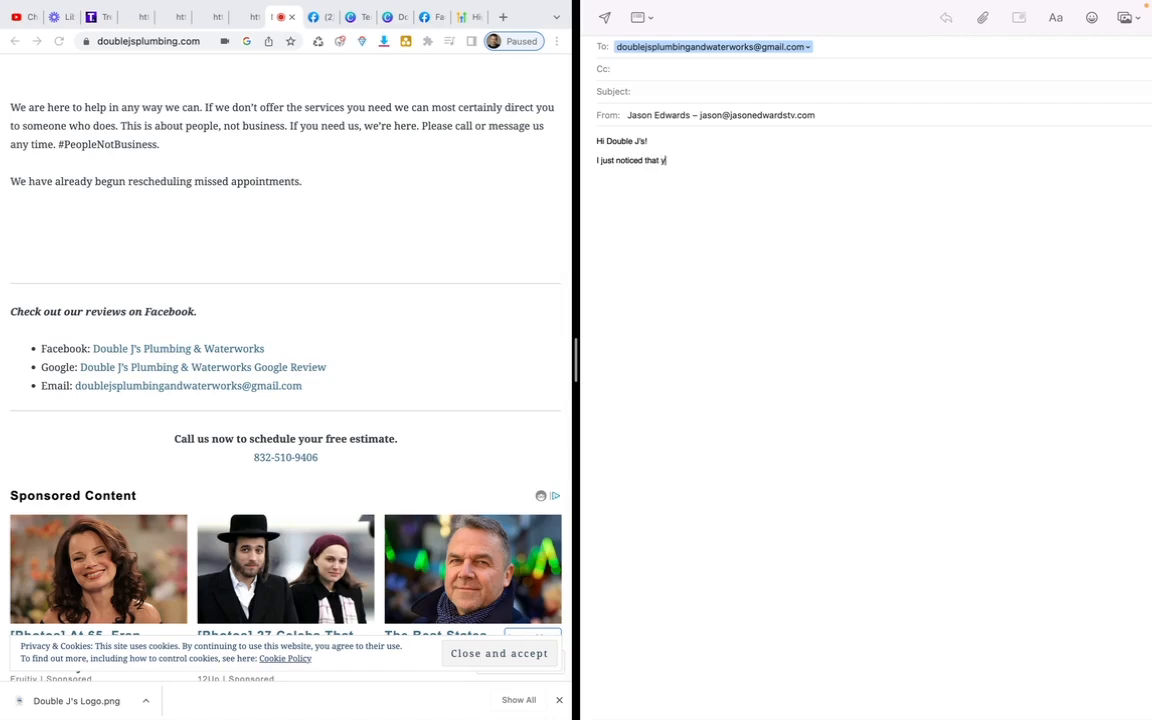
text(our website on google wasn't fully working, so I )
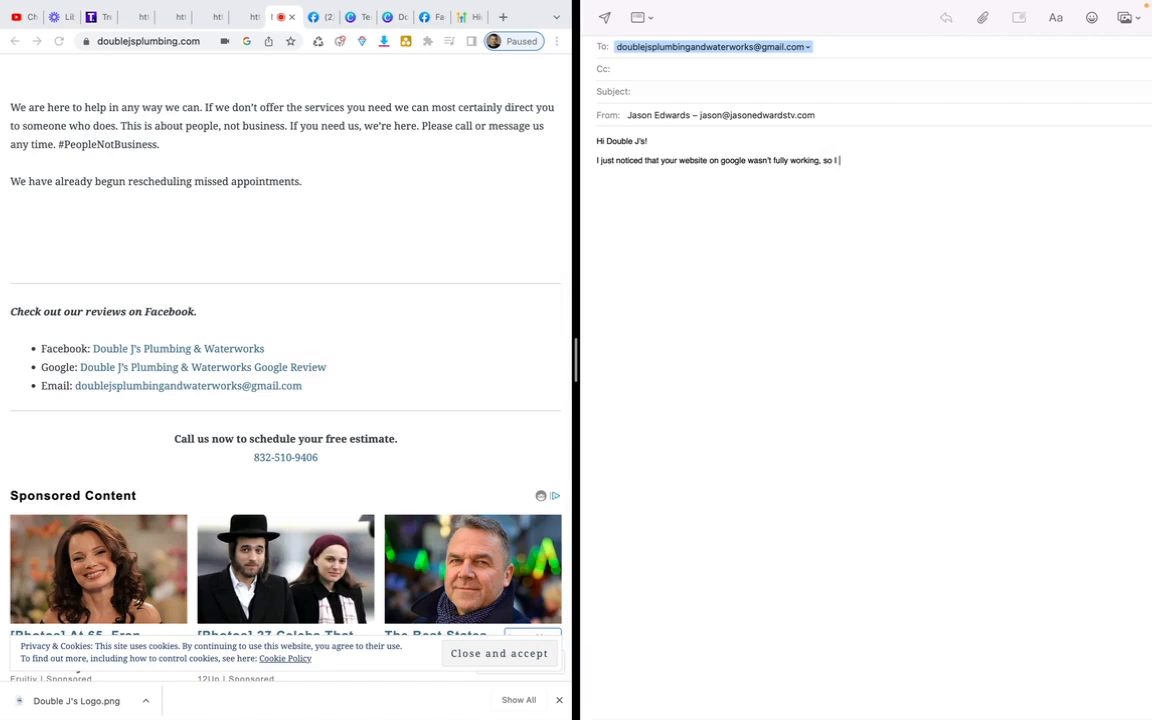
Complete the opening paragraph with "created a new one for you. Here is a quick look at it."
text(created a new one for you.  Here is a )
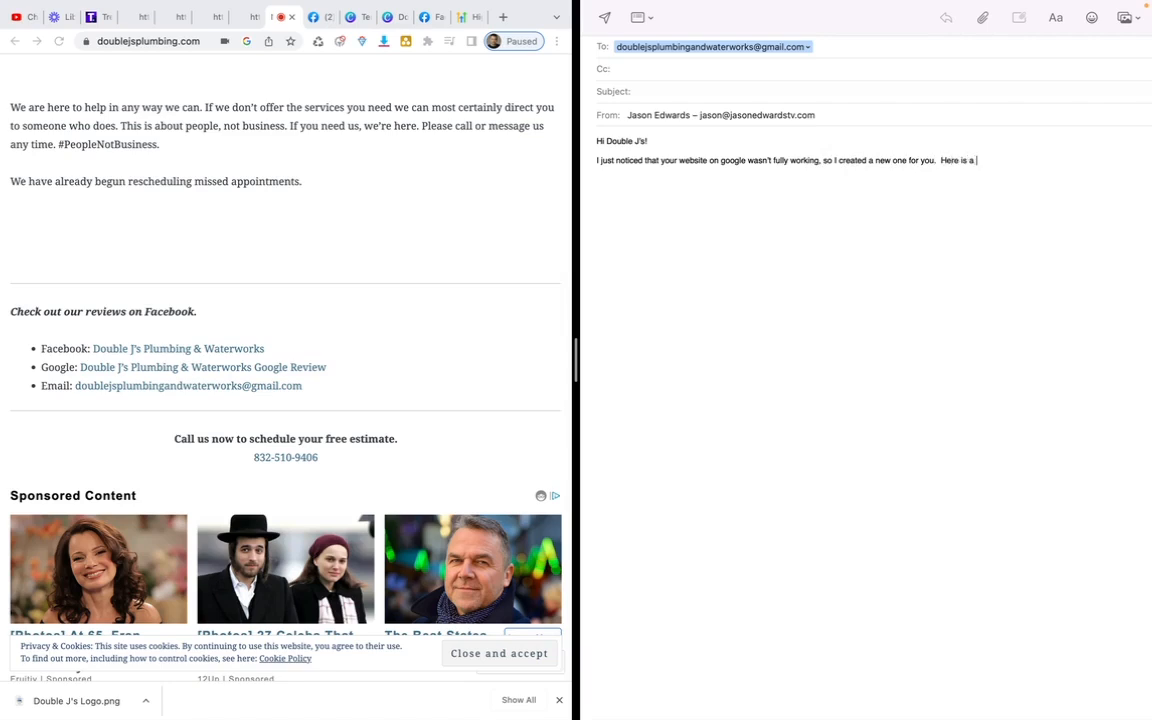
text(quick look at)
text(it.)
key(Return)
click(1126, 35)
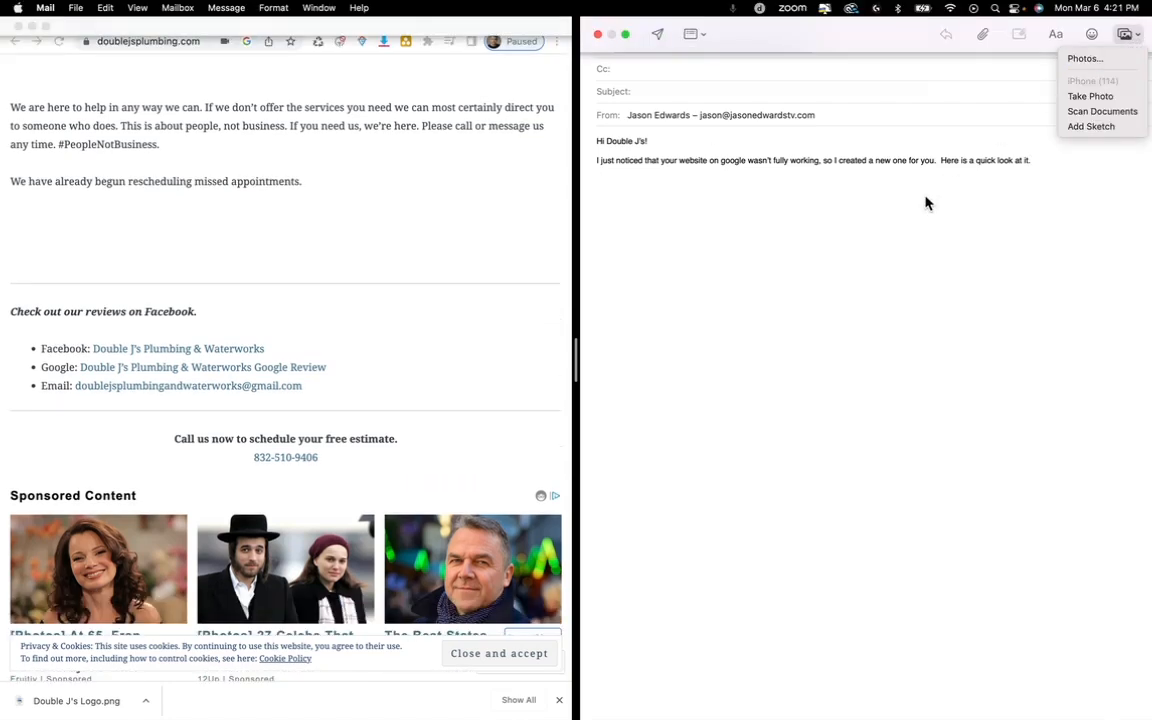
click(885, 226)
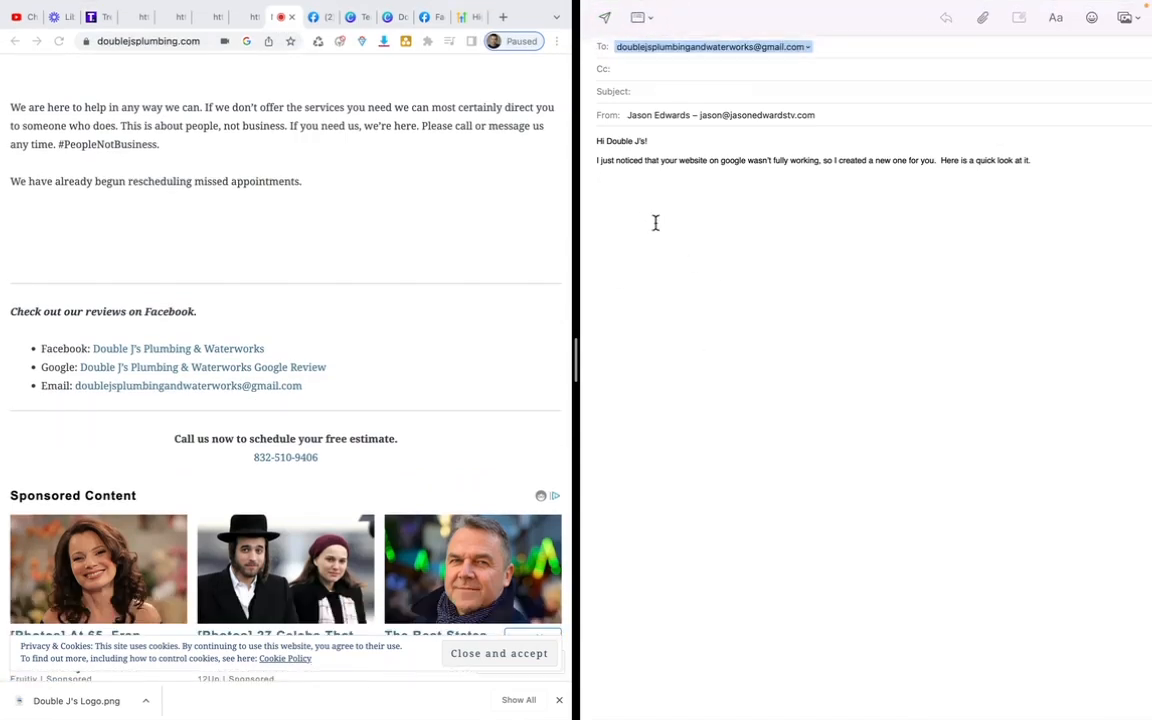
Add a separate paragraph reading "Let me know if you'd like to discuss it further. No pressure."
key(Return)
text(Let me know if you'd like to discuss it fur)
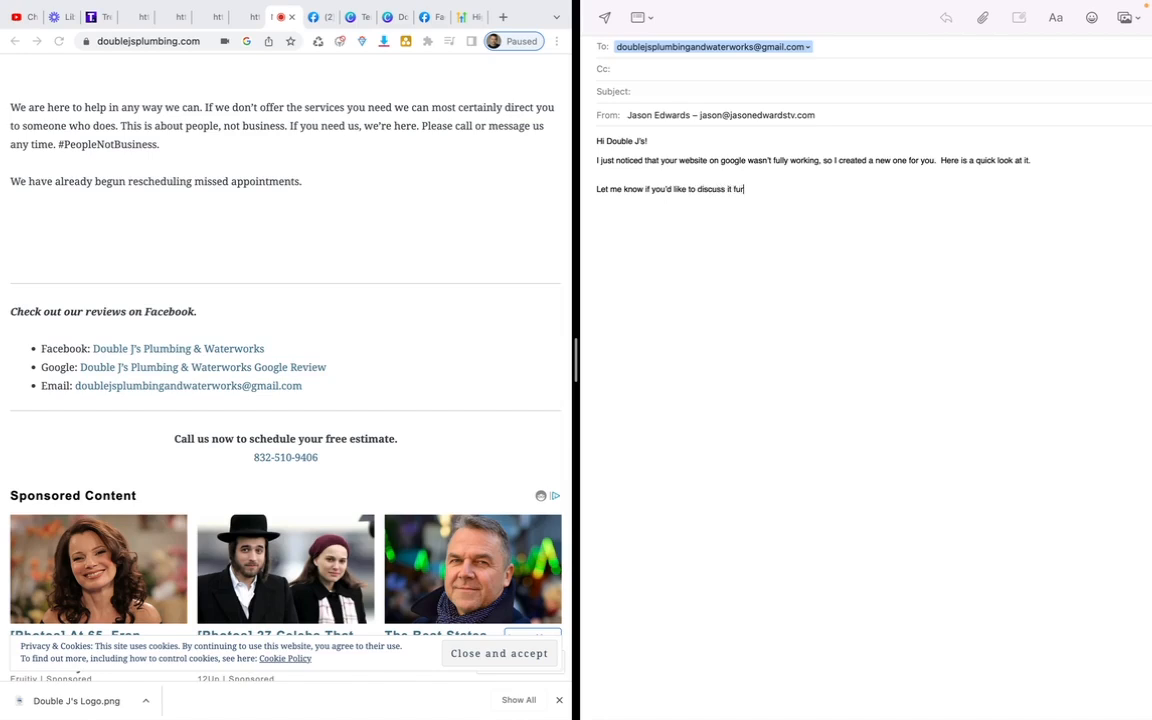
text(ther.  No pr)
text(blem)
key(BackSpace)
key(BackSpace)
key(BackSpace)
key(BackSpace)
key(BackSpace)
text(ressure.)
Close the message with "Thank you!" and sign it with the sender's name and "Trendify Pro" beneath it
key(Return)
text(Thank you!)
key(Return)
text(Jason Edwards)
key(Return)
text(Trendify Pro)
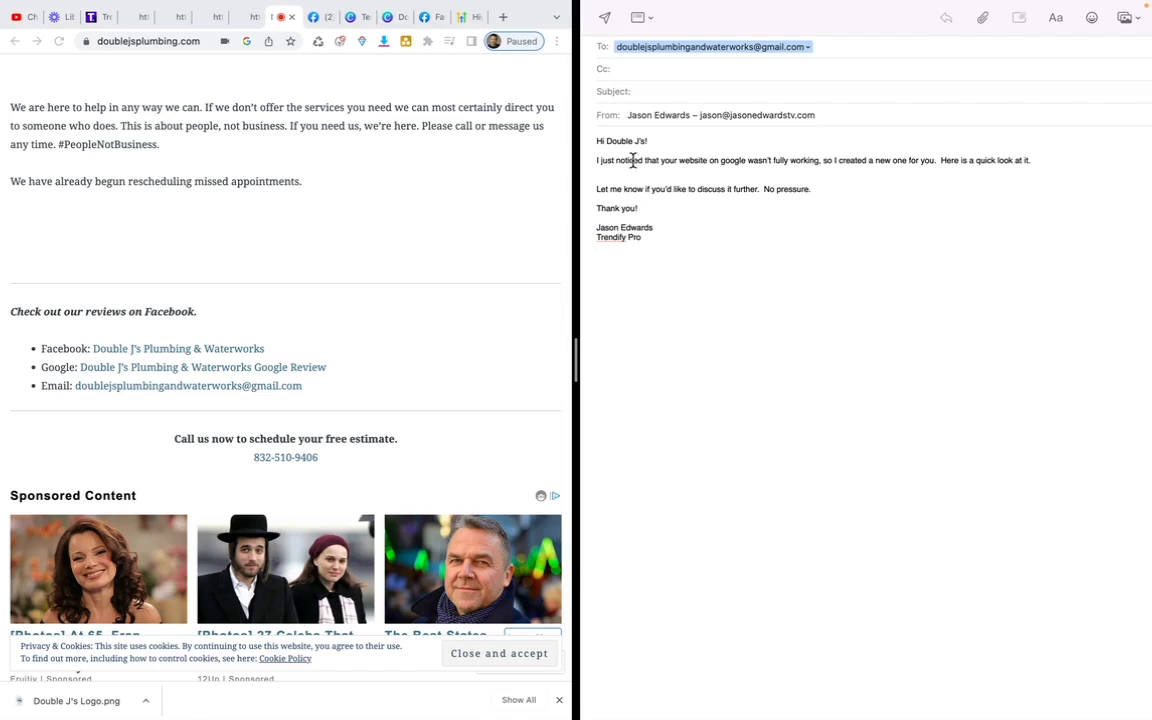
Switch to Trendify Pro, clone the most recently edited plumber website as "Next Plumbing Co" and open the copy
mouse_move(715, 5)
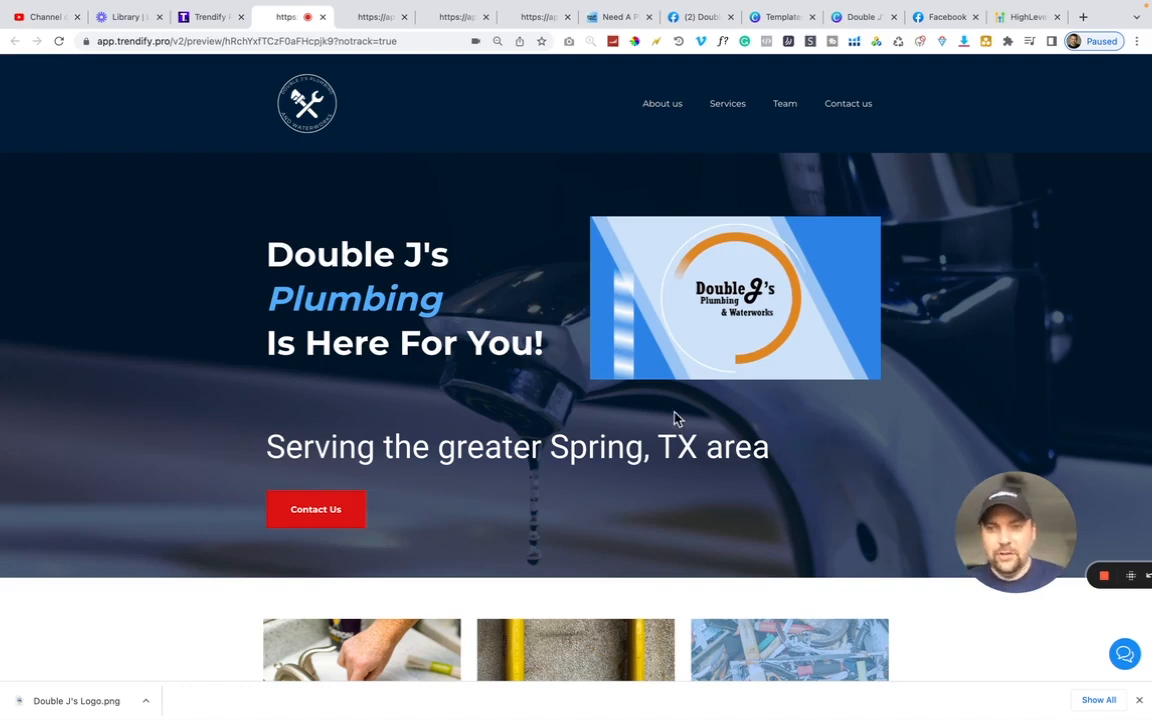
click(206, 18)
click(18, 75)
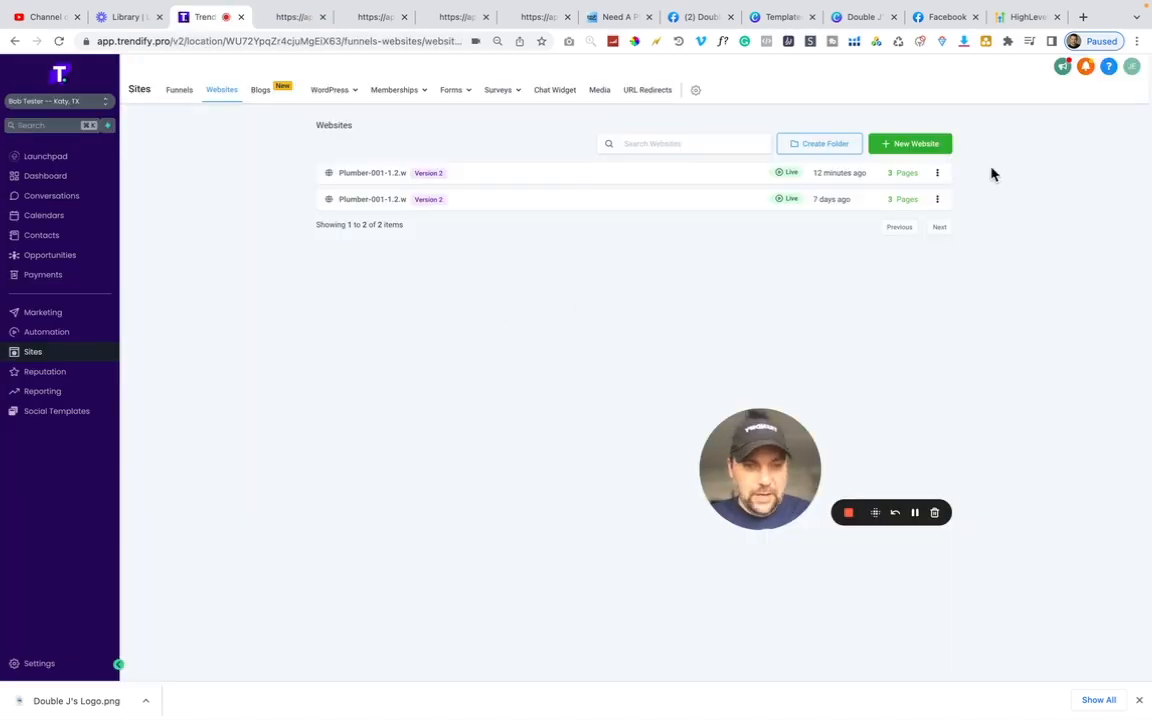
click(938, 175)
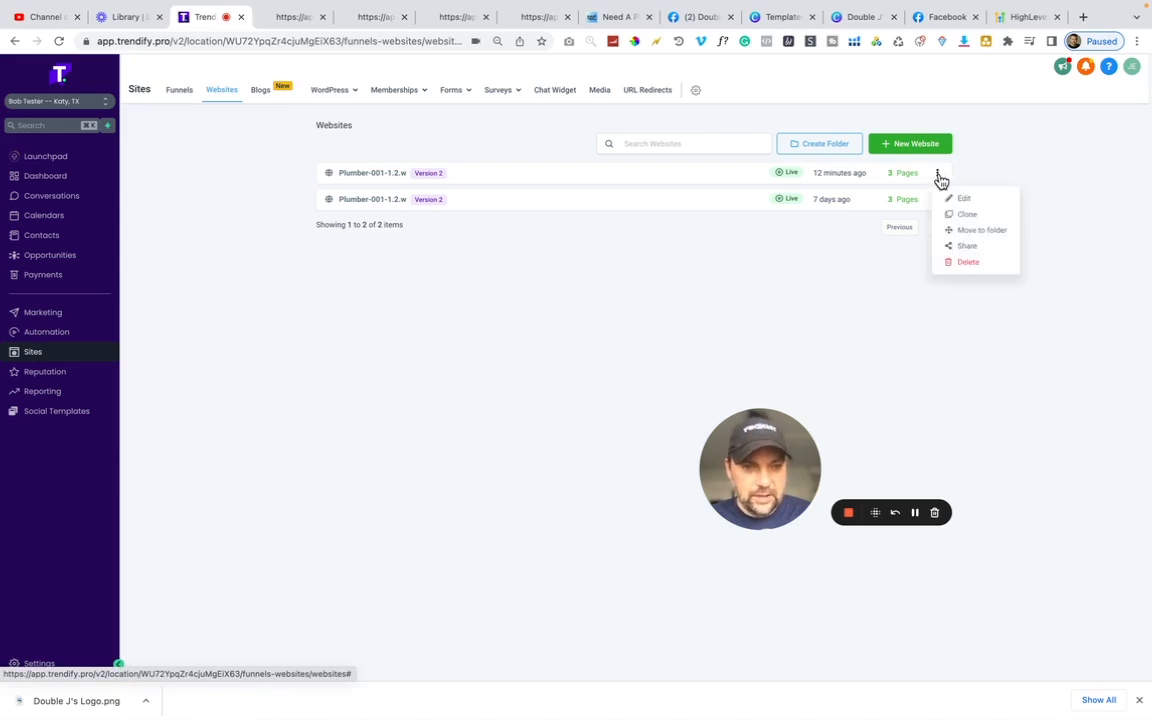
click(965, 217)
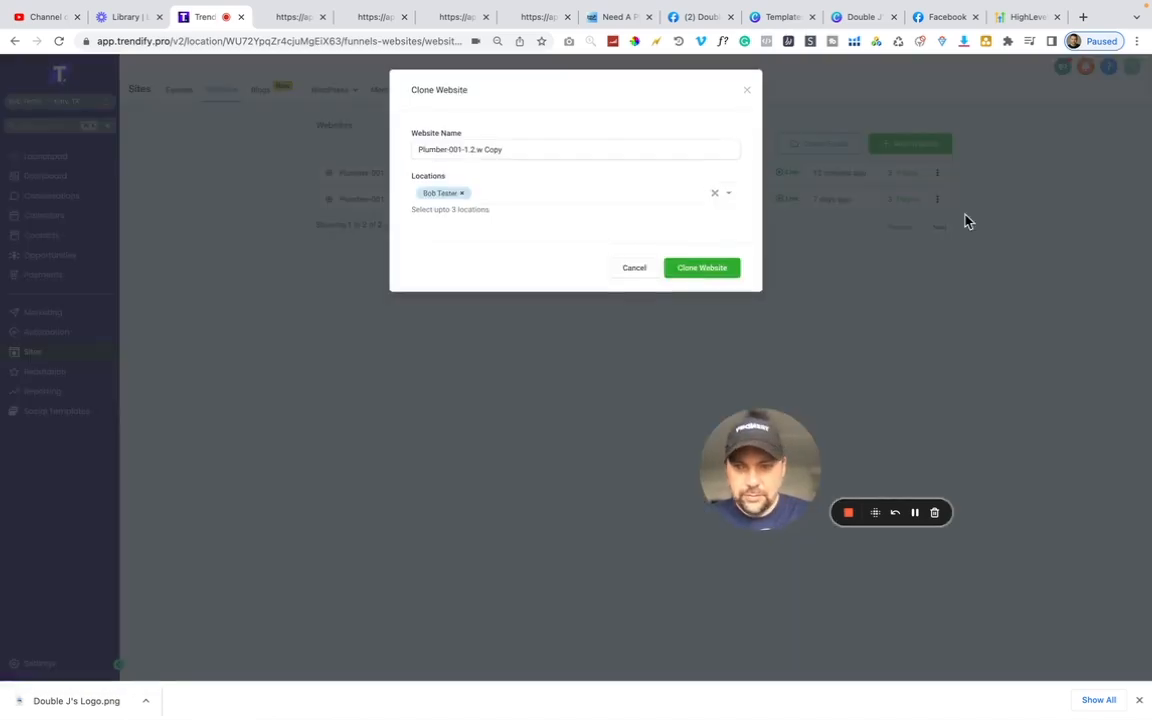
click(519, 149)
key(super+a)
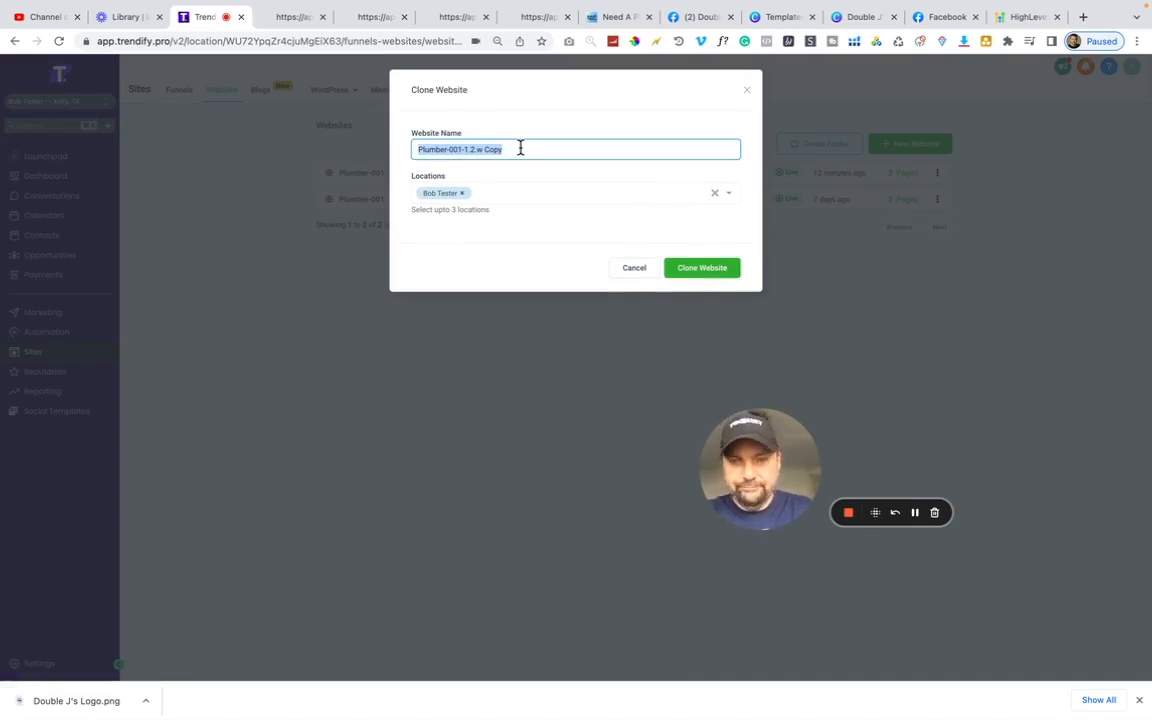
text(N)
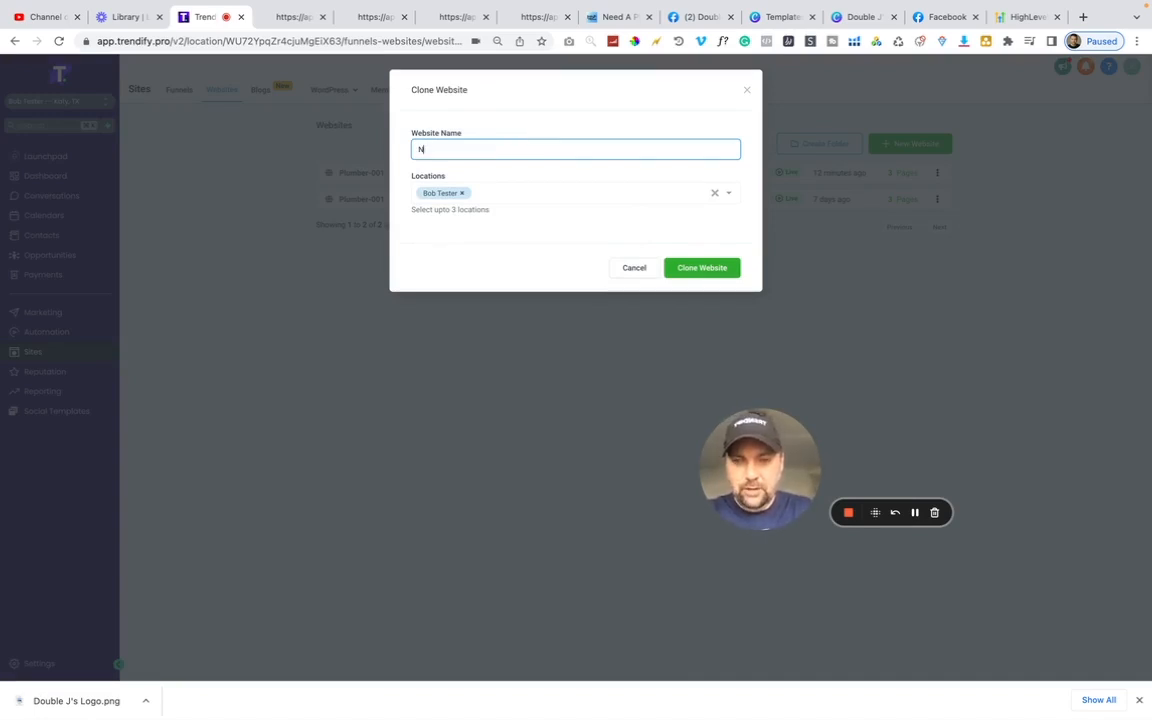
text(ext Plumbing Co)
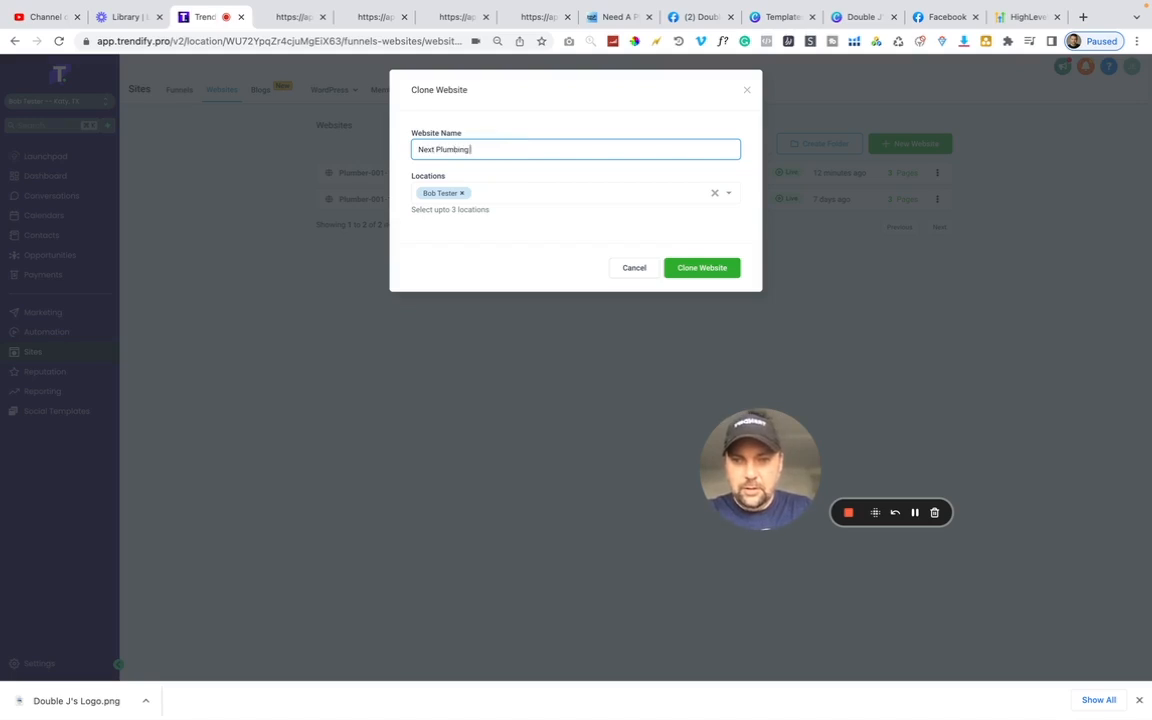
click(722, 273)
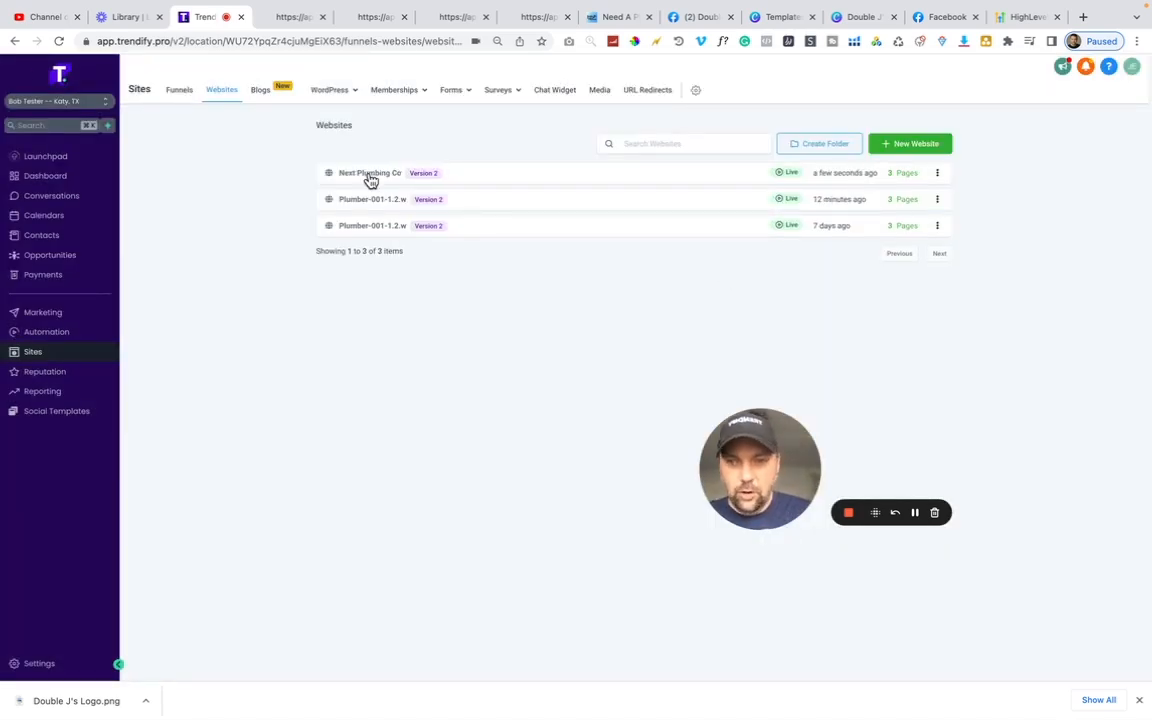
click(370, 176)
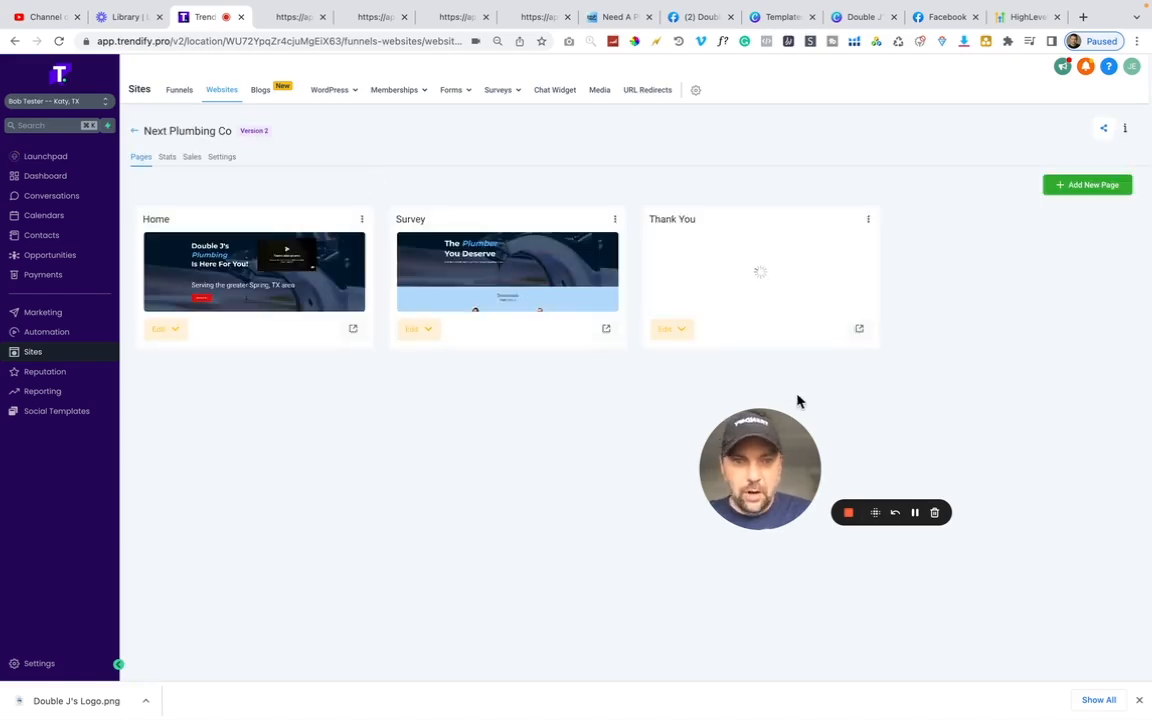
click(914, 512)
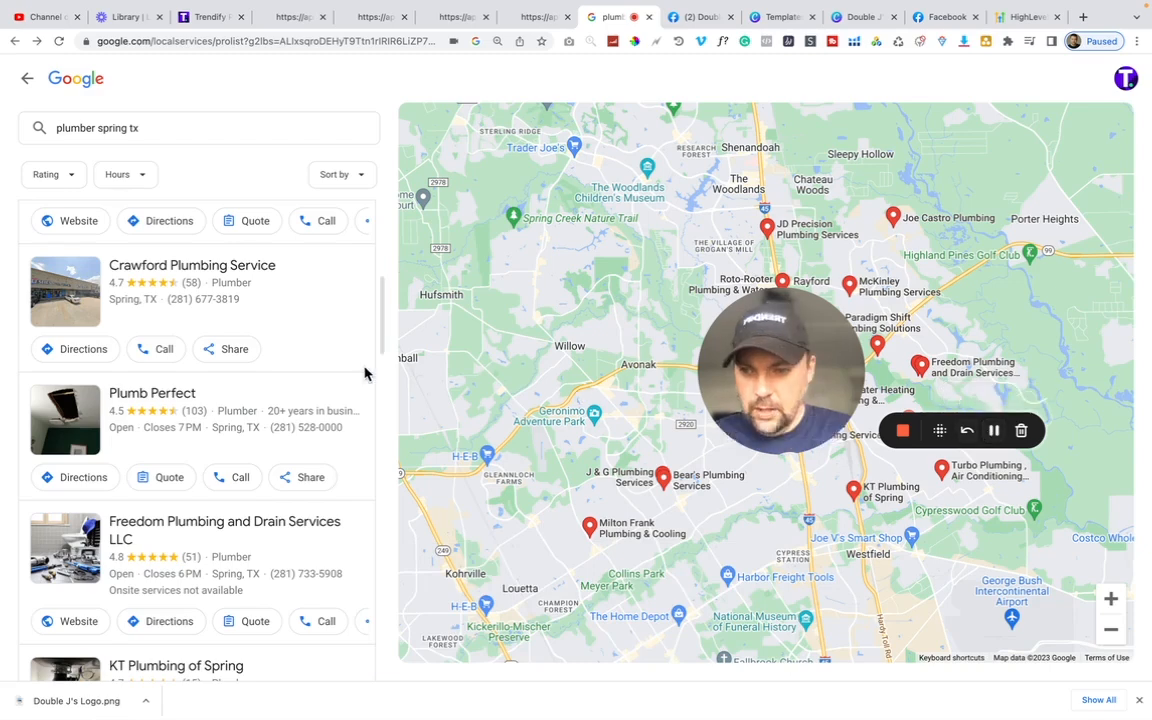
Examine the Google listings for plumbers in Spring, TX to find the next prospect without a website
scroll(269, 398, down, 2)
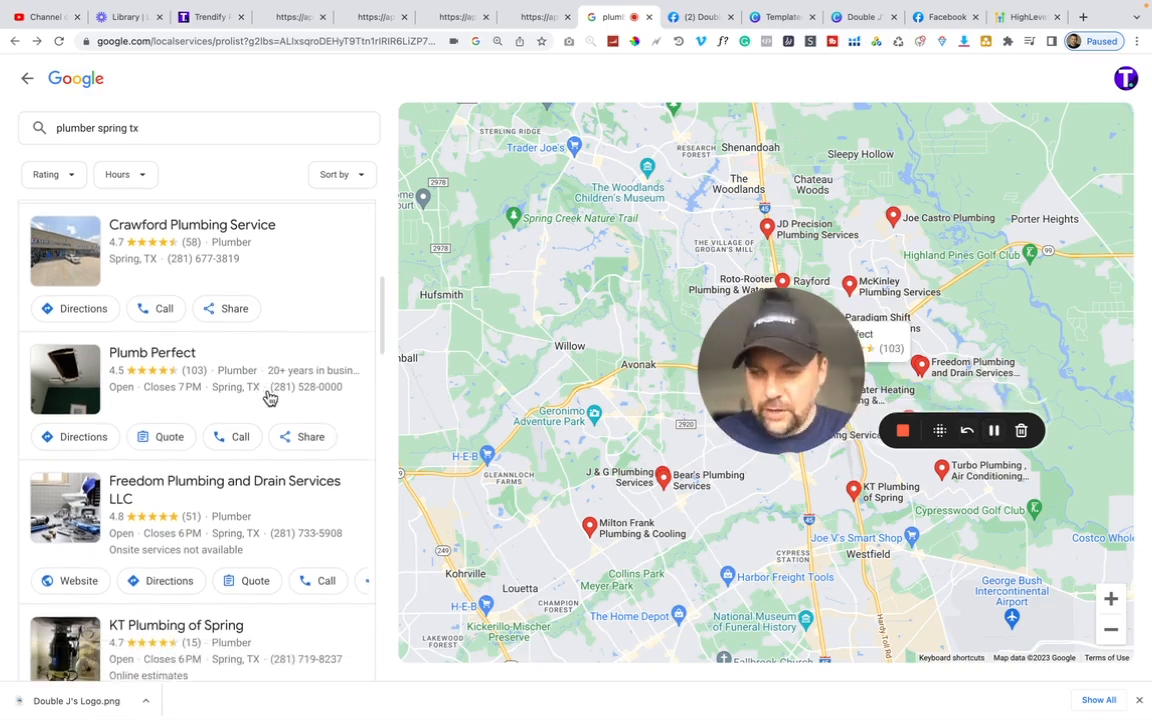
scroll(269, 398, down, 1)
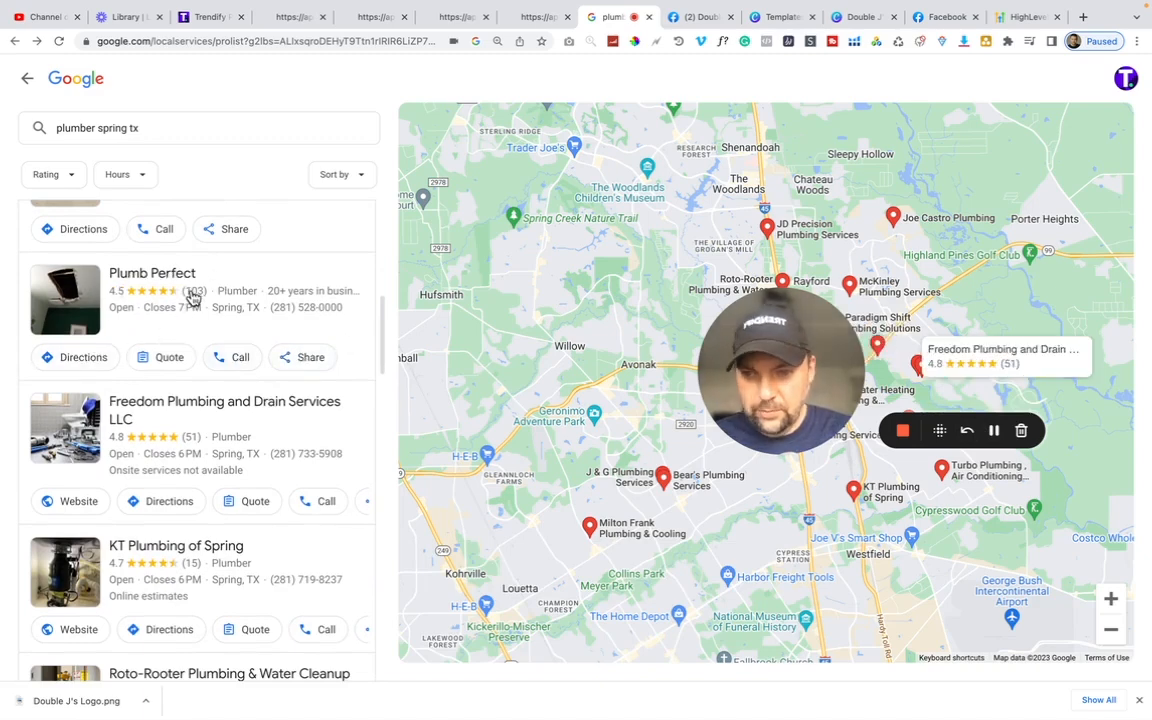
scroll(190, 390, down, 1)
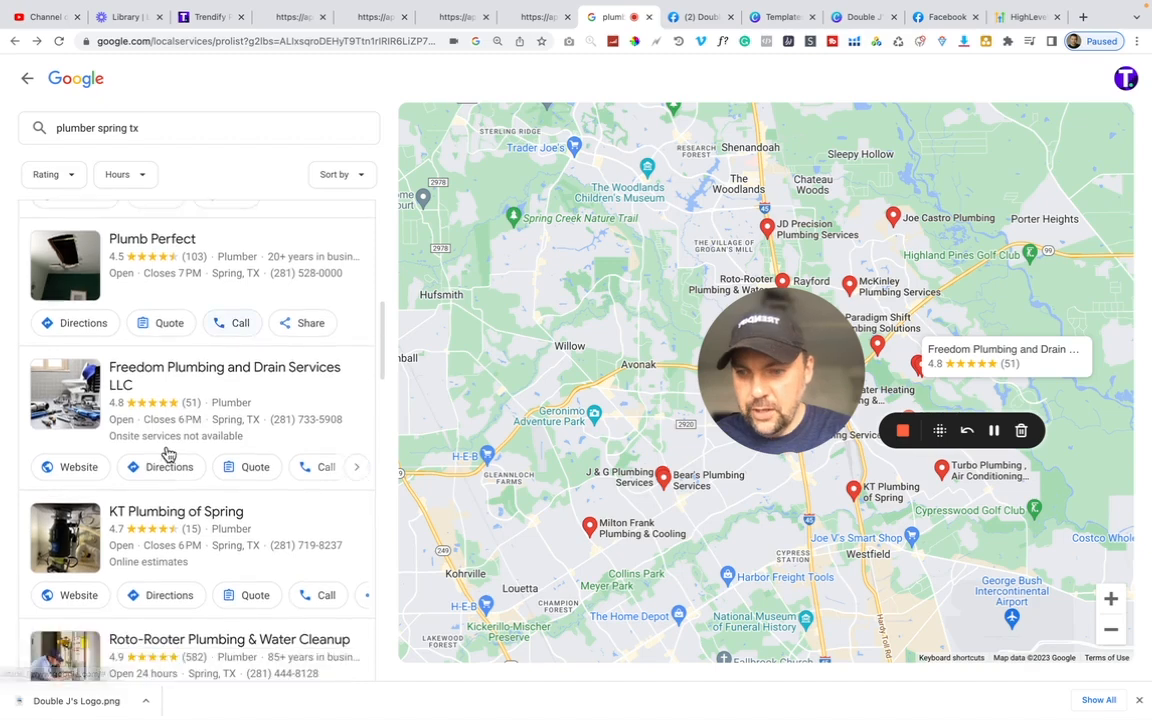
scroll(155, 466, down, 3)
scroll(155, 466, down, 5)
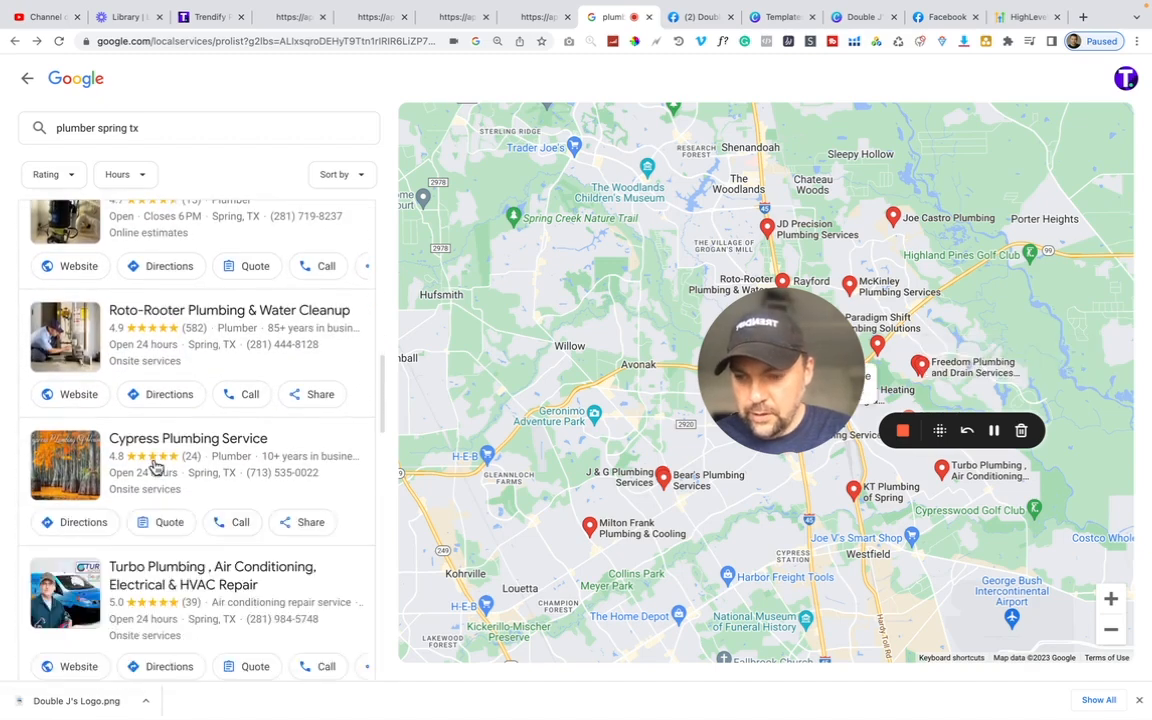
scroll(155, 466, down, 1)
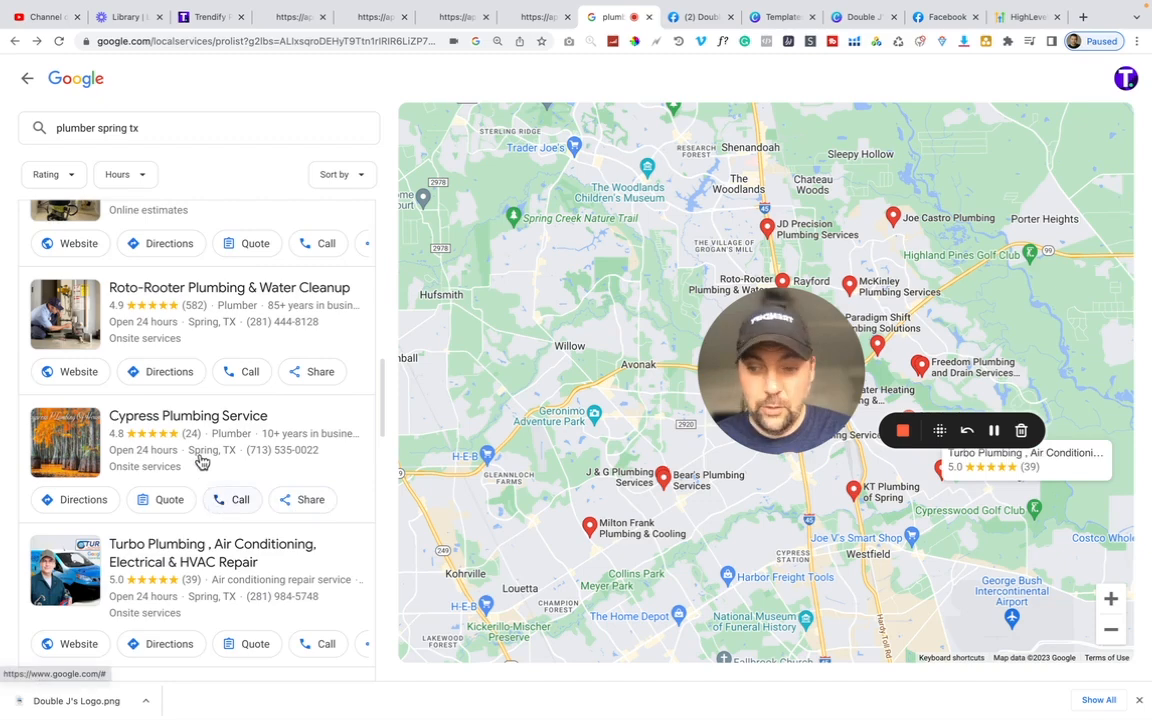
scroll(200, 460, down, 2)
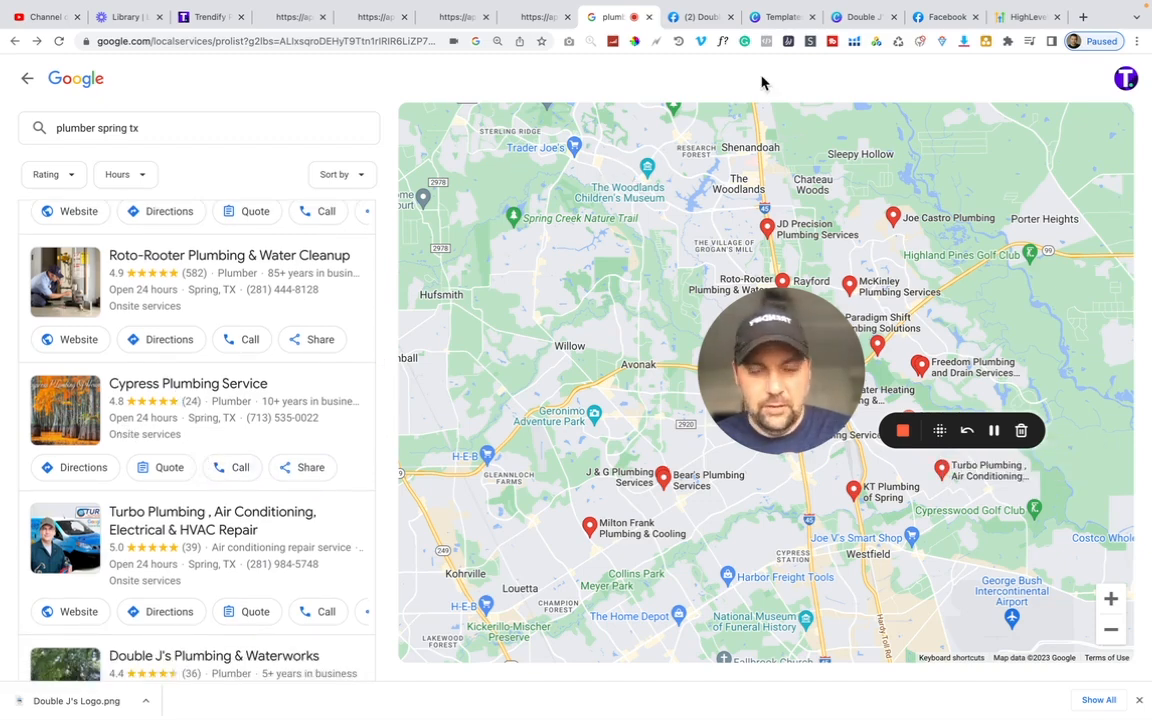
Switch to the Double J's Logo design in Canva and change the upper curved text on page 1 to "CYPRESS PLUMBING"
click(778, 18)
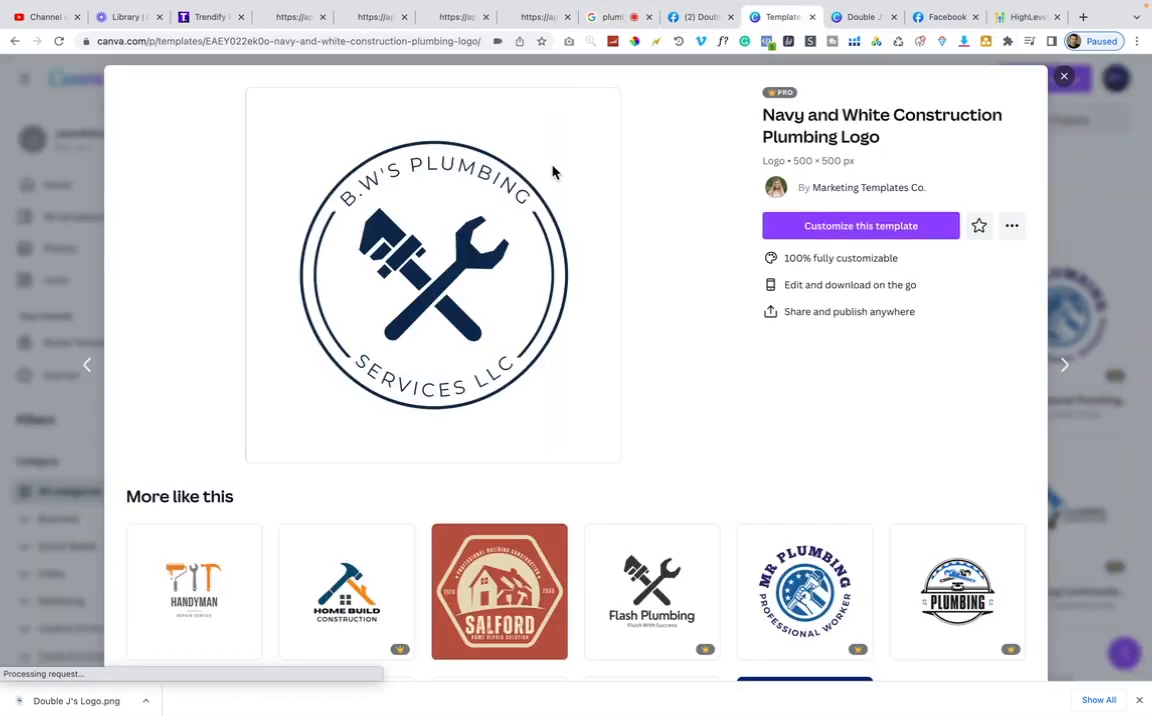
click(857, 18)
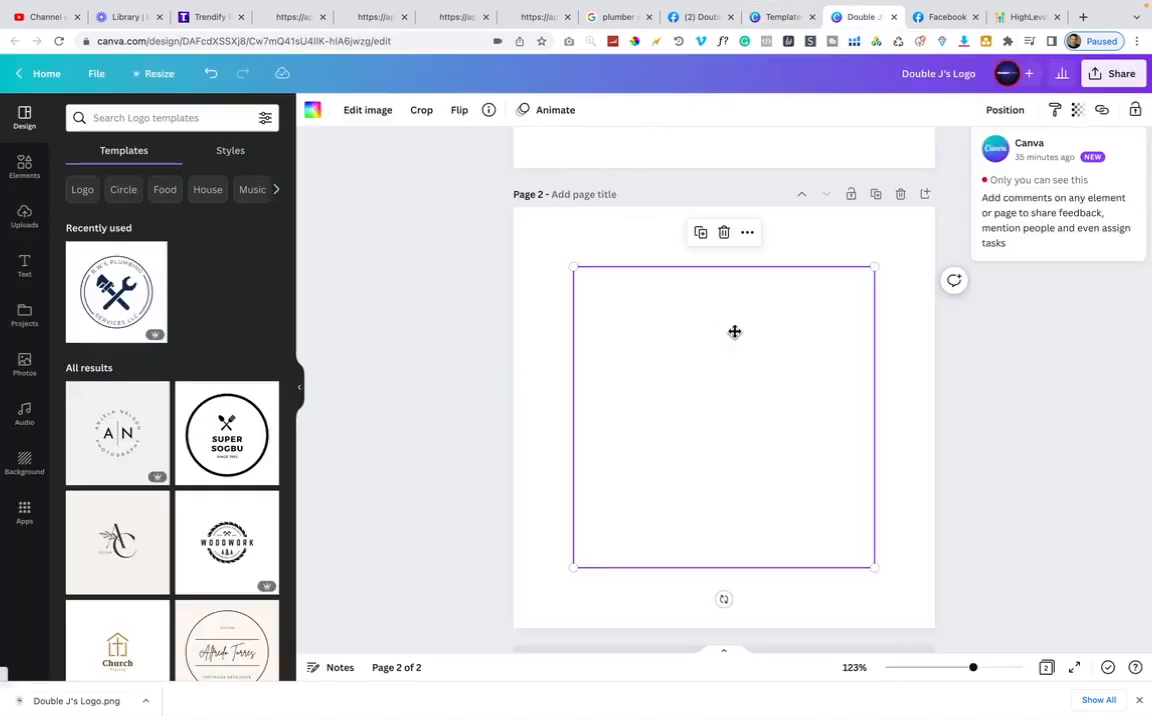
scroll(676, 270, up, 3)
scroll(677, 272, up, 1)
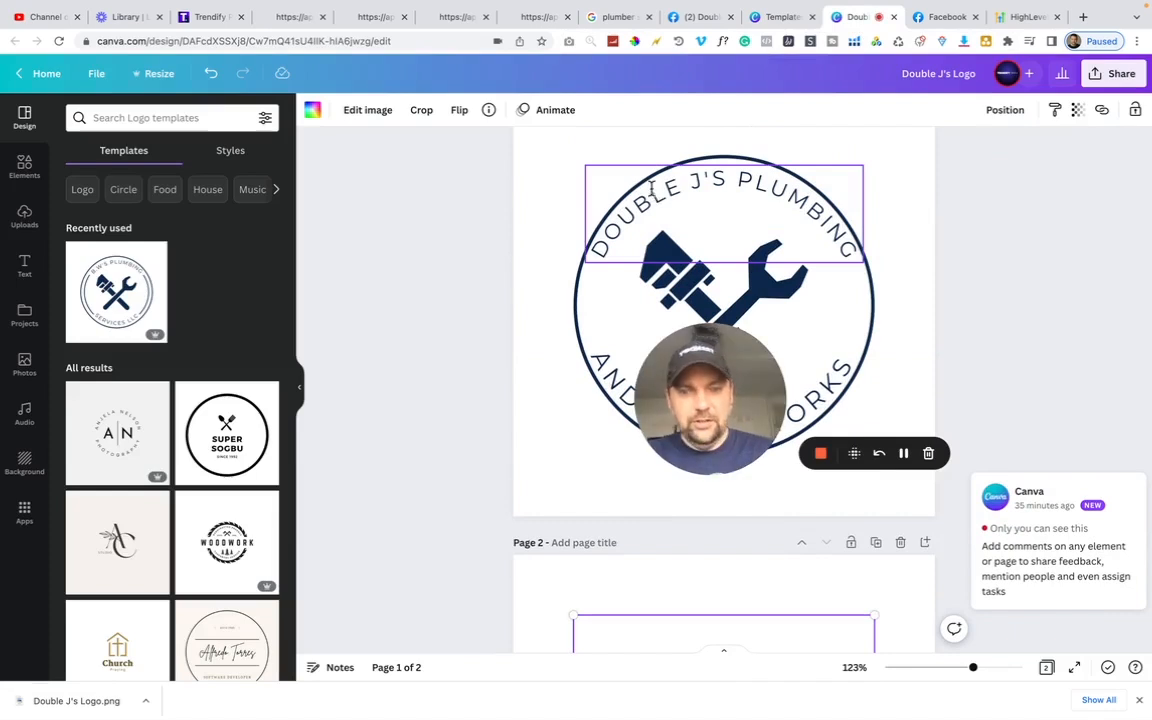
double_click(651, 187)
text(CYB)
text(RESS)
text( PLUMBING)
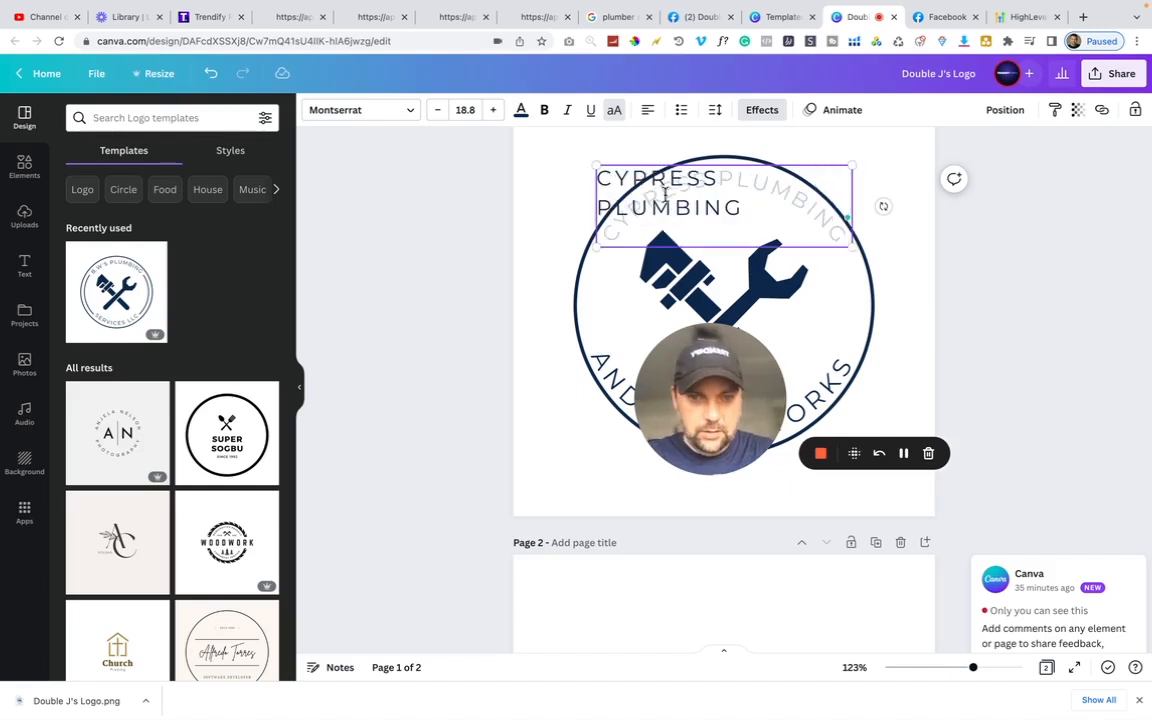
click(918, 263)
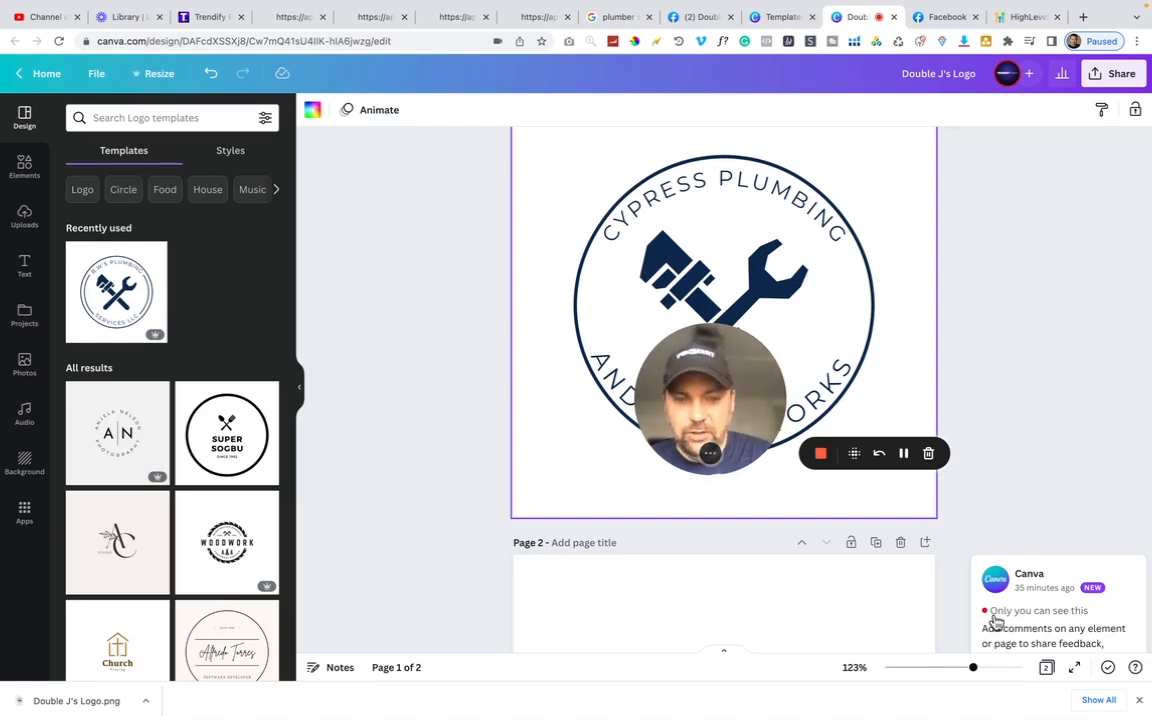
click(905, 457)
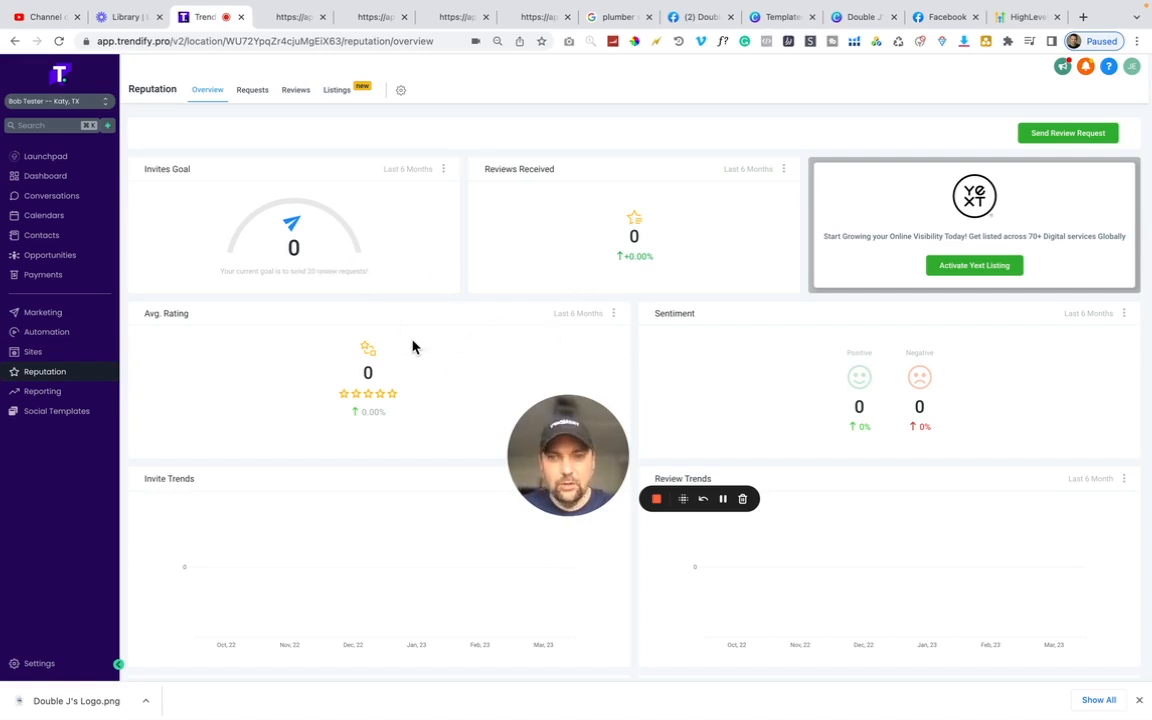
Open the review request form, check its customer name and contact fields, and close it without sending
click(1075, 138)
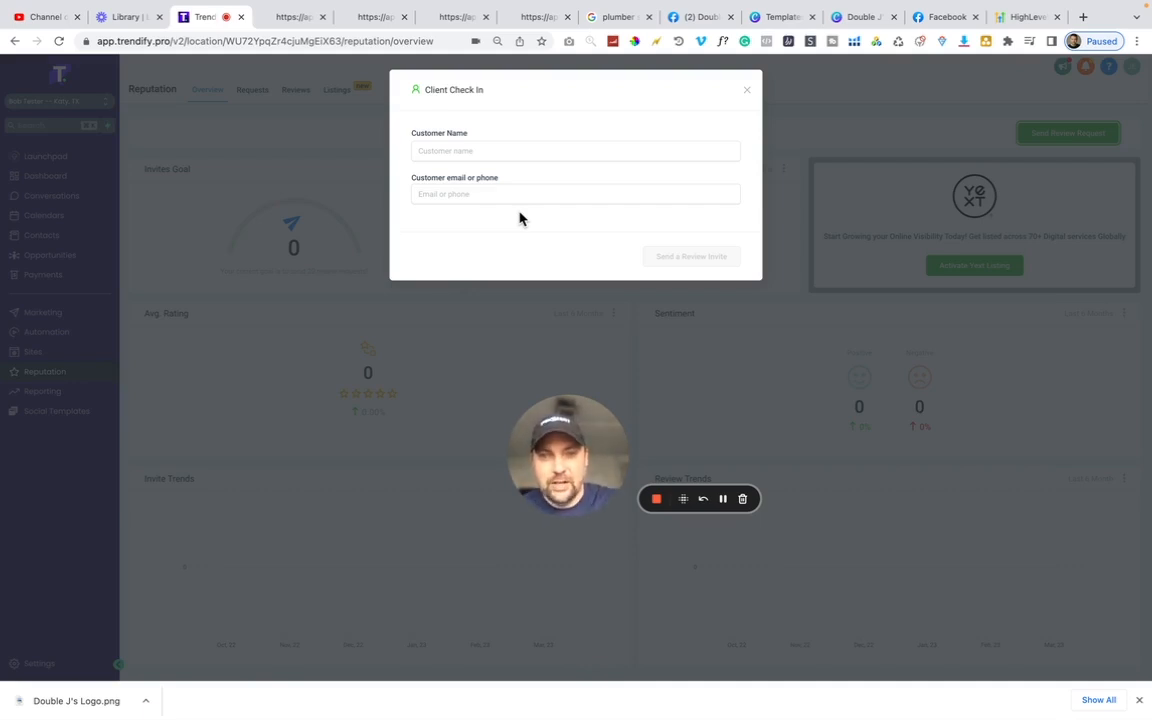
click(447, 152)
click(462, 127)
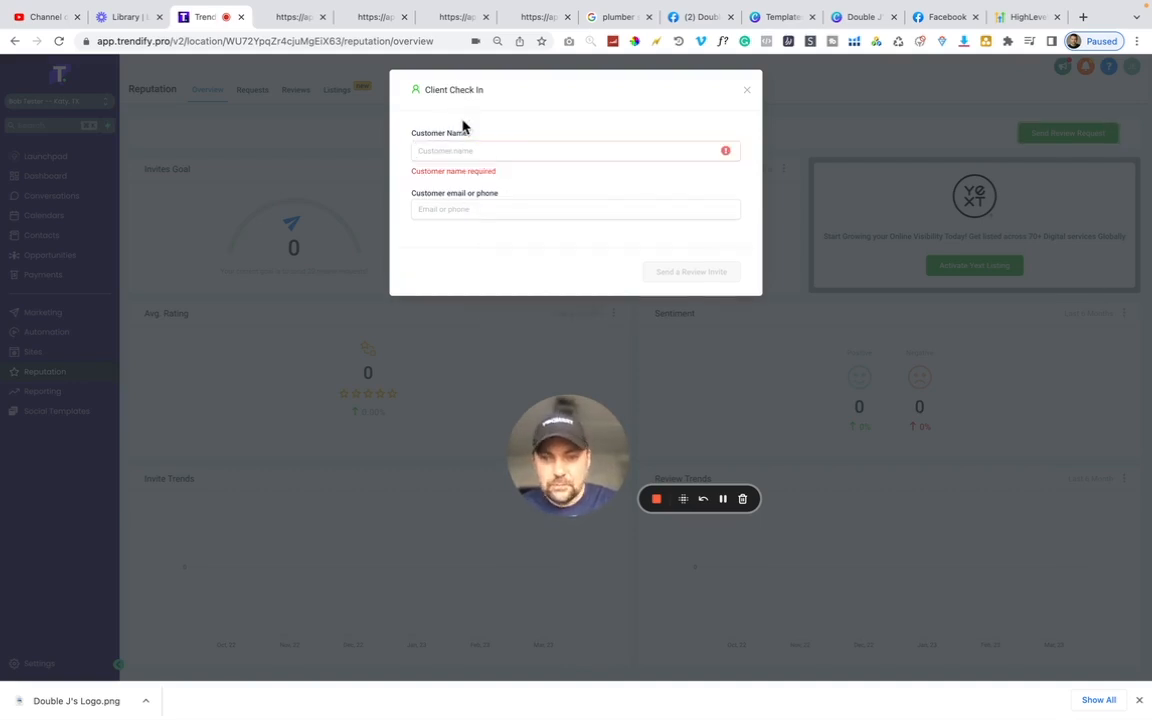
click(747, 93)
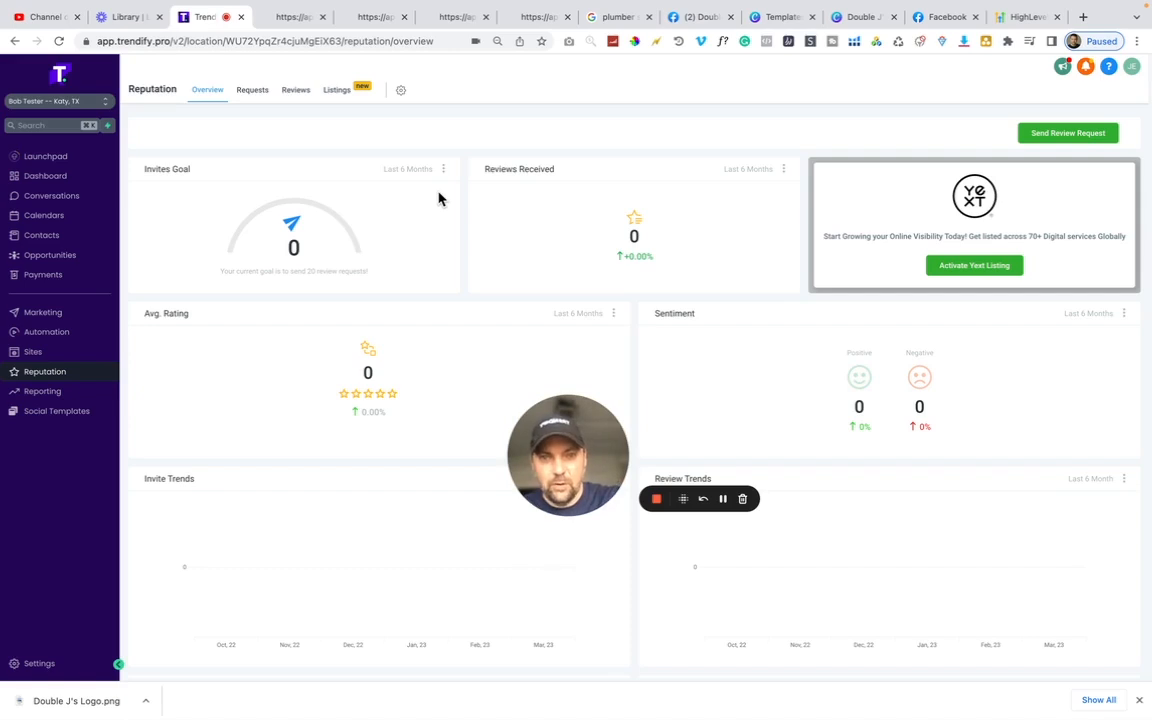
click(724, 499)
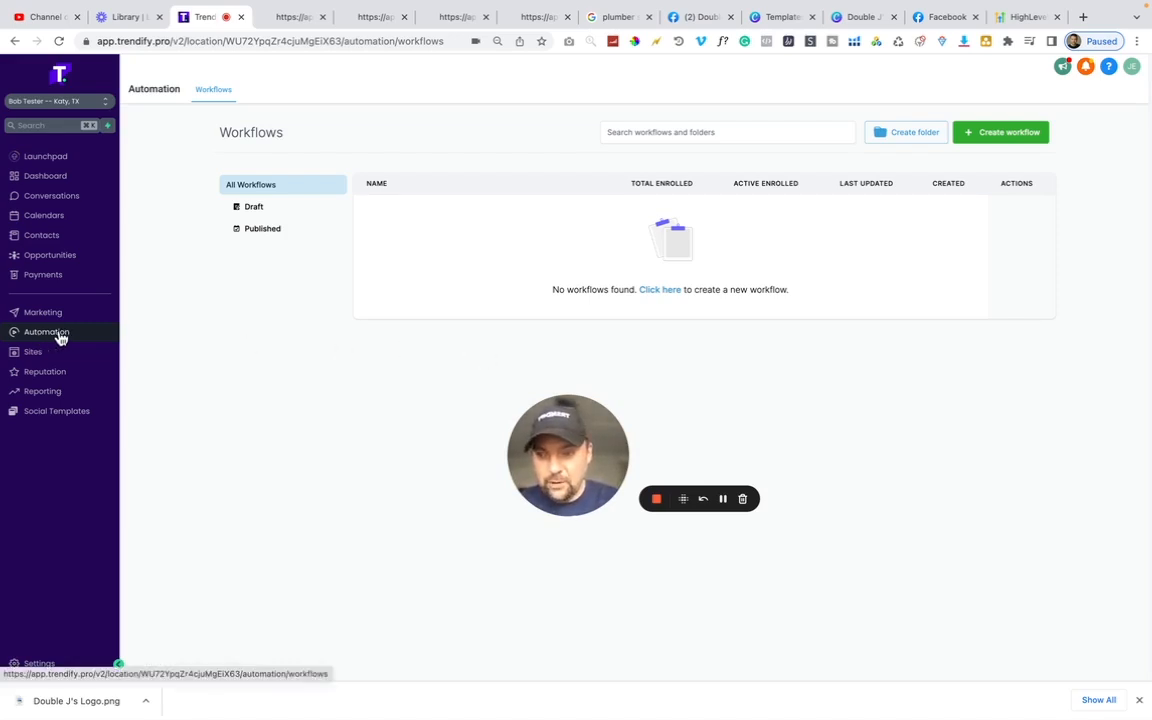
Create a new automation workflow from the "Recipe - Send Review Request" template
click(995, 137)
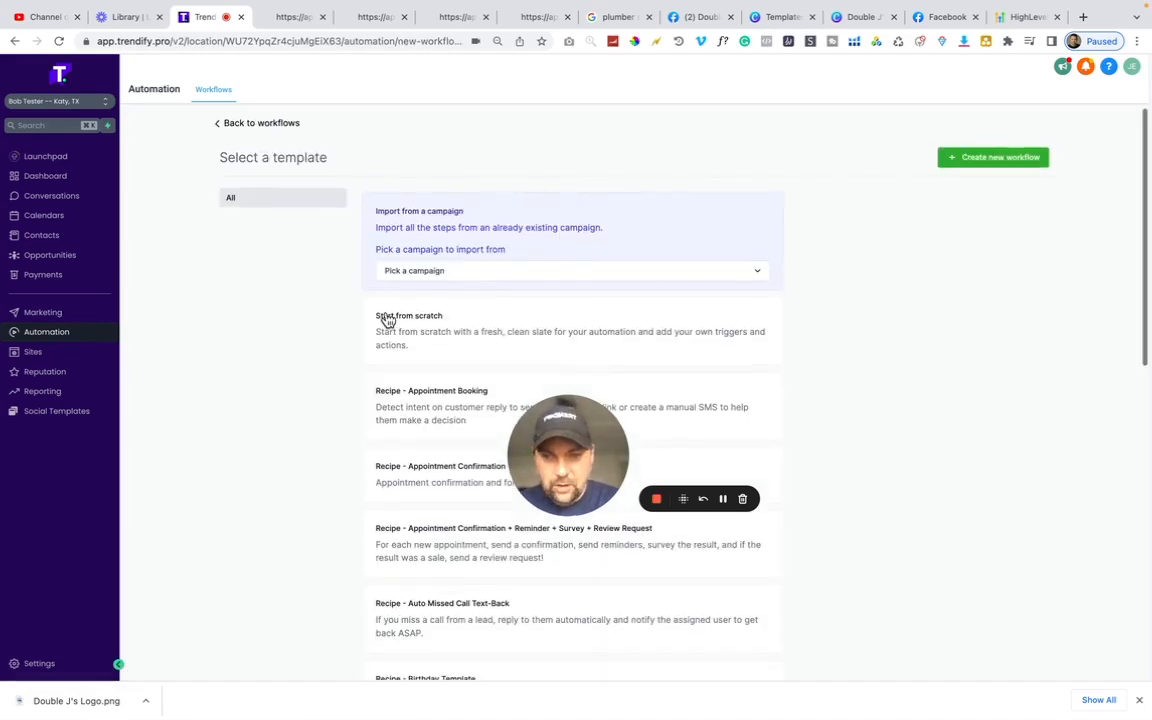
scroll(458, 350, down, 3)
scroll(458, 350, down, 6)
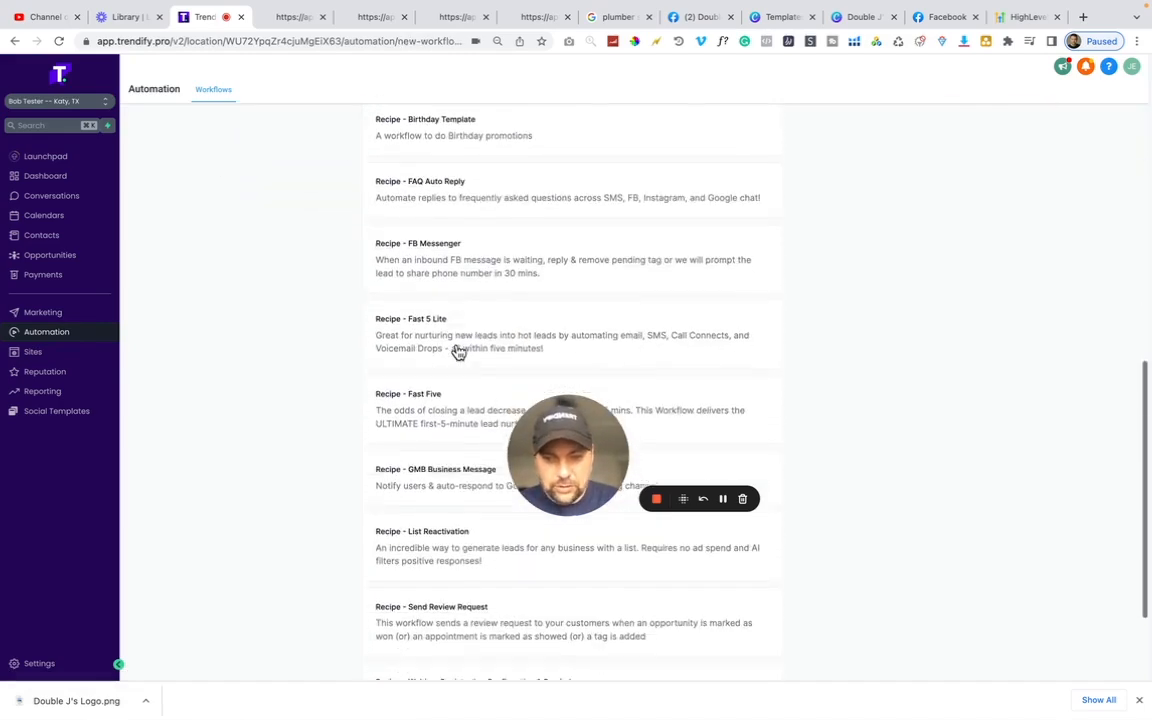
scroll(457, 351, down, 1)
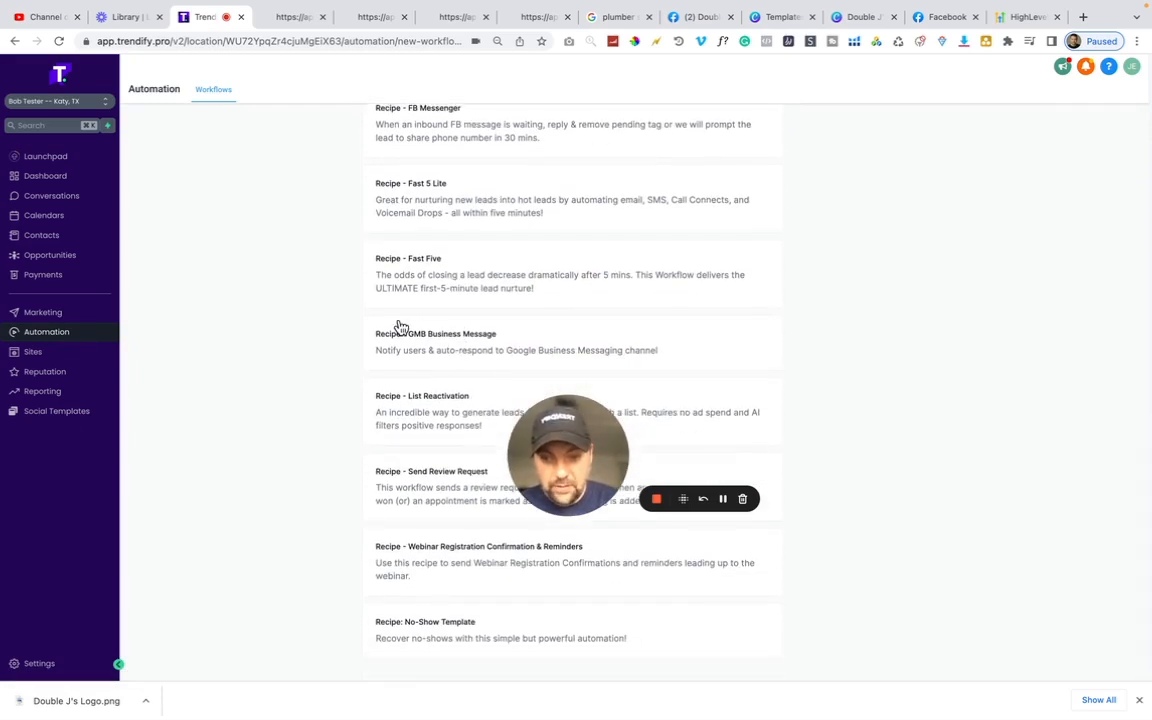
click(437, 491)
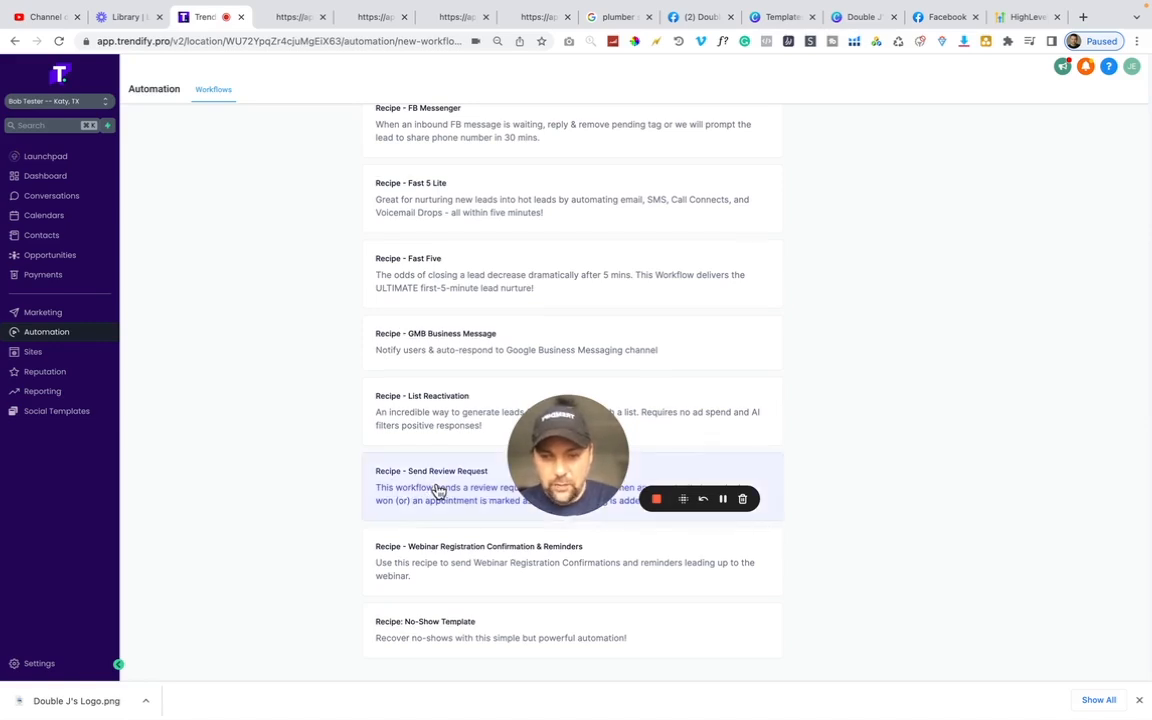
scroll(437, 491, up, 10)
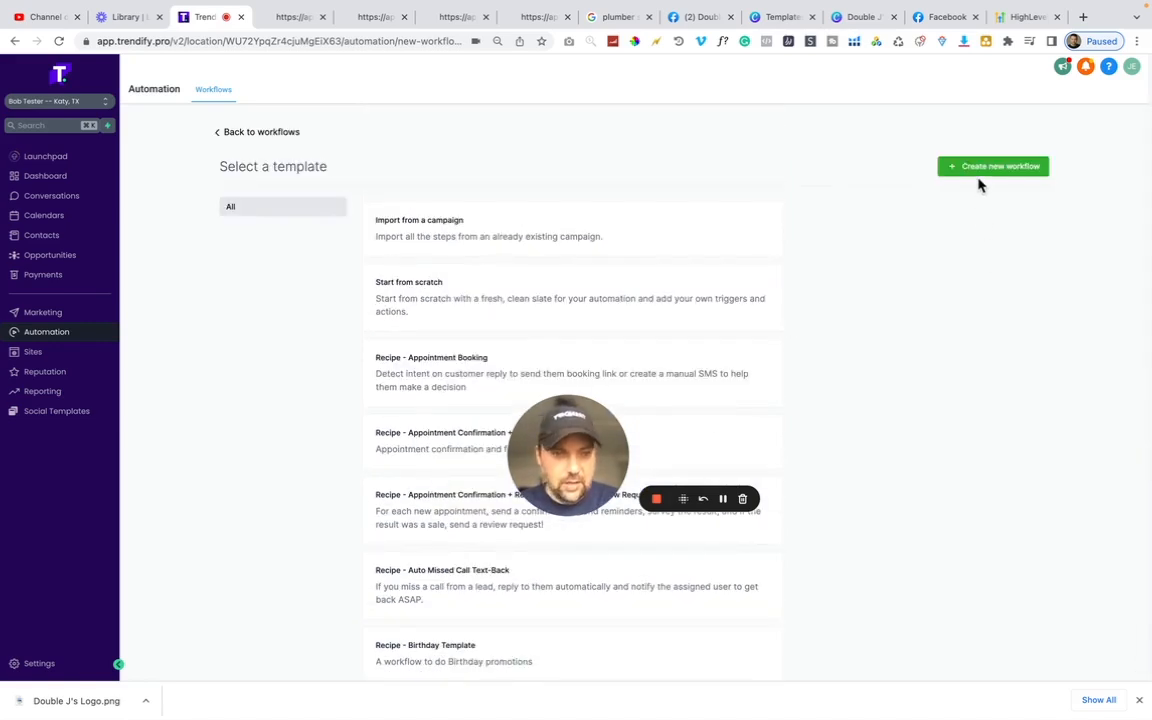
click(982, 170)
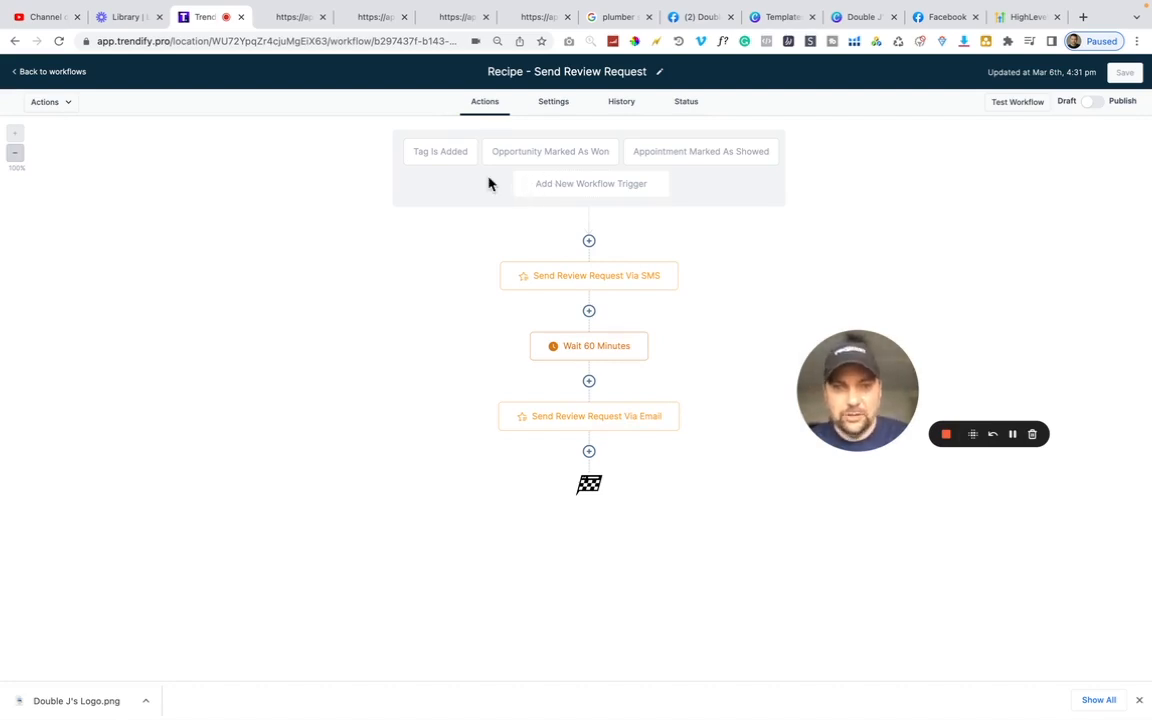
mouse_move(891, 413)
drag(854, 397, 324, 404)
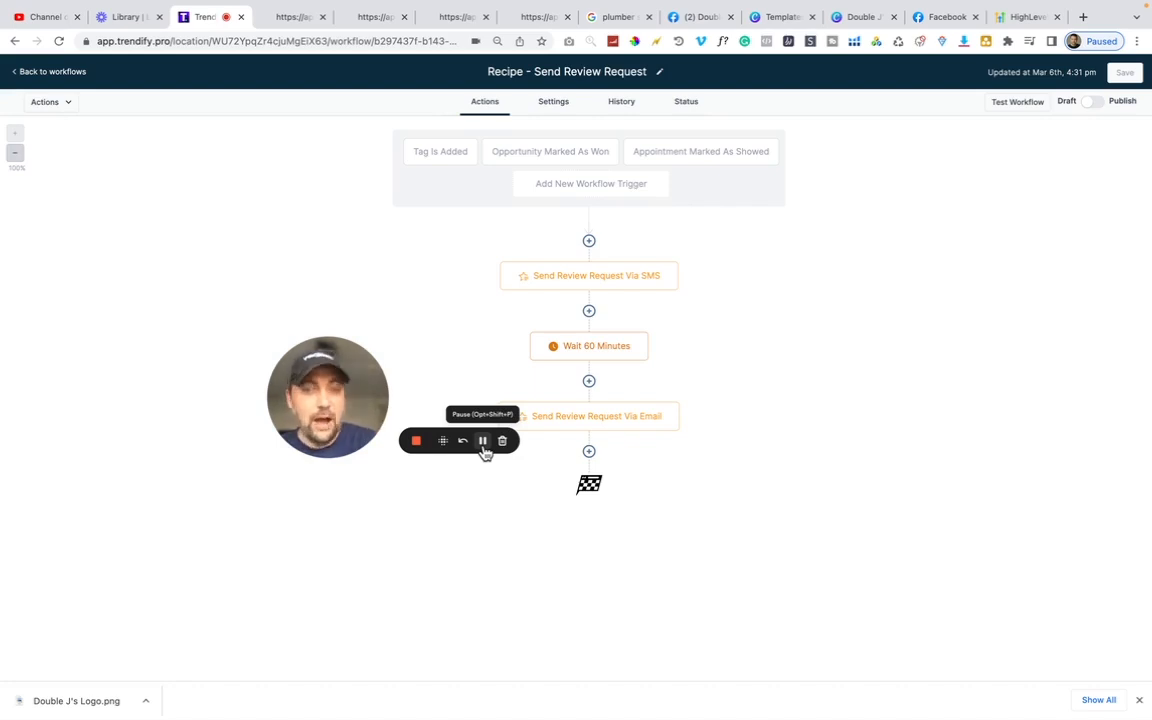
click(483, 445)
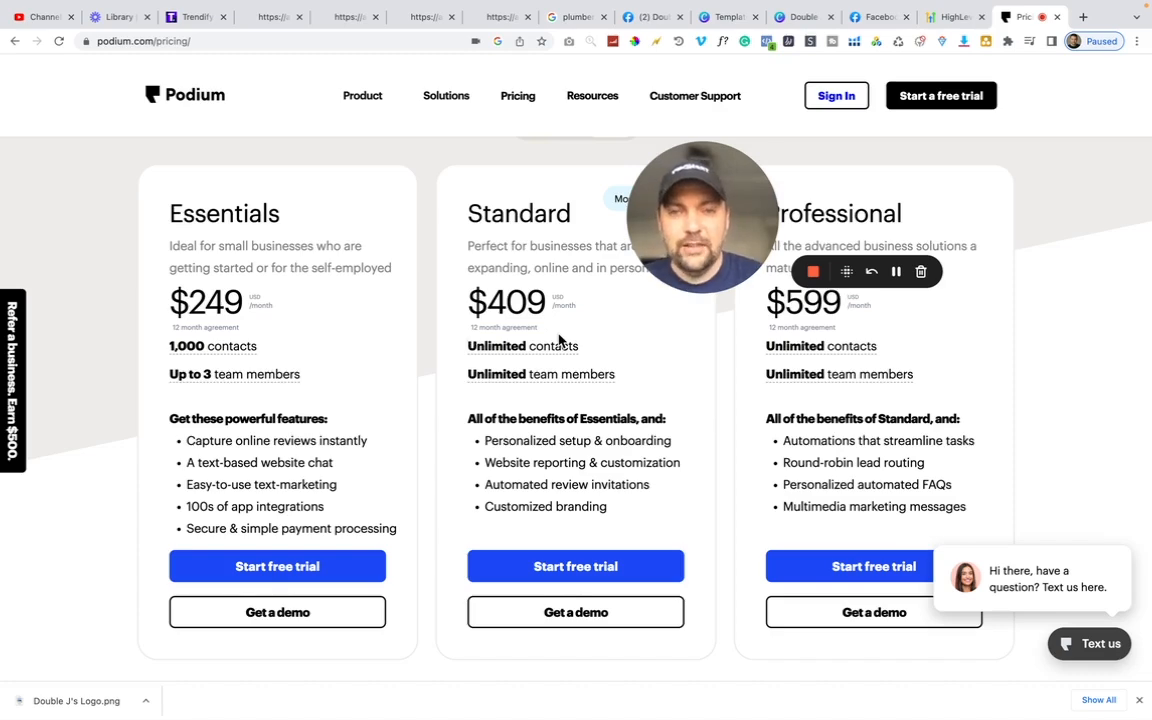
click(896, 271)
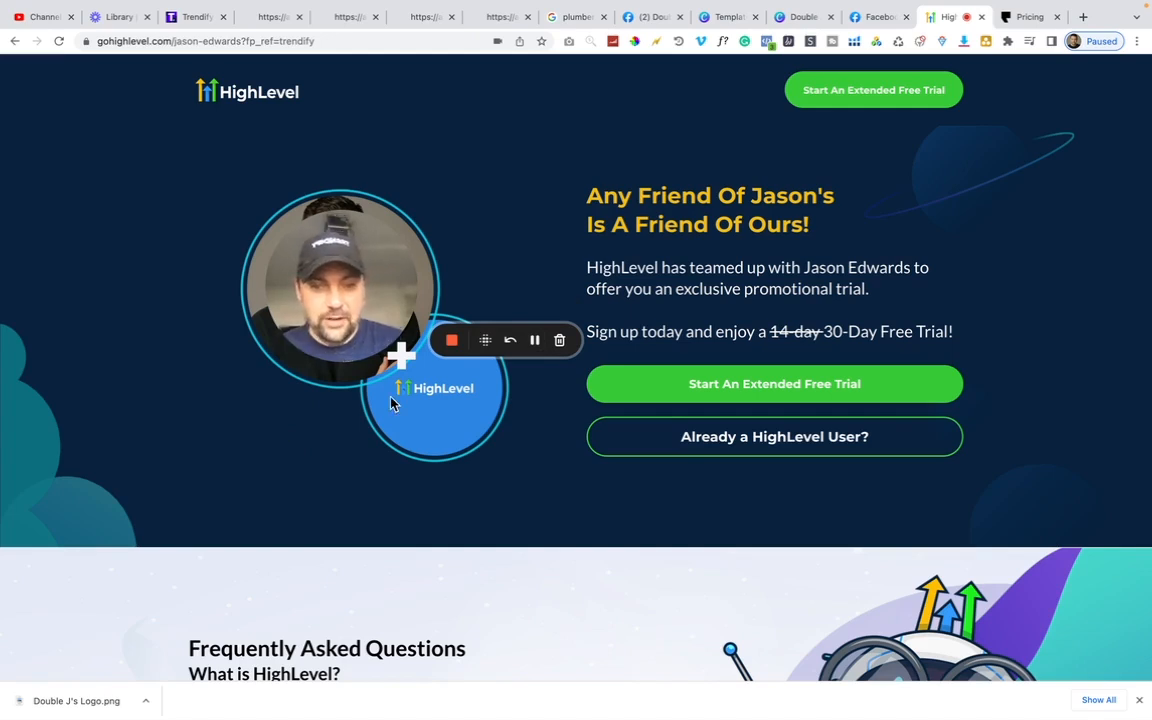
Highlight the crossed-out "14-day" trial length in the offer on the HighLevel promotional page
drag(771, 331, 820, 335)
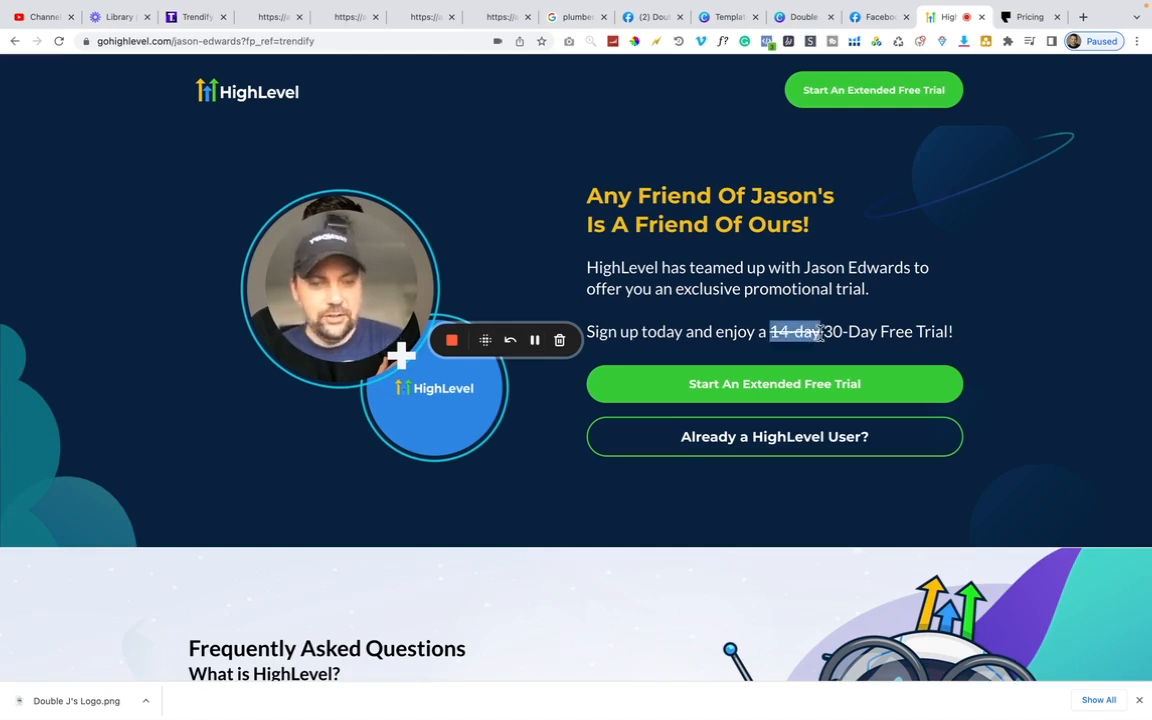